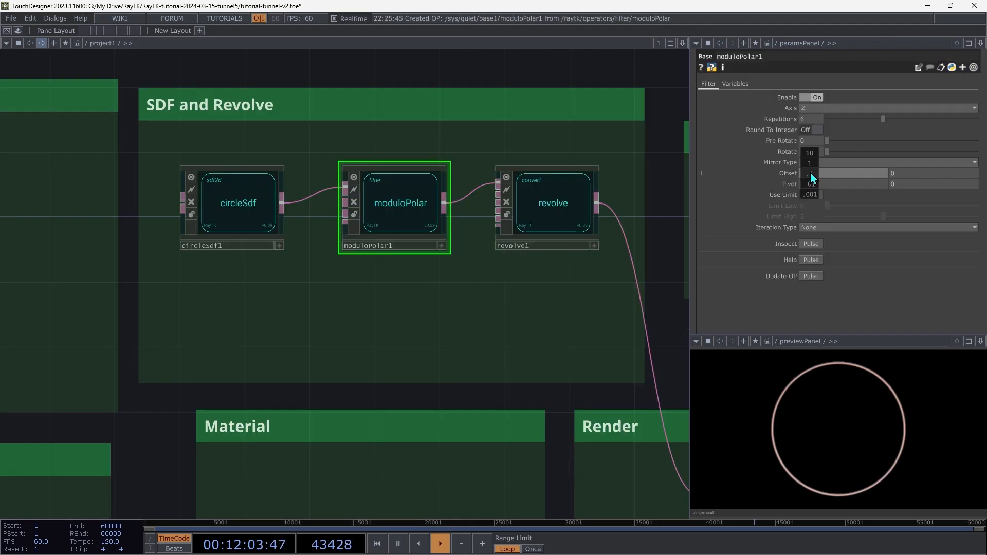
- Adjust the moduloPolar filter's offset and the flip filter's merge radius
{"action": "mouse_move", "coordinate": [811, 172]}
{"action": "middle_mouse_down"}
{"action": "mouse_move", "coordinate": [811, 163]}
{"action": "mouse_move", "coordinate": [864, 163]}
{"action": "mouse_move", "coordinate": [809, 184]}
{"action": "middle_mouse_up"}
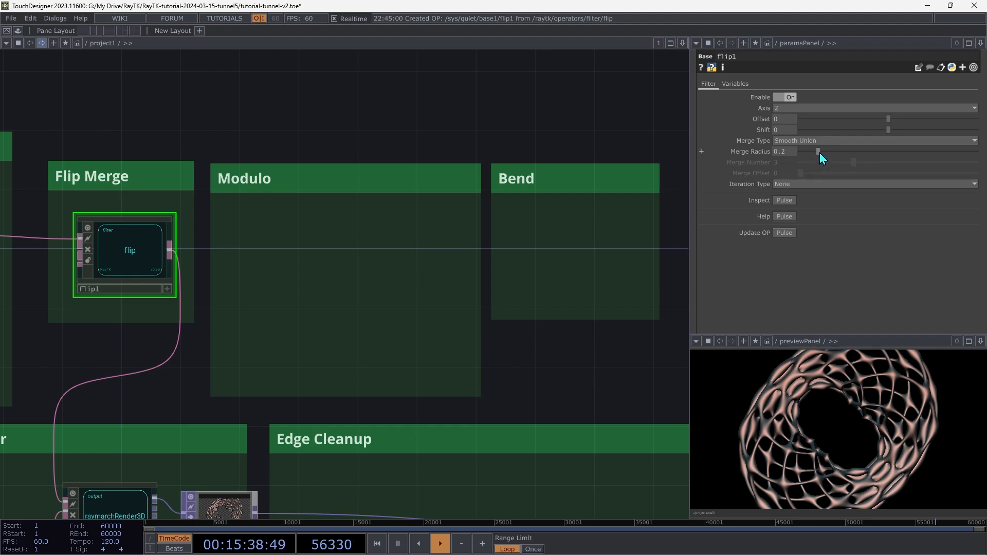
{"action": "left_click_drag", "start_coordinate": [823, 155], "coordinate": [825, 176]}
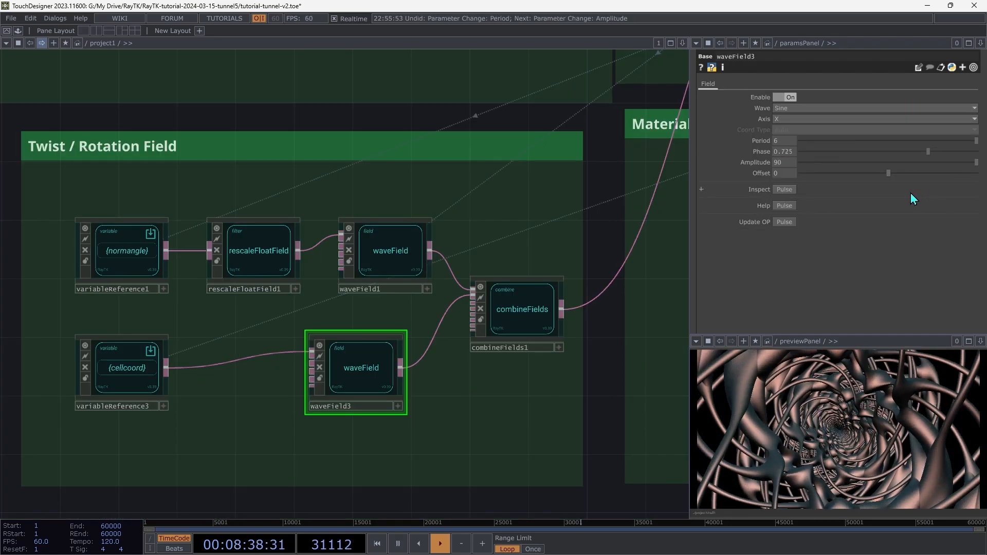
- Adjust the settings of waveField3 in the Twist / Rotation Field area and the bend filter's amount
{"action": "left_click_drag", "start_coordinate": [913, 199], "coordinate": [891, 178]}
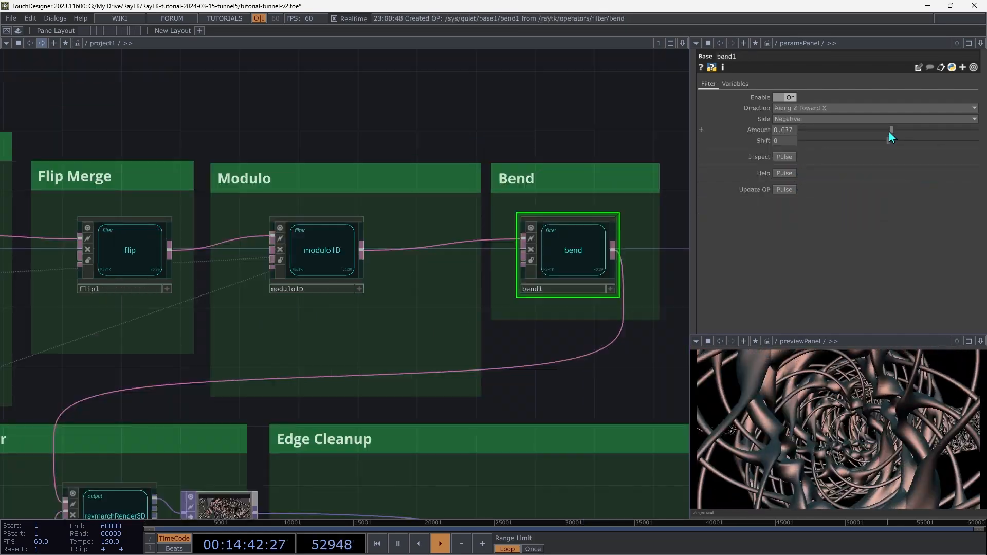
{"action": "left_click_drag", "start_coordinate": [890, 131], "coordinate": [869, 138]}
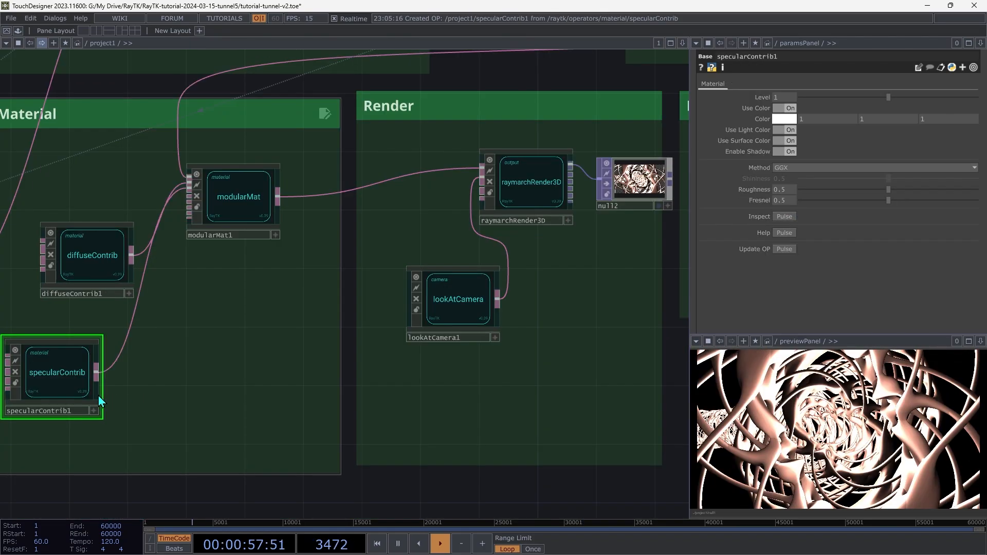
- Reposition the specularContrib operator in the Material area and set the Luma Blur's white filter width to 23
{"action": "left_click_drag", "start_coordinate": [58, 376], "coordinate": [101, 350]}
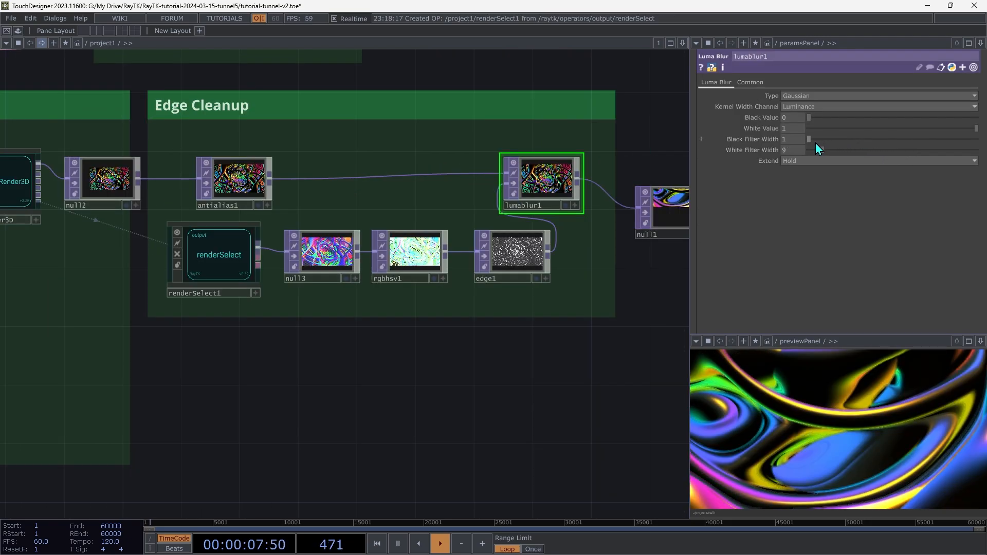
{"action": "left_click_drag", "start_coordinate": [824, 150], "coordinate": [844, 162]}
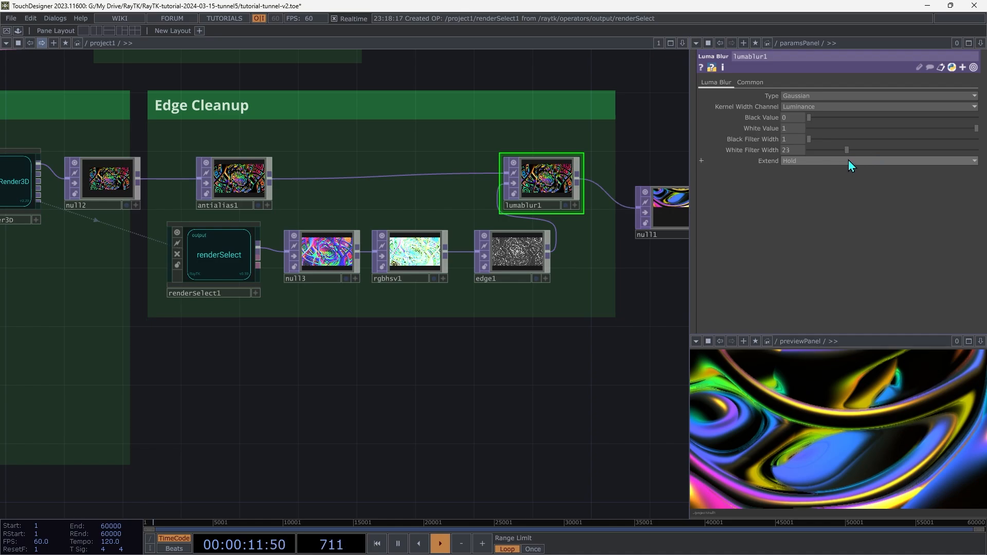
- Set the Phase speed generator's speed to 0.5 in the Spread Field area and reduce its speed multiplier
{"action": "left_click", "coordinate": [796, 160]}
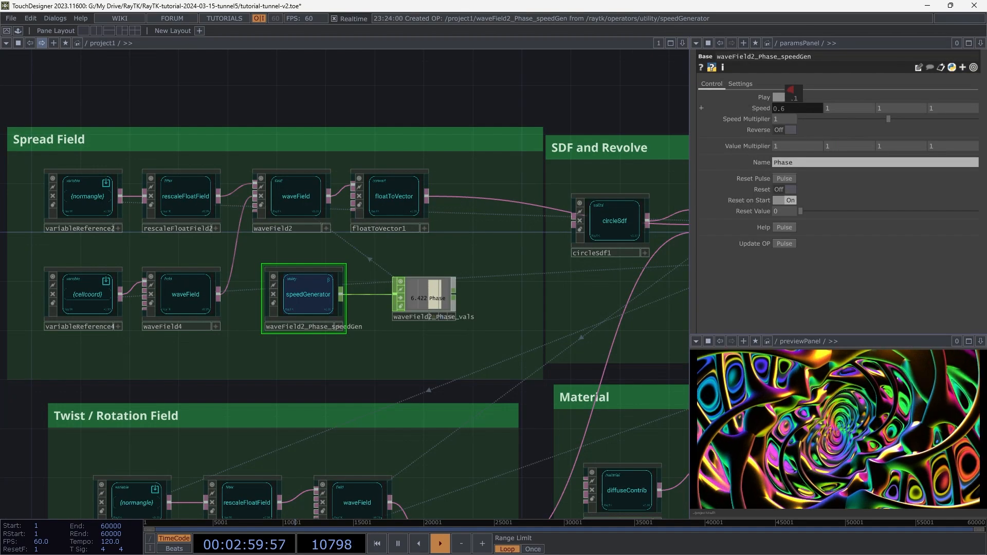
{"action": "type", "text": "0.5"}
{"action": "key", "text": "Return"}
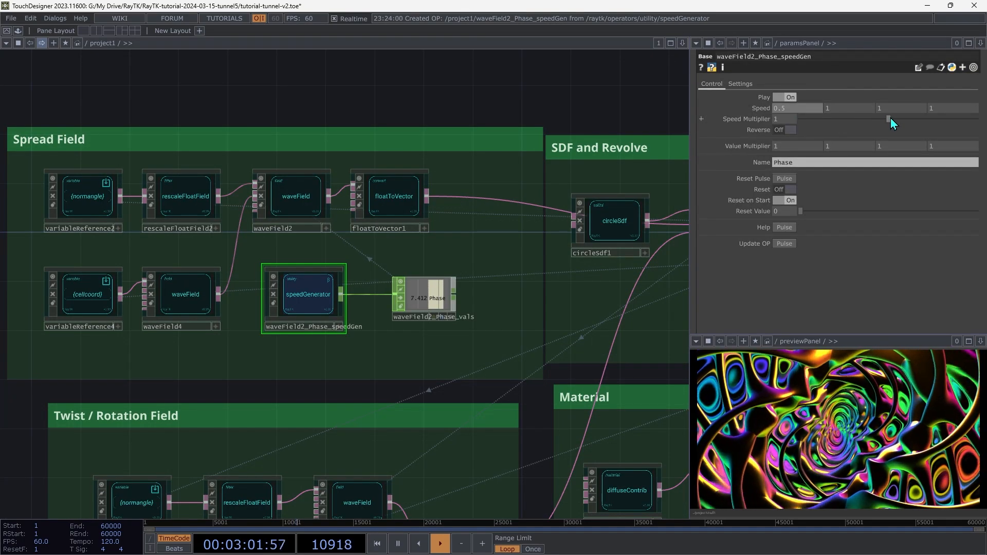
{"action": "left_click_drag", "start_coordinate": [890, 120], "coordinate": [818, 122]}
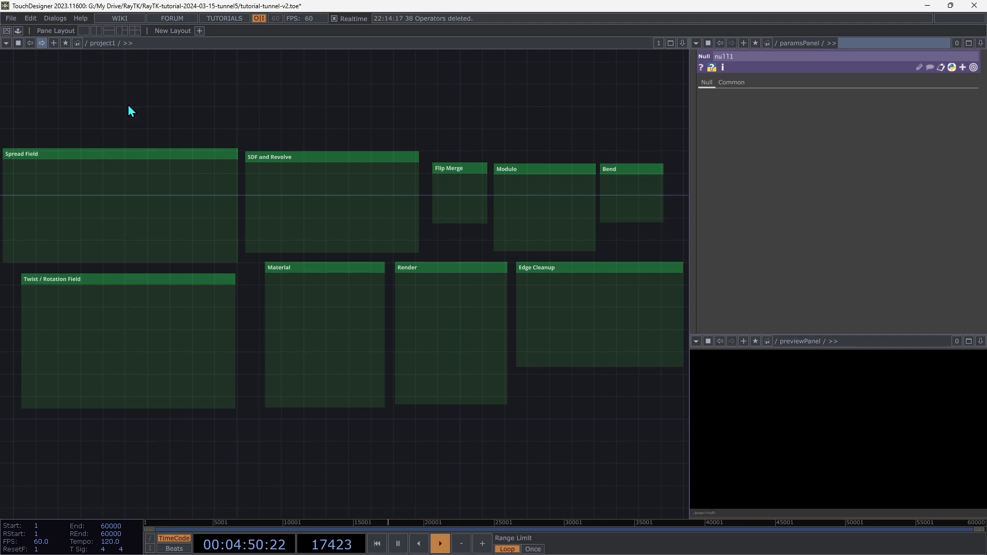
- Examine the root network that holds the raytk component, and return to the project1 network
{"action": "key", "text": "u"}
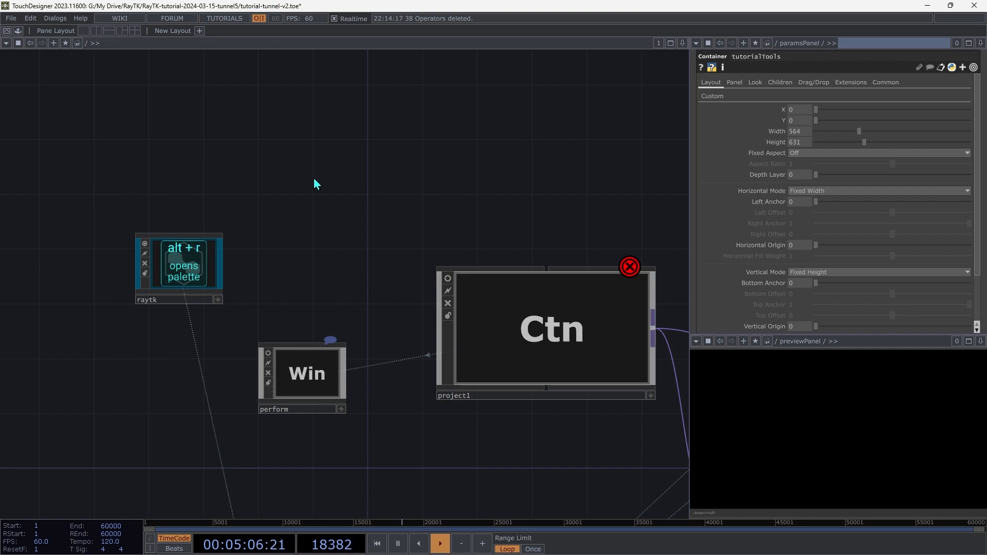
{"action": "left_click", "coordinate": [33, 47]}
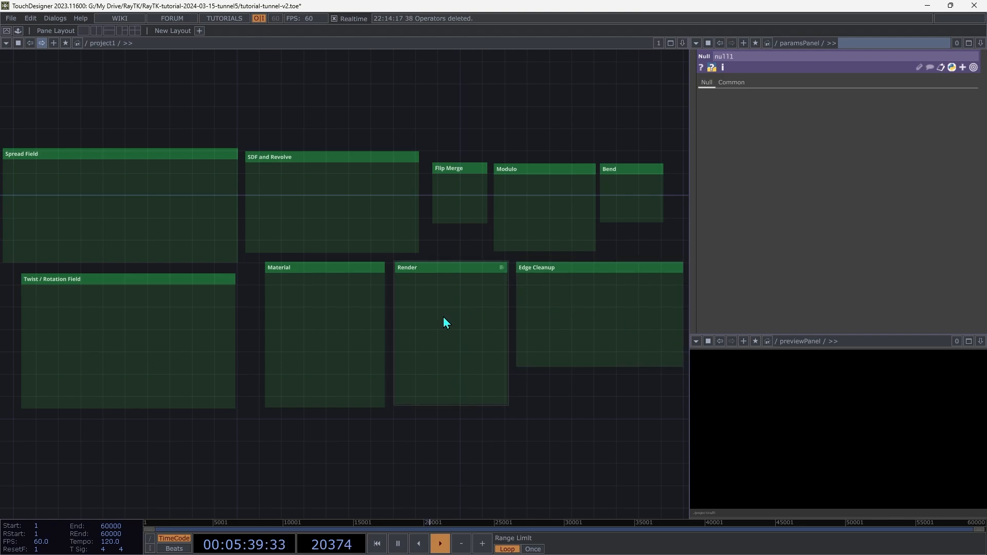
- Add a raymarchRender3D operator from the RayTK palette and position it in the upper part of the Render area
{"action": "key", "text": "alt+r"}
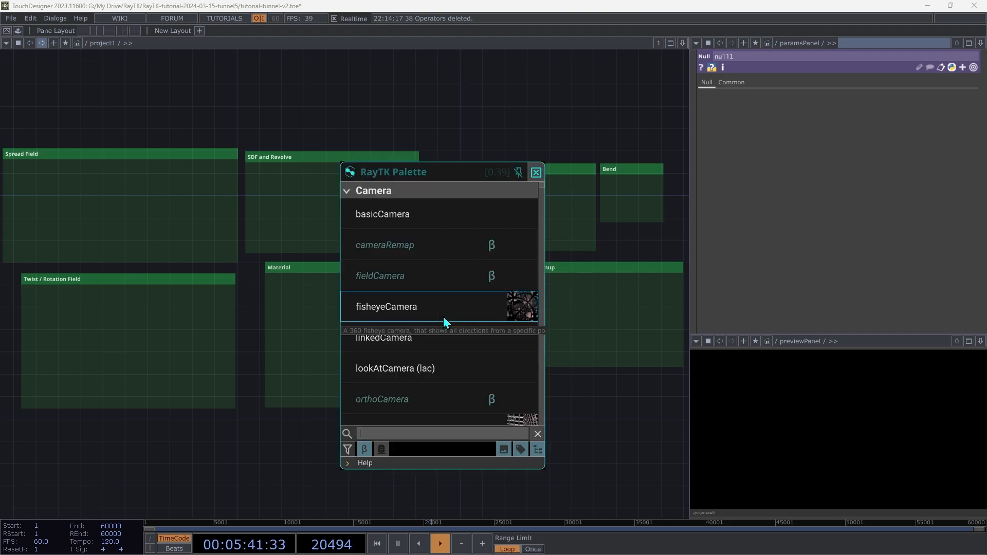
{"action": "type", "text": "raym"}
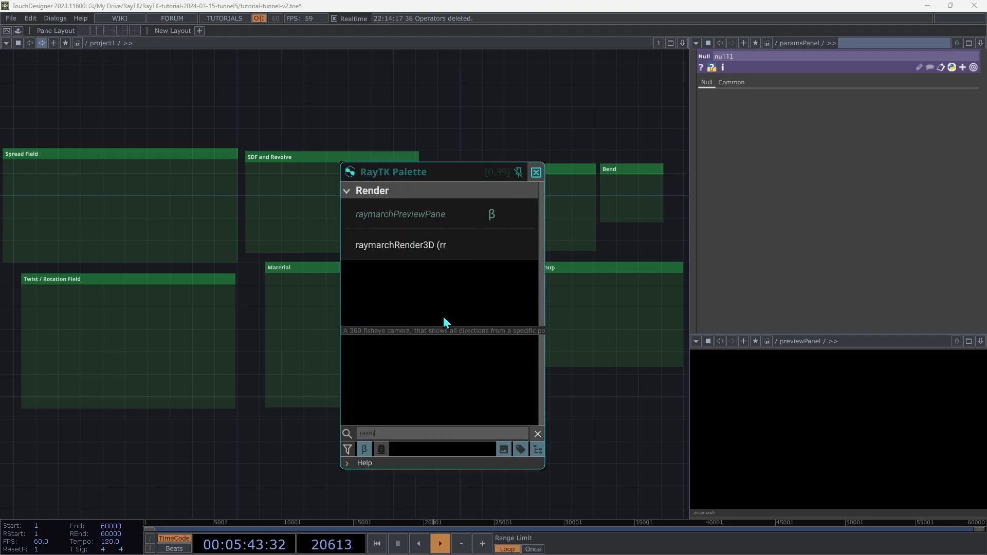
{"action": "left_click", "coordinate": [412, 248]}
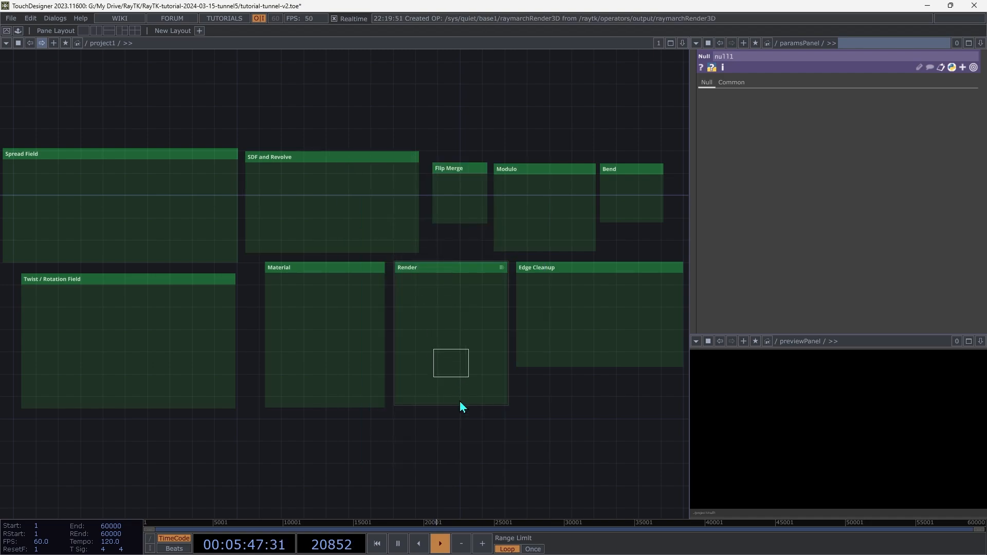
{"action": "left_click", "coordinate": [469, 313]}
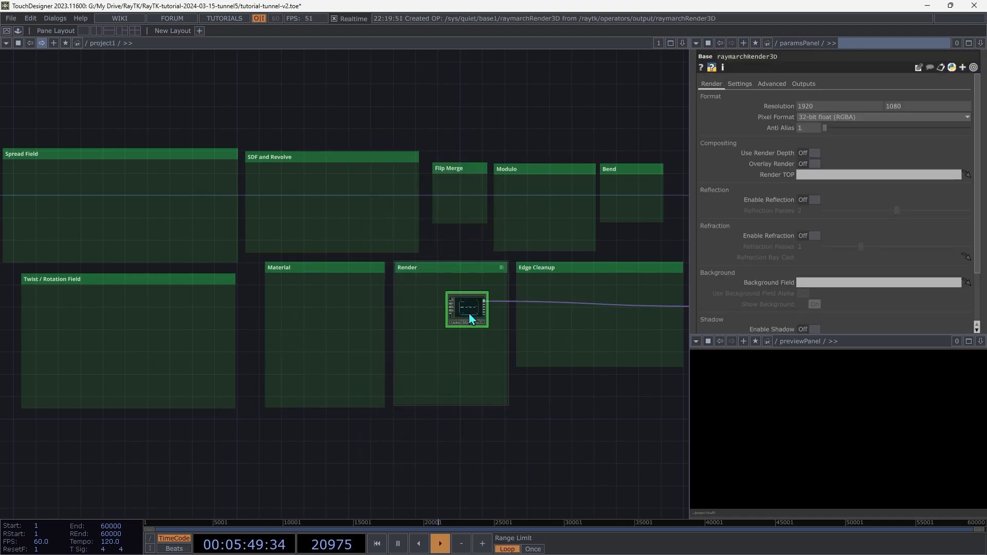
{"action": "scroll", "coordinate": [469, 322], "scroll_direction": "up", "scroll_amount": 6}
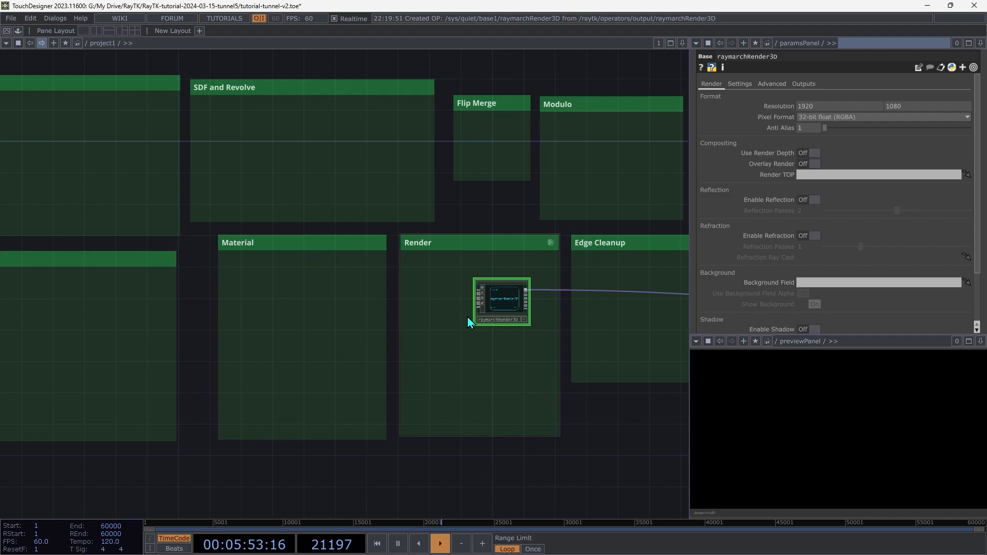
{"action": "left_click_drag", "start_coordinate": [555, 214], "coordinate": [453, 184]}
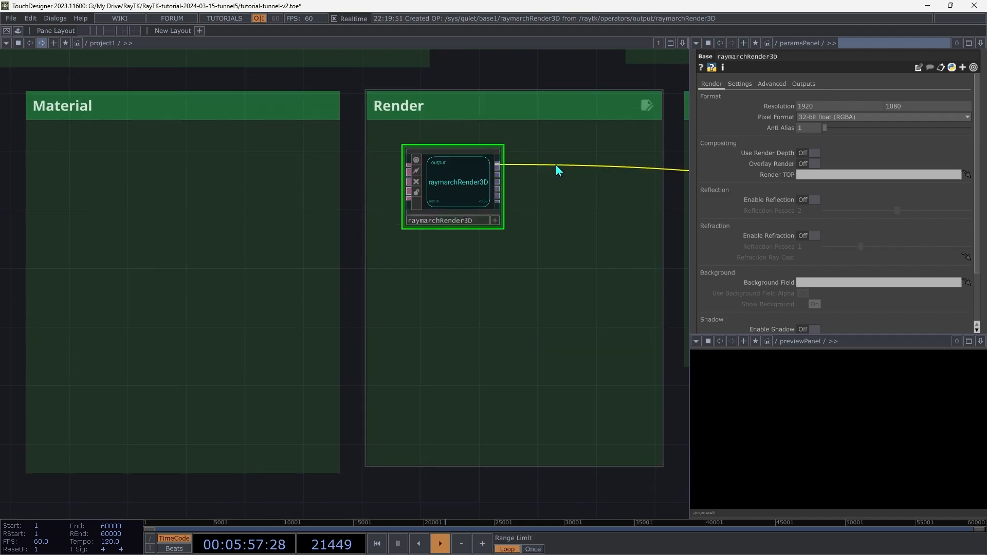
- Insert a Null TOP on the wire from raymarchRender3D's first output and move the renderer closer to it
{"action": "right_click", "coordinate": [558, 166]}
{"action": "left_click", "coordinate": [566, 151]}
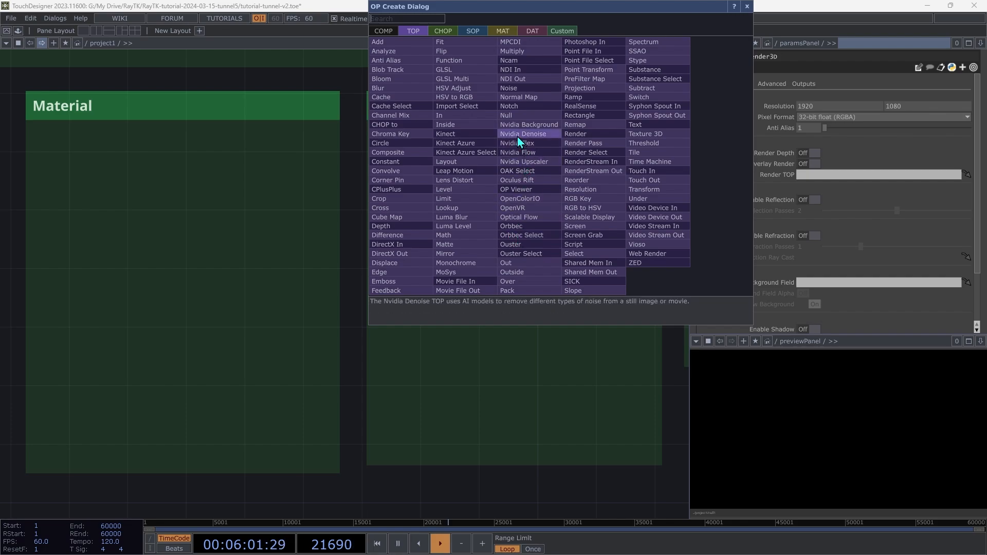
{"action": "left_click", "coordinate": [513, 116]}
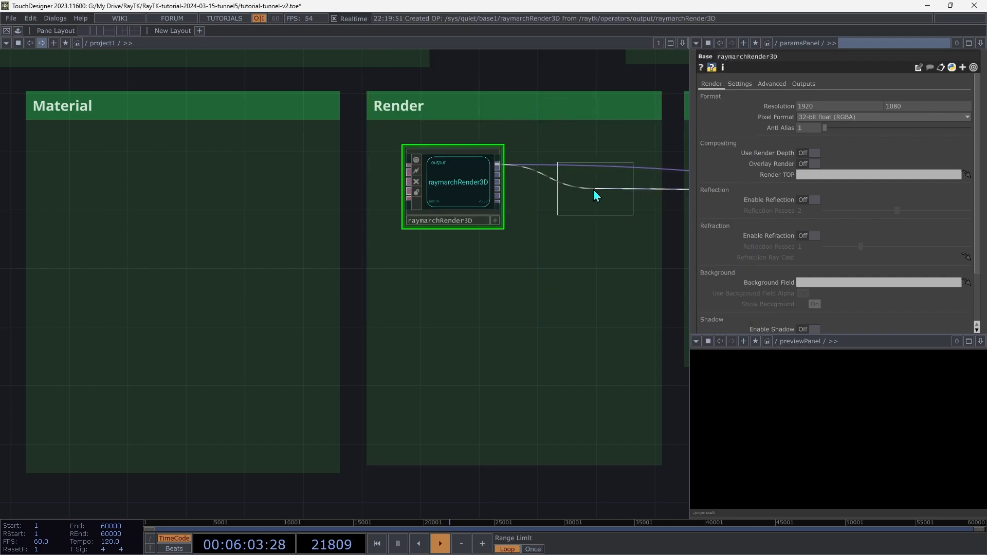
{"action": "left_click", "coordinate": [591, 190]}
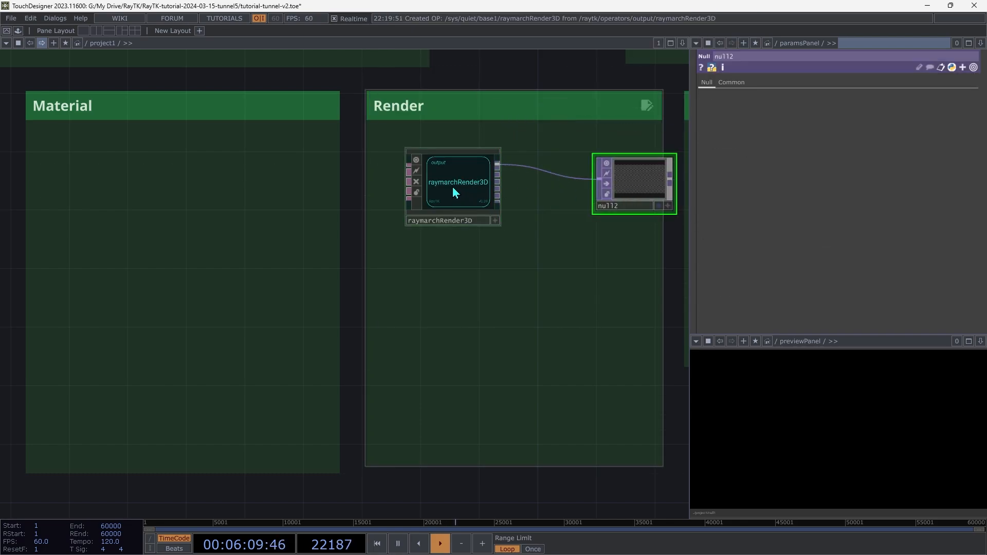
{"action": "left_click_drag", "start_coordinate": [449, 194], "coordinate": [530, 187]}
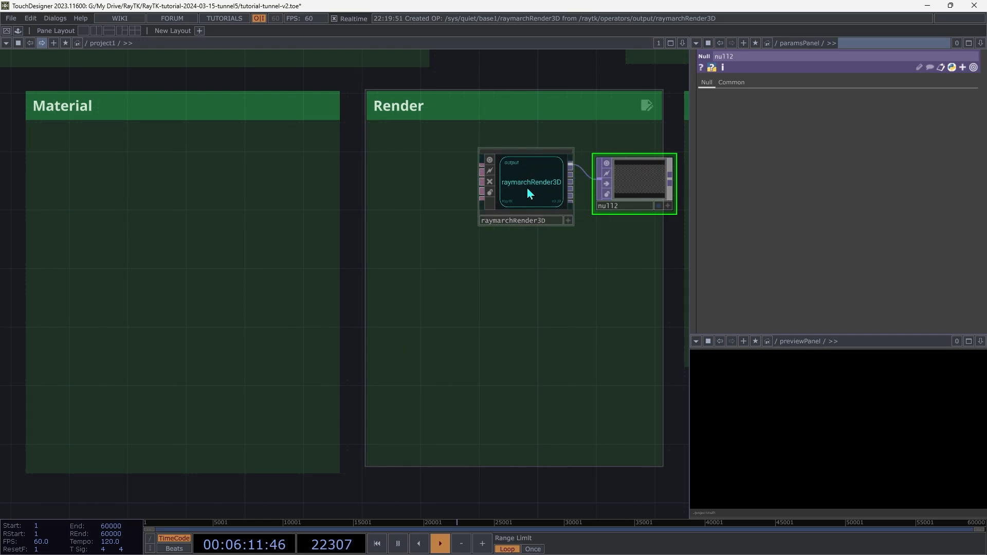
- Add a Look At Camera to raymarchRender3D and place it below the renderer in the Render area
{"action": "left_click", "coordinate": [527, 187]}
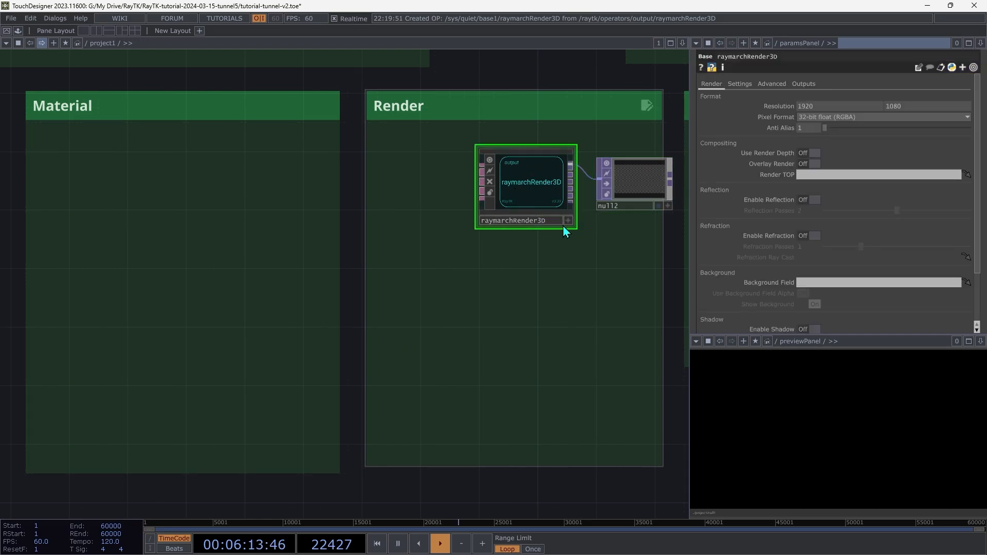
{"action": "right_click", "coordinate": [447, 298]}
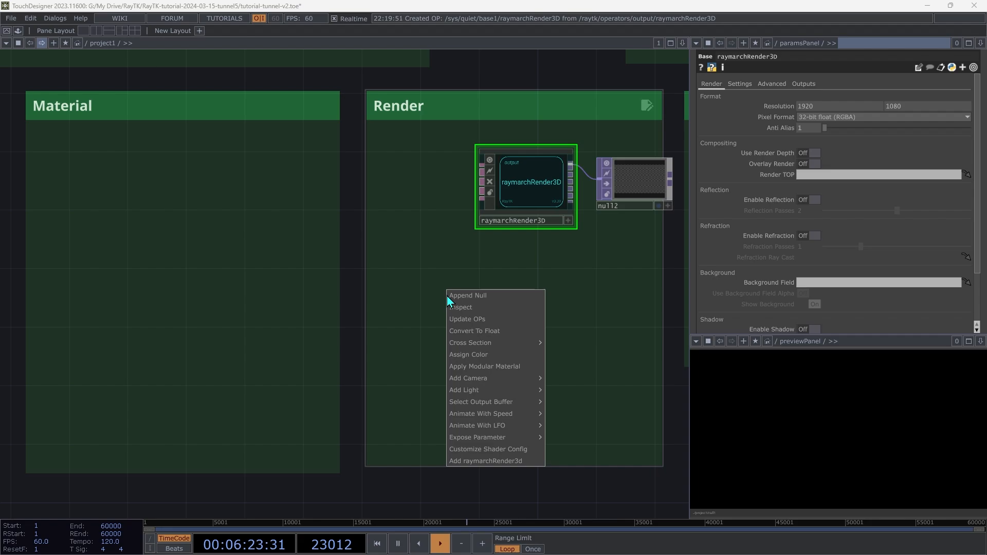
{"action": "mouse_move", "coordinate": [501, 386]}
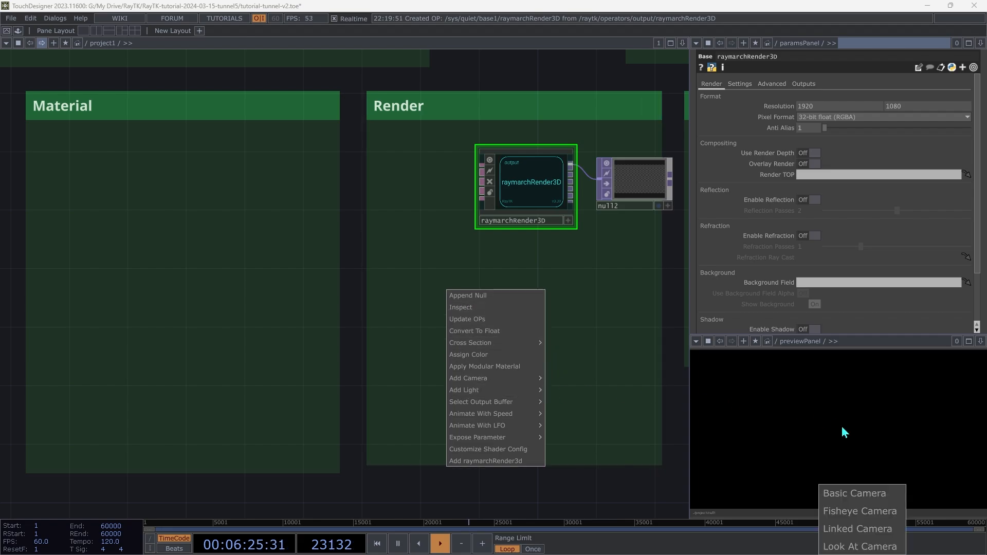
{"action": "left_click", "coordinate": [859, 547]}
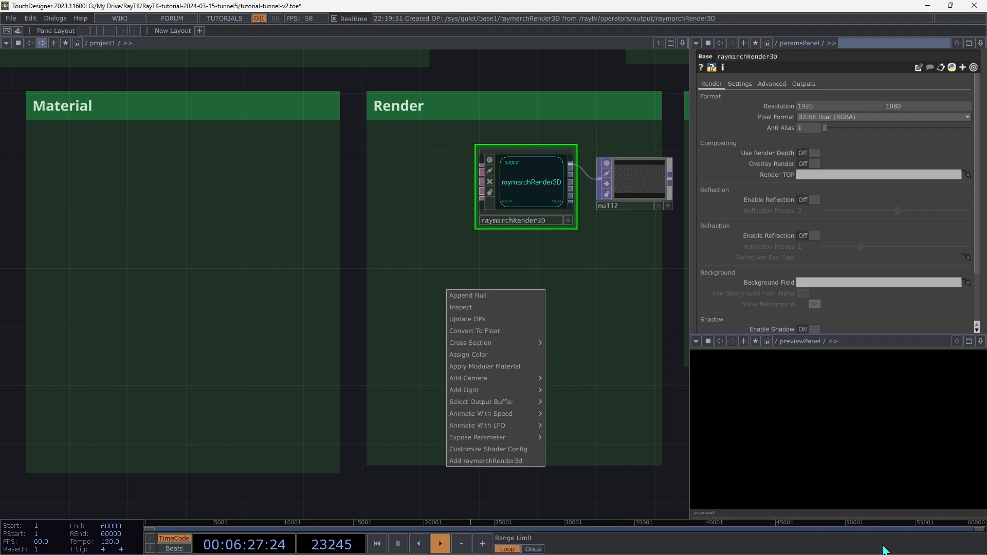
{"action": "left_click_drag", "start_coordinate": [335, 277], "coordinate": [437, 301]}
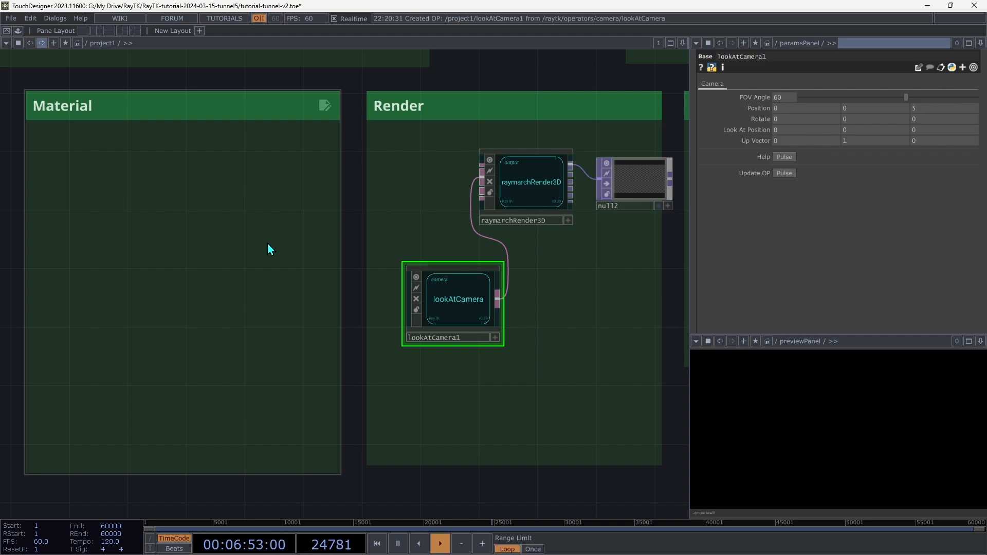
- Feed raymarchRender3D's first input from a new torusSdf in the Material area, with its axis set to Z
{"action": "type", "text": "toru"}
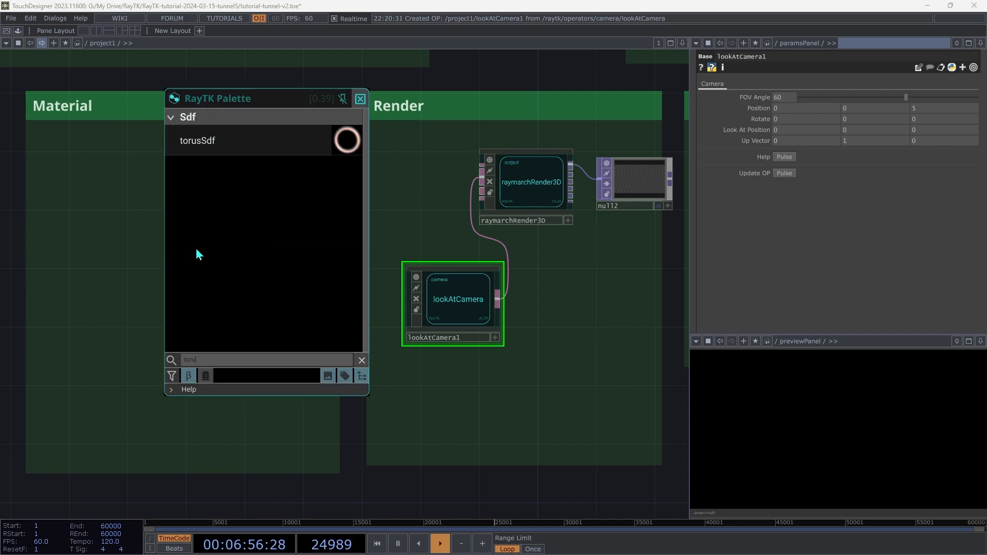
{"action": "left_click", "coordinate": [261, 155]}
{"action": "left_click", "coordinate": [260, 209]}
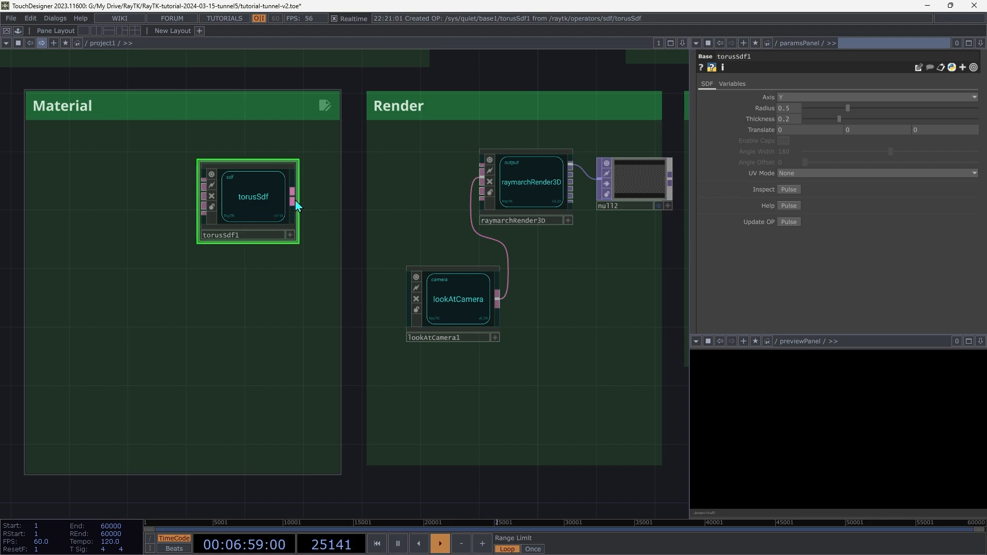
{"action": "left_click_drag", "start_coordinate": [295, 199], "coordinate": [482, 168]}
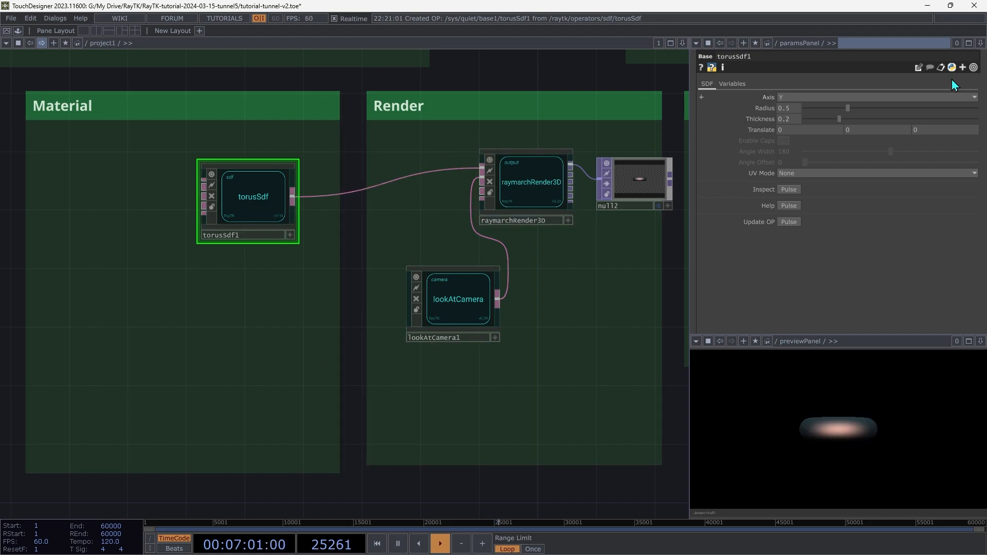
{"action": "left_click", "coordinate": [884, 97]}
{"action": "left_click", "coordinate": [782, 127]}
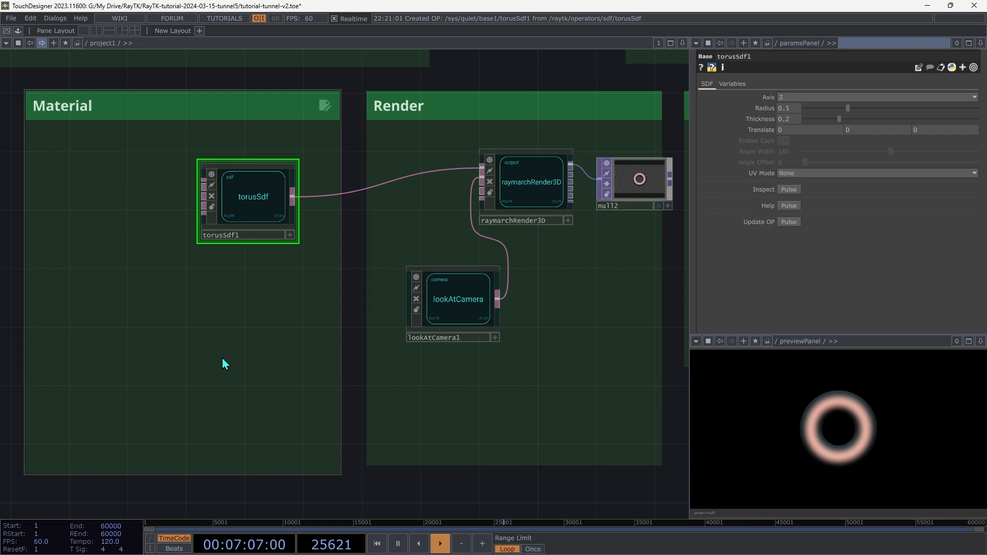
- Feed raymarchRender3D's first input from a new mobiusRingSdf placed below the torusSdf, with its axis set to Z
{"action": "key", "text": "alt+r"}
{"action": "type", "text": "mobiu"}
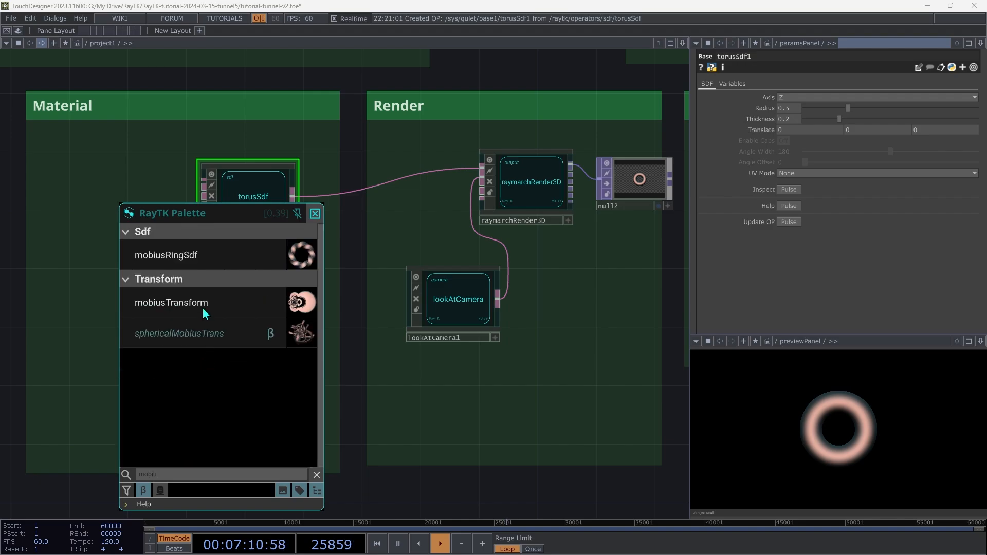
{"action": "left_click", "coordinate": [189, 257]}
{"action": "left_click", "coordinate": [249, 289]}
{"action": "left_click_drag", "start_coordinate": [293, 287], "coordinate": [419, 183]}
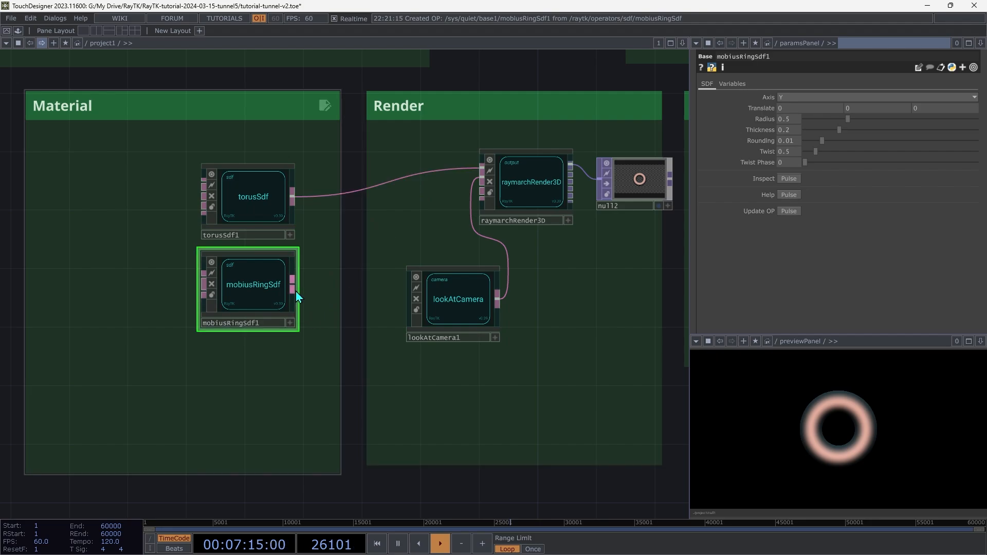
{"action": "left_click_drag", "start_coordinate": [294, 286], "coordinate": [422, 183]}
{"action": "left_click", "coordinate": [815, 97]}
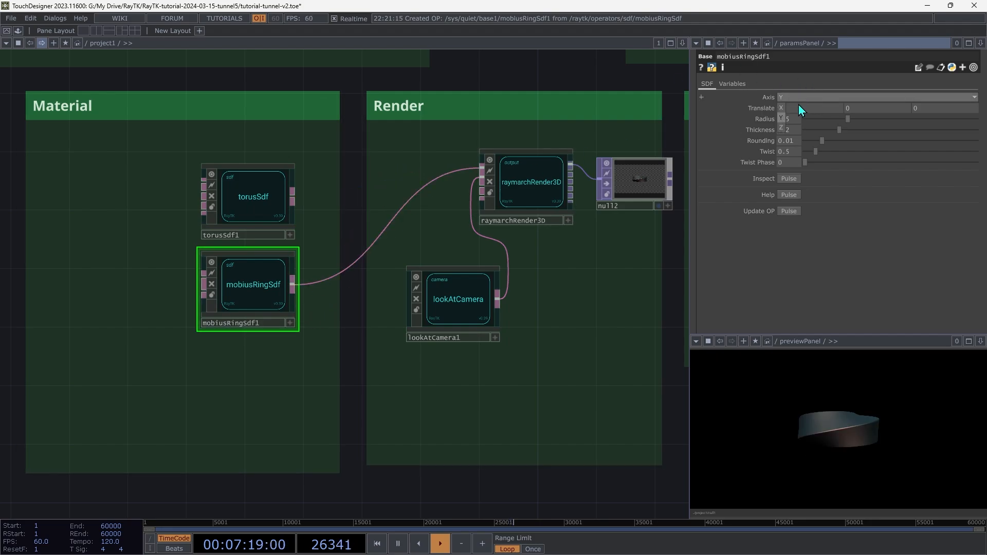
{"action": "left_click", "coordinate": [801, 128]}
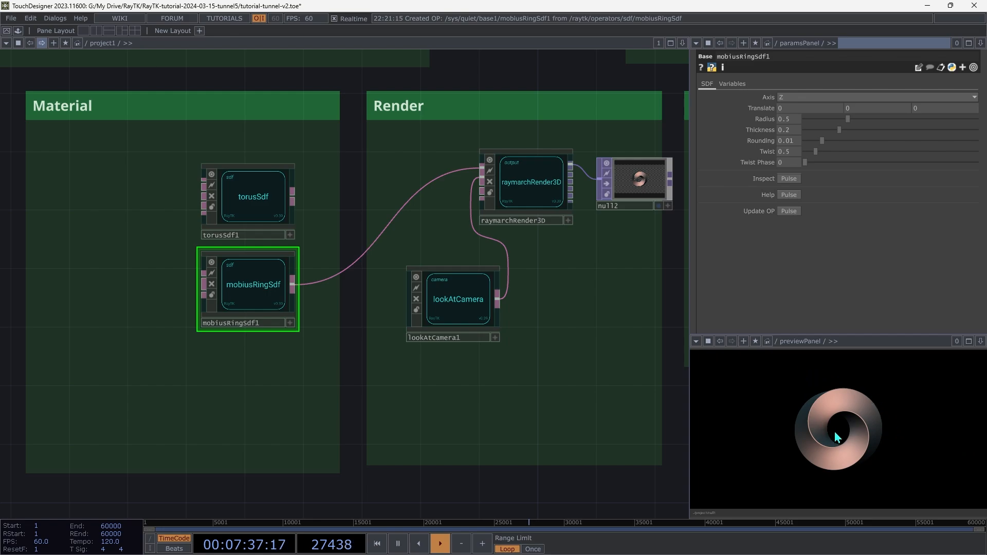
- Replace the torusSdf and mobiusRingSdf in the Material area with a circleSdf feeding raymarchRender3D's first input
{"action": "left_click_drag", "start_coordinate": [130, 171], "coordinate": [285, 424]}
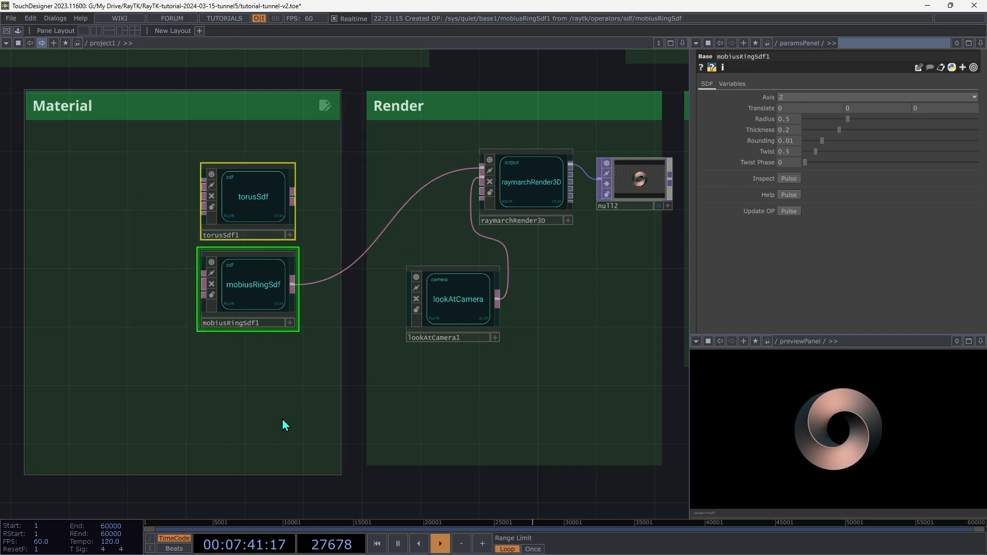
{"action": "key", "text": "Delete"}
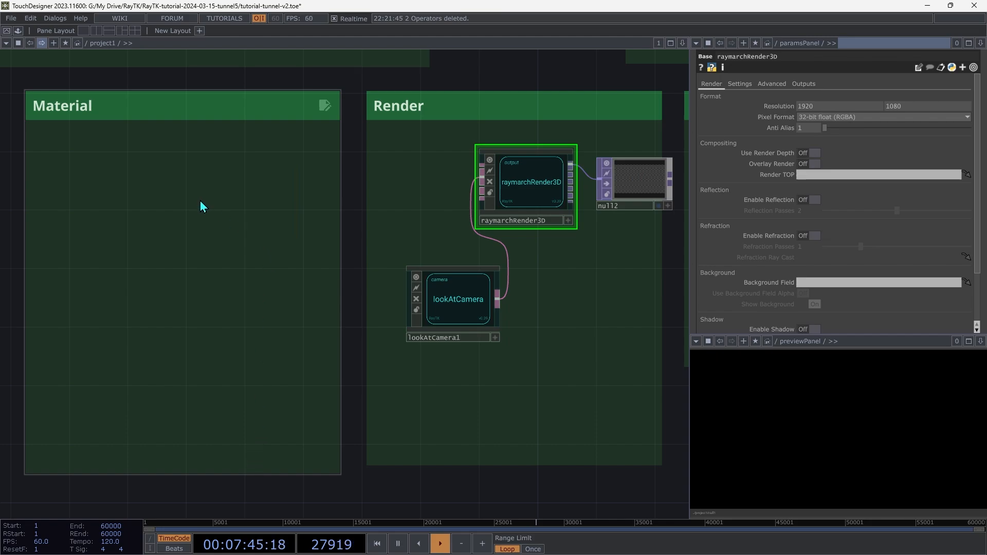
{"action": "key", "text": "alt+r"}
{"action": "type", "text": "circ"}
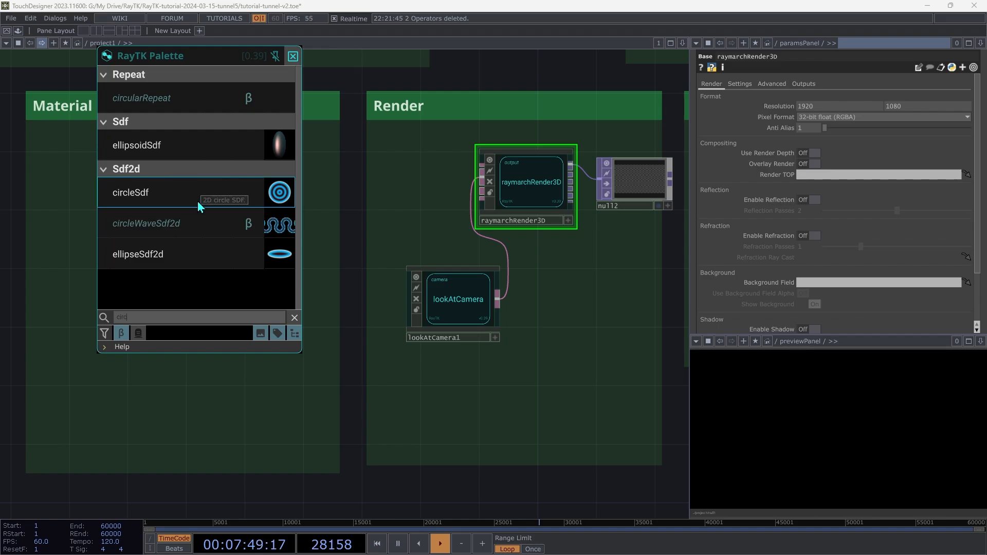
{"action": "left_click", "coordinate": [202, 199]}
{"action": "left_click", "coordinate": [224, 200]}
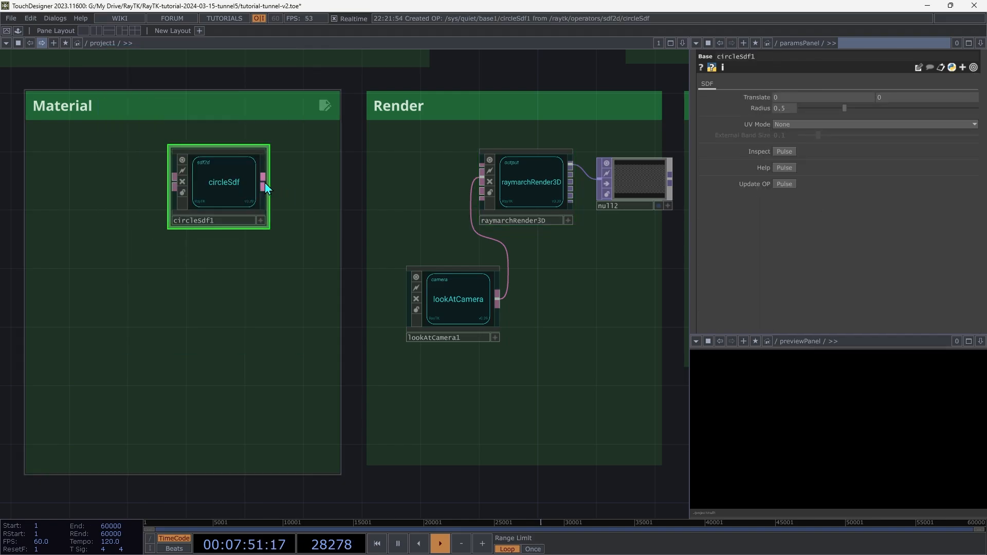
{"action": "left_click_drag", "start_coordinate": [263, 182], "coordinate": [481, 167]}
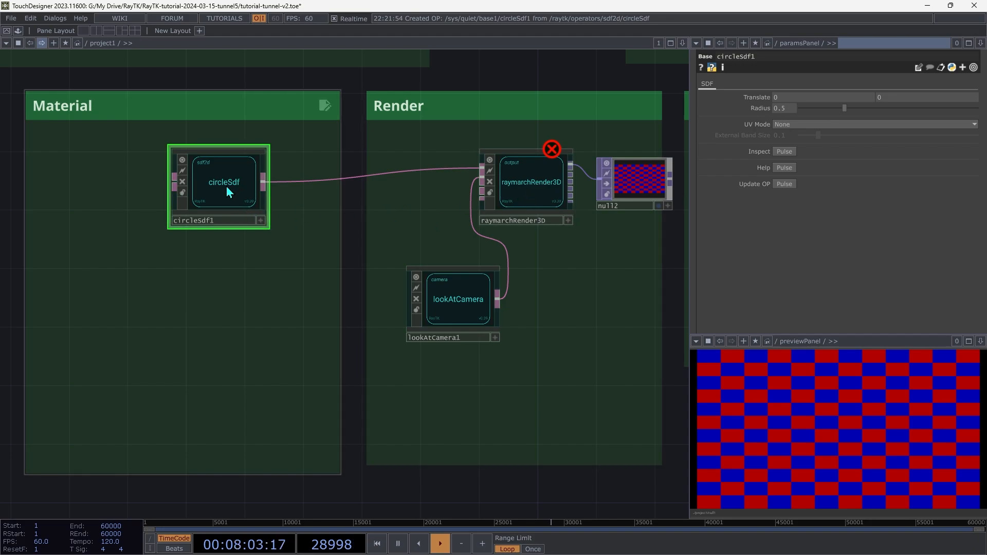
- Shift the circleSdf away from the renderer and insert a Revolve operator between them in the Material area
{"action": "left_click_drag", "start_coordinate": [227, 186], "coordinate": [133, 206]}
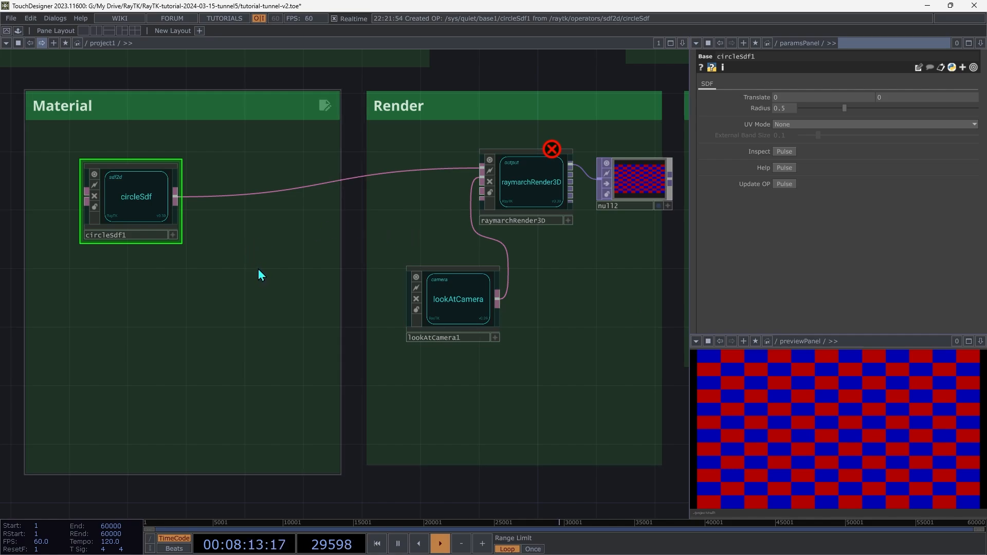
{"action": "right_click", "coordinate": [148, 230]}
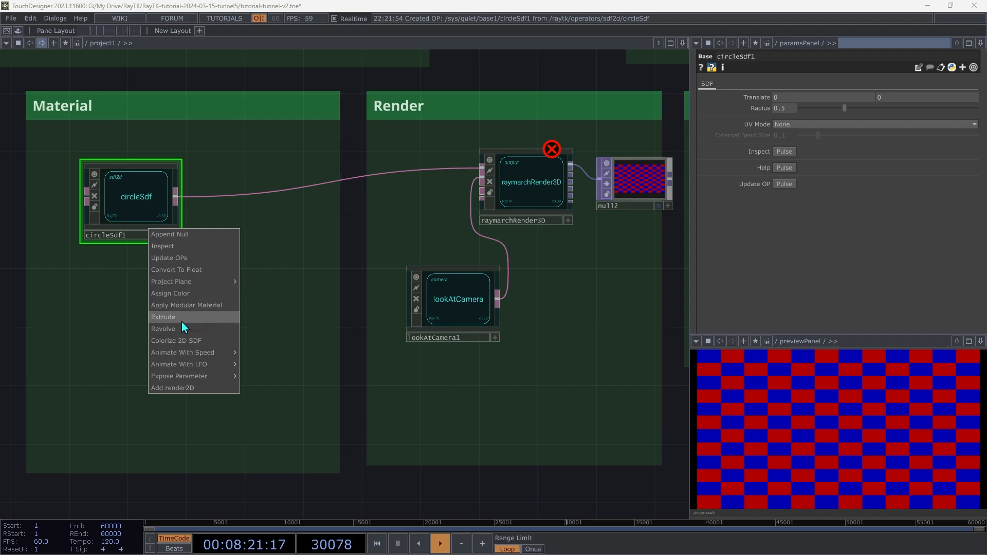
{"action": "left_click", "coordinate": [169, 329]}
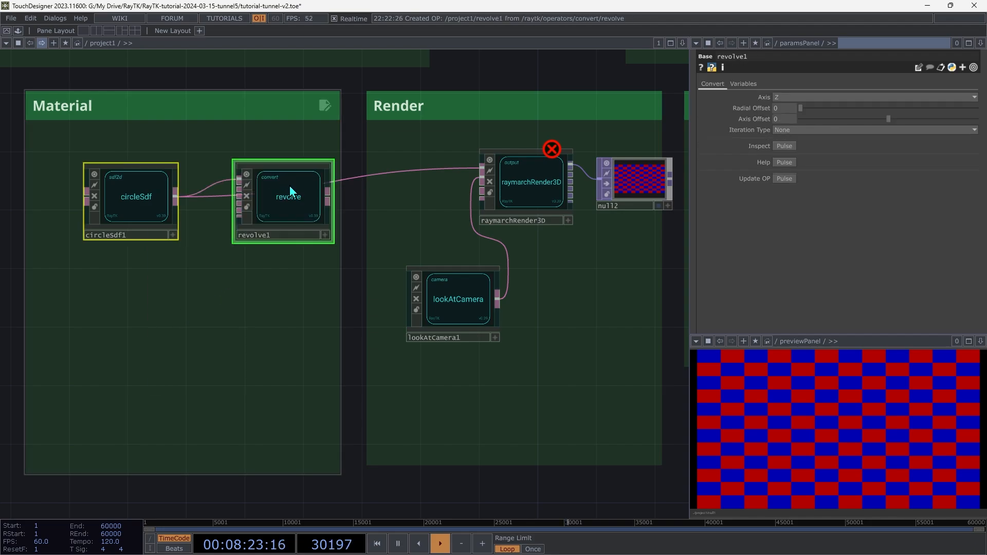
{"action": "left_click", "coordinate": [319, 203]}
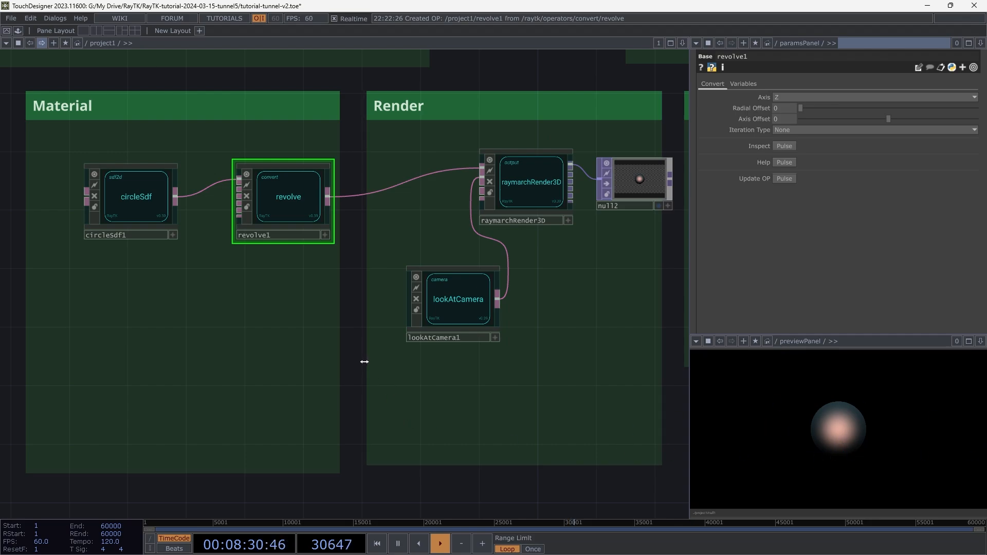
- Move the circleSdf and revolve operators together into the SDF and Revolve area
{"action": "scroll", "coordinate": [365, 362], "scroll_direction": "down", "scroll_amount": 8}
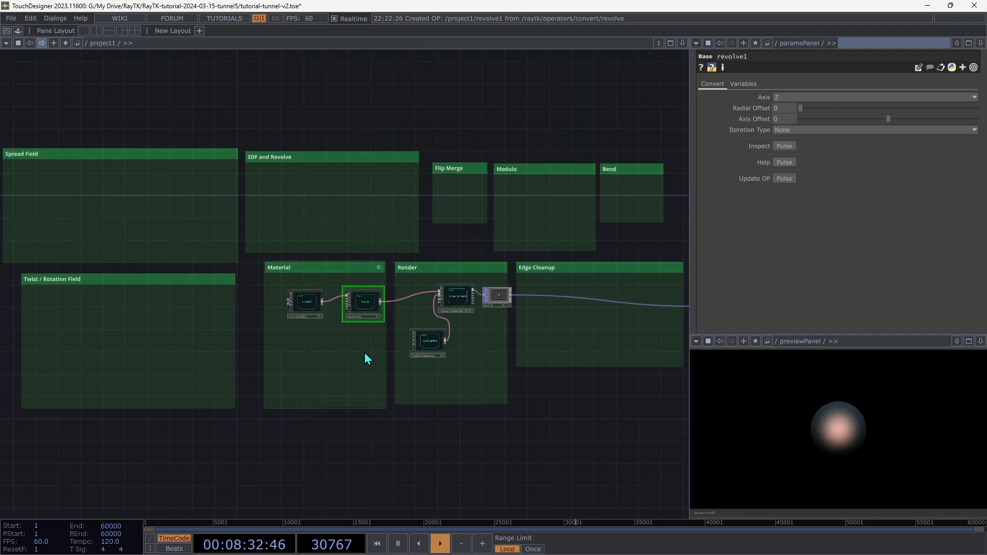
{"action": "left_click_drag", "start_coordinate": [365, 353], "coordinate": [327, 198]}
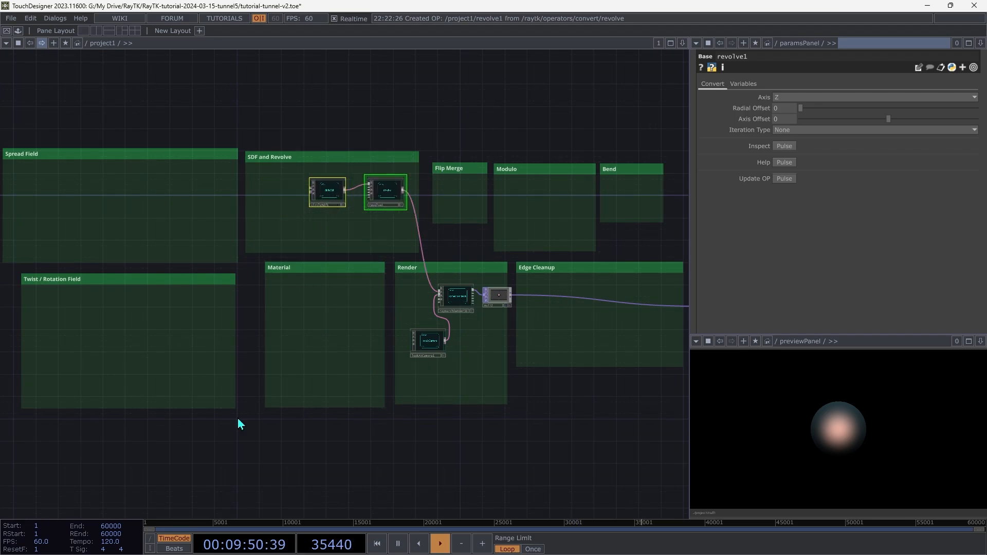
{"action": "left_click", "coordinate": [238, 418]}
{"action": "key", "text": "shift+h"}
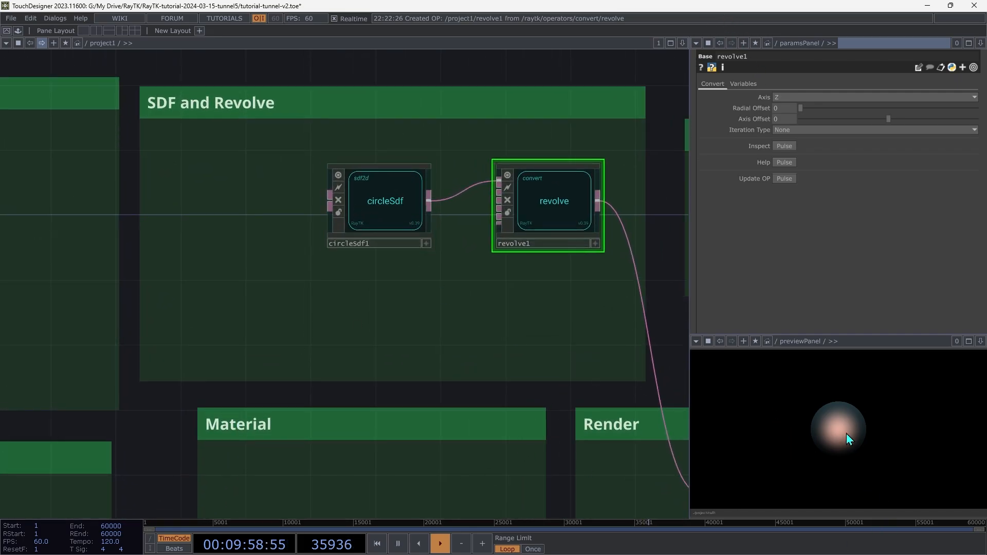
- Set the revolve operator's Radial Offset to 1.2
{"action": "left_click", "coordinate": [392, 215]}
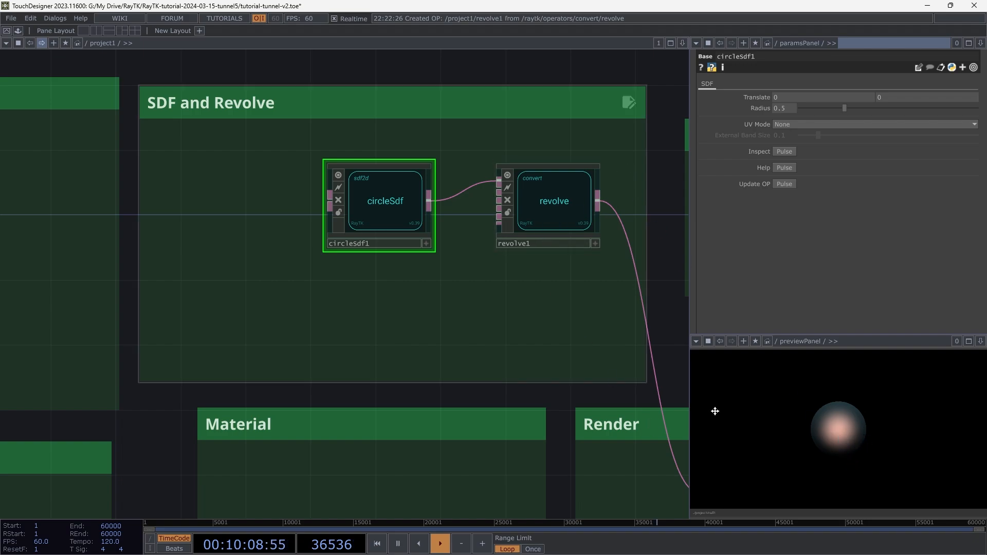
{"action": "left_click", "coordinate": [559, 218]}
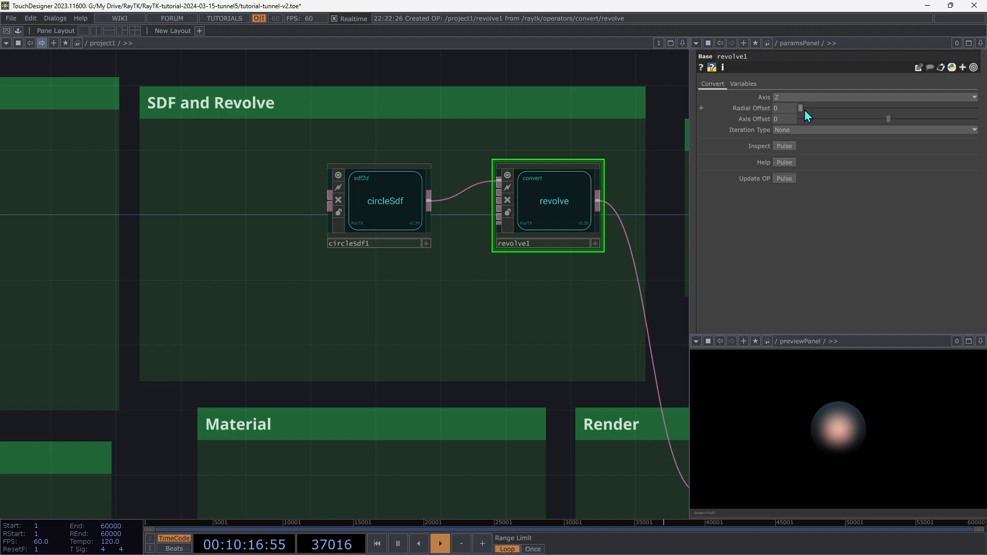
{"action": "left_click_drag", "start_coordinate": [806, 110], "coordinate": [979, 147]}
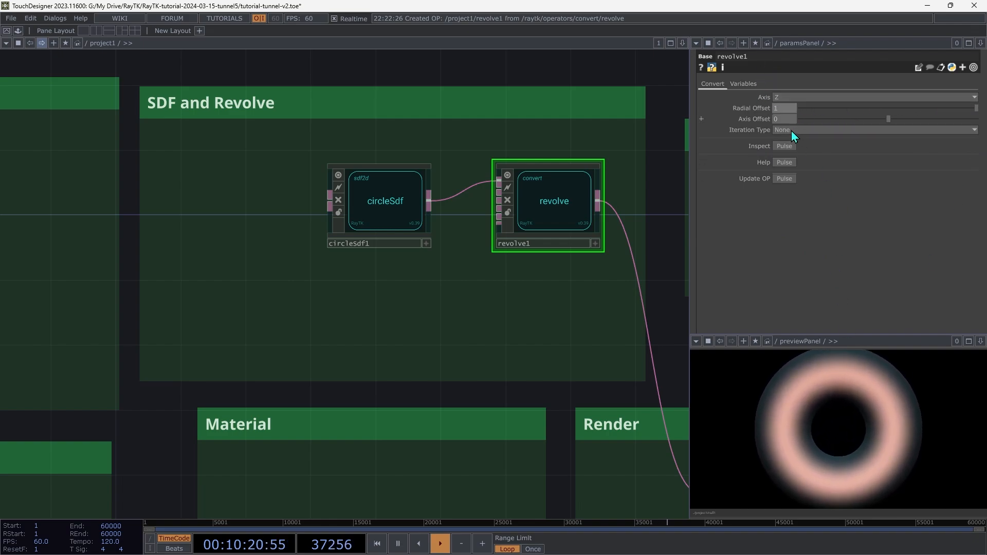
{"action": "mouse_move", "coordinate": [784, 107]}
{"action": "middle_mouse_down"}
{"action": "mouse_move", "coordinate": [795, 98]}
{"action": "mouse_move", "coordinate": [779, 121]}
{"action": "middle_mouse_up"}
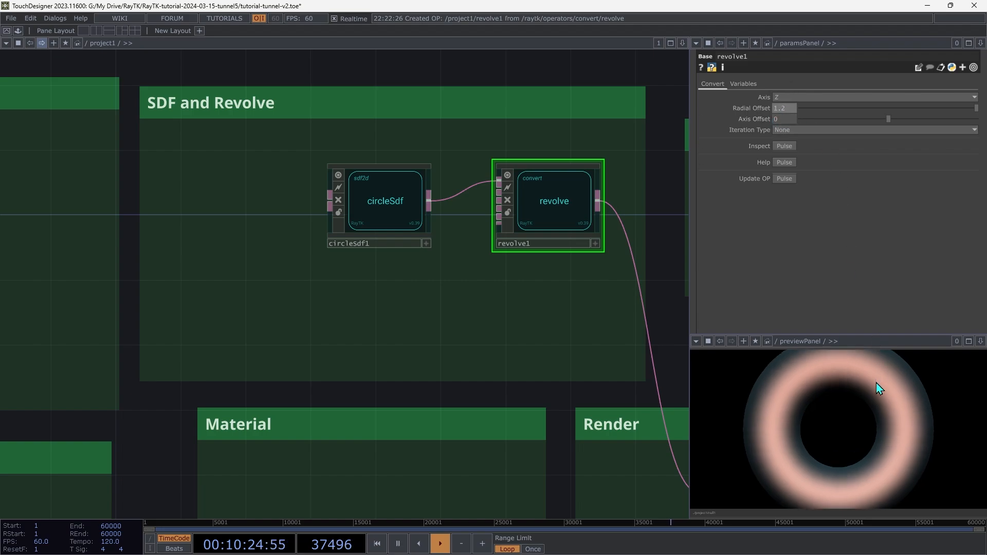
- Set the circleSdf's Radius to 0.03
{"action": "left_click", "coordinate": [390, 224]}
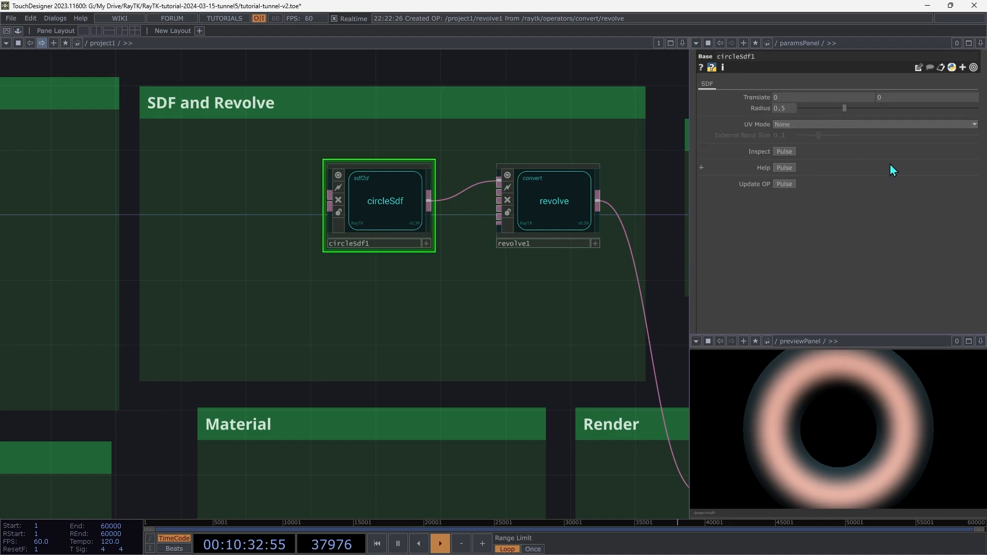
{"action": "left_click_drag", "start_coordinate": [845, 109], "coordinate": [807, 112]}
{"action": "left_click", "coordinate": [785, 109]}
{"action": "type", "text": "0.03"}
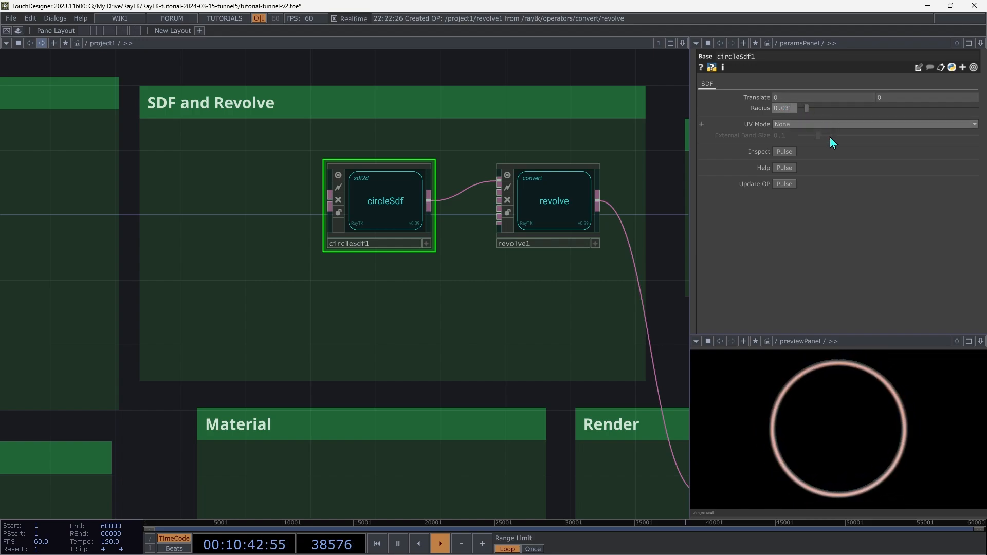
{"action": "key", "text": "Tab"}
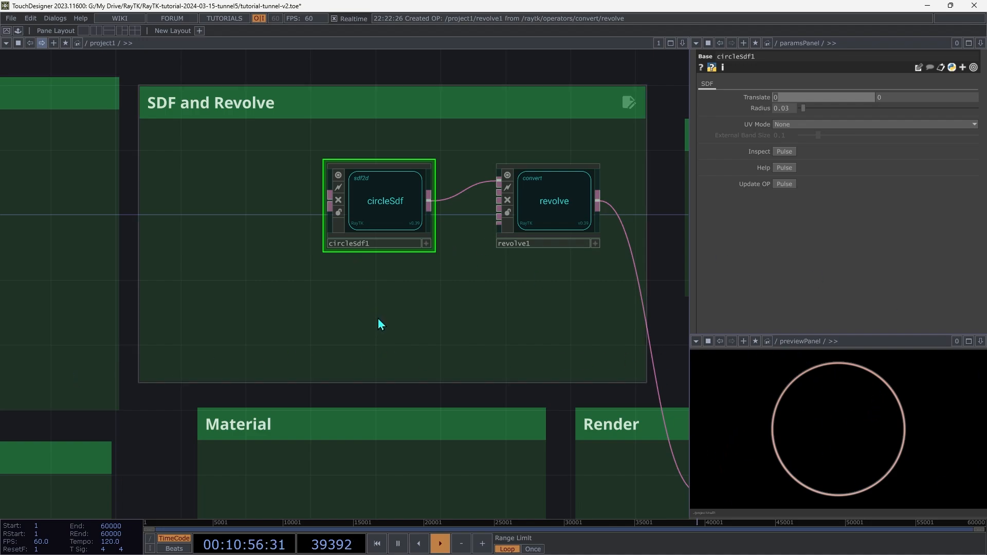
- Move circleSdf farther from revolve and place a new moduloPolar just below the wire between them
{"action": "left_click_drag", "start_coordinate": [378, 324], "coordinate": [378, 327]}
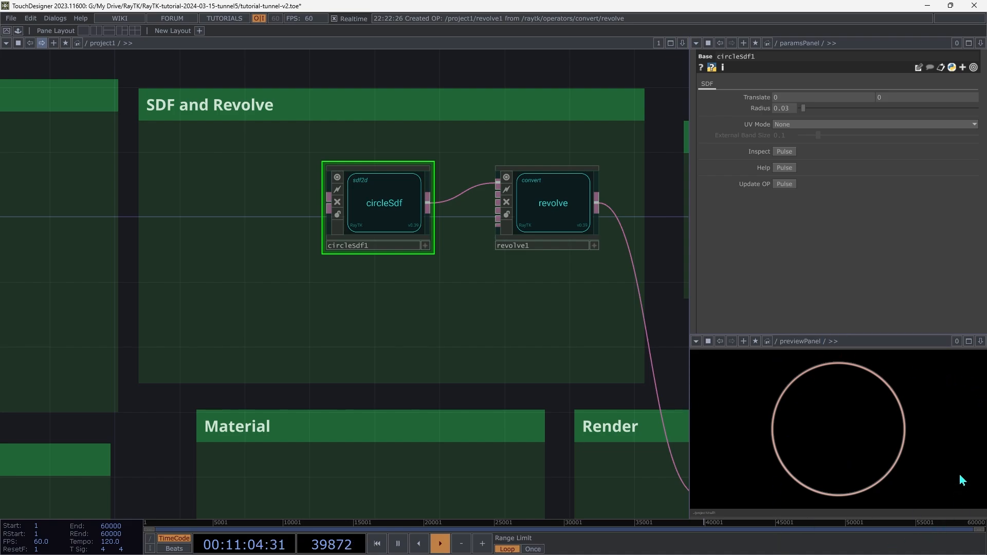
{"action": "left_click_drag", "start_coordinate": [379, 214], "coordinate": [225, 216]}
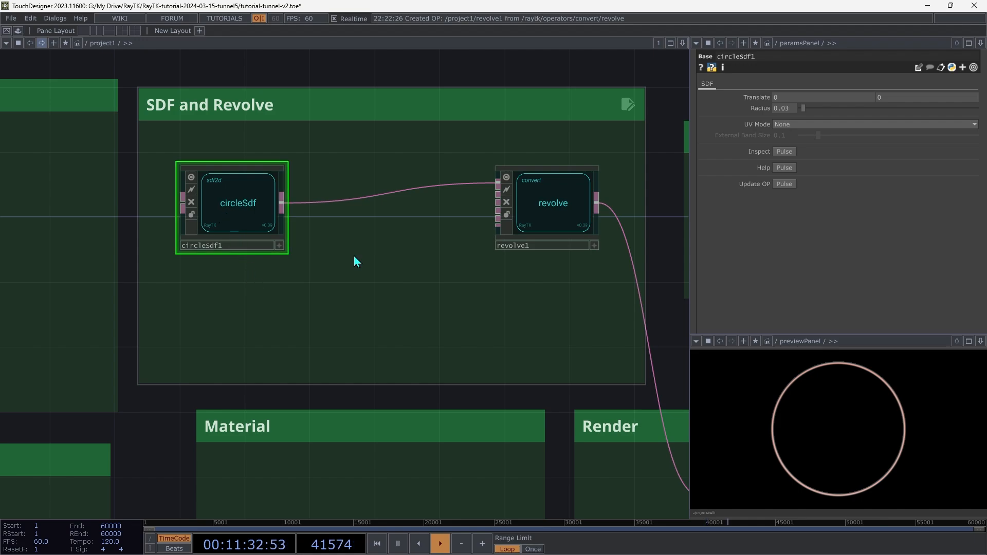
{"action": "key", "text": "alt+r"}
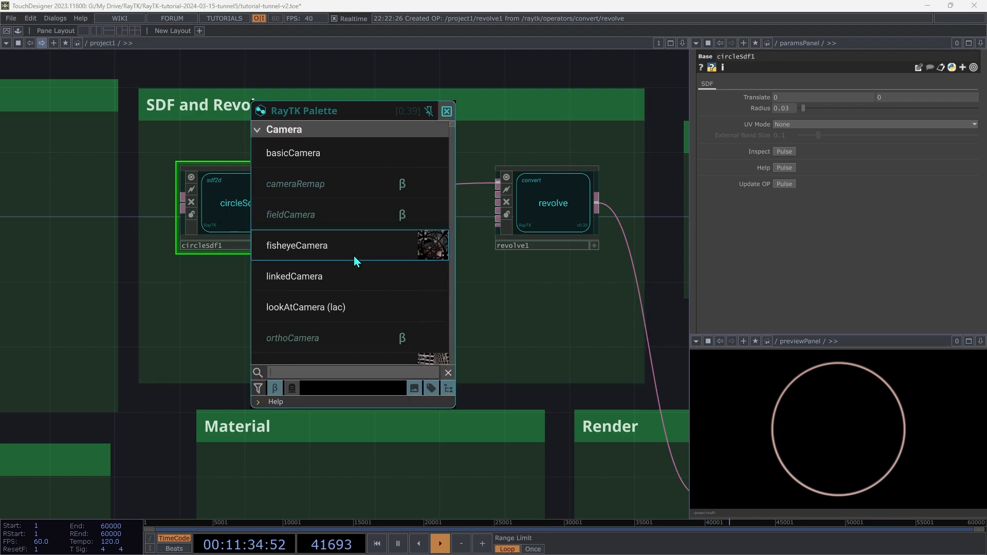
{"action": "type", "text": "modu"}
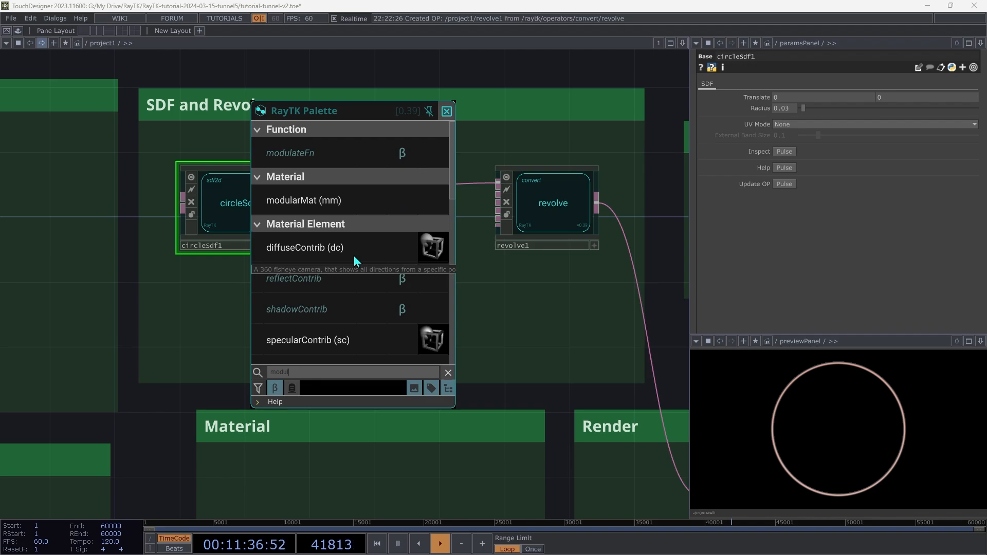
{"action": "type", "text": "l"}
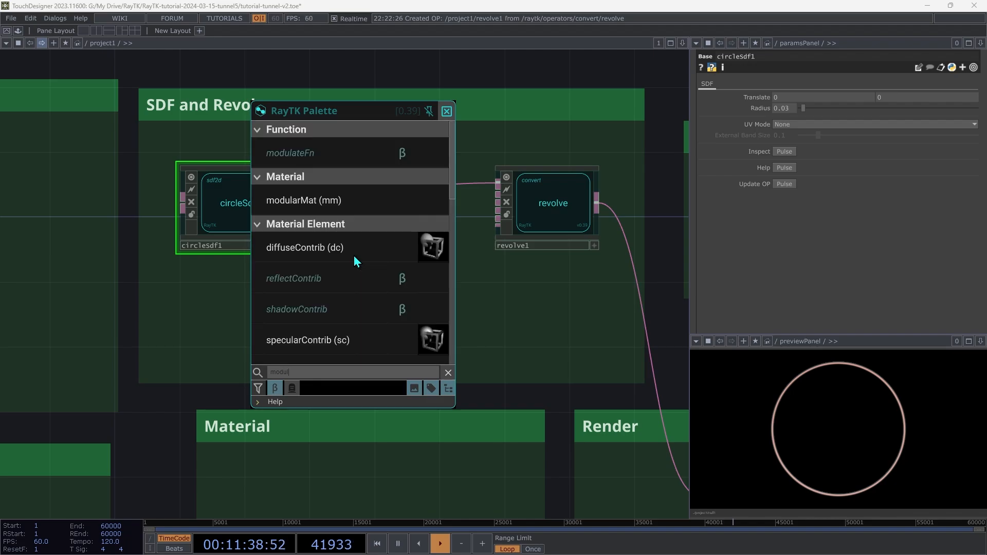
{"action": "type", "text": "oP"}
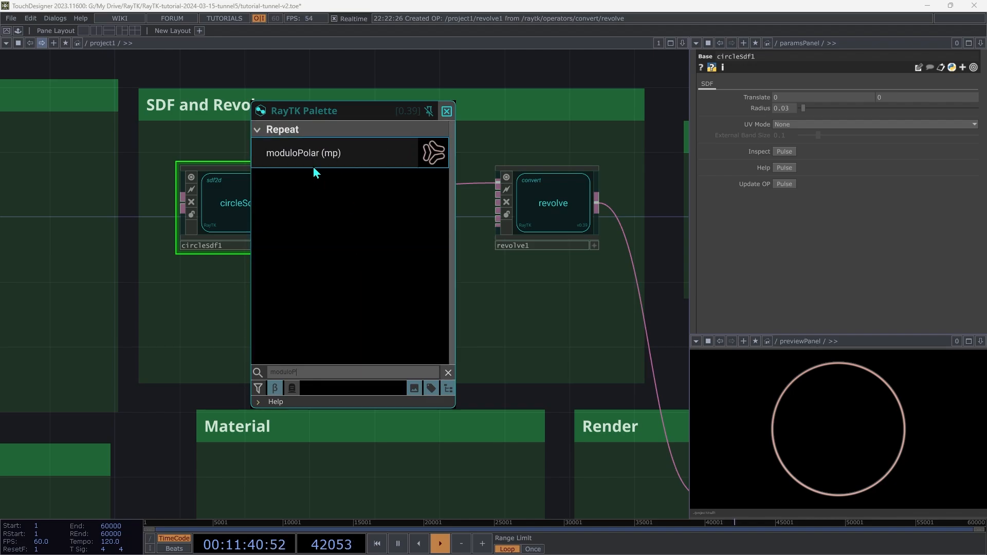
{"action": "left_click", "coordinate": [313, 151]}
{"action": "left_click", "coordinate": [395, 259]}
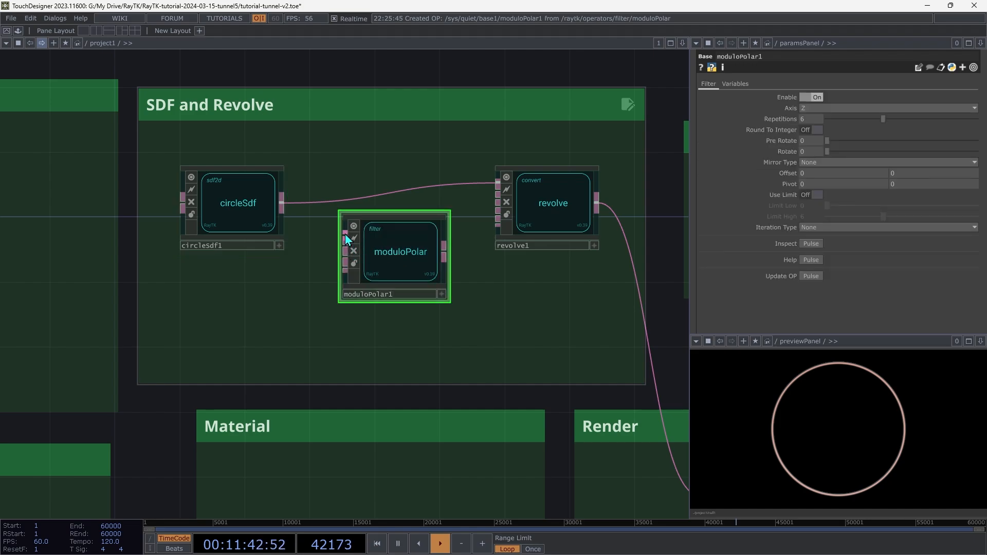
- Wire moduloPolar between circleSdf's output and revolve's first input, and line it up in the row with them
{"action": "left_click_drag", "start_coordinate": [345, 234], "coordinate": [281, 203]}
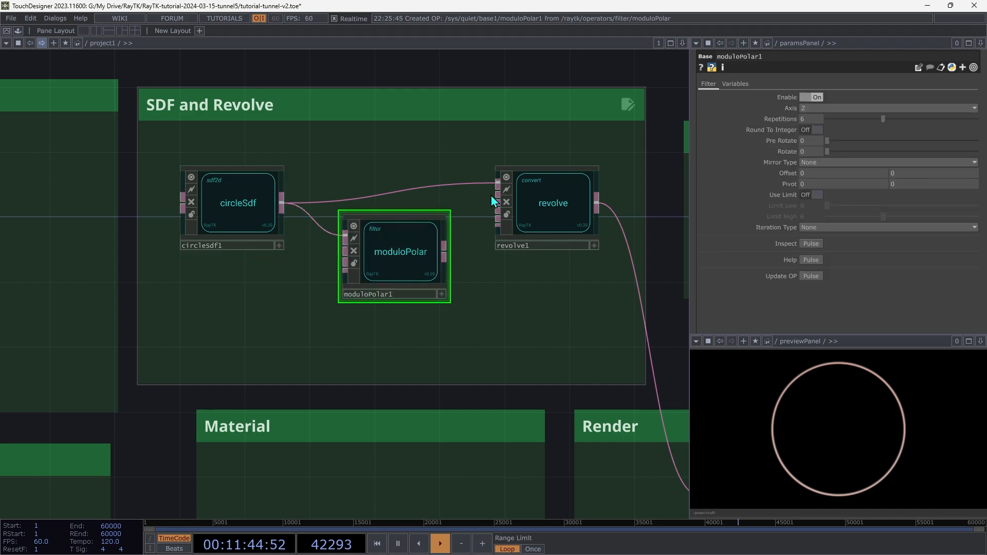
{"action": "left_click_drag", "start_coordinate": [497, 184], "coordinate": [462, 250]}
{"action": "left_click_drag", "start_coordinate": [399, 268], "coordinate": [393, 221]}
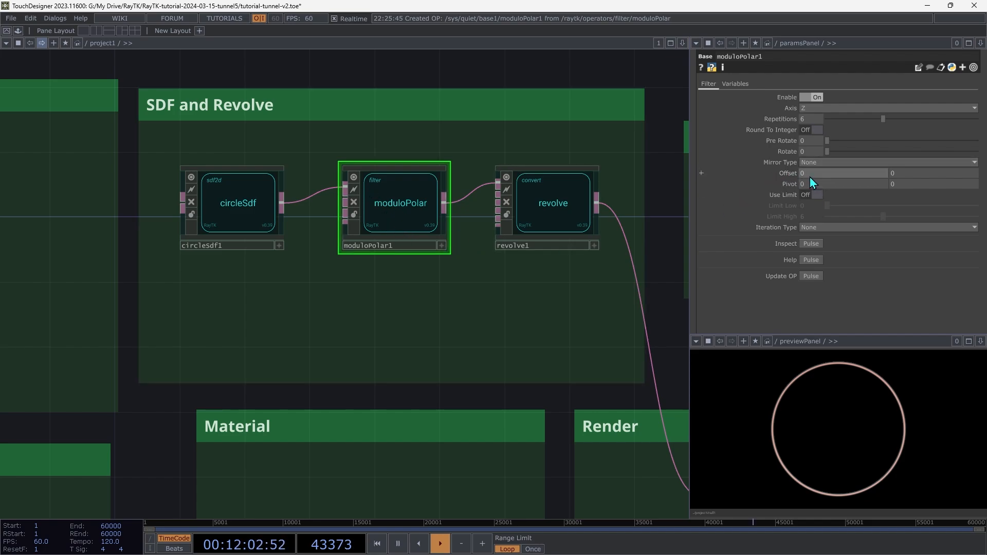
- Set moduloPolar's first Offset value to 0.5 and try out its Rotate value, returning it to 0
{"action": "middle_click_drag", "start_coordinate": [811, 171], "coordinate": [854, 163]}
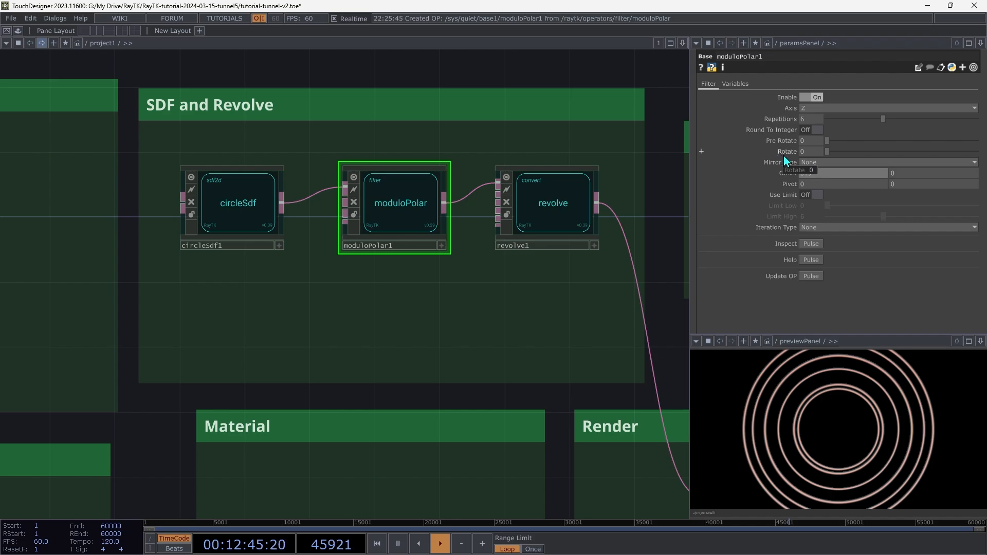
{"action": "left_click_drag", "start_coordinate": [828, 152], "coordinate": [885, 247]}
{"action": "left_click_drag", "start_coordinate": [776, 267], "coordinate": [699, 277]}
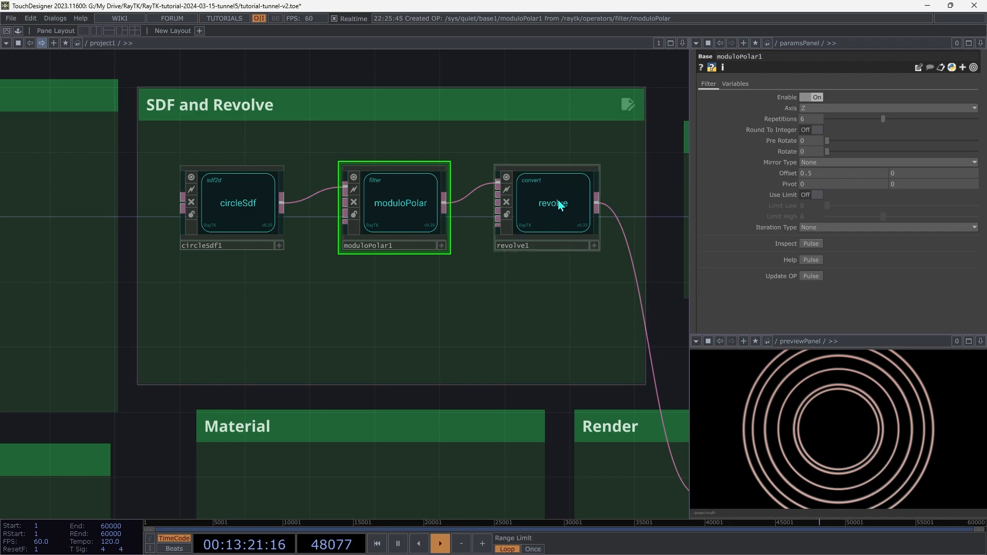
- Create a variable reference to revolve's Normalized Angle and place it directly below circleSdf in the SDF and Revolve area
{"action": "left_click", "coordinate": [560, 206]}
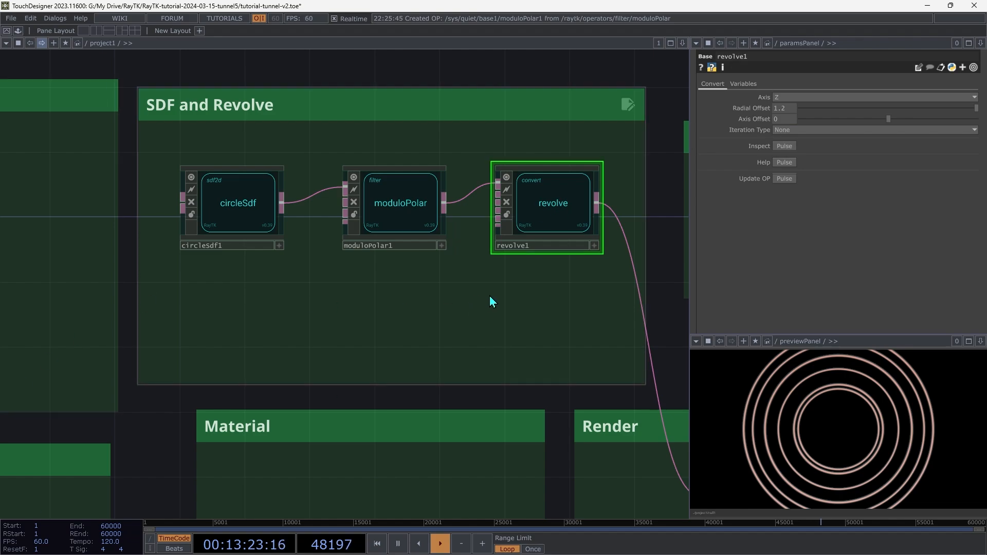
{"action": "right_click", "coordinate": [451, 287]}
{"action": "mouse_move", "coordinate": [523, 379]}
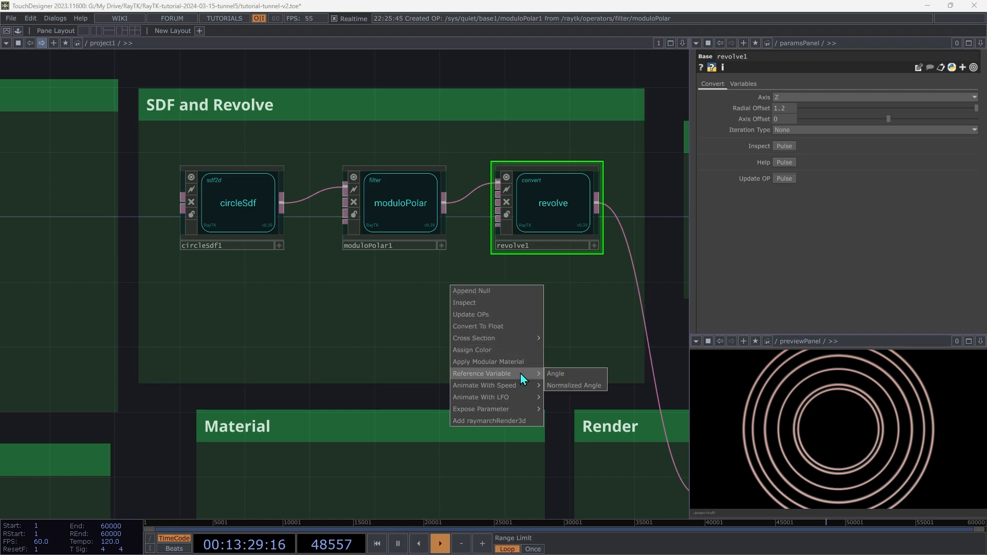
{"action": "left_click", "coordinate": [569, 386]}
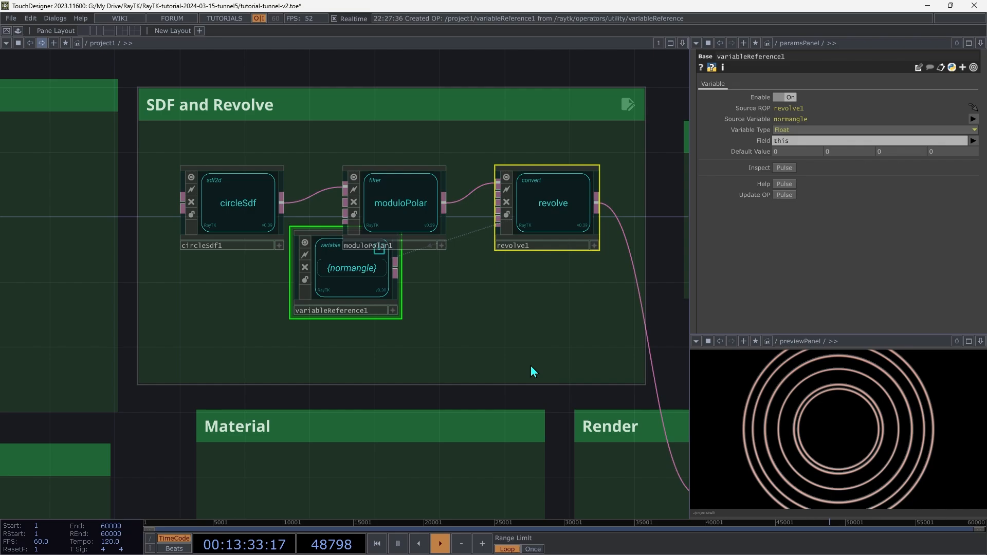
{"action": "left_click_drag", "start_coordinate": [358, 294], "coordinate": [286, 343]}
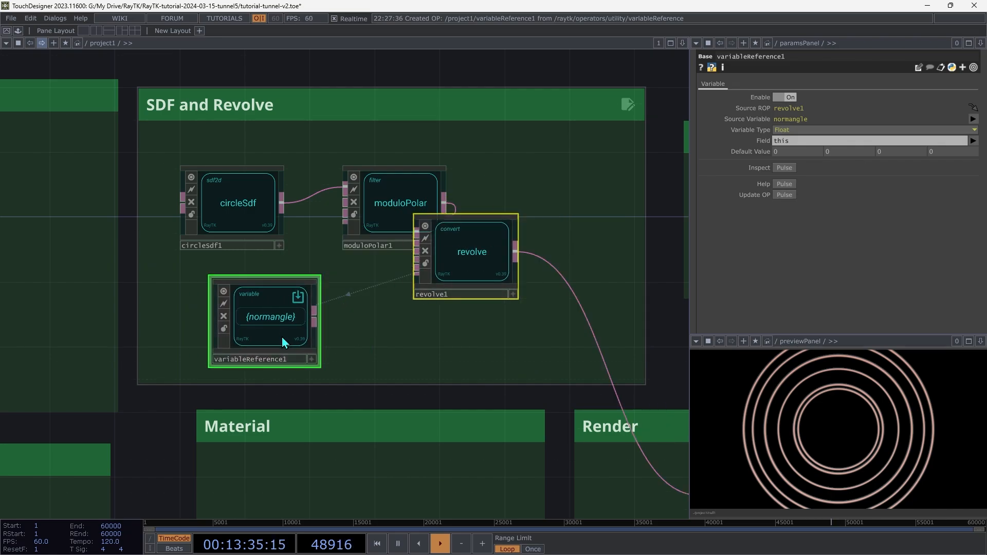
{"action": "key", "text": "ctrl+z"}
{"action": "left_click_drag", "start_coordinate": [370, 285], "coordinate": [255, 333]}
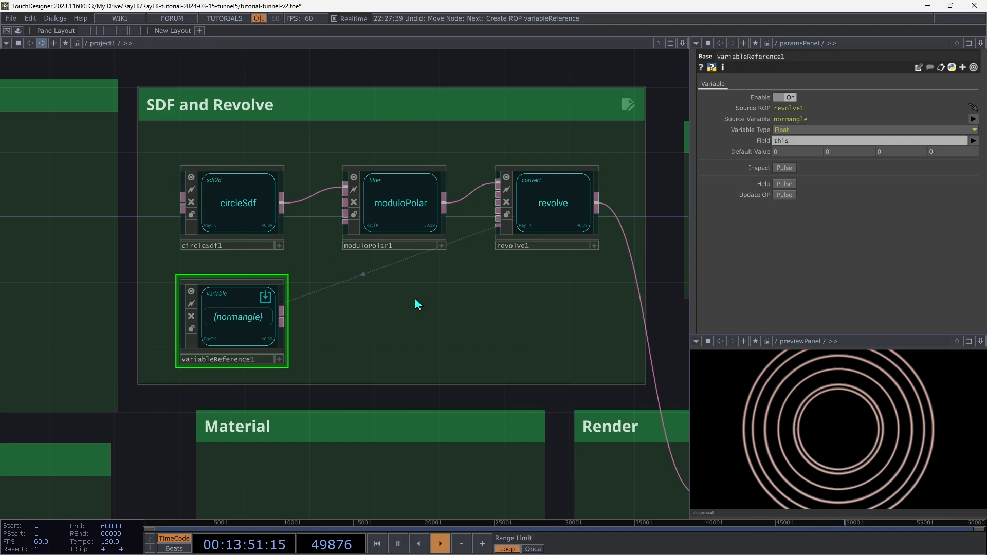
- Undo the last node move and wire the normangle variable reference's output into moduloPolar's rotation input, directly below its Offset Field input
{"action": "key", "text": "ctrl+z"}
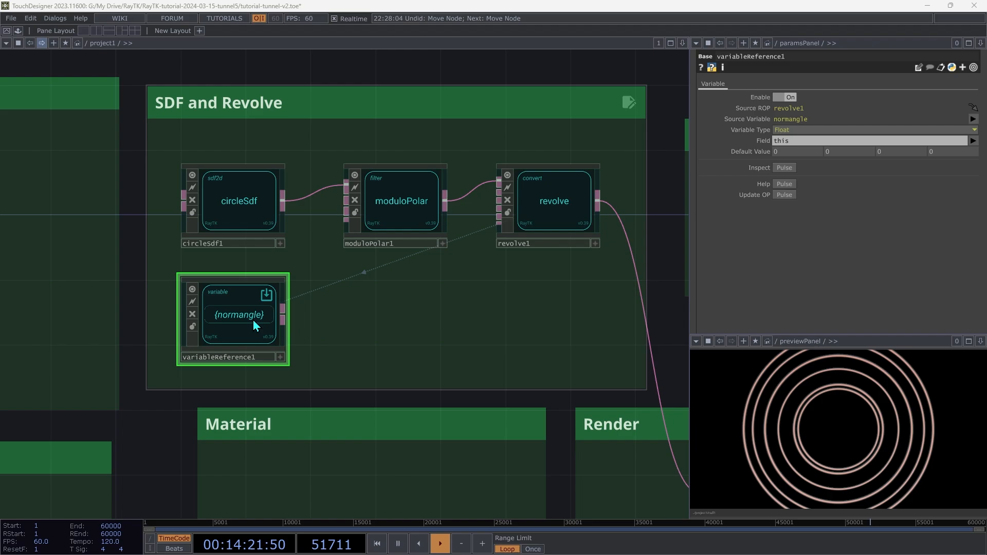
{"action": "left_click", "coordinate": [282, 309]}
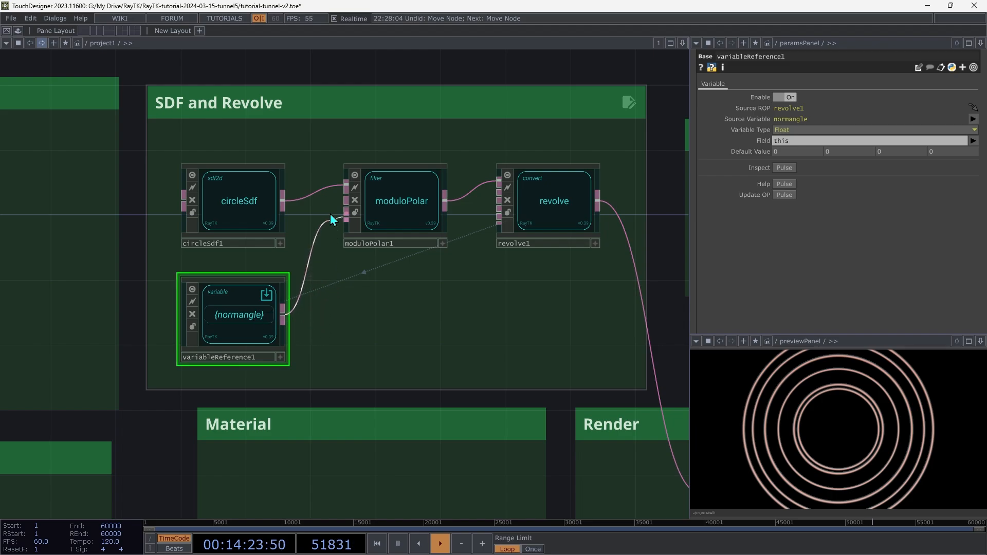
{"action": "left_click", "coordinate": [346, 207]}
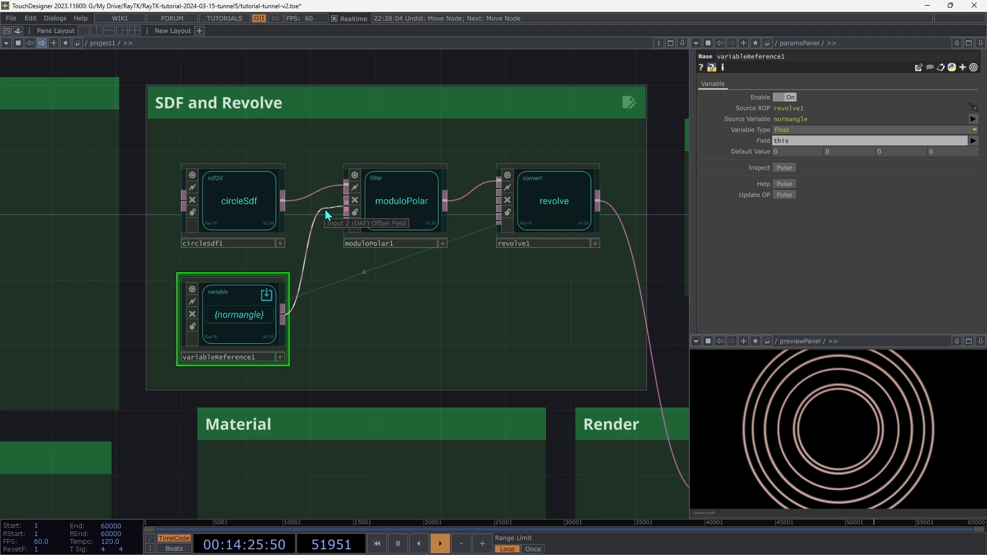
{"action": "left_click", "coordinate": [329, 220]}
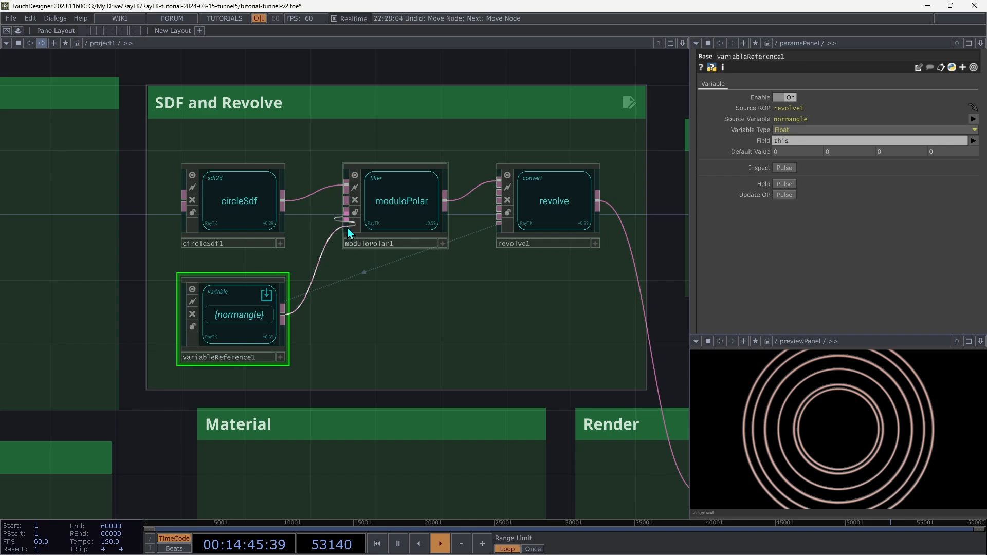
{"action": "left_click", "coordinate": [346, 222]}
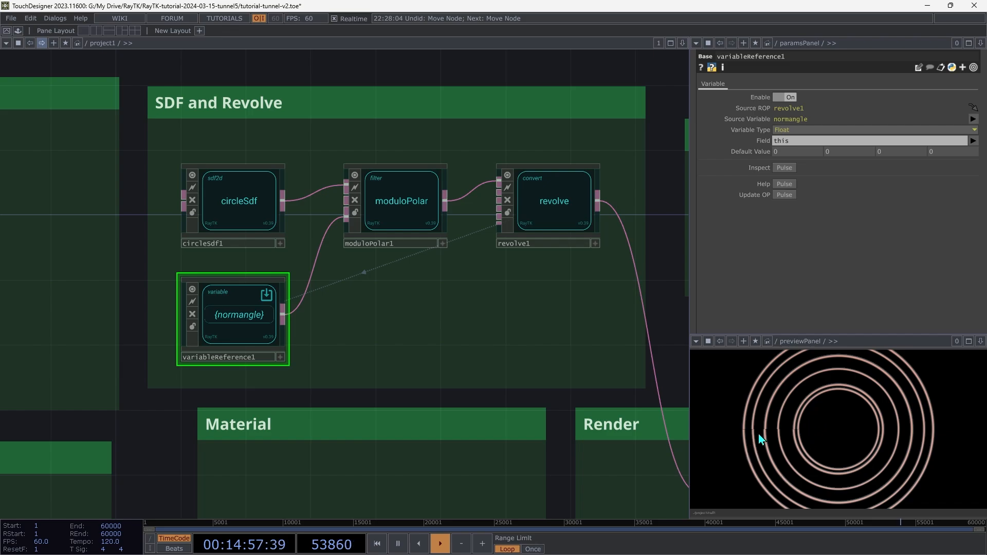
{"action": "left_click_drag", "start_coordinate": [758, 434], "coordinate": [804, 324]}
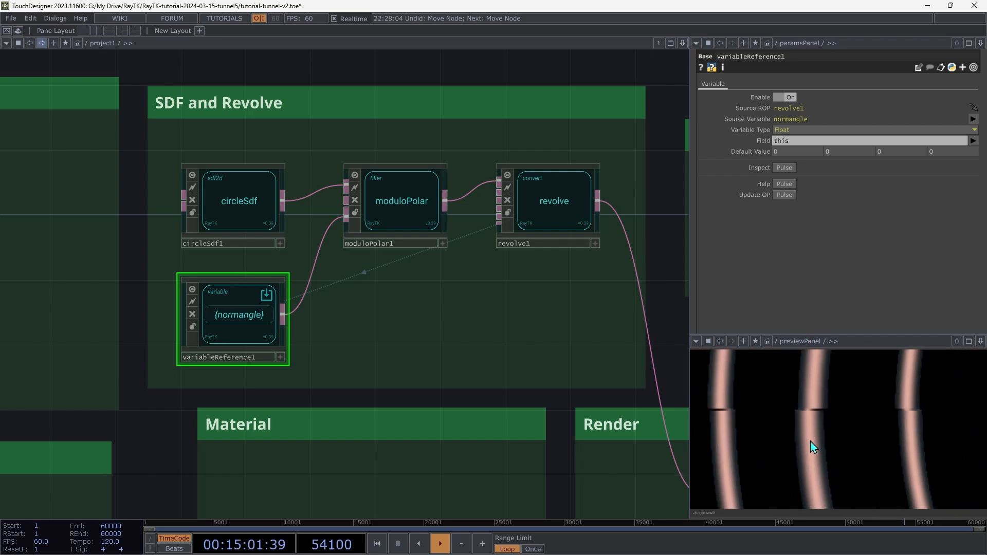
{"action": "key", "text": "h"}
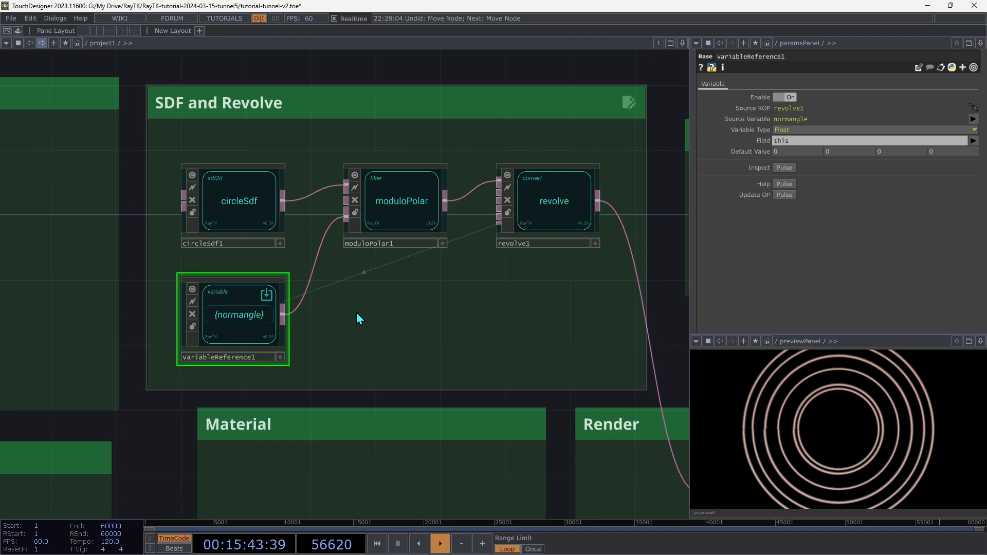
- Move the normangle variable reference into the Spread Field area and apply a Ramp wave to its output
{"action": "scroll", "coordinate": [577, 173], "scroll_direction": "down", "scroll_amount": 5}
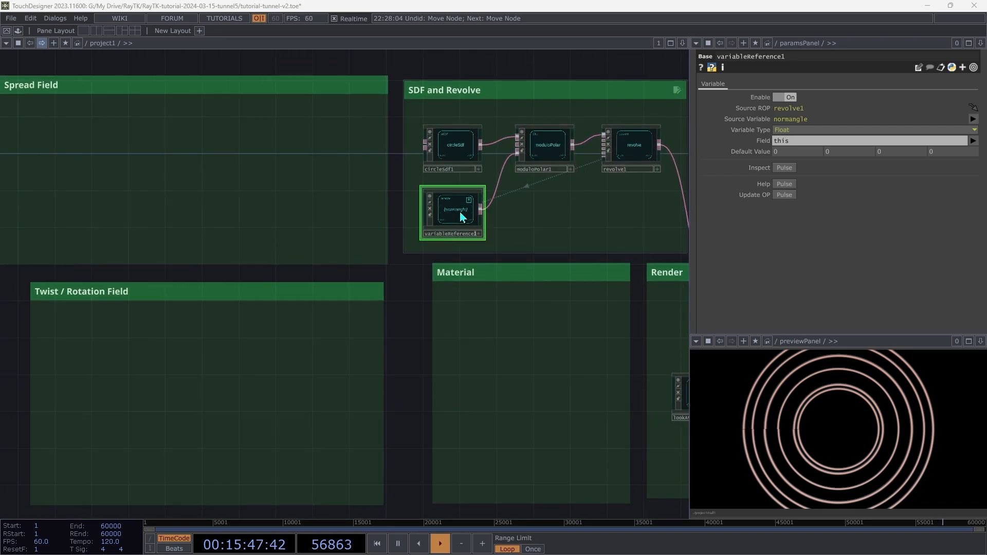
{"action": "left_click_drag", "start_coordinate": [470, 214], "coordinate": [83, 178]}
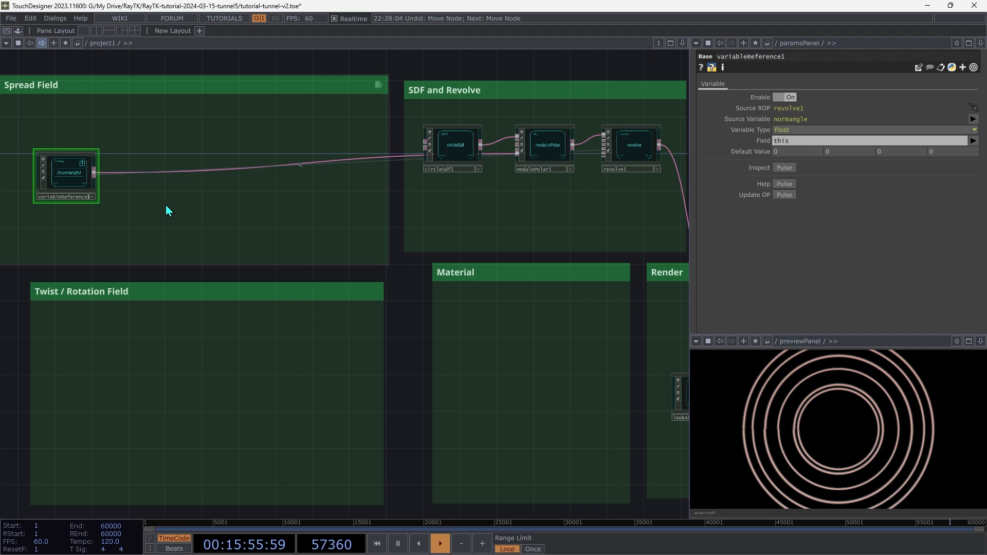
{"action": "right_click", "coordinate": [211, 250]}
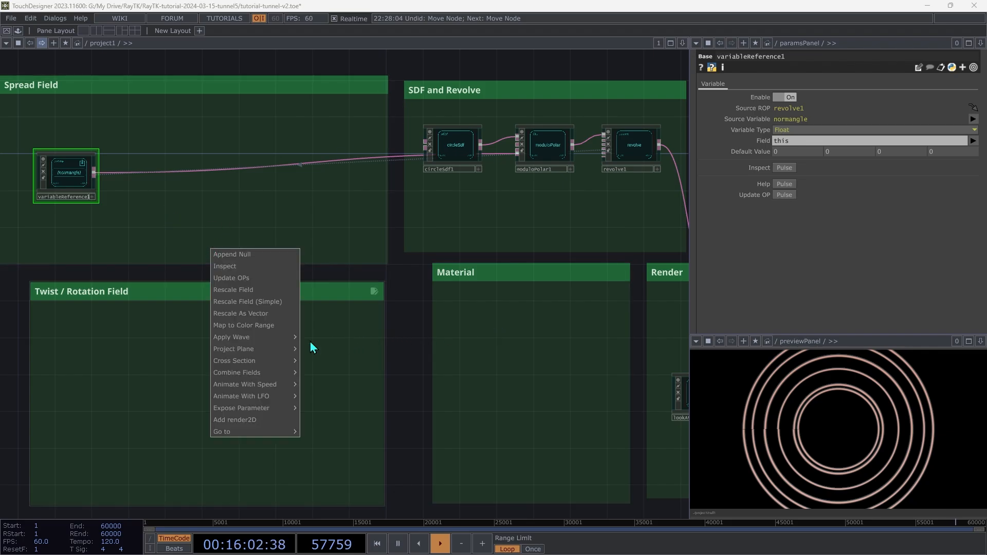
{"action": "mouse_move", "coordinate": [271, 342]}
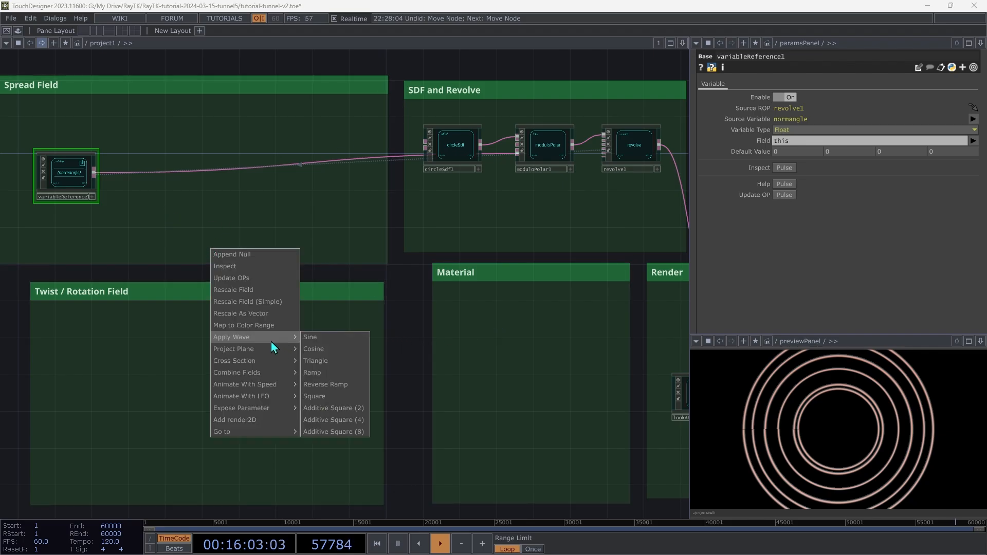
{"action": "left_click", "coordinate": [319, 375]}
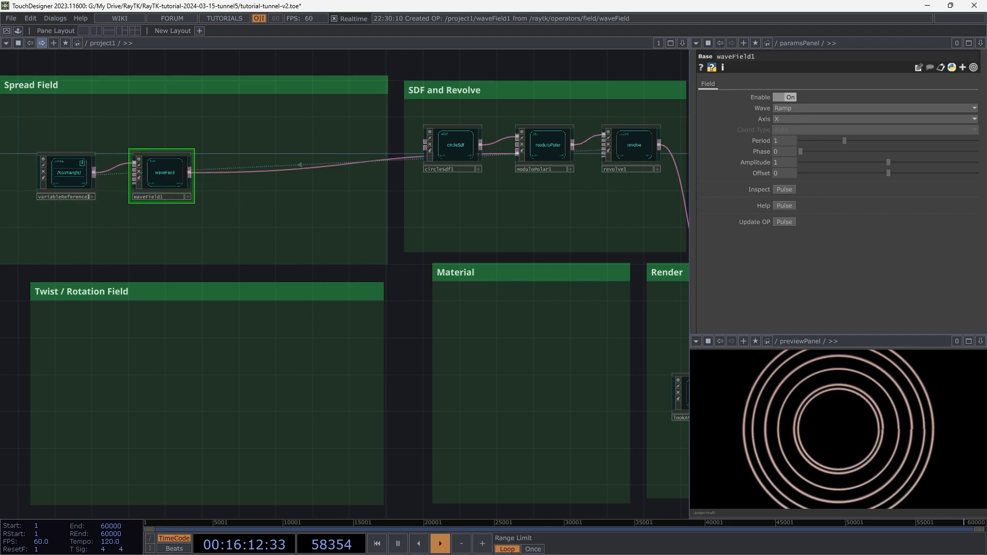
- Set the Amplitude of waveField to 60
{"action": "scroll", "coordinate": [127, 220], "scroll_direction": "up", "scroll_amount": 3}
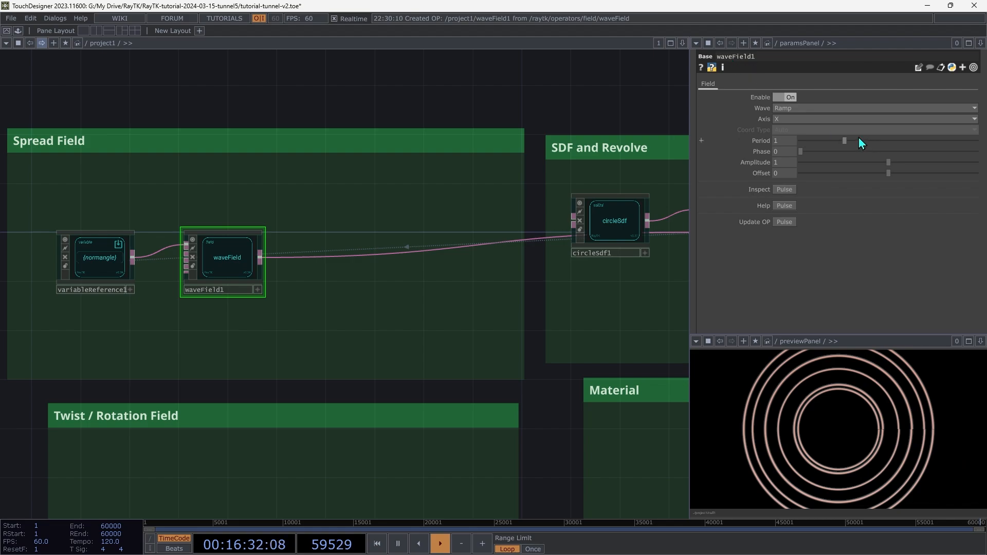
{"action": "left_click", "coordinate": [782, 162]}
{"action": "type", "text": "20"}
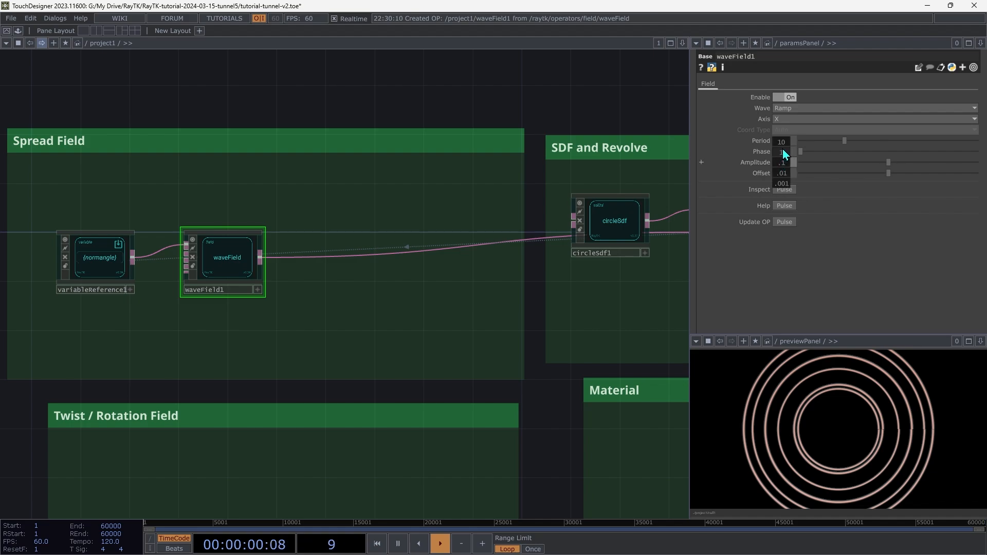
{"action": "key", "text": "Return"}
{"action": "left_click_drag", "start_coordinate": [782, 148], "coordinate": [782, 148]}
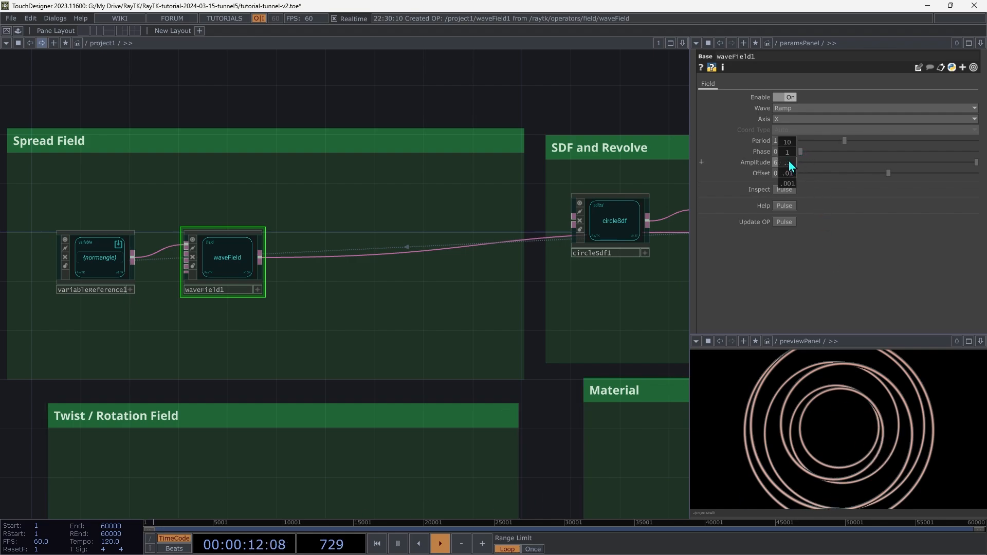
{"action": "left_click_drag", "start_coordinate": [792, 163], "coordinate": [790, 143]}
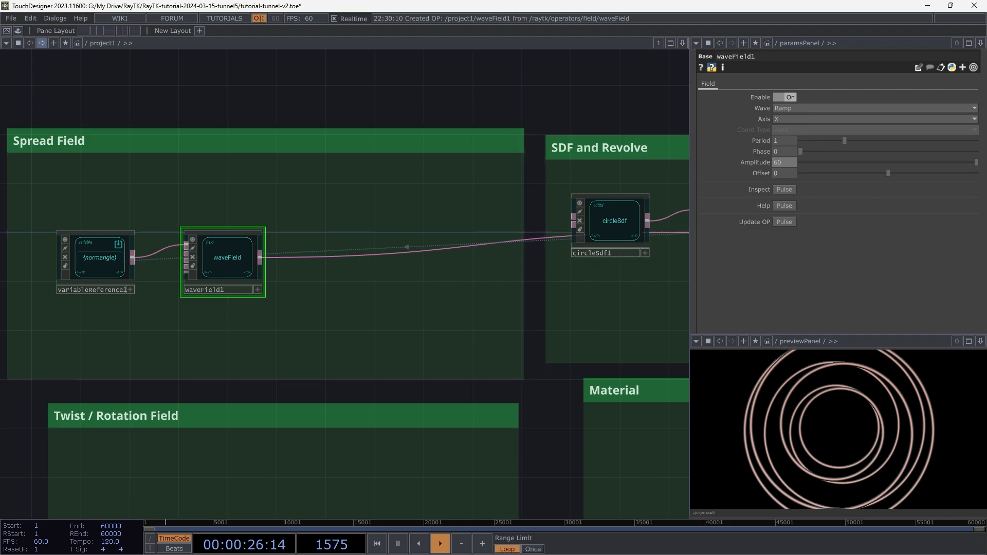
- Drive waveField's Amplitude with the expression 360/op('moduloPolar1').par.Repetitions
{"action": "scroll", "coordinate": [596, 116], "scroll_direction": "down", "scroll_amount": 4}
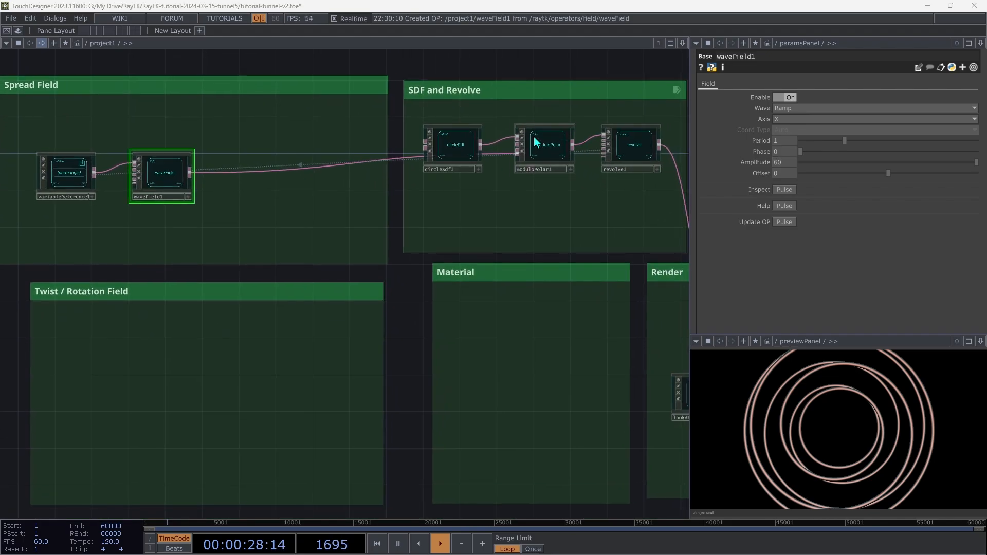
{"action": "left_click", "coordinate": [560, 156]}
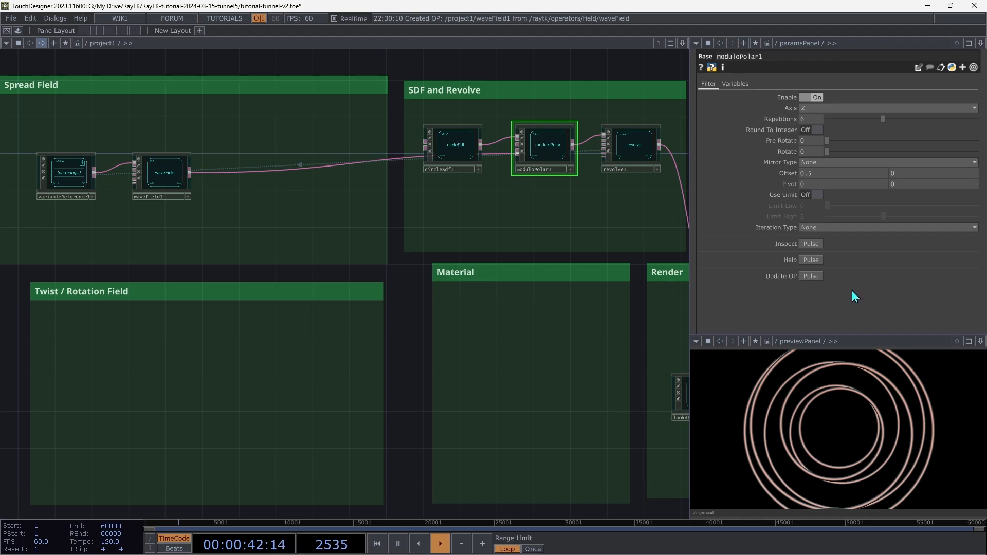
{"action": "left_click", "coordinate": [165, 180]}
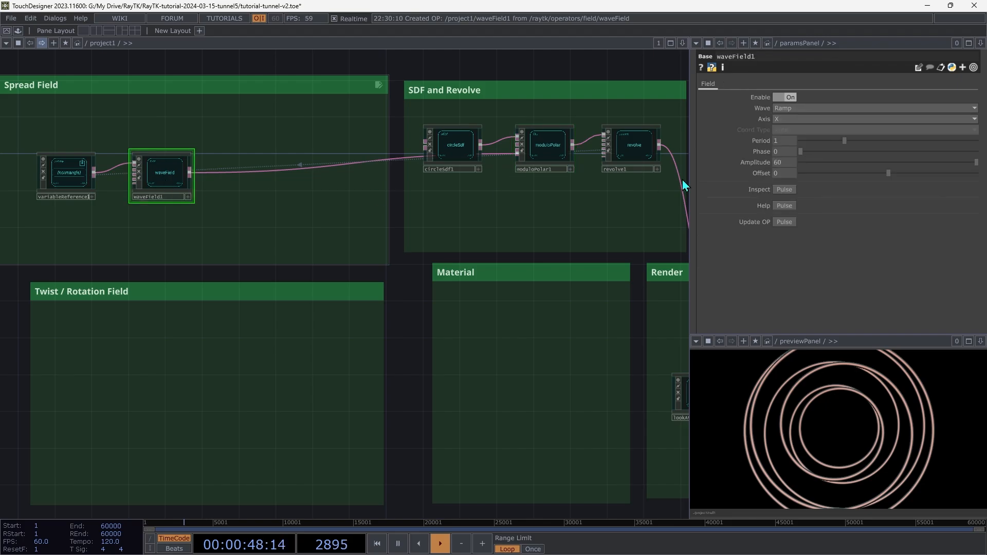
{"action": "left_click", "coordinate": [754, 162]}
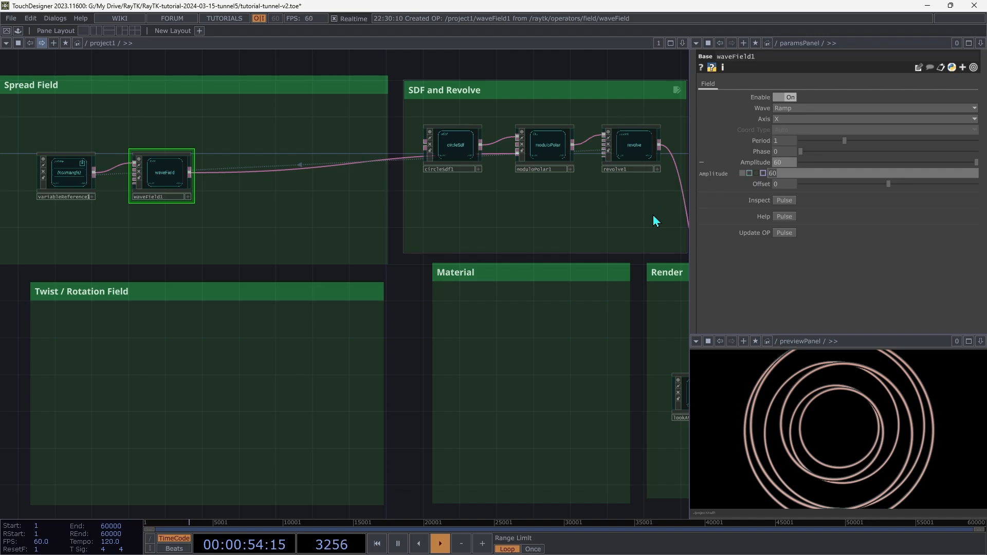
{"action": "type", "text": "360*op('moduloPolar1'"}
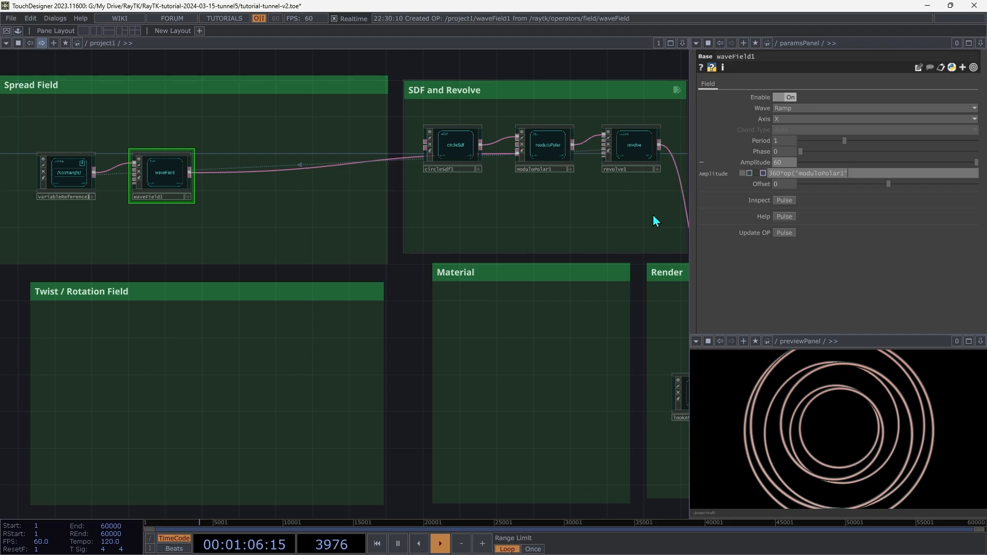
{"action": "type", "text": ").par.Reptitions"}
{"action": "key", "text": "Return"}
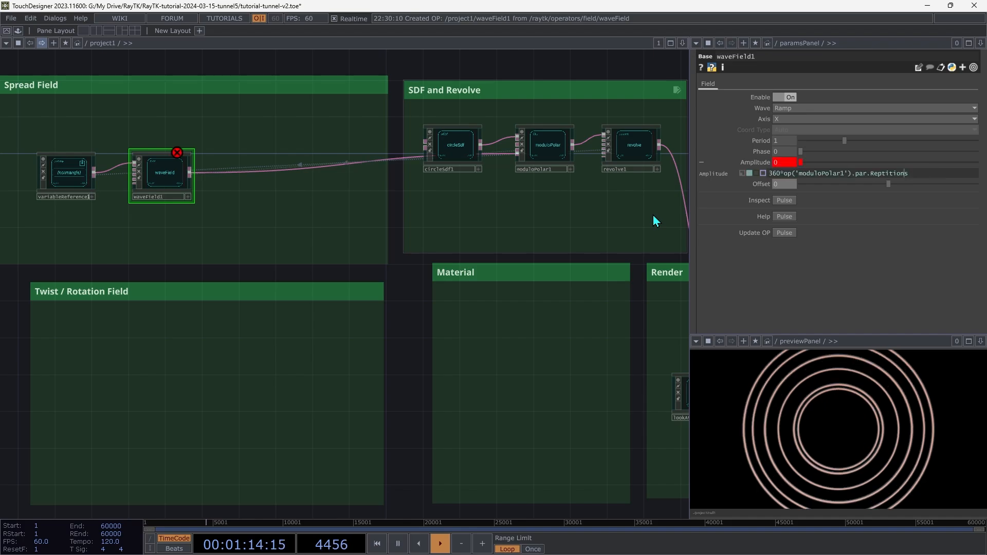
{"action": "type", "text": "e"}
{"action": "key", "text": "Return"}
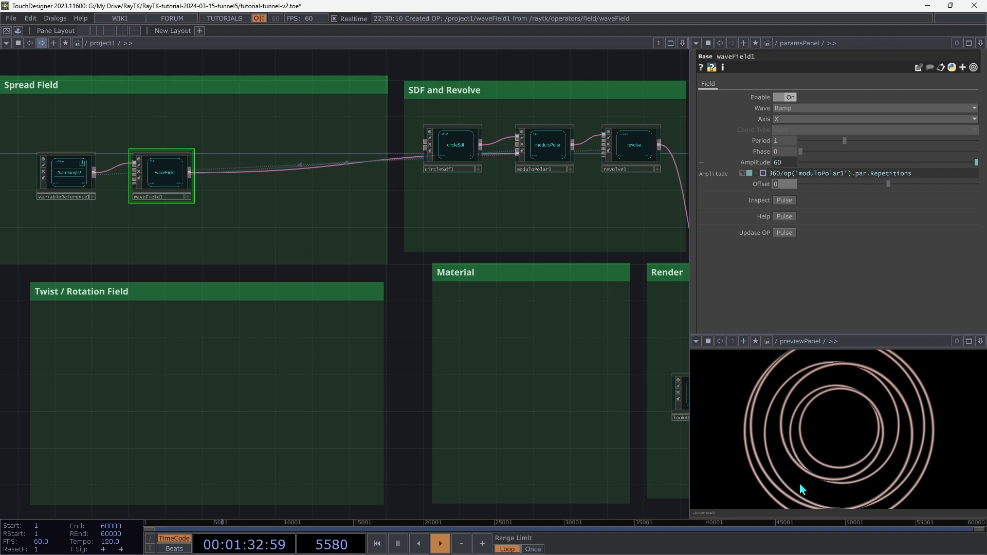
- Try out moduloPolar's Repetitions and waveField's Period values, returning them to 6 and 1
{"action": "left_click", "coordinate": [561, 157]}
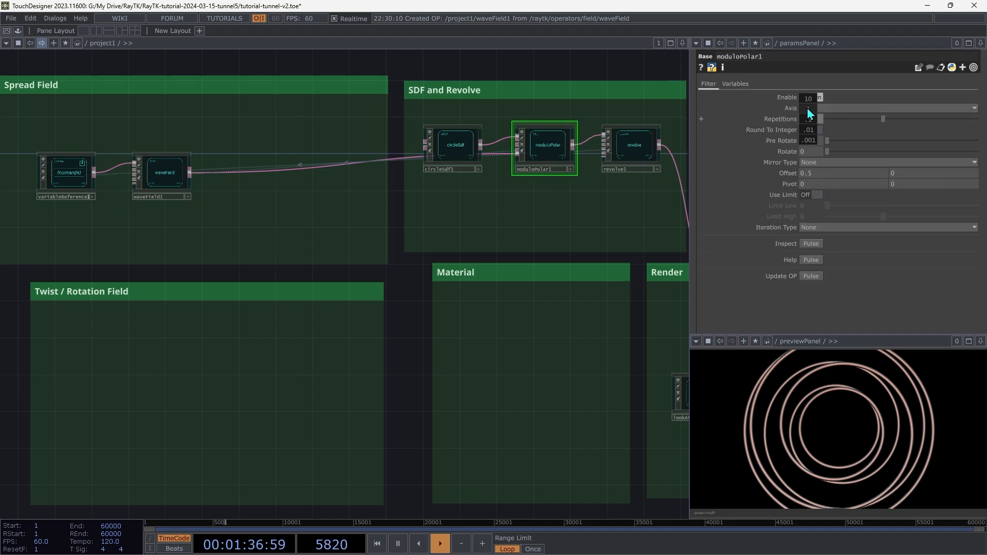
{"action": "middle_click_drag", "start_coordinate": [808, 112], "coordinate": [807, 103]}
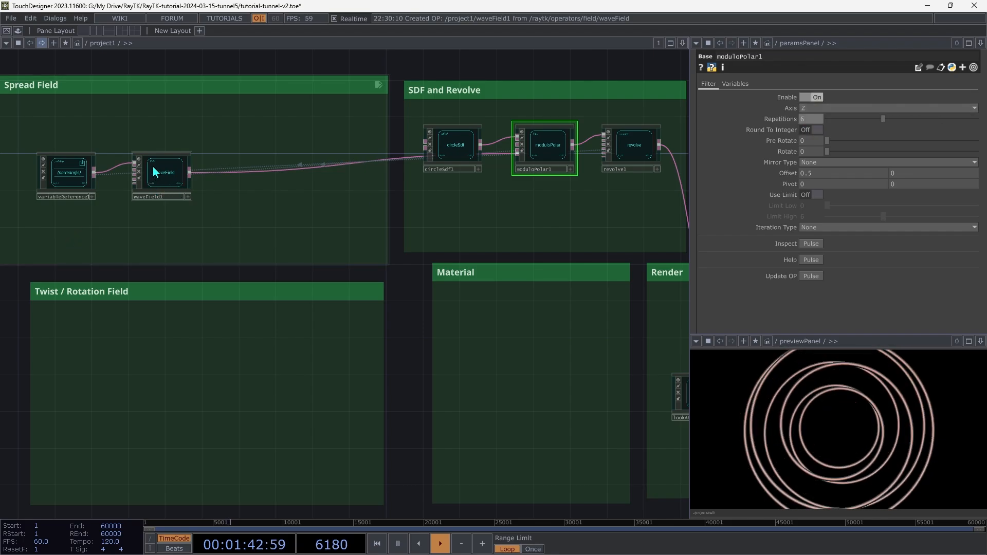
{"action": "left_click", "coordinate": [165, 184]}
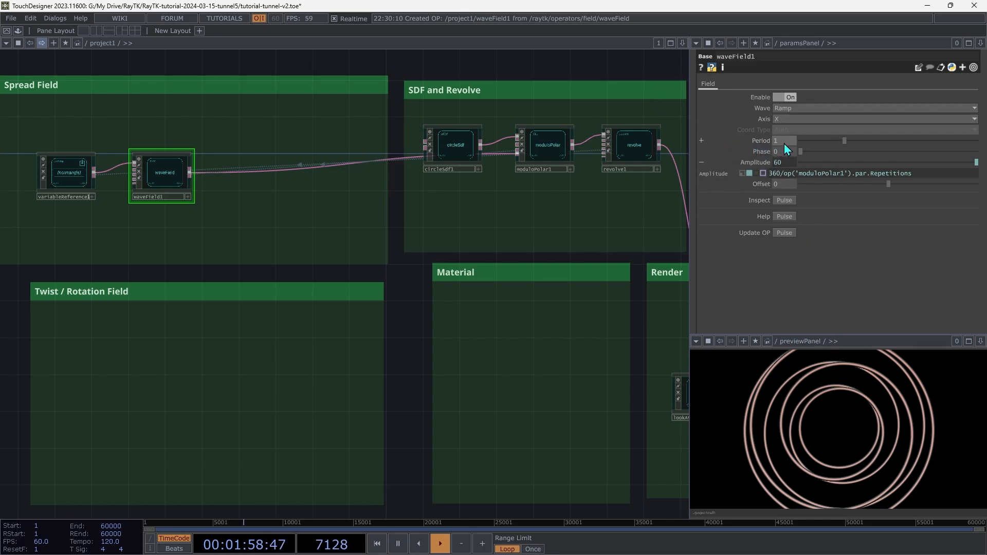
{"action": "mouse_move", "coordinate": [784, 142]}
{"action": "middle_mouse_down"}
{"action": "mouse_move", "coordinate": [771, 142]}
{"action": "mouse_move", "coordinate": [782, 140]}
{"action": "middle_mouse_up"}
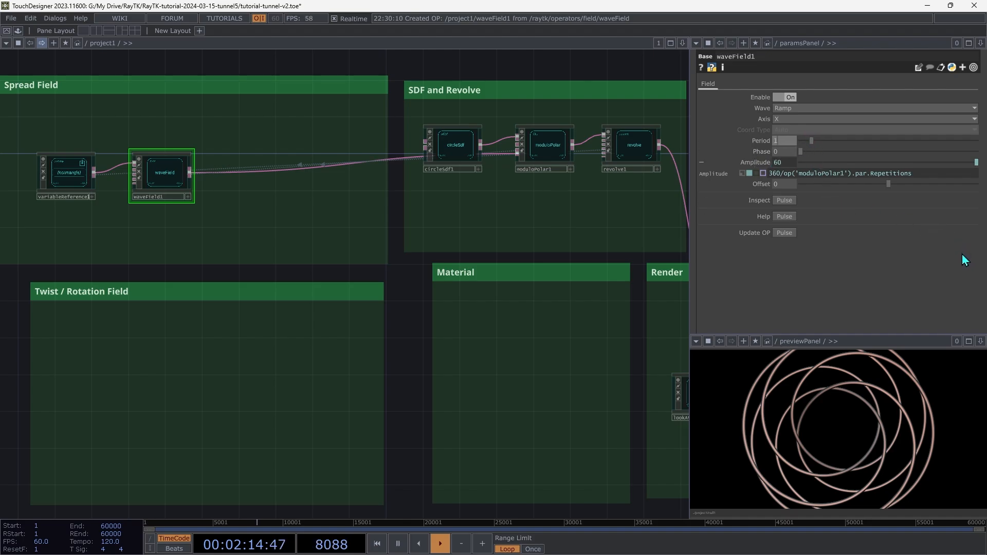
{"action": "key", "text": "Return"}
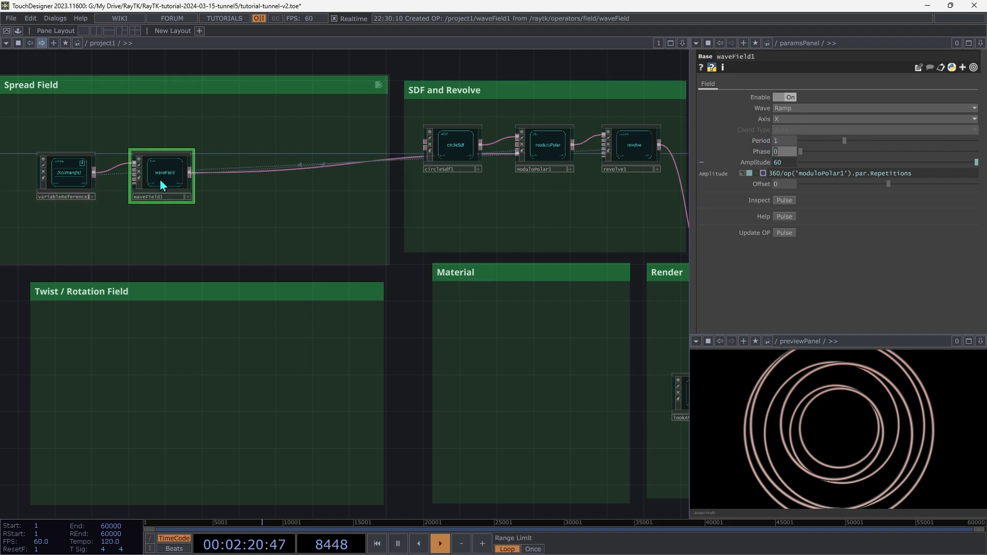
- Insert a Rescale Field (Simple) operator between the normangle variable reference and waveField, spacing the three nodes in a row
{"action": "left_click_drag", "start_coordinate": [162, 177], "coordinate": [224, 177]}
{"action": "left_click", "coordinate": [70, 177]}
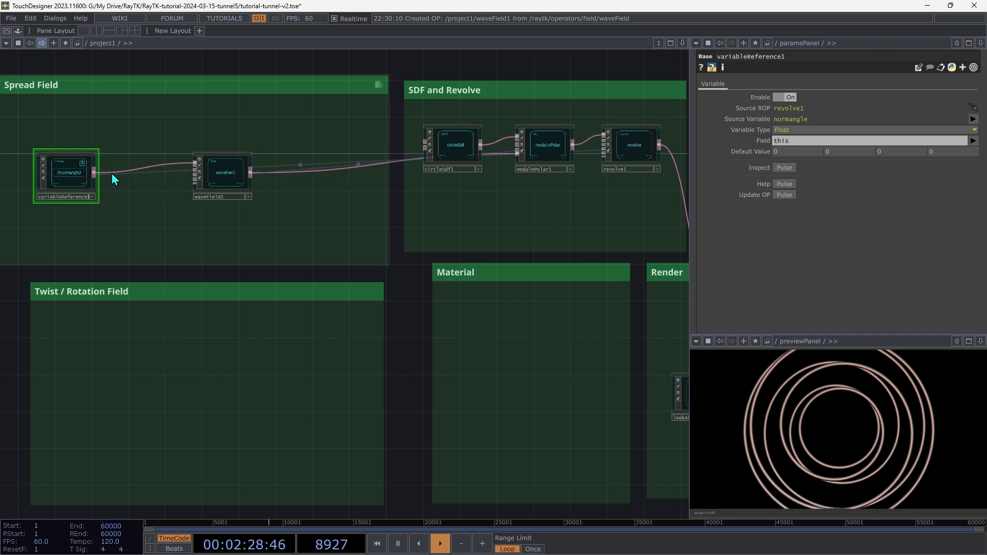
{"action": "right_click", "coordinate": [124, 148]}
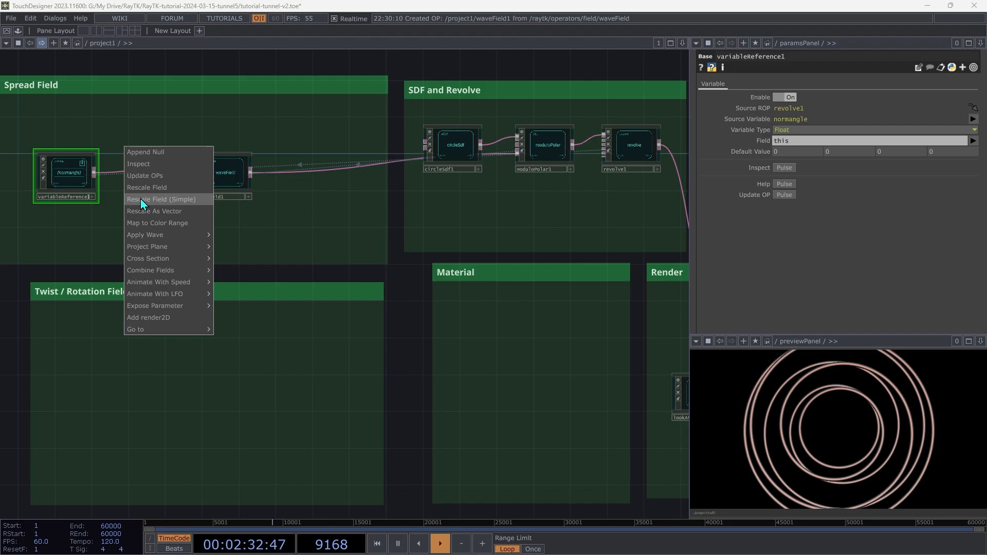
{"action": "left_click", "coordinate": [186, 202]}
{"action": "left_click_drag", "start_coordinate": [230, 178], "coordinate": [258, 177]}
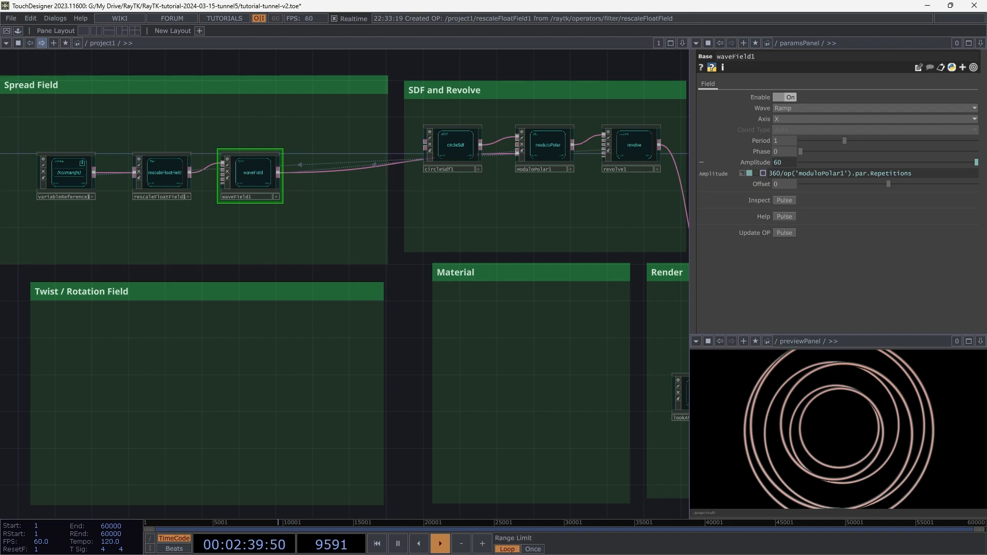
- Set the Multiply value of rescaleFloatField to 8
{"action": "scroll", "coordinate": [71, 100], "scroll_direction": "up", "scroll_amount": 3}
{"action": "left_click", "coordinate": [239, 288]}
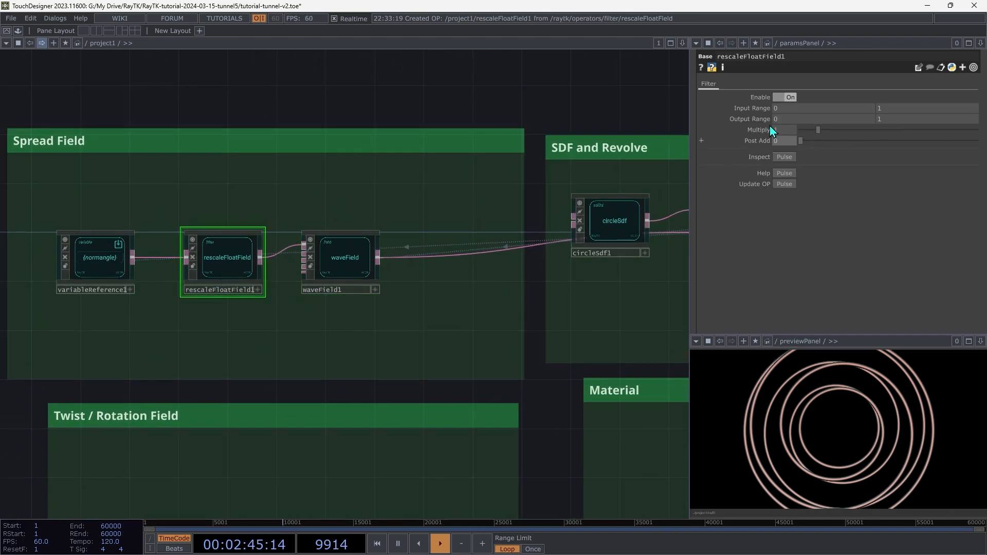
{"action": "middle_click_drag", "start_coordinate": [786, 132], "coordinate": [787, 111]}
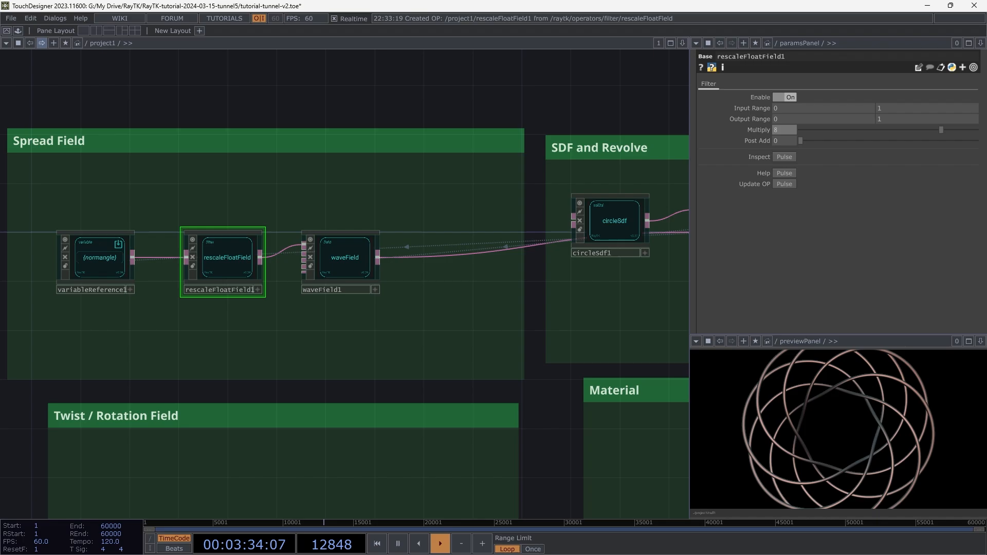
- Create a reference to revolve1's Normalized Angle variable for driving the polar repetition
{"action": "scroll", "coordinate": [176, 430], "scroll_direction": "down", "scroll_amount": 5}
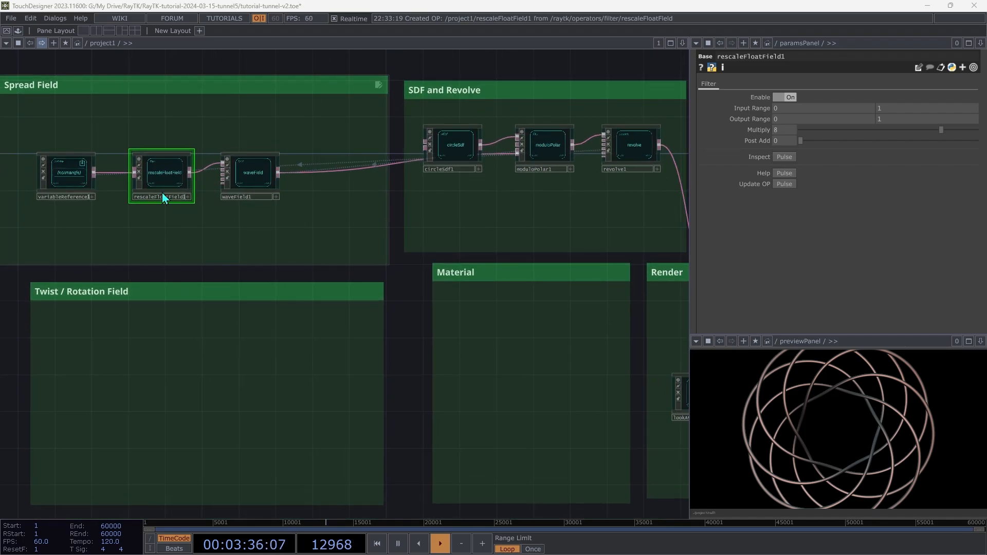
{"action": "left_click", "coordinate": [64, 166]}
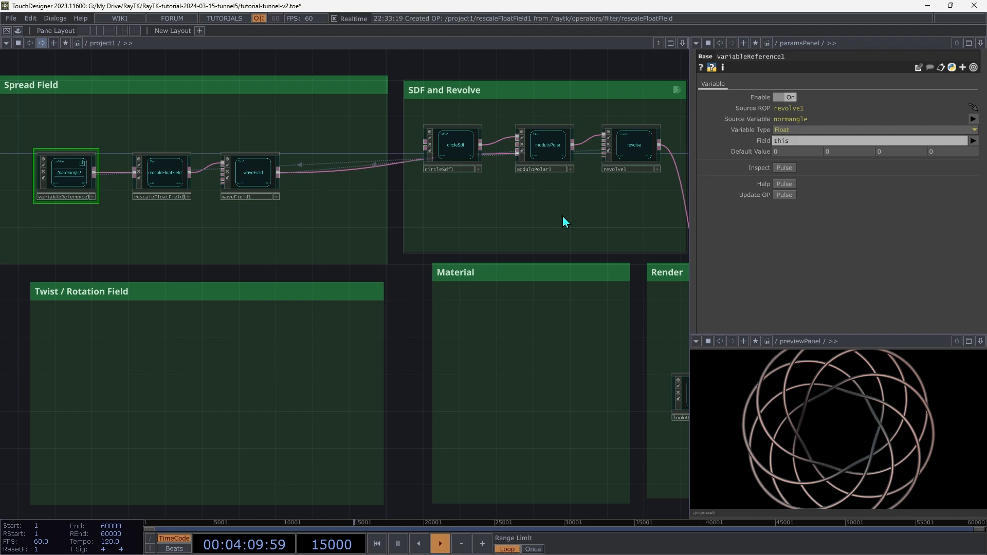
{"action": "left_click", "coordinate": [636, 149]}
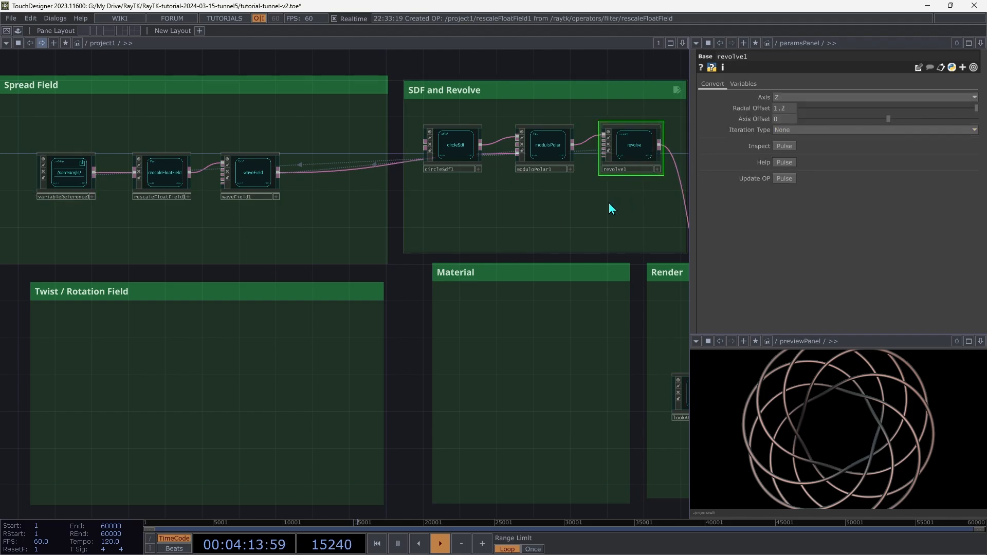
{"action": "right_click", "coordinate": [610, 203]}
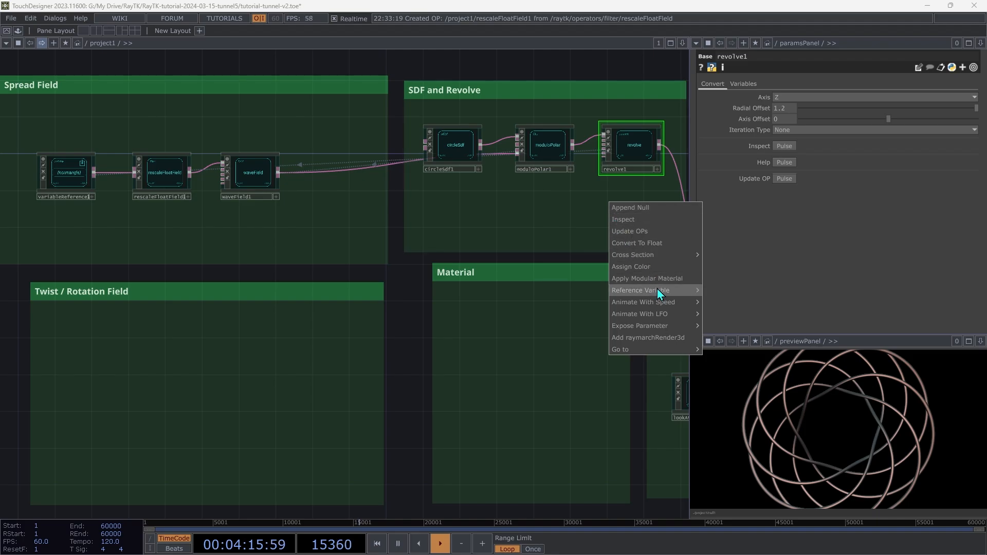
{"action": "mouse_move", "coordinate": [664, 291]}
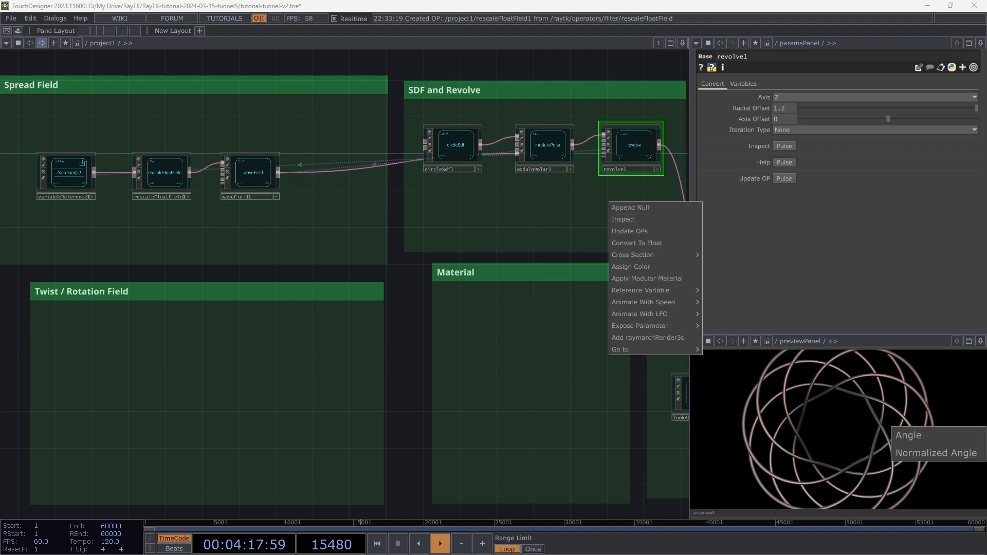
{"action": "left_click", "coordinate": [908, 452]}
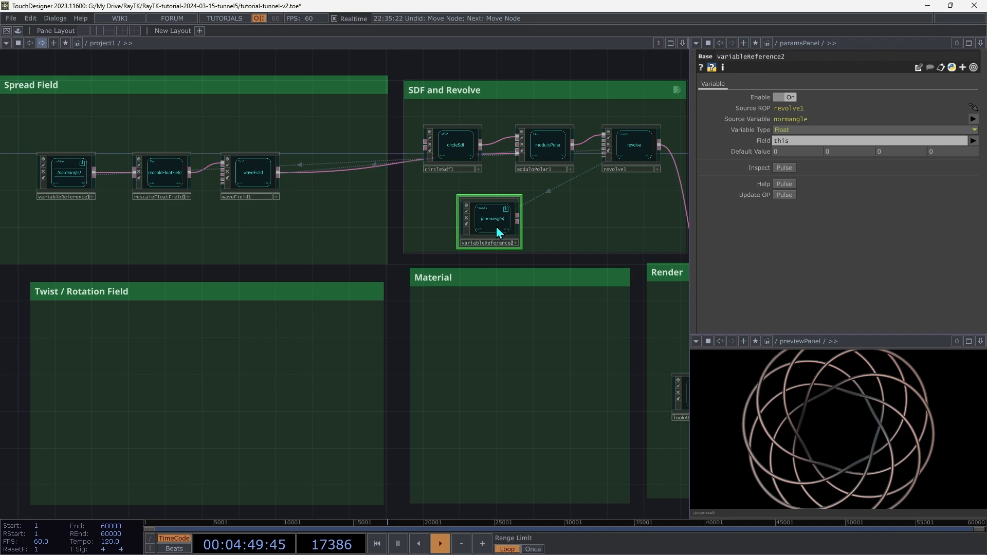
- Place the new normangle reference below the circleSdf and moduloPolar nodes, and resize the Spread Field box to end beside the SDF and Revolve box
{"action": "scroll", "coordinate": [496, 227], "scroll_direction": "up", "scroll_amount": 5}
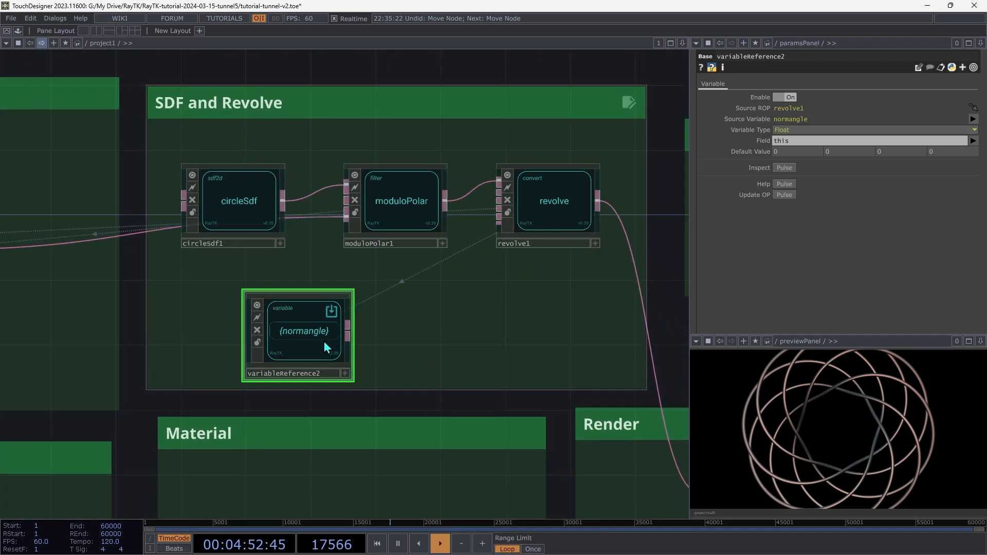
{"action": "left_click_drag", "start_coordinate": [327, 347], "coordinate": [296, 331]}
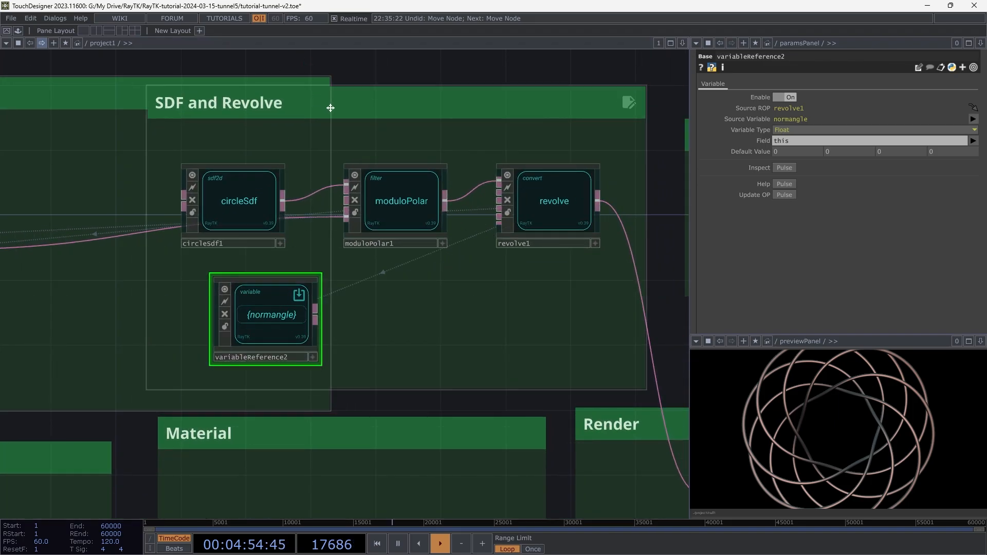
{"action": "left_click_drag", "start_coordinate": [323, 75], "coordinate": [146, 78]}
{"action": "left_click_drag", "start_coordinate": [291, 319], "coordinate": [340, 318]}
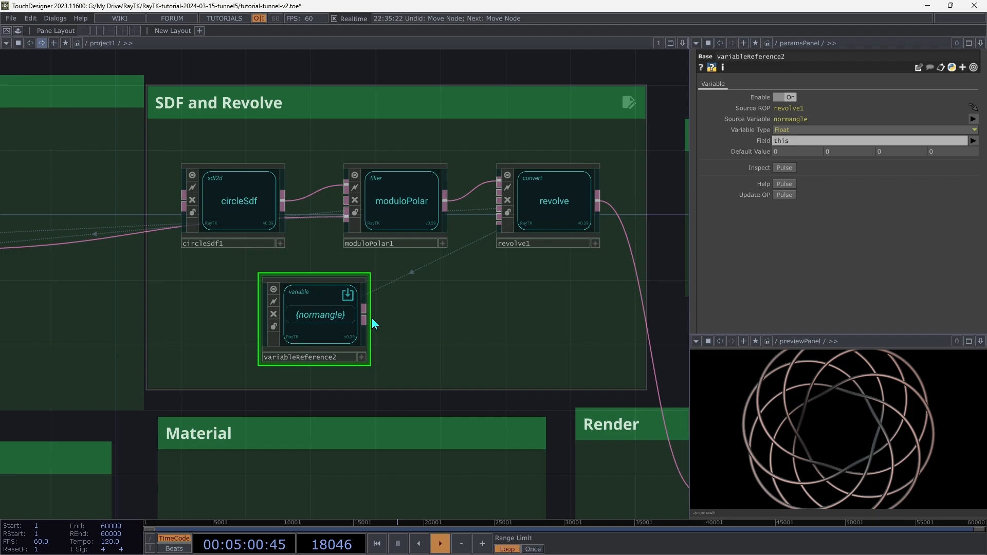
- Try feeding the normangle reference directly into moduloPolar's input above the waveField connection, placing the reference beneath circleSdf
{"action": "left_click", "coordinate": [364, 314]}
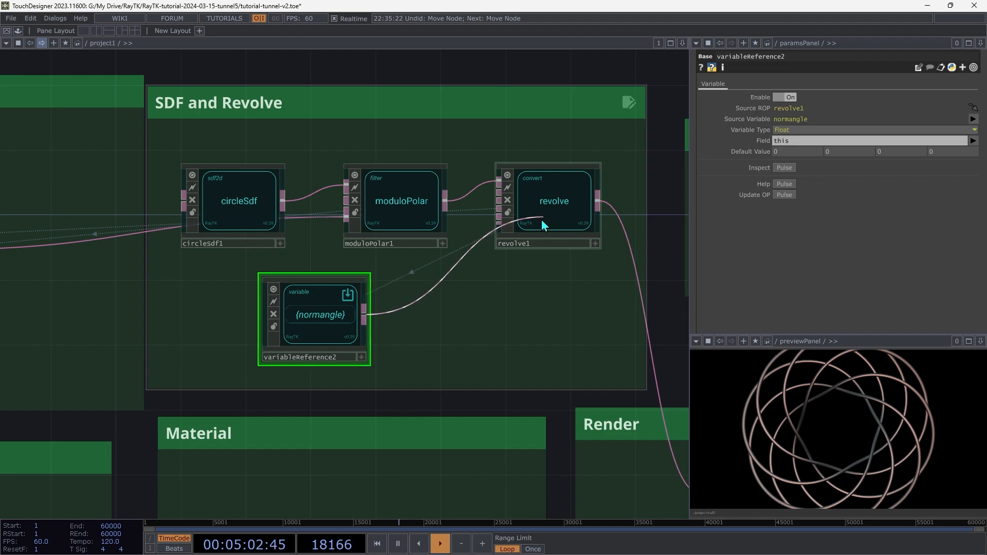
{"action": "left_click", "coordinate": [334, 213]}
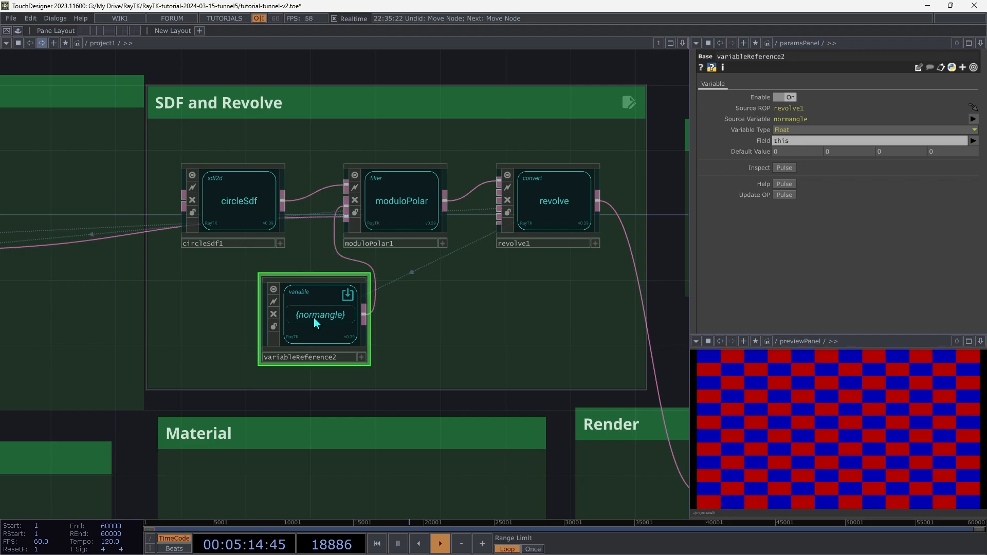
{"action": "left_click_drag", "start_coordinate": [312, 316], "coordinate": [231, 316]}
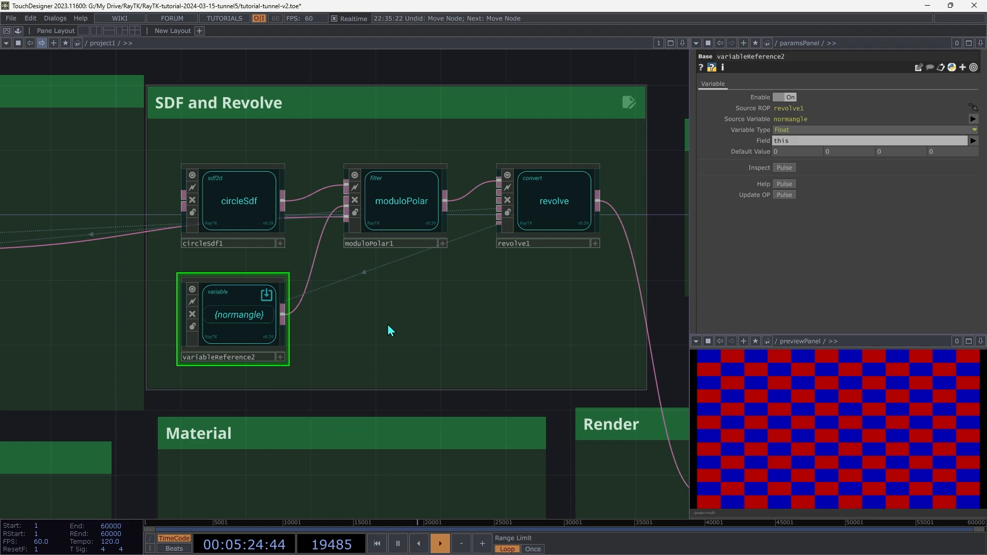
- Add a floatToVector operator below moduloPolar, beside the new normangle reference
{"action": "left_click", "coordinate": [394, 204]}
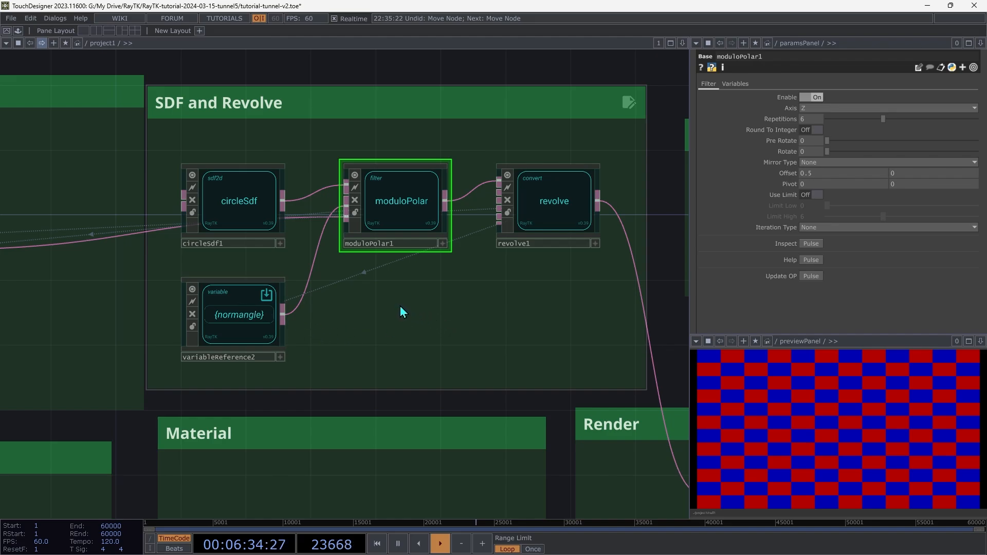
{"action": "key", "text": "alt+r"}
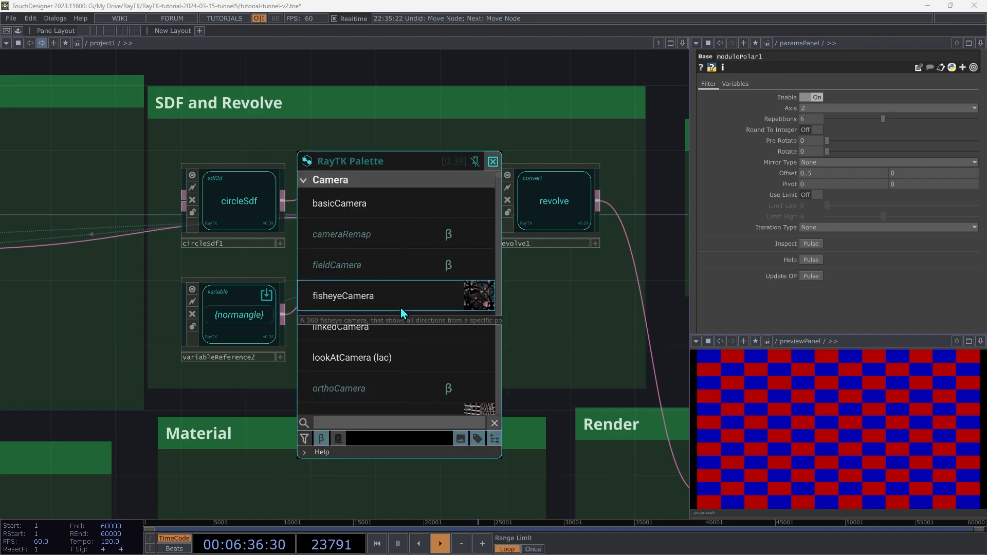
{"action": "type", "text": "float"}
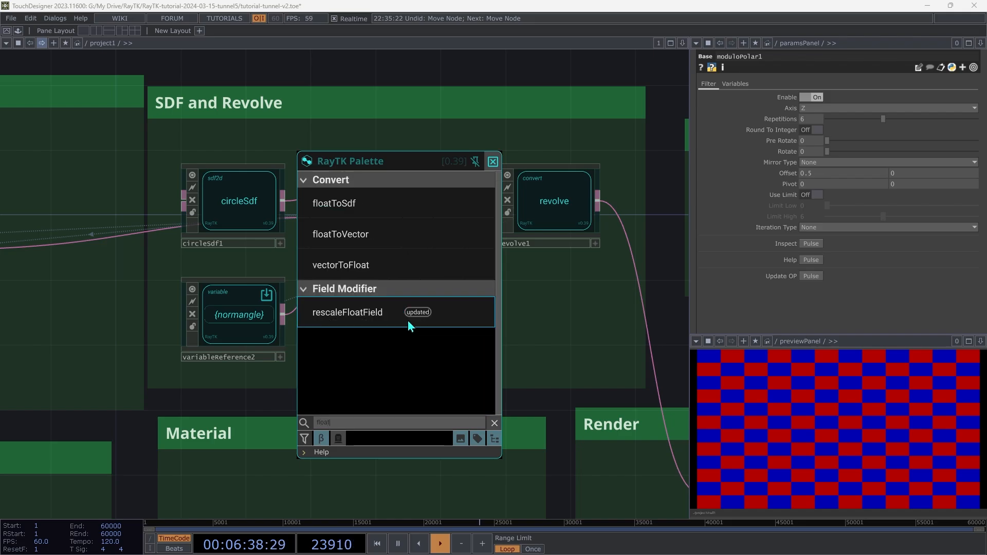
{"action": "left_click", "coordinate": [348, 234]}
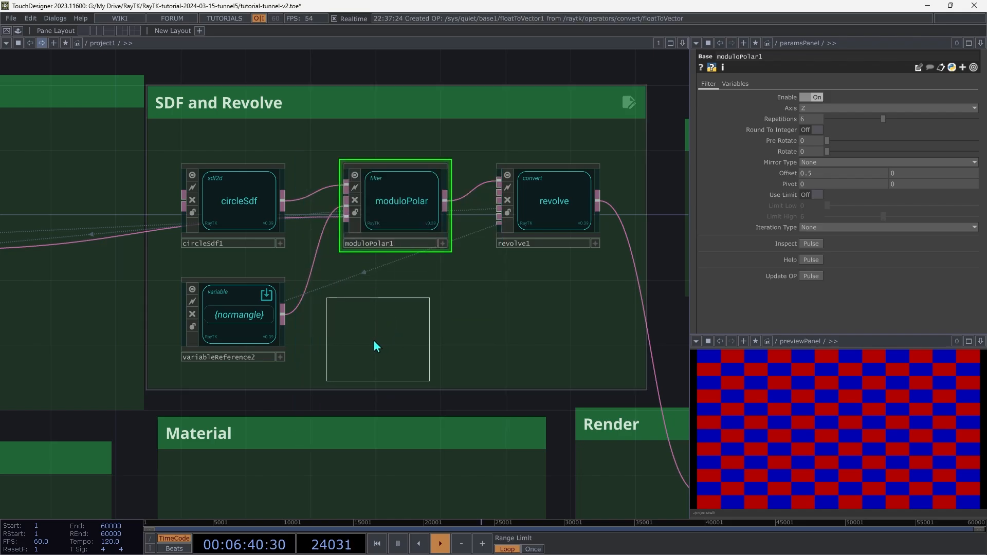
{"action": "left_click", "coordinate": [364, 335]}
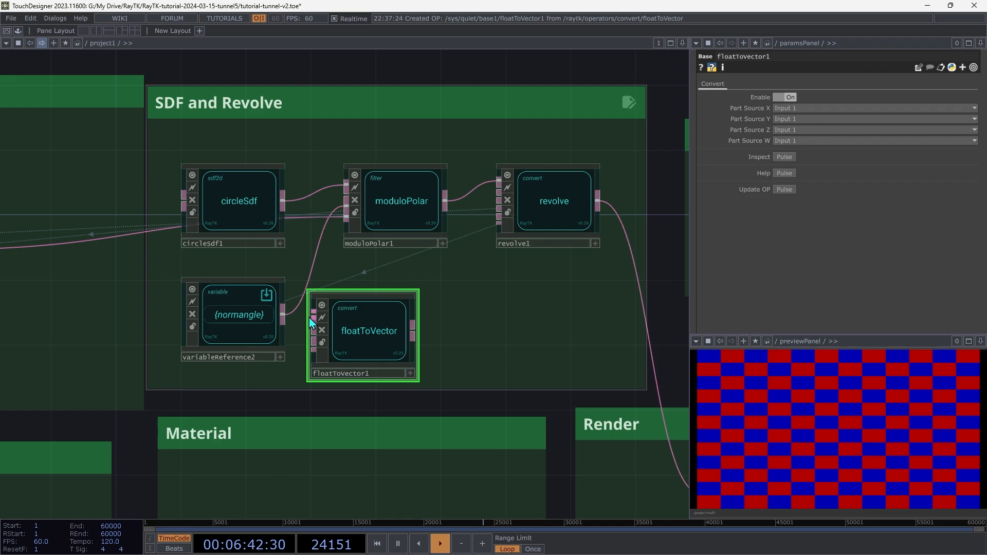
- Wire the normangle reference into floatToVector's first input, and floatToVector's output into moduloPolar's input above the waveField connection
{"action": "left_click_drag", "start_coordinate": [311, 323], "coordinate": [283, 314]}
{"action": "left_click_drag", "start_coordinate": [414, 332], "coordinate": [325, 212]}
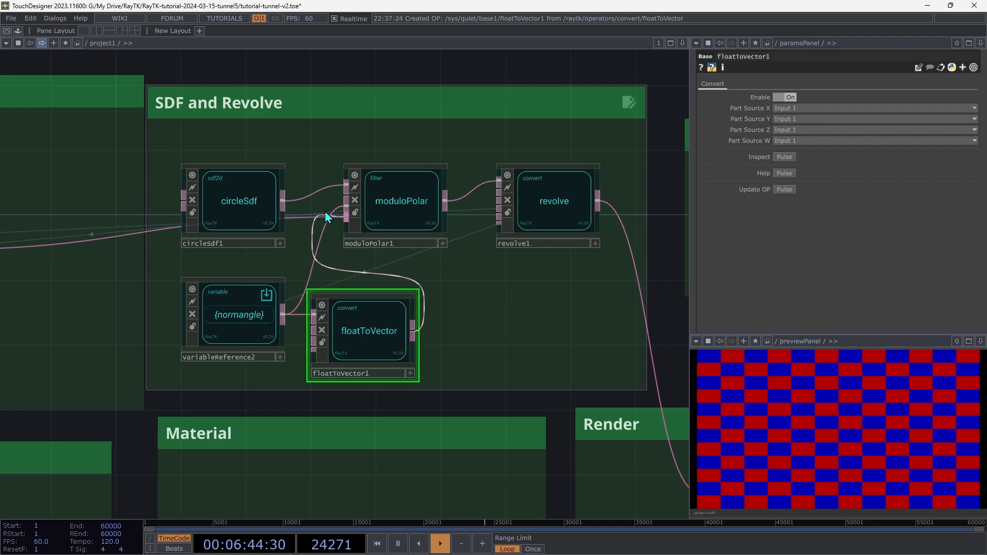
{"action": "left_click", "coordinate": [328, 210]}
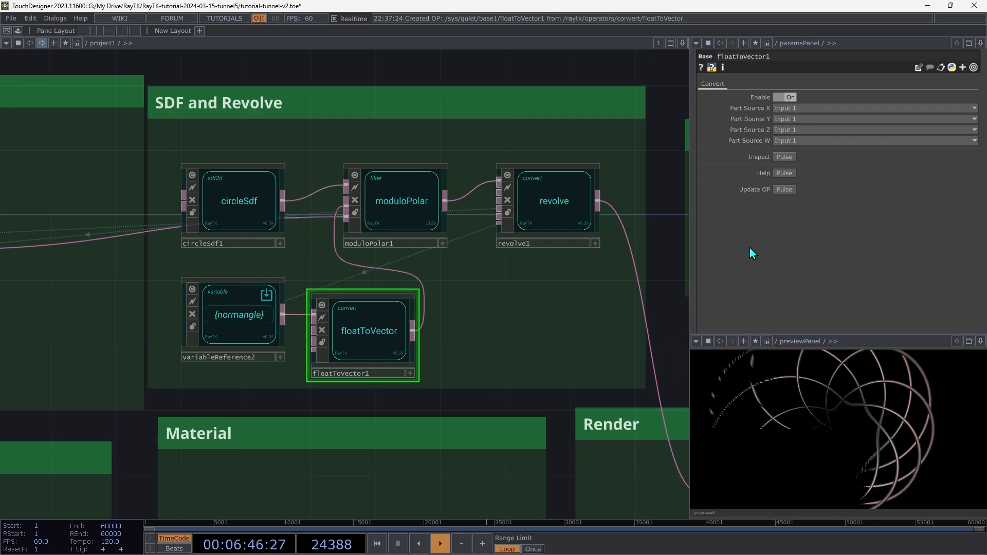
- Set floatToVector's Part Source Y, Part Source Z and Part Source W to Zero
{"action": "left_click", "coordinate": [795, 129]}
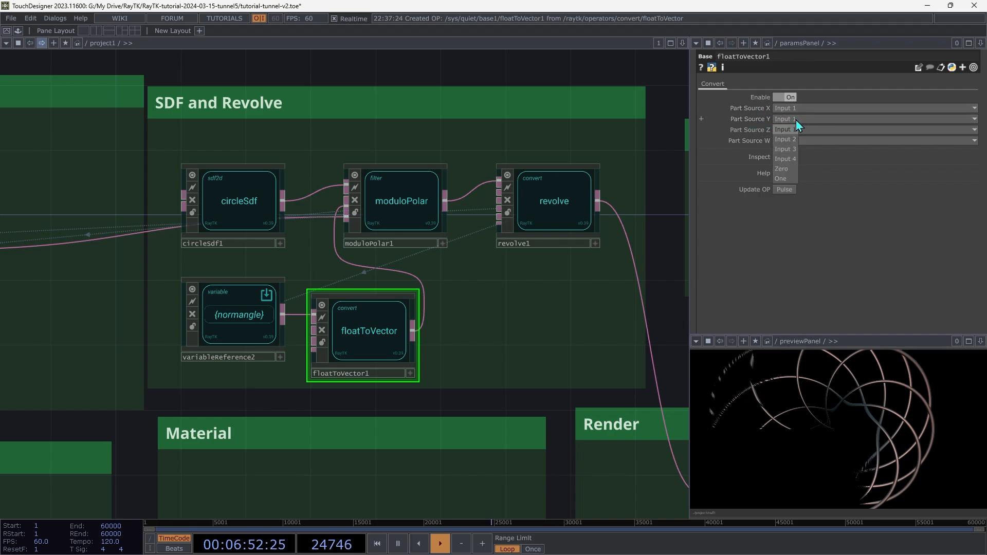
{"action": "left_click", "coordinate": [794, 170]}
{"action": "left_click", "coordinate": [799, 132]}
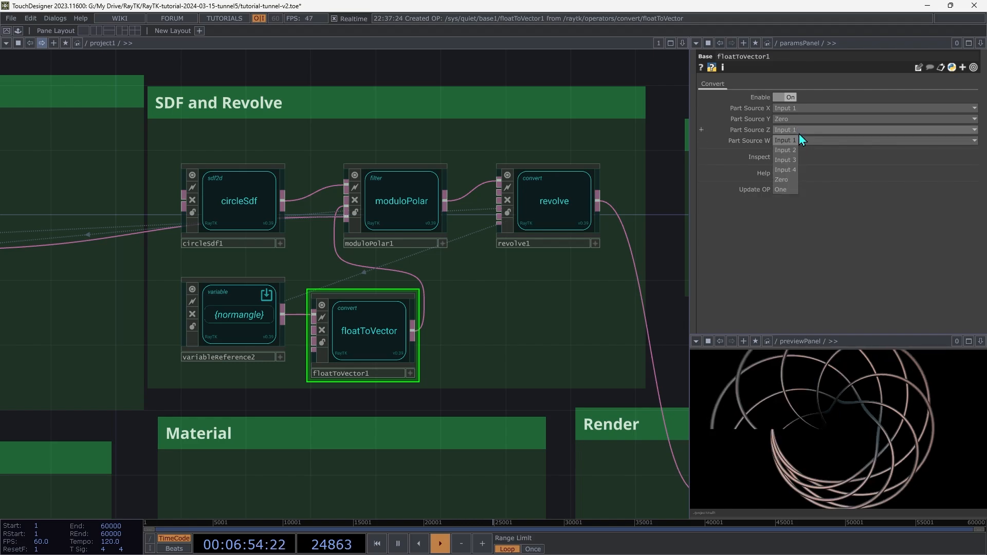
{"action": "left_click", "coordinate": [788, 180]}
{"action": "left_click", "coordinate": [794, 140]}
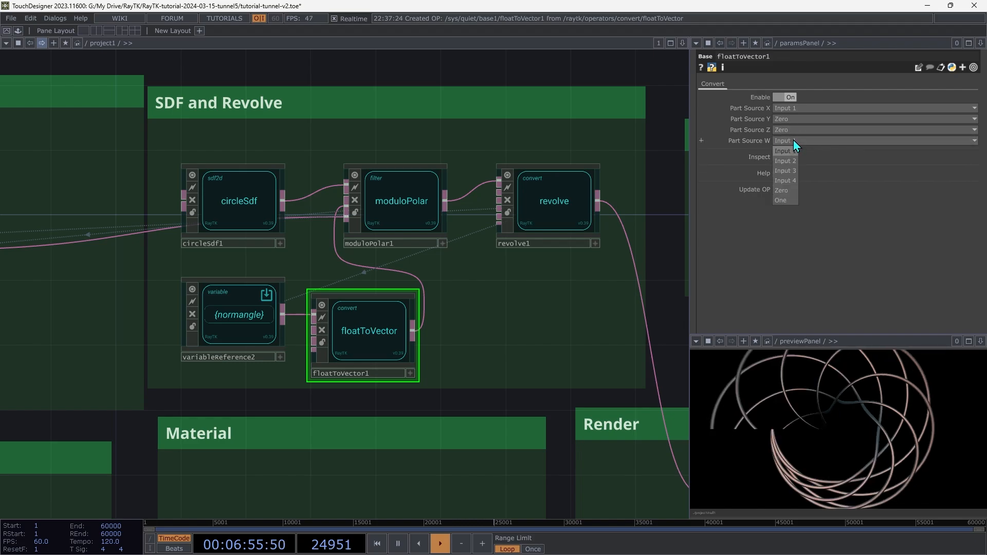
{"action": "left_click", "coordinate": [784, 190]}
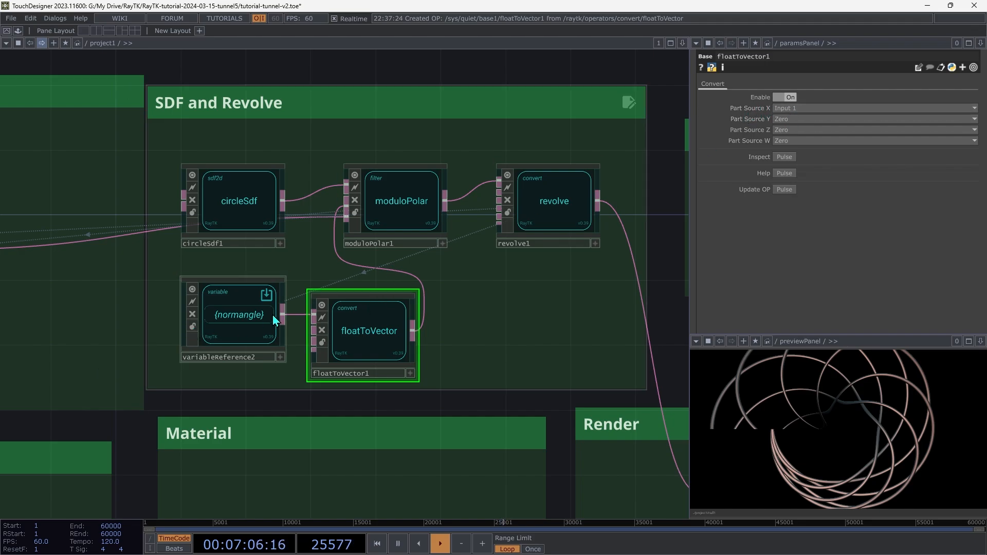
- Move the normangle reference and floatToVector into the Twist / Rotation Field box, leaving a wide gap between them in one row
{"action": "left_click", "coordinate": [237, 324]}
{"action": "left_click_drag", "start_coordinate": [337, 331], "coordinate": [321, 329]}
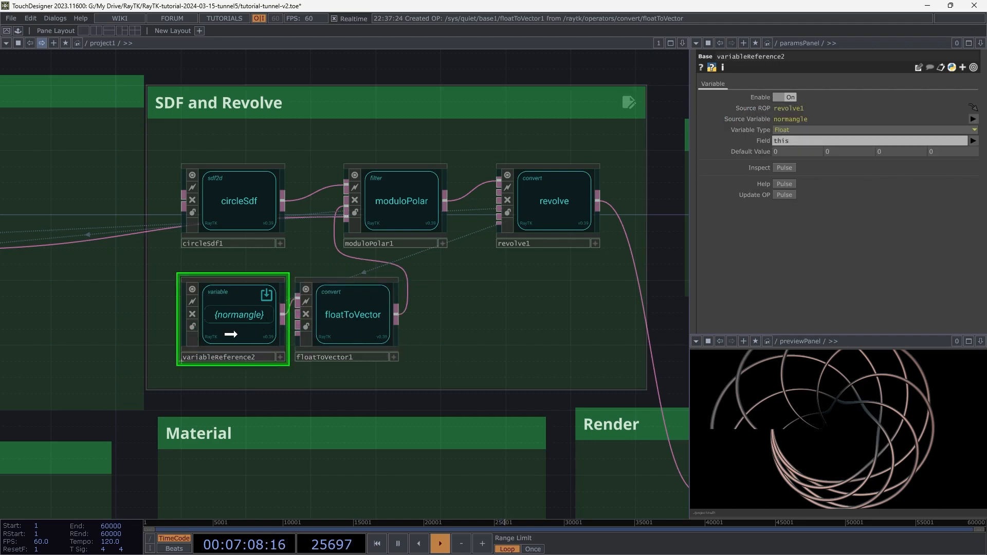
{"action": "left_click_drag", "start_coordinate": [227, 335], "coordinate": [214, 319]}
{"action": "left_click", "coordinate": [388, 201]}
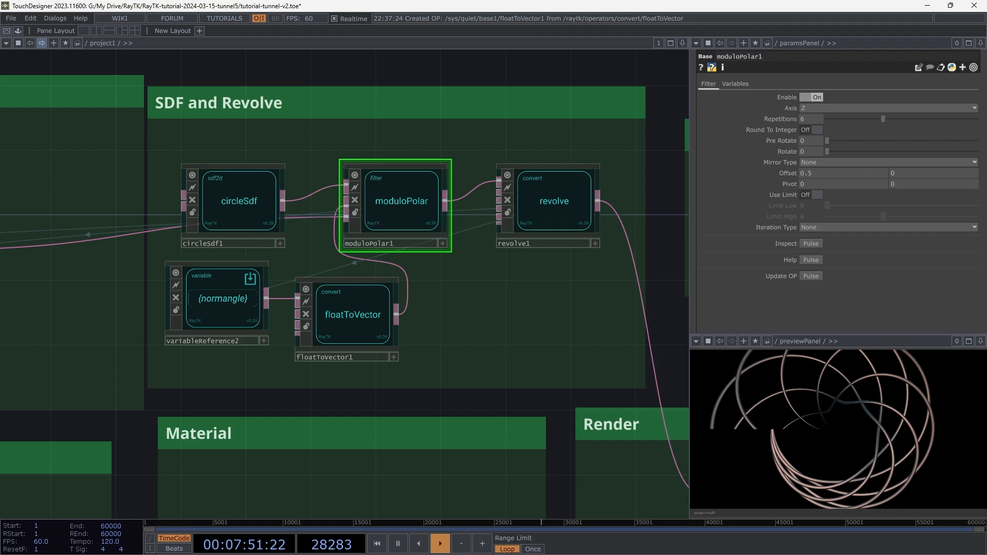
{"action": "scroll", "coordinate": [99, 452], "scroll_direction": "down", "scroll_amount": 5}
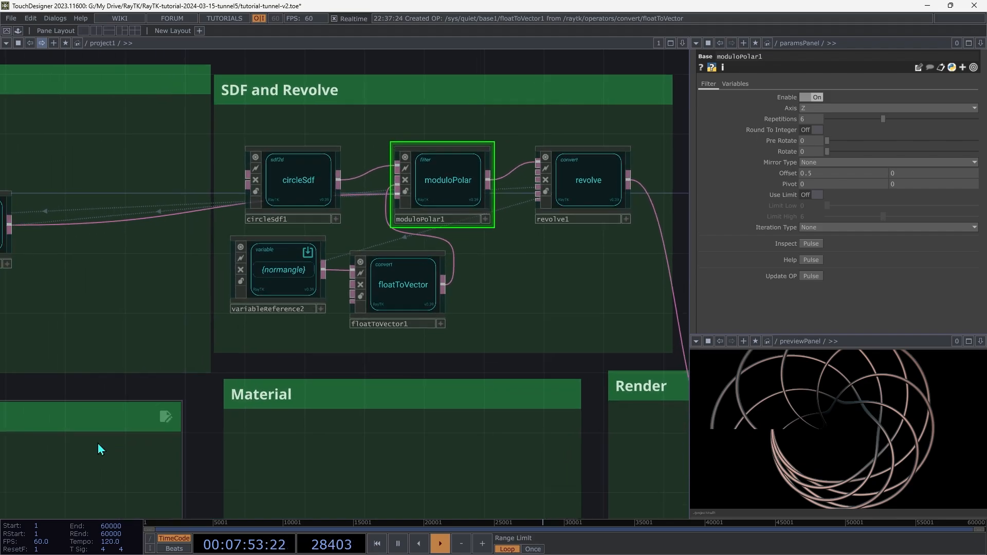
{"action": "left_click_drag", "start_coordinate": [604, 199], "coordinate": [245, 356]}
{"action": "scroll", "coordinate": [245, 356], "scroll_direction": "up", "scroll_amount": 5}
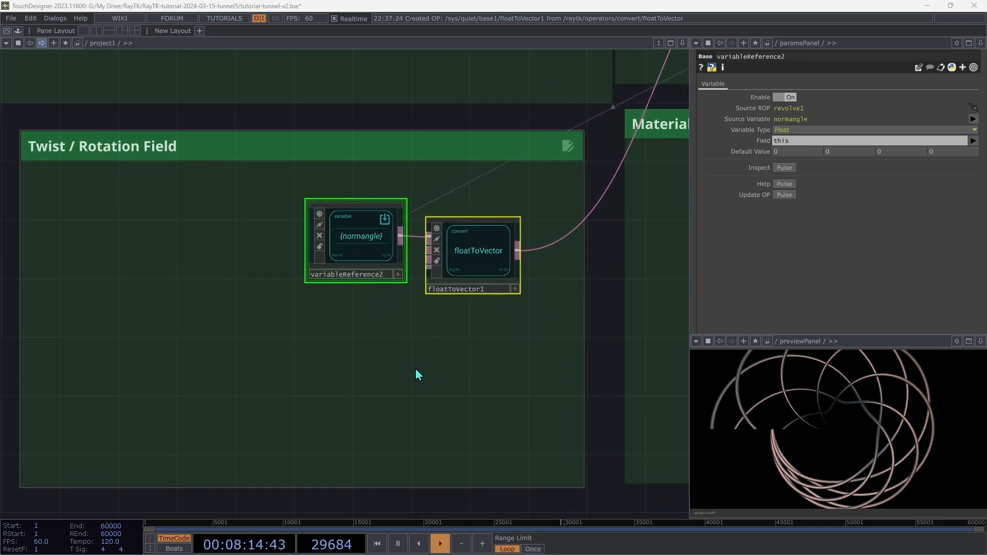
{"action": "left_click", "coordinate": [395, 313]}
{"action": "left_click_drag", "start_coordinate": [356, 231], "coordinate": [79, 237]}
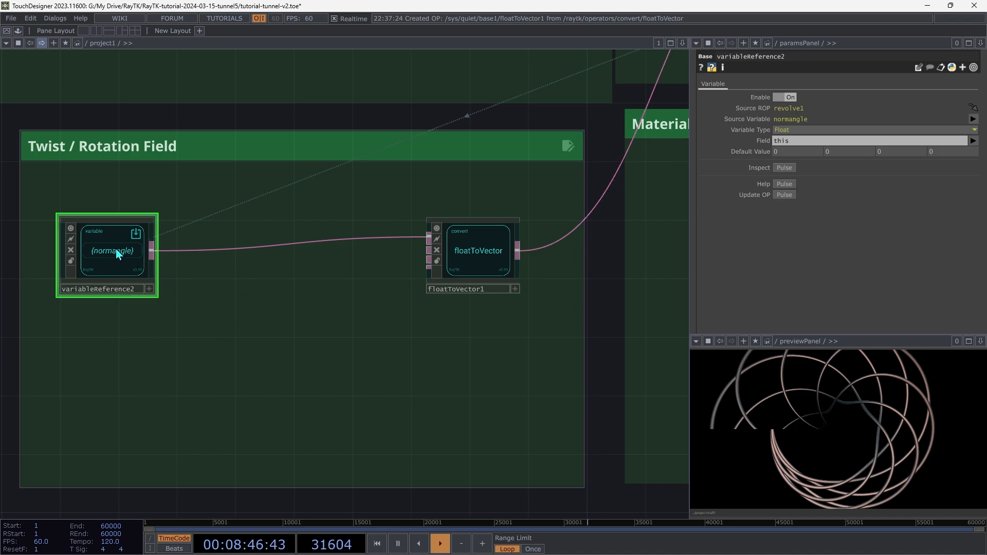
- Apply a Sine wave to the normangle reference and connect the resulting waveField to floatToVector's first input
{"action": "right_click", "coordinate": [279, 308]}
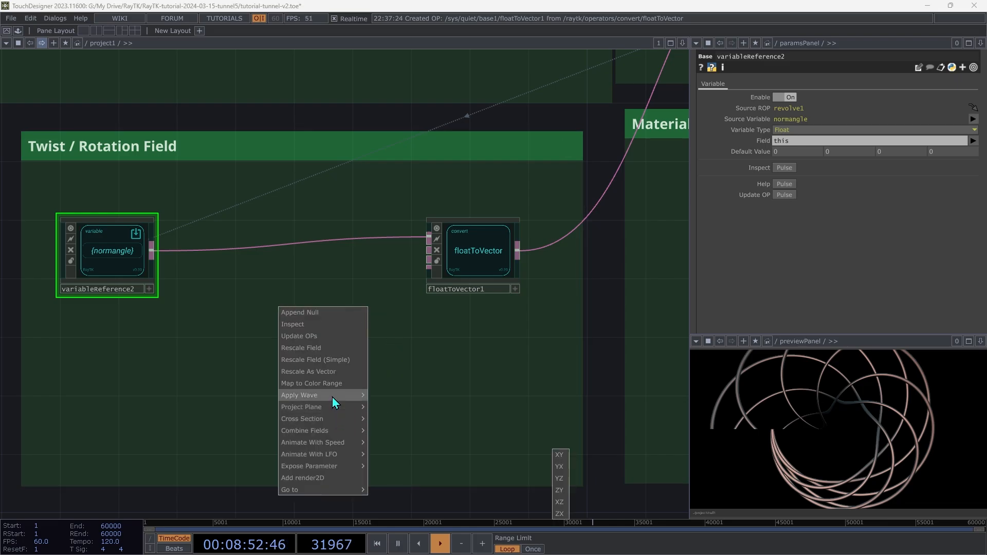
{"action": "mouse_move", "coordinate": [333, 397]}
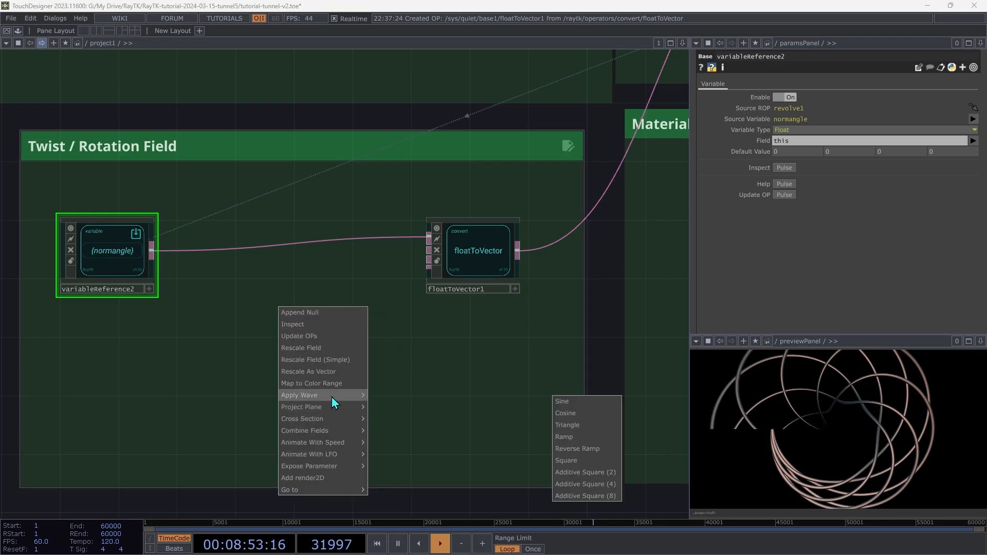
{"action": "left_click", "coordinate": [578, 403]}
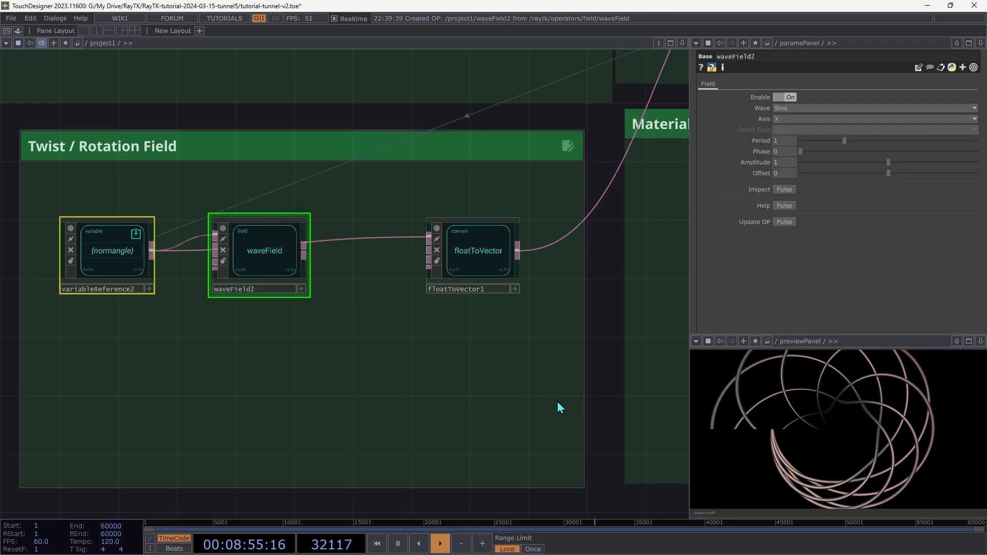
{"action": "left_click", "coordinate": [304, 254]}
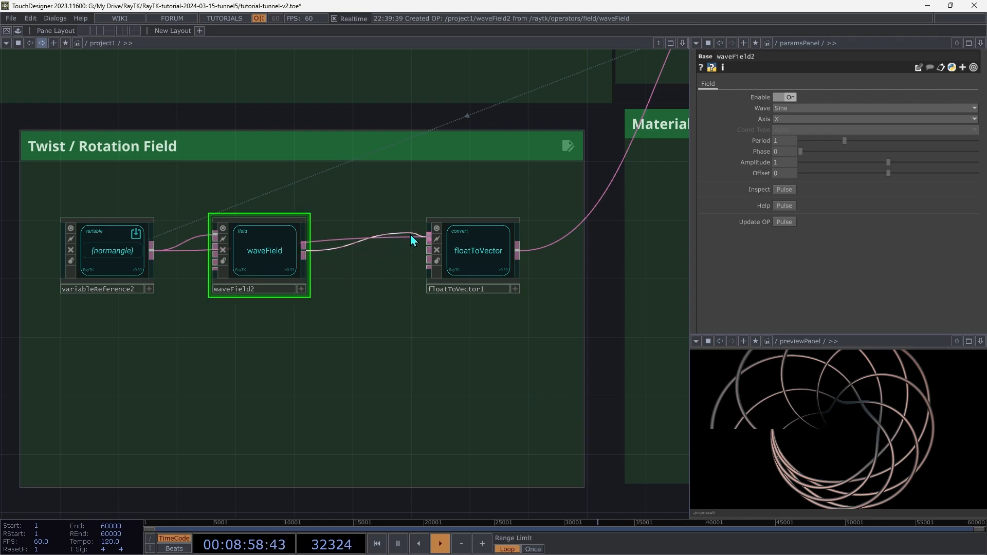
{"action": "left_click", "coordinate": [428, 238]}
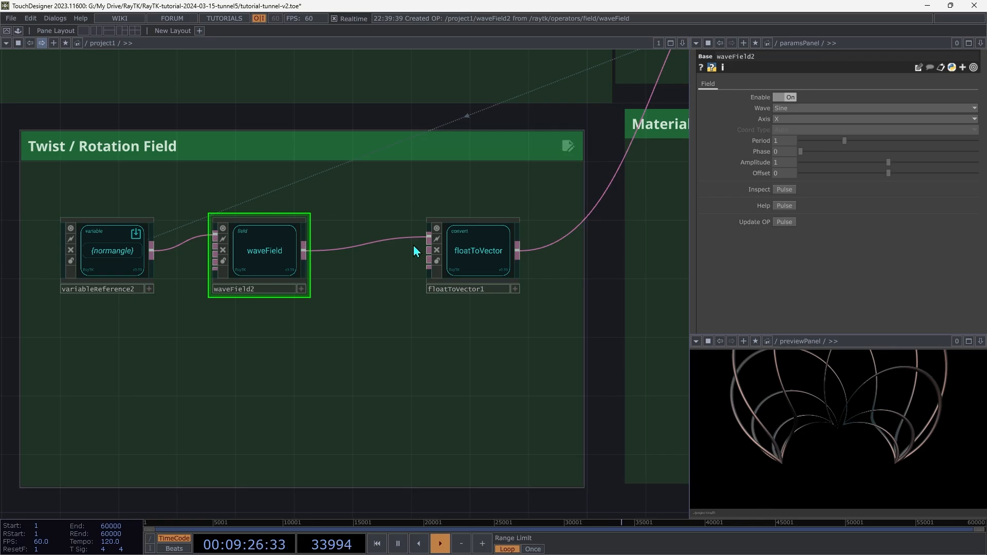
- Inspect the parameters of moduloPolar
{"action": "scroll", "coordinate": [405, 255], "scroll_direction": "down", "scroll_amount": 6}
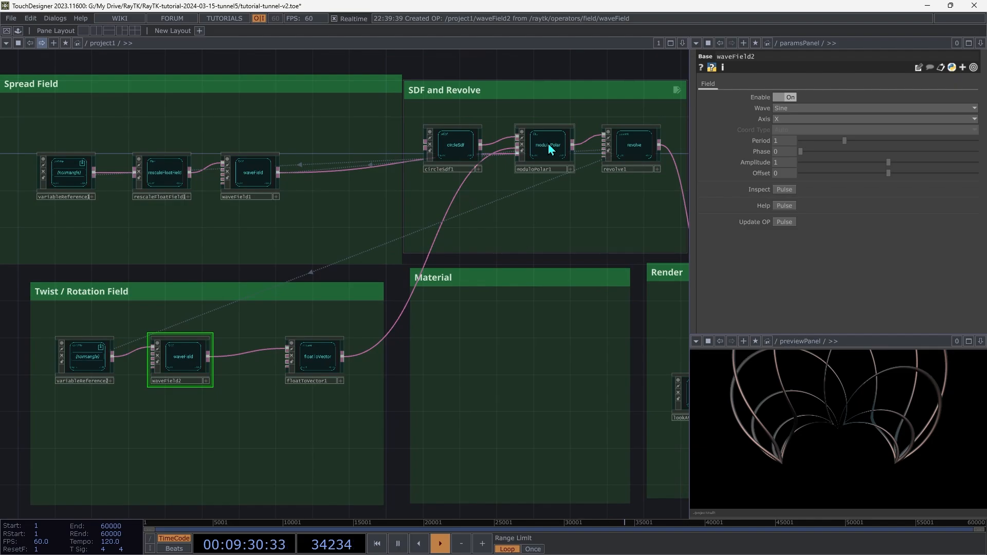
{"action": "left_click", "coordinate": [550, 149]}
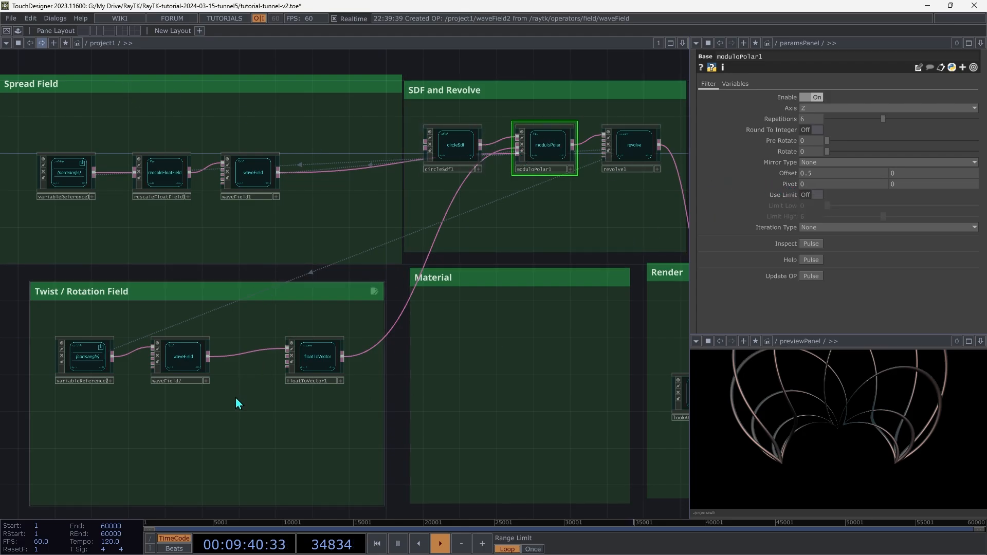
- Set the Amplitude of the waveField in the Twist / Rotation Field box to 0.2 and try out its Phase
{"action": "scroll", "coordinate": [236, 397], "scroll_direction": "up", "scroll_amount": 5}
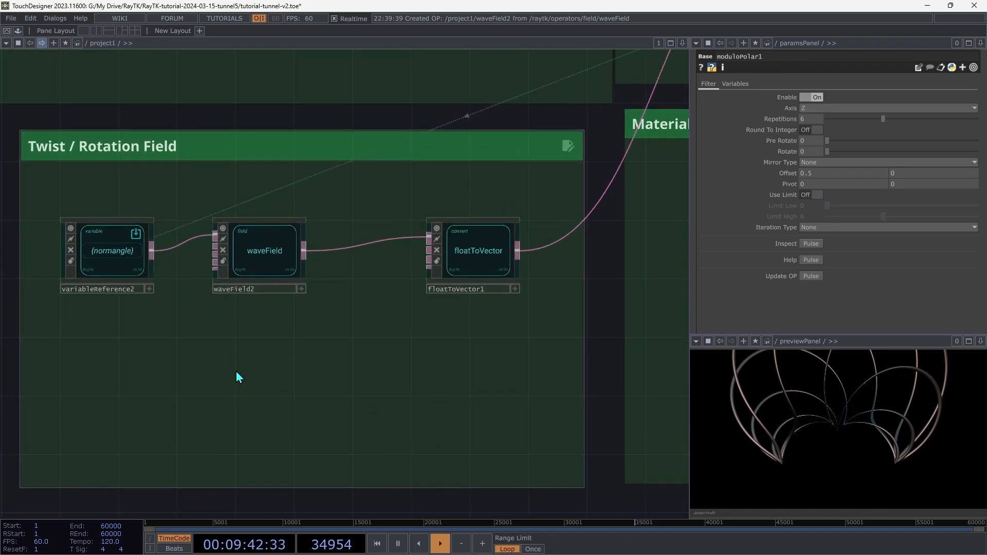
{"action": "left_click", "coordinate": [260, 257]}
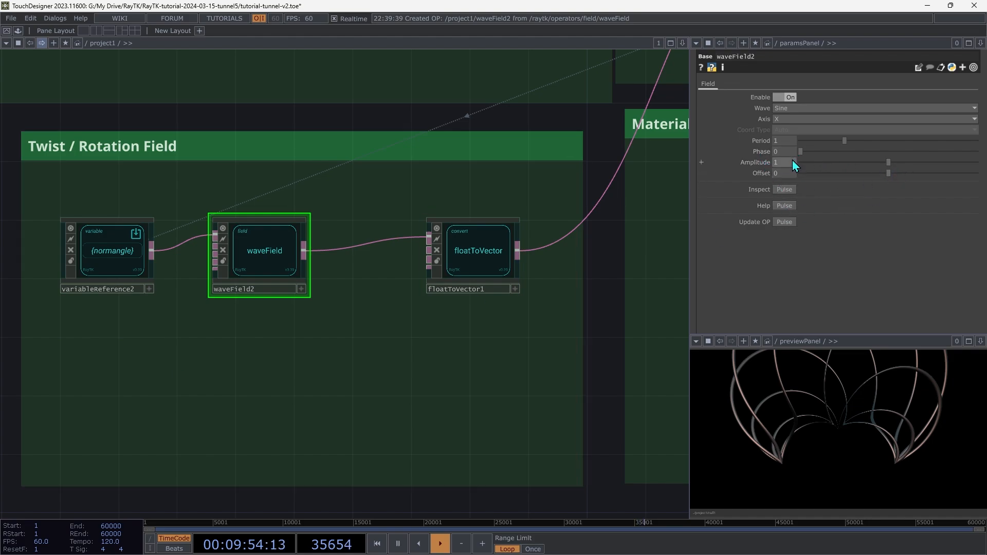
{"action": "middle_click_drag", "start_coordinate": [788, 163], "coordinate": [785, 150]}
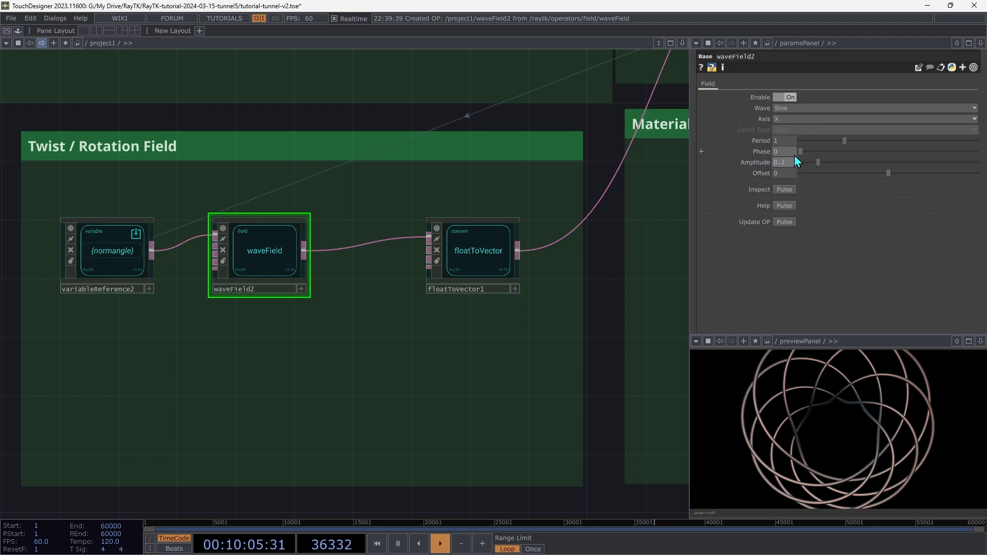
{"action": "mouse_move", "coordinate": [803, 152]}
{"action": "left_mouse_down"}
{"action": "mouse_move", "coordinate": [955, 190]}
{"action": "mouse_move", "coordinate": [870, 187]}
{"action": "mouse_move", "coordinate": [880, 203]}
{"action": "mouse_move", "coordinate": [771, 252]}
{"action": "mouse_move", "coordinate": [909, 257]}
{"action": "mouse_move", "coordinate": [809, 273]}
{"action": "mouse_move", "coordinate": [724, 258]}
{"action": "left_mouse_up"}
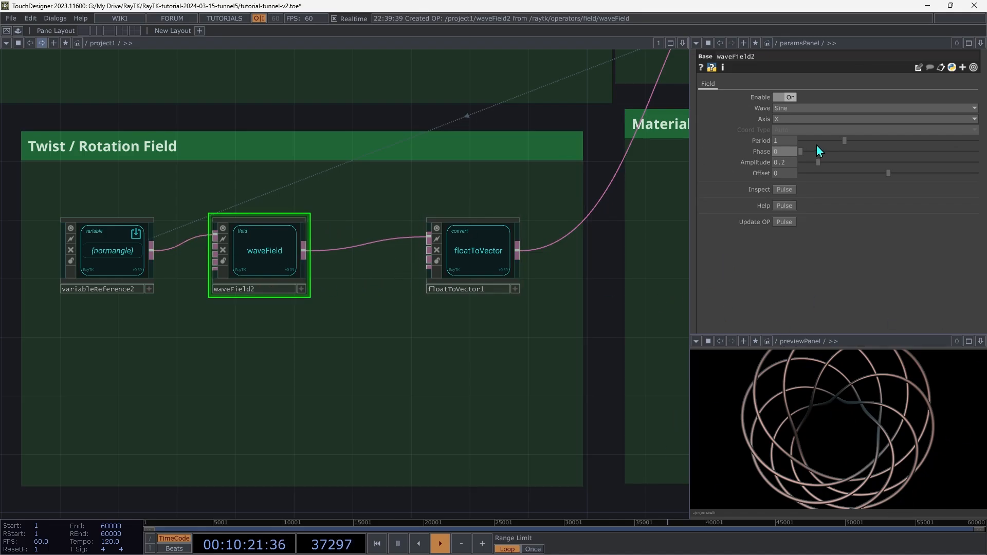
- Insert a Rescale Field (Simple) between the Twist / Rotation Field's normangle reference and waveField, and set its Multiply to 2
{"action": "left_click_drag", "start_coordinate": [261, 267], "coordinate": [358, 269]}
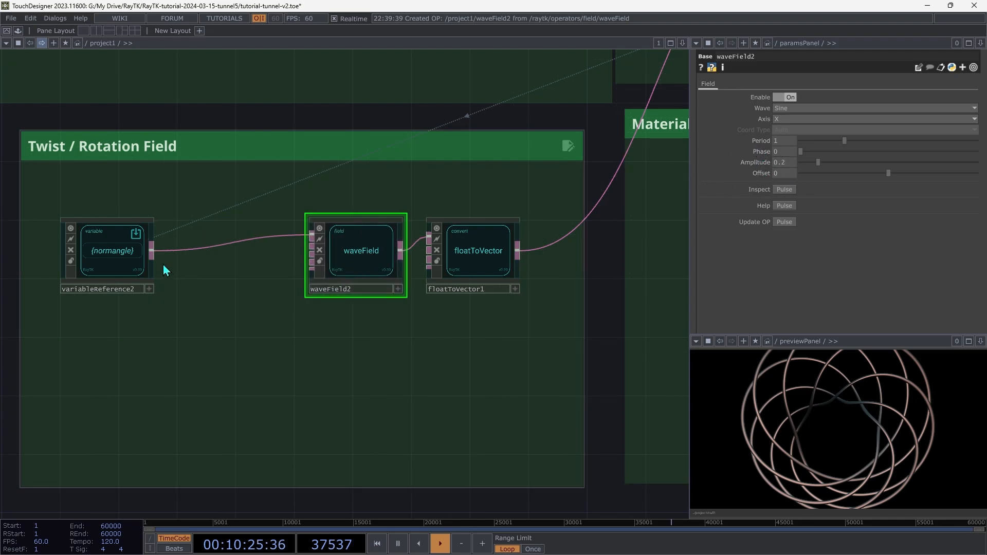
{"action": "left_click", "coordinate": [103, 266]}
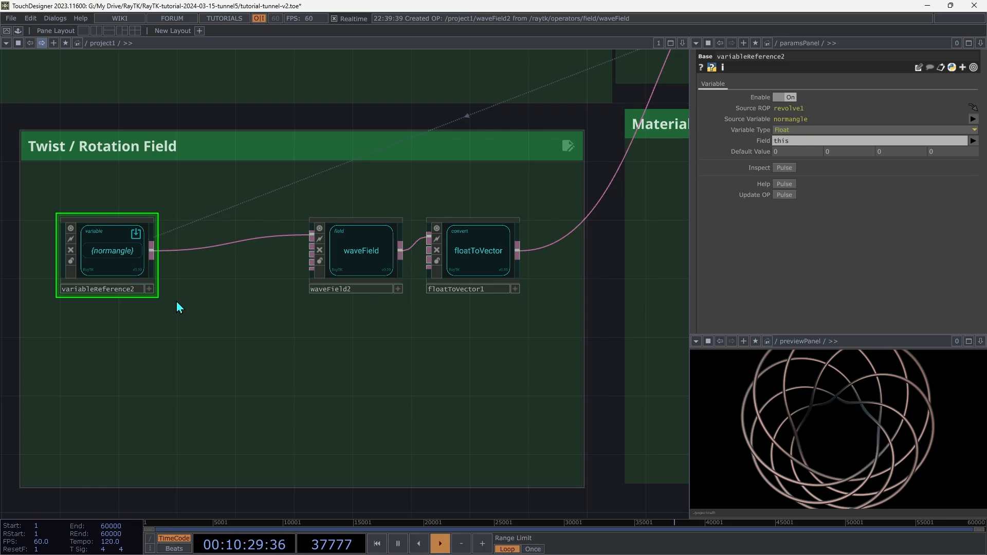
{"action": "right_click", "coordinate": [188, 301]}
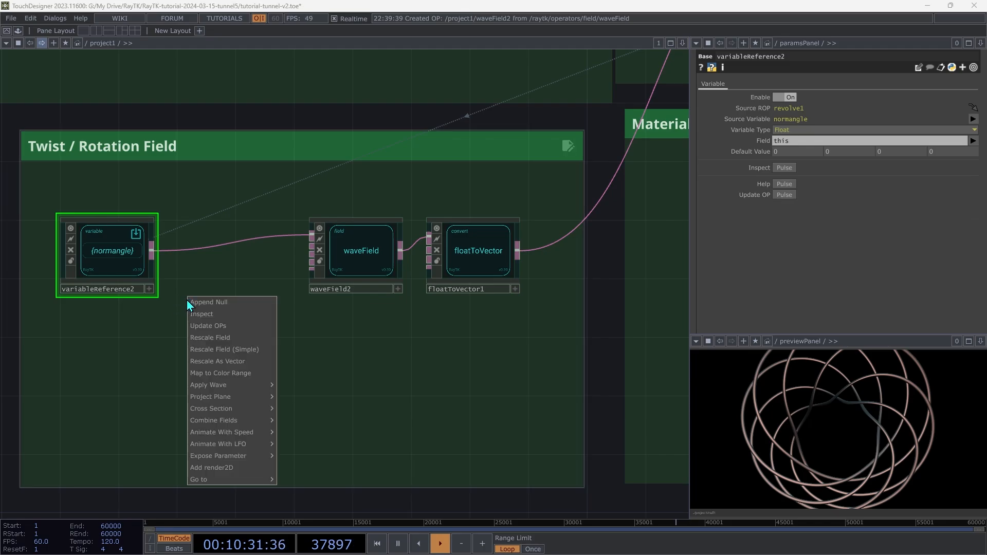
{"action": "left_click", "coordinate": [213, 350]}
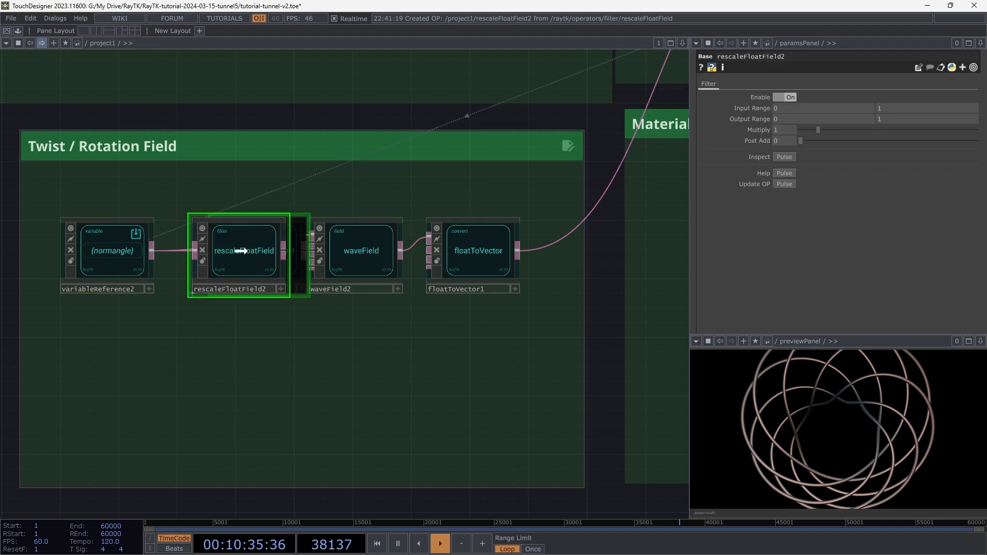
{"action": "left_click", "coordinate": [226, 251]}
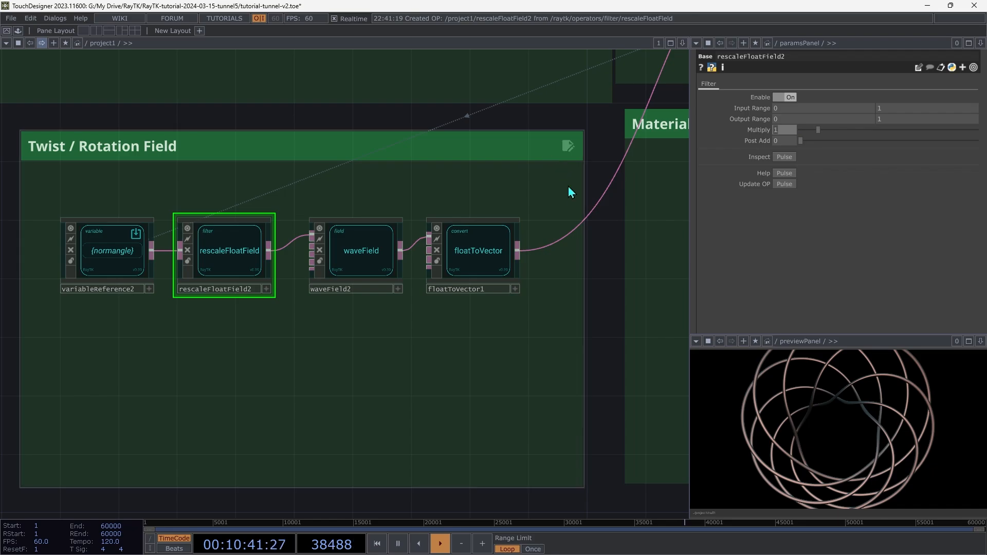
{"action": "mouse_move", "coordinate": [788, 130]}
{"action": "middle_mouse_down"}
{"action": "mouse_move", "coordinate": [804, 131]}
{"action": "mouse_move", "coordinate": [788, 119]}
{"action": "middle_mouse_up"}
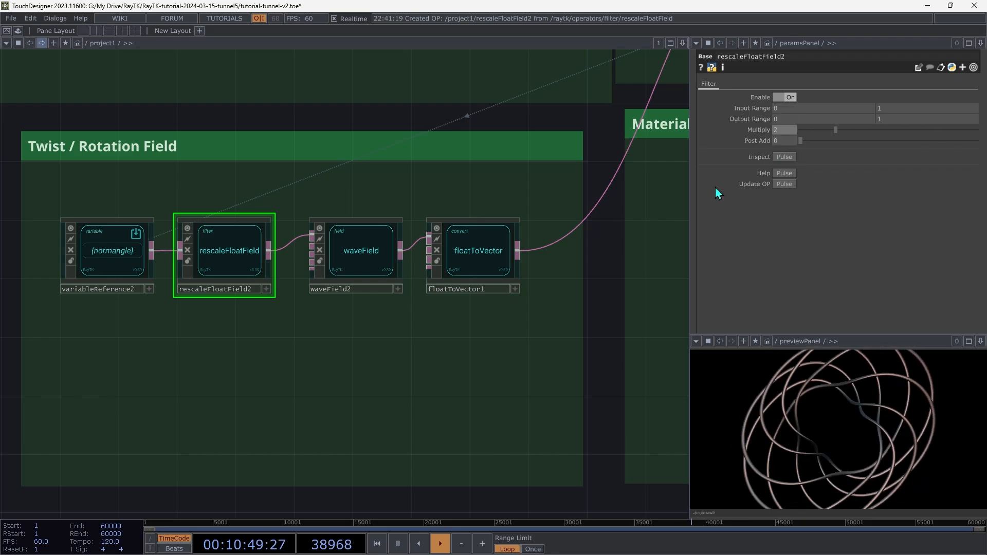
- Try shifting the Phase of the rescaled twist waveField and return it to 0
{"action": "left_click", "coordinate": [345, 251]}
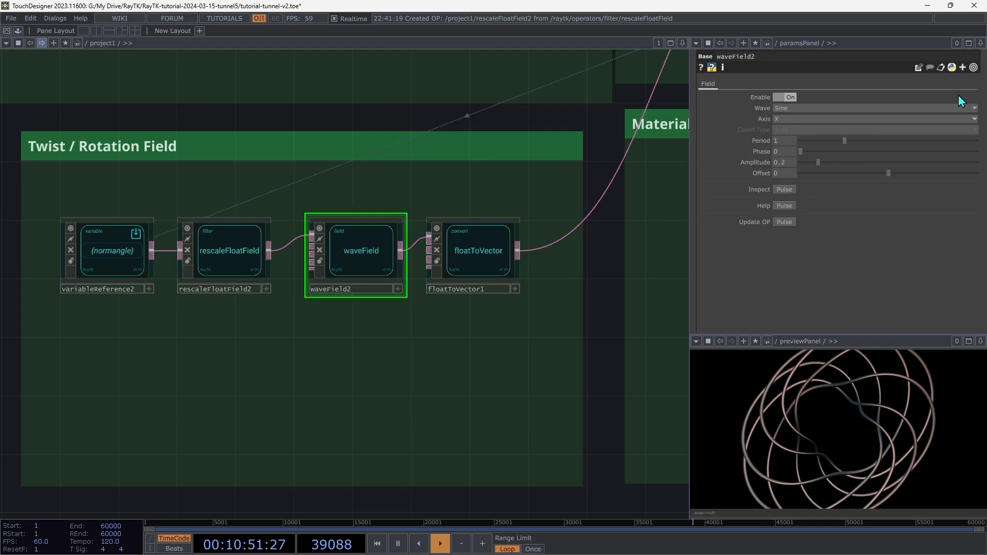
{"action": "left_click_drag", "start_coordinate": [804, 154], "coordinate": [771, 186]}
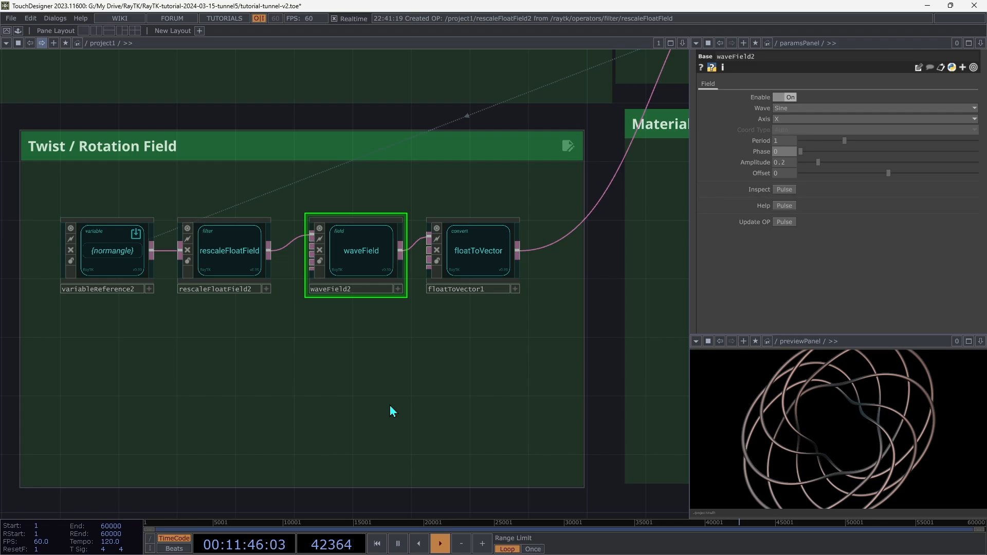
- Make the Wave parameter read-only on the waveFields in the Spread Field and Twist / Rotation Field boxes, and save the project
{"action": "key", "text": "h"}
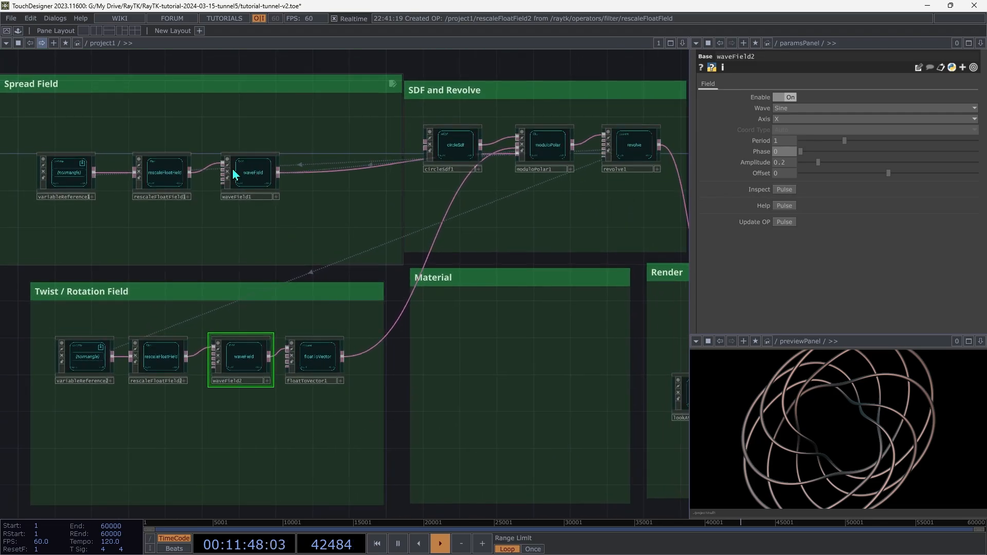
{"action": "left_click", "coordinate": [259, 182]}
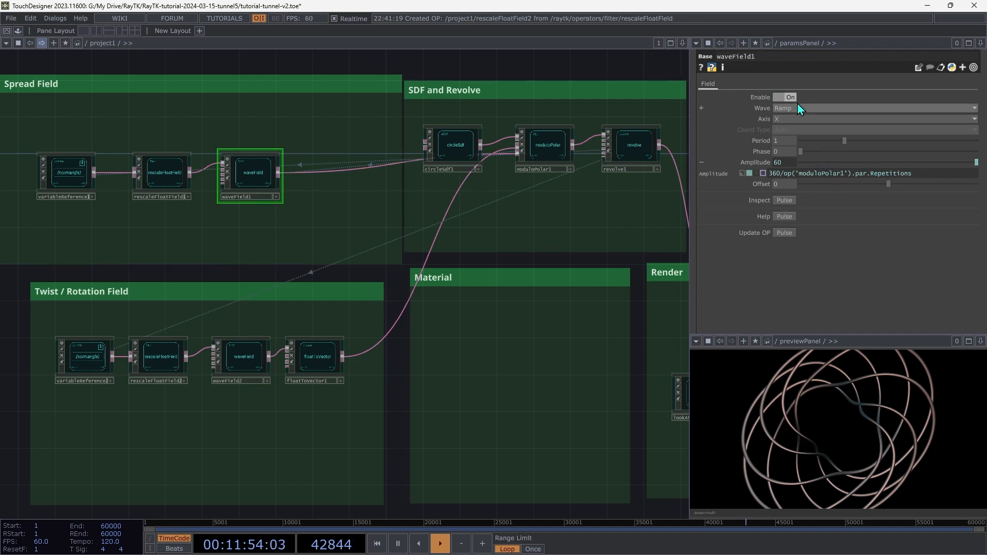
{"action": "right_click", "coordinate": [757, 109]}
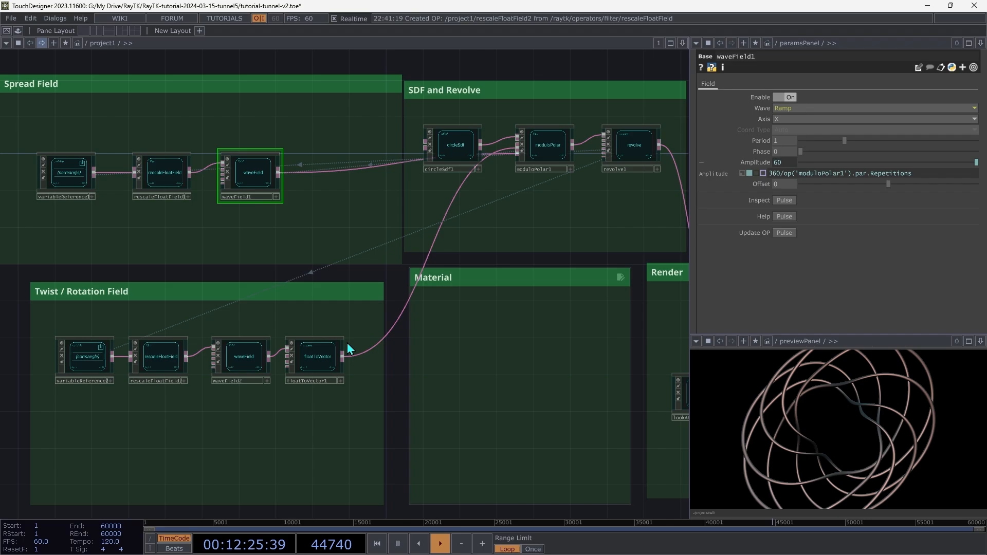
{"action": "left_click", "coordinate": [242, 363]}
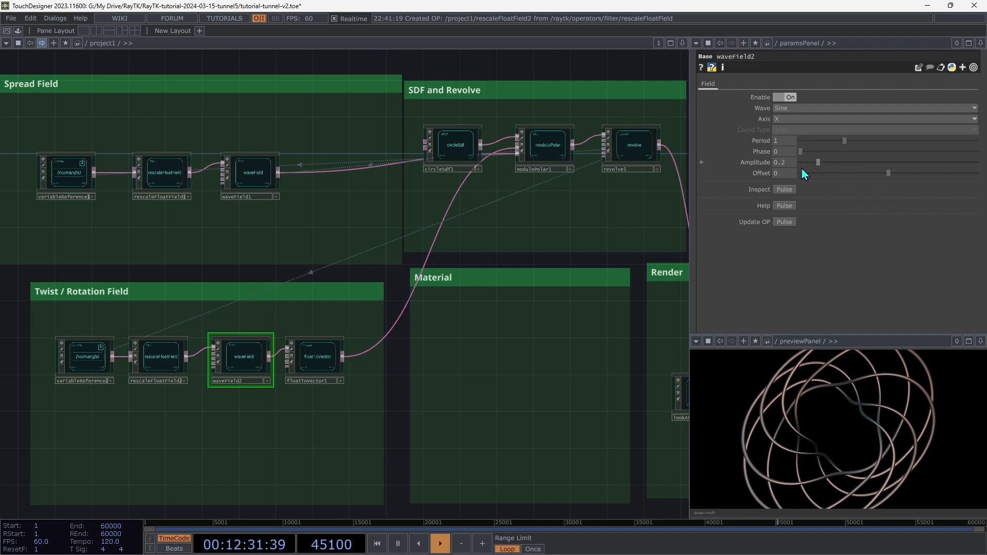
{"action": "right_click", "coordinate": [766, 113]}
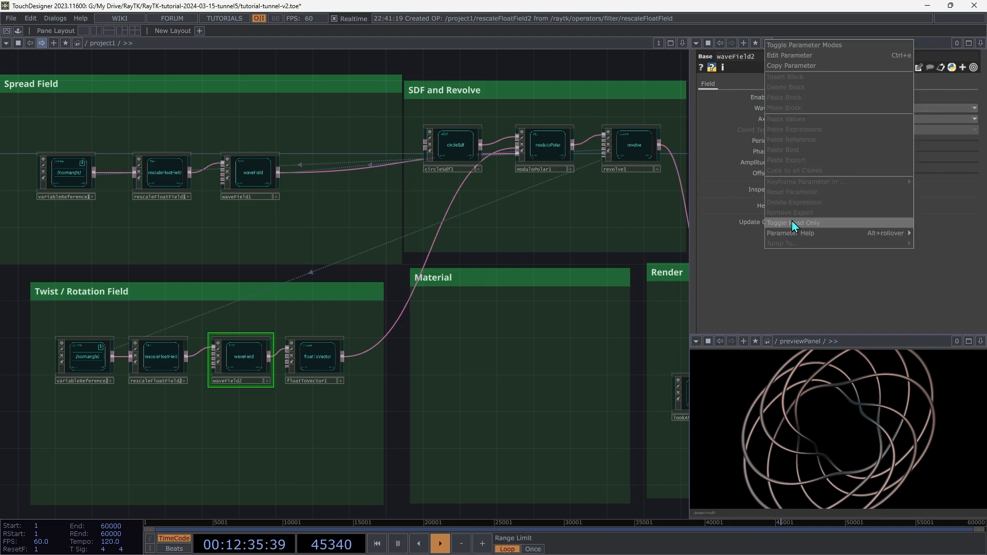
{"action": "left_click", "coordinate": [870, 336]}
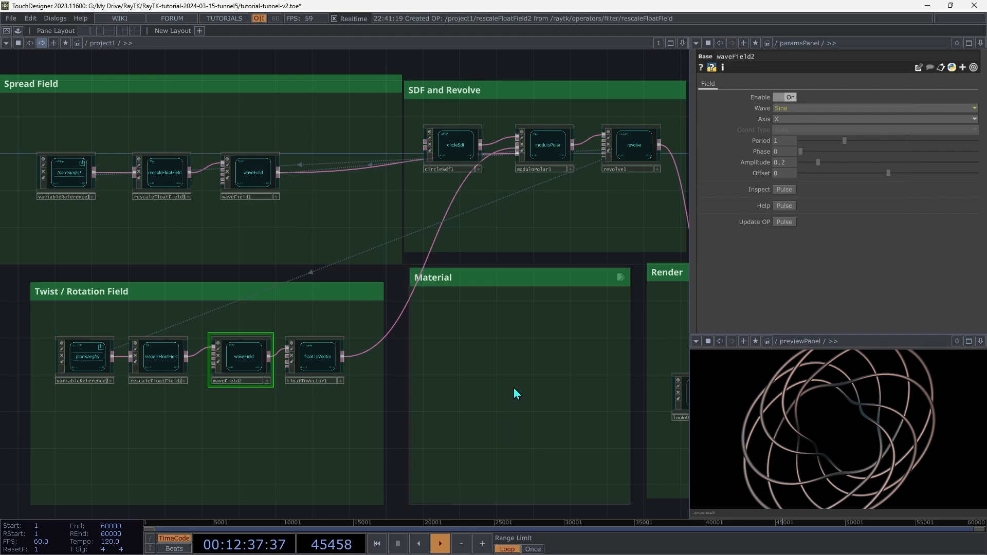
{"action": "key", "text": "ctrl+s"}
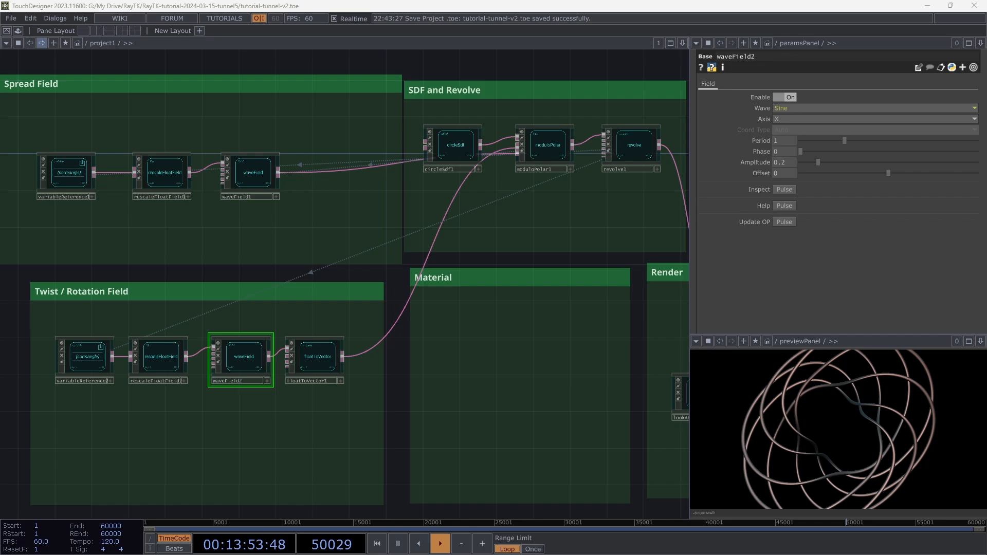
- Add a RayTK flip operator in the Flip Merge box and wire it between revolve and raymarchRender3D
{"action": "key", "text": "h"}
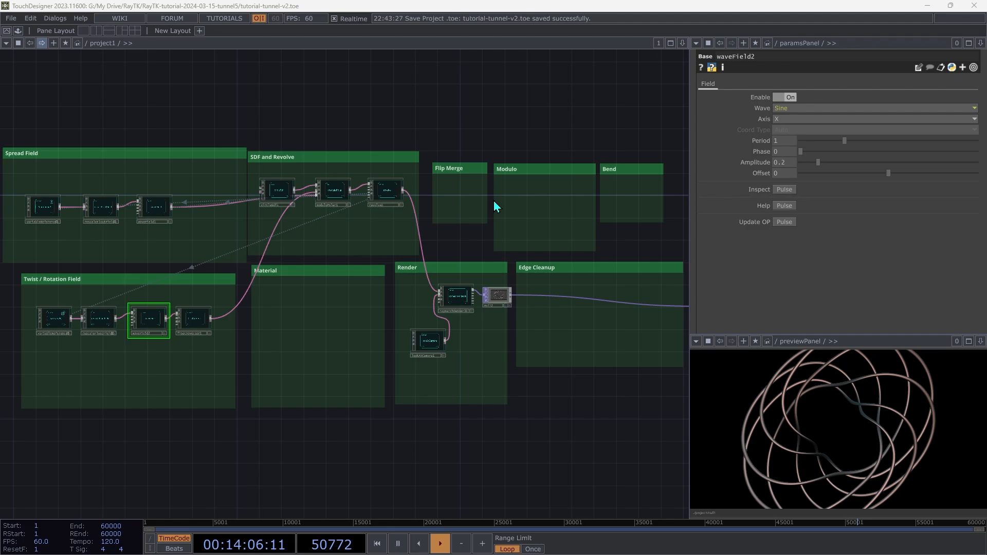
{"action": "key", "text": "alt+r"}
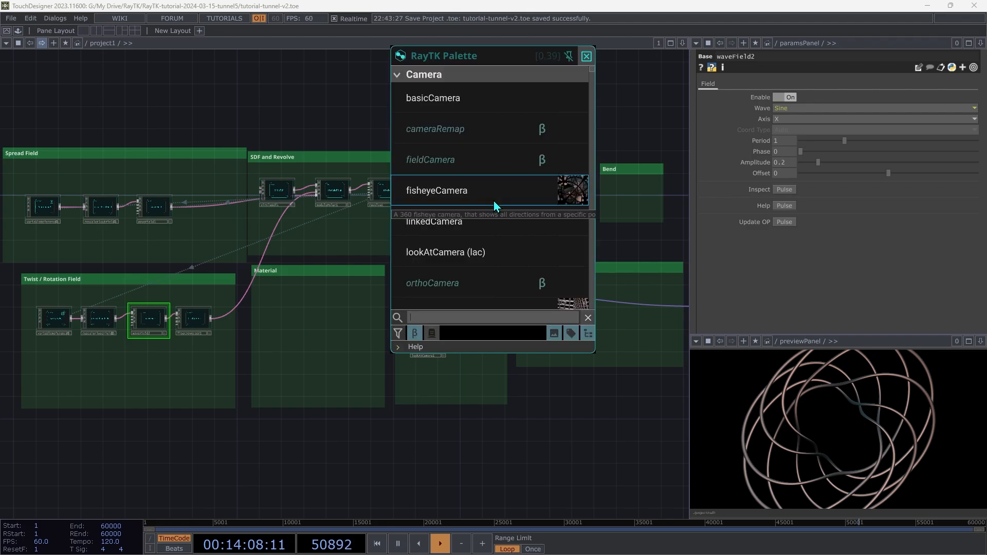
{"action": "type", "text": "flip"}
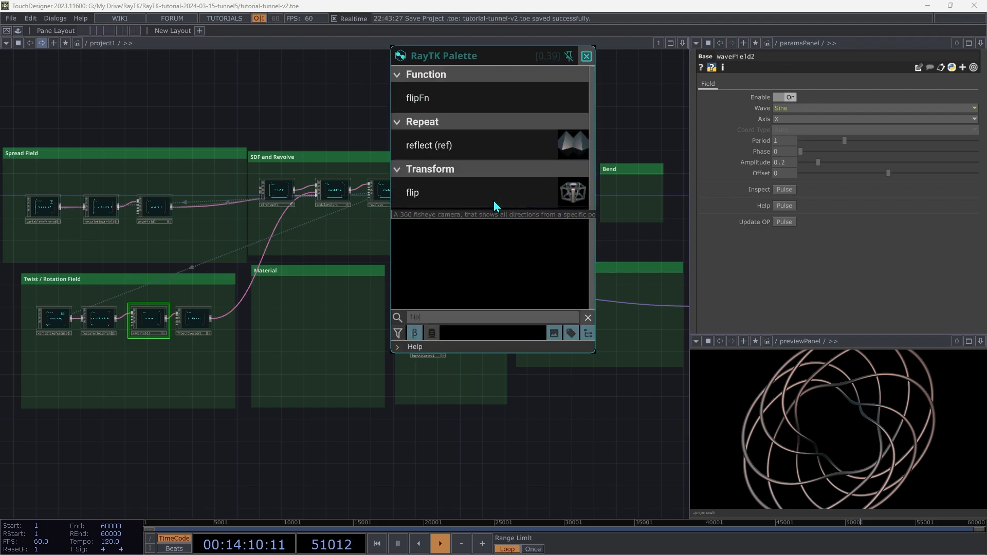
{"action": "left_click", "coordinate": [483, 198]}
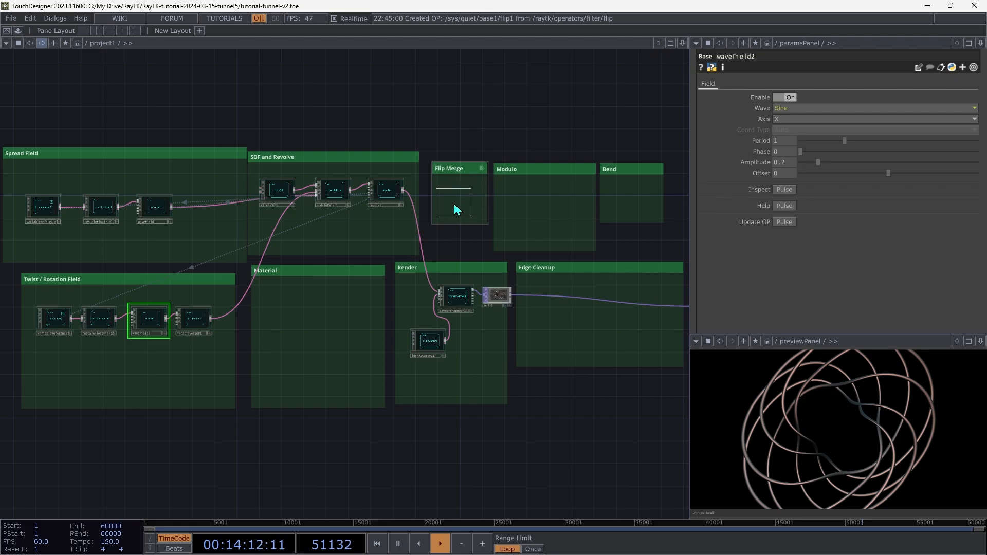
{"action": "left_click", "coordinate": [454, 203]}
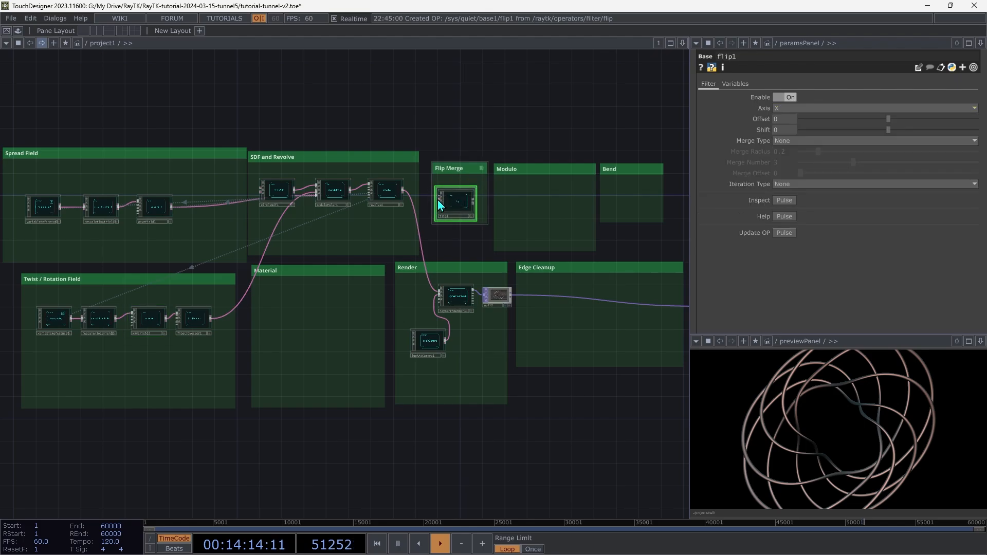
{"action": "left_click_drag", "start_coordinate": [438, 203], "coordinate": [405, 191]}
{"action": "left_click_drag", "start_coordinate": [475, 202], "coordinate": [427, 277]}
- Set the flip operator's Axis to Z and its Merge Type to Smooth Union
{"action": "scroll", "coordinate": [427, 279], "scroll_direction": "up", "scroll_amount": 5}
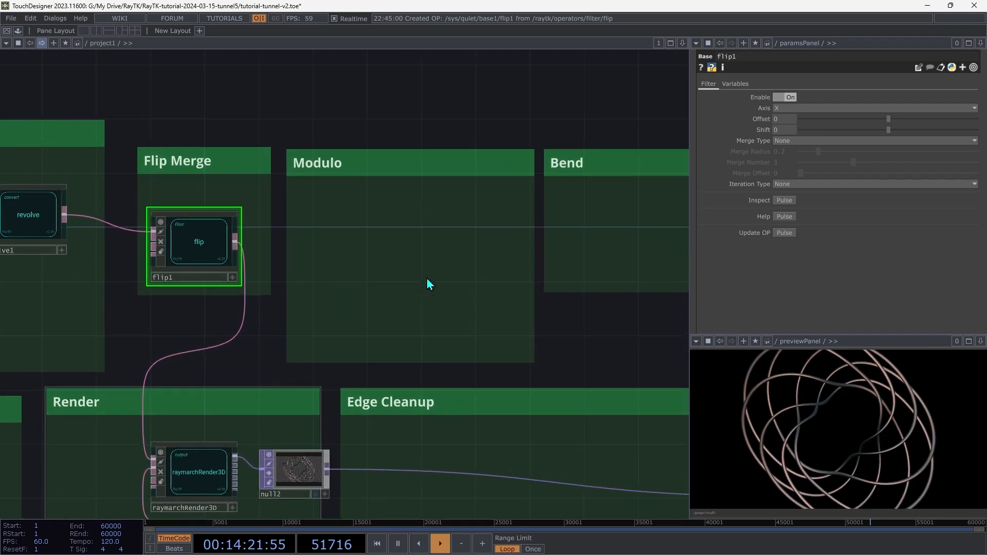
{"action": "scroll", "coordinate": [427, 279], "scroll_direction": "up", "scroll_amount": 1}
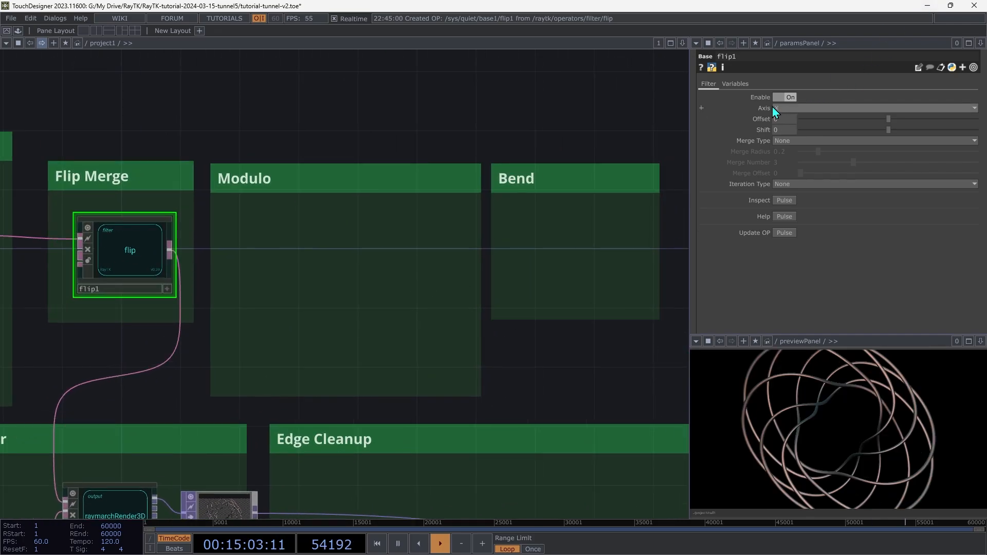
{"action": "left_click", "coordinate": [780, 112]}
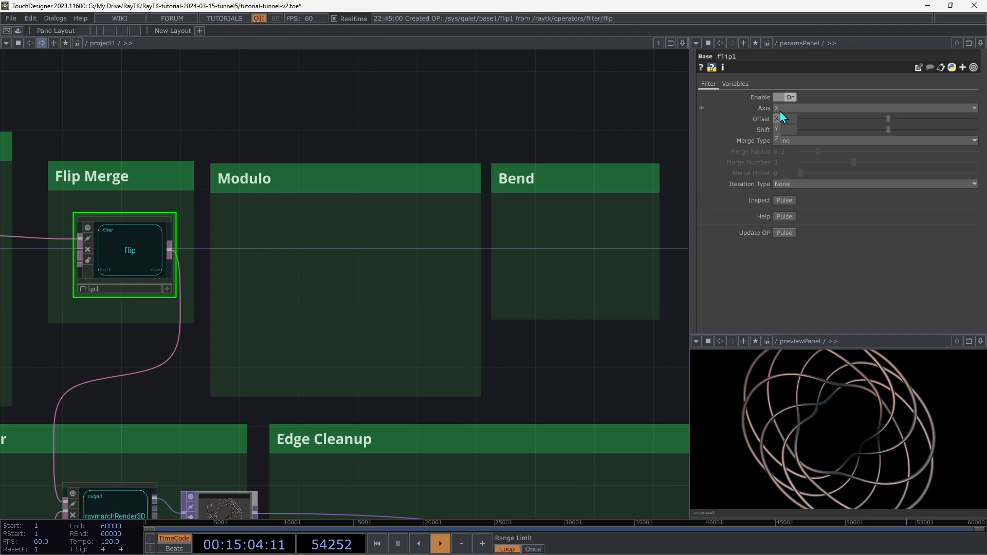
{"action": "left_click", "coordinate": [779, 139]}
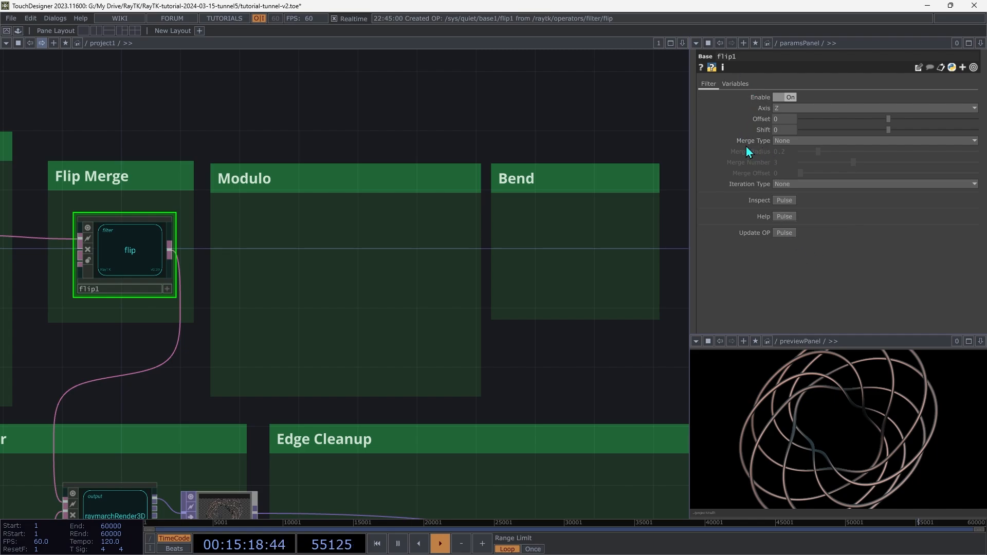
{"action": "left_click", "coordinate": [782, 142]}
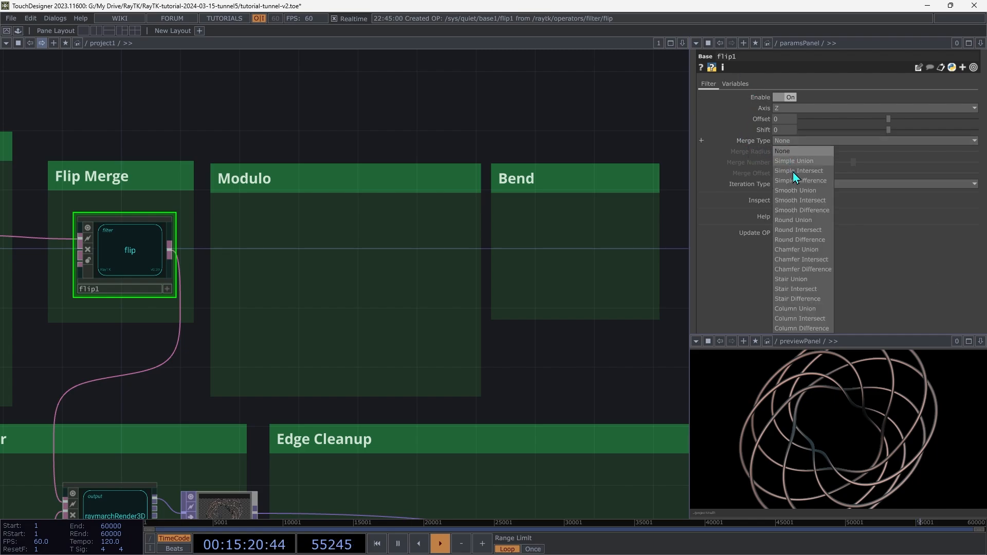
{"action": "left_click", "coordinate": [801, 192]}
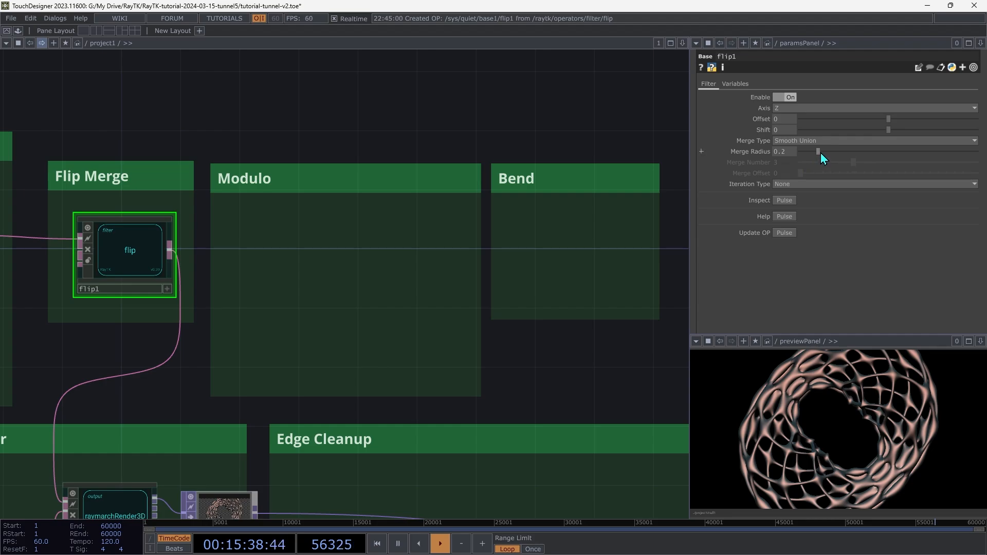
- Set the flip operator's Shift to -0.2 and its Merge Radius to 0.4
{"action": "left_click_drag", "start_coordinate": [821, 153], "coordinate": [877, 185]}
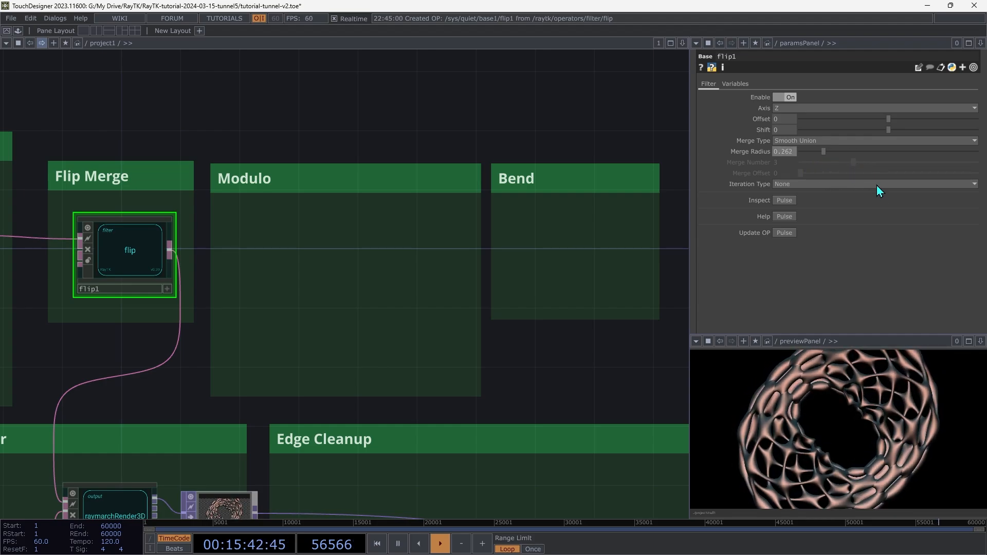
{"action": "left_click_drag", "start_coordinate": [891, 131], "coordinate": [890, 179]}
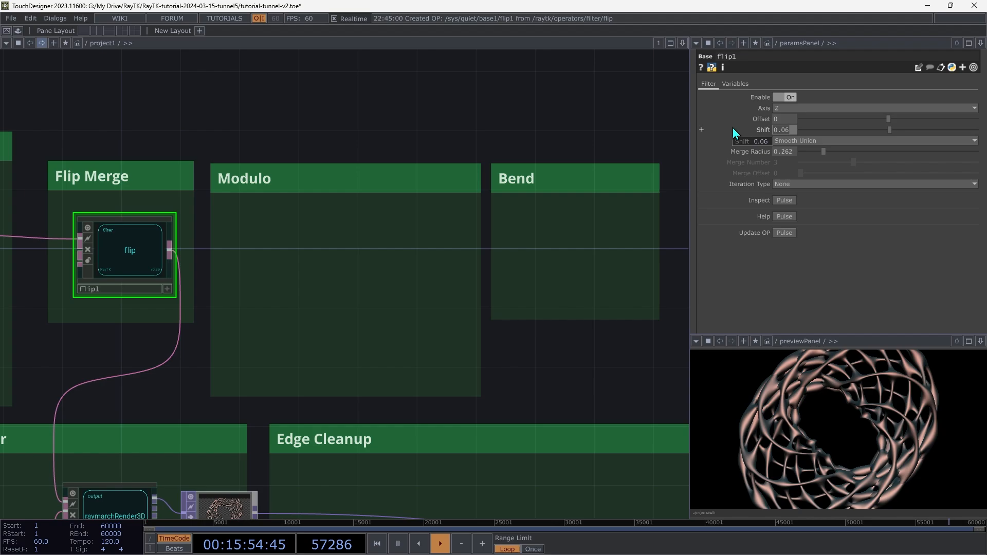
{"action": "type", "text": "-0.2"}
{"action": "key", "text": "Return"}
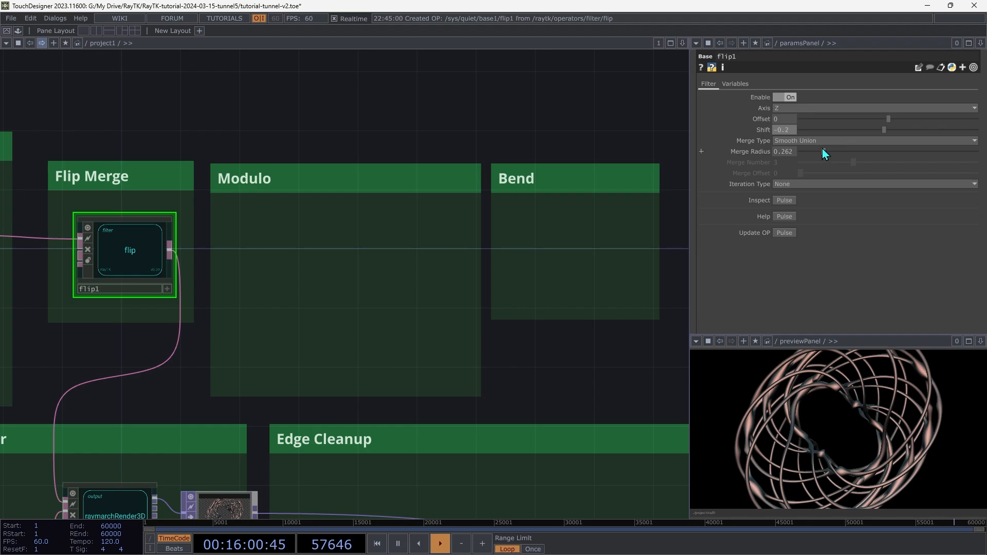
{"action": "left_click_drag", "start_coordinate": [823, 151], "coordinate": [837, 147]}
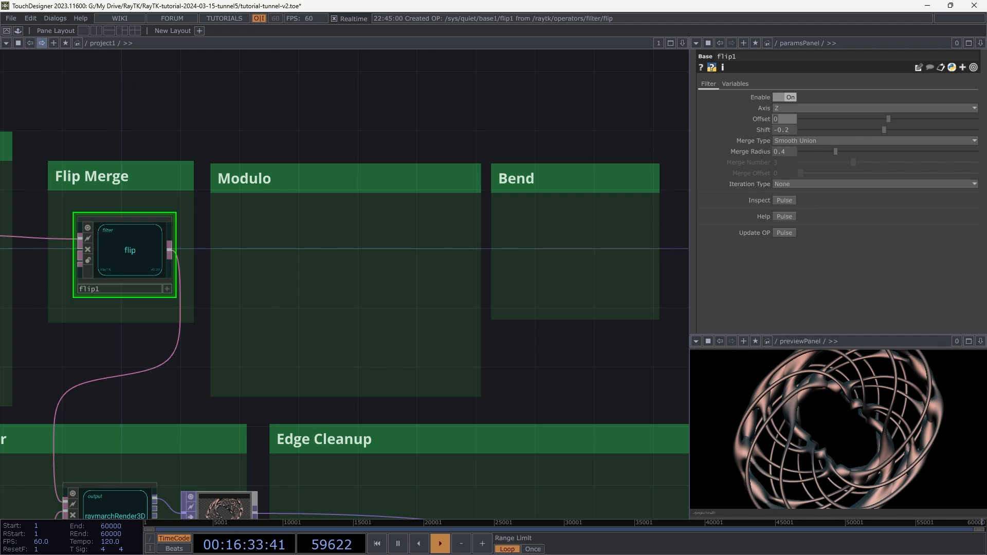
{"action": "scroll", "coordinate": [435, 195], "scroll_direction": "down", "scroll_amount": 8}
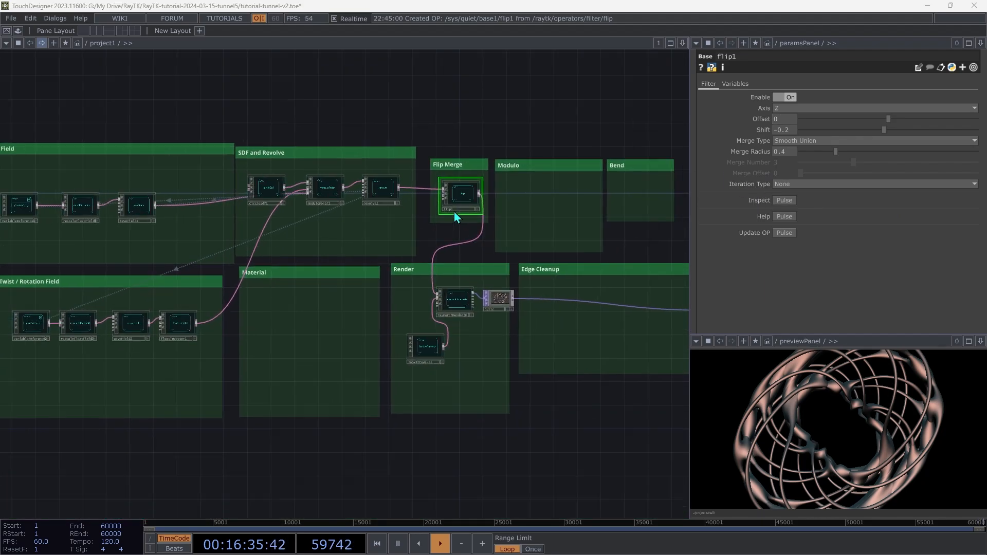
- Make the flip operator's Merge Type parameter read-only, and switch the operator off and on again to compare the render
{"action": "left_click_drag", "start_coordinate": [410, 168], "coordinate": [35, 318]}
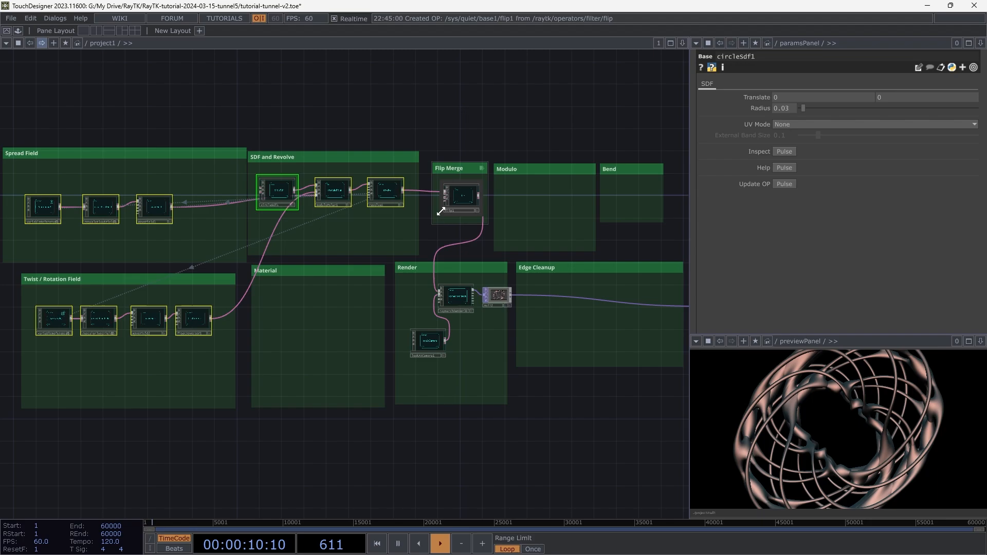
{"action": "left_click", "coordinate": [464, 202]}
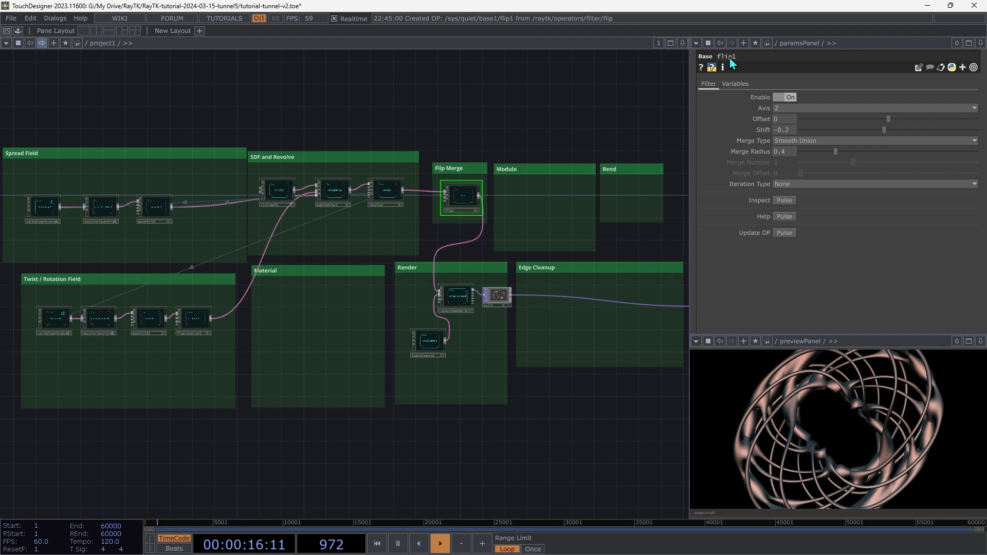
{"action": "right_click", "coordinate": [757, 141]}
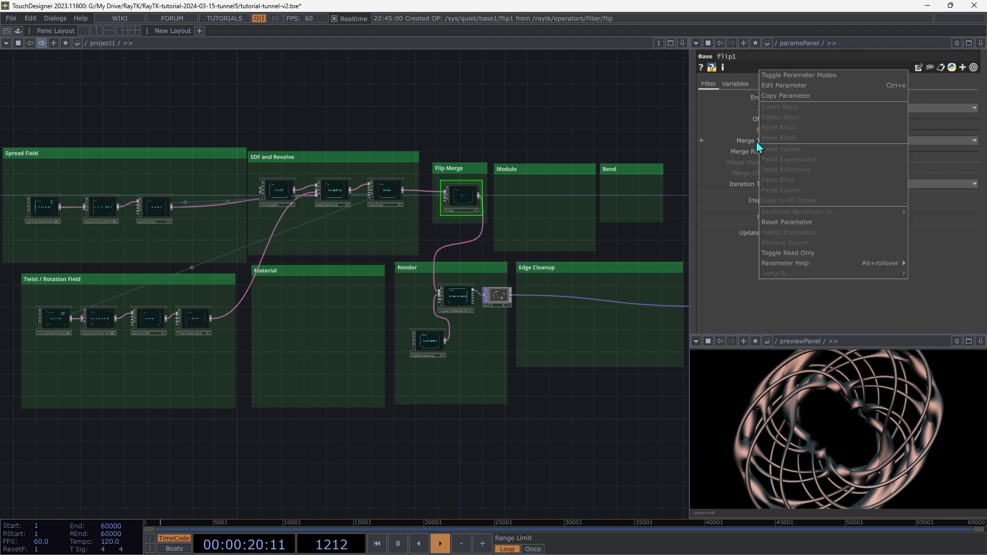
{"action": "left_click", "coordinate": [798, 280]}
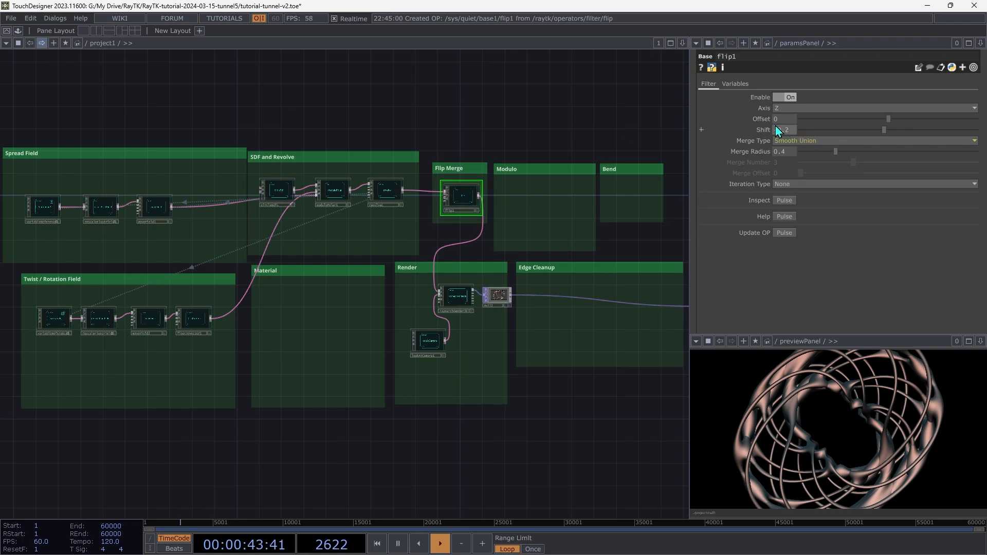
{"action": "left_click", "coordinate": [785, 98]}
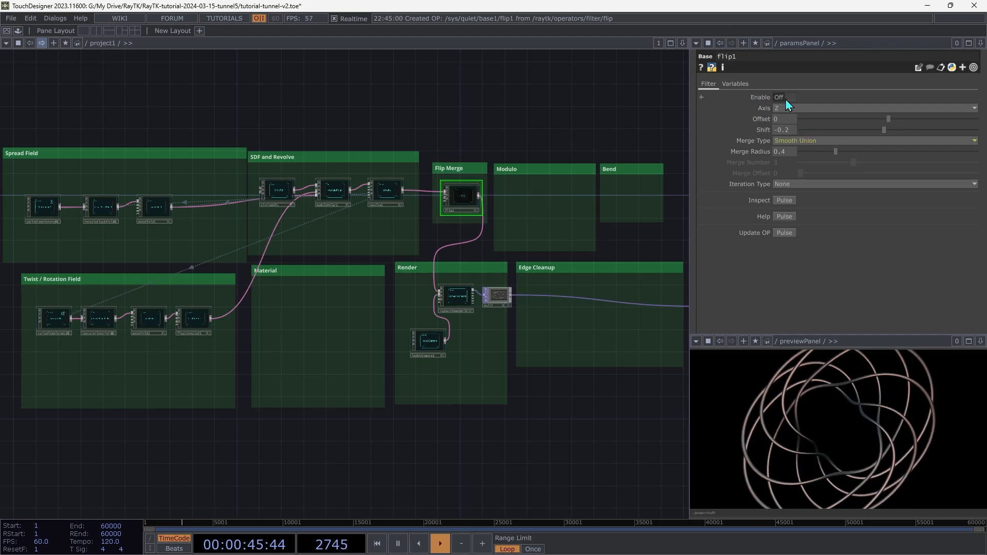
{"action": "left_click", "coordinate": [787, 99]}
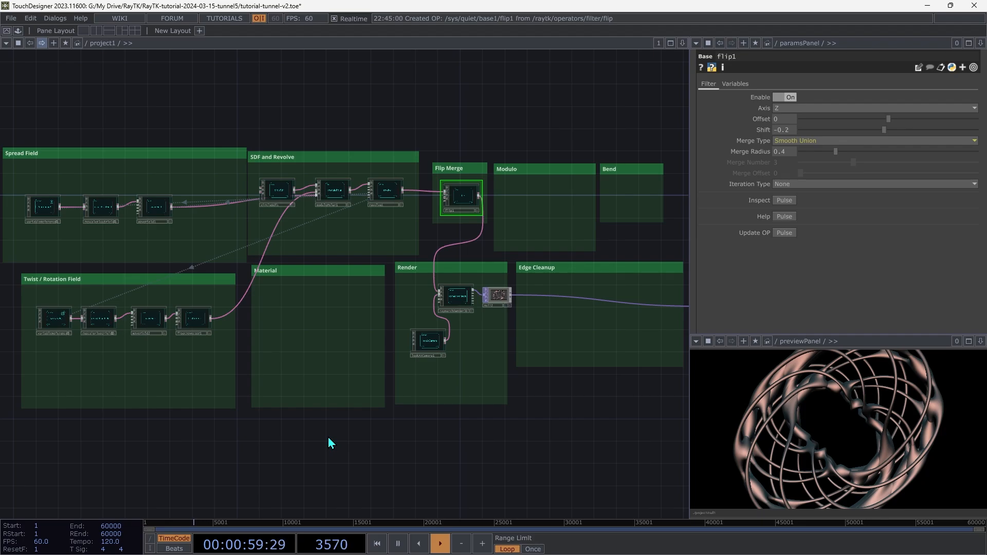
- Add a RayTK modulo1D operator in the Modulo box and wire it between flip and raymarchRender3D
{"action": "key", "text": "Page_Down"}
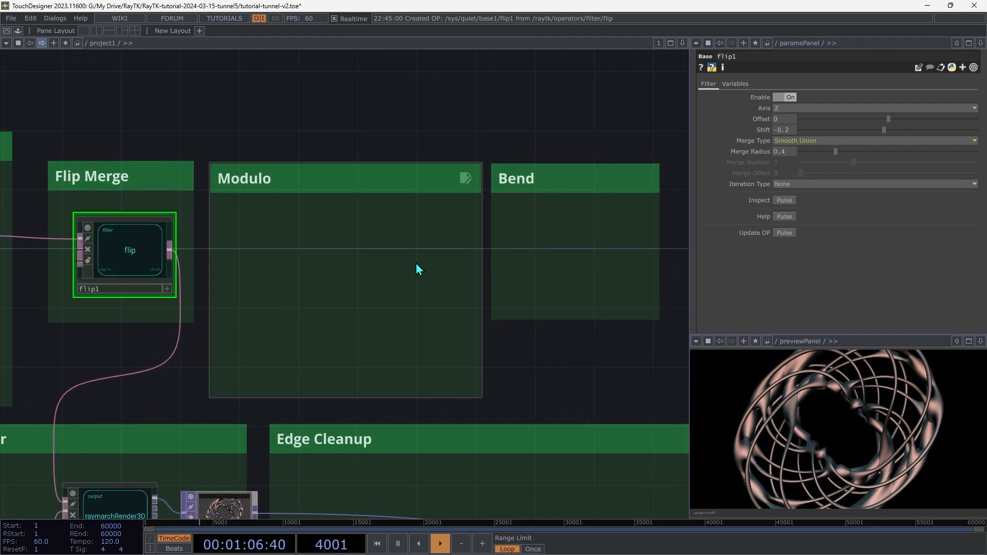
{"action": "key", "text": "ctrl+b"}
{"action": "type", "text": "modul"}
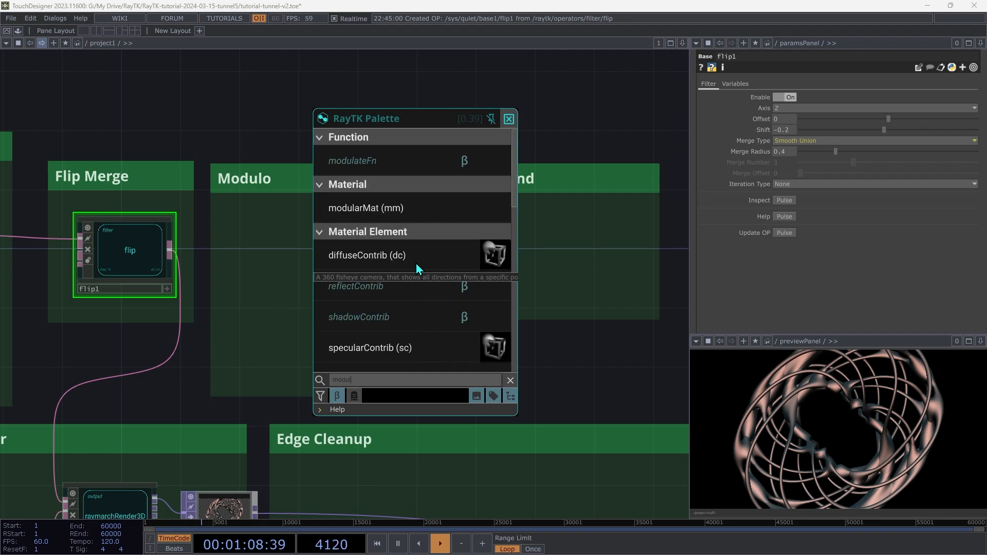
{"action": "type", "text": "o1"}
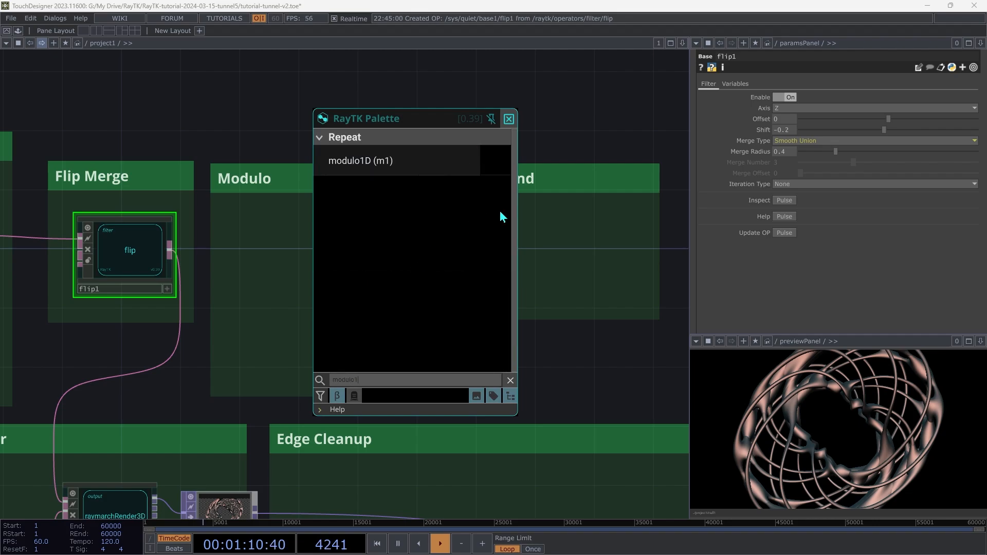
{"action": "left_click", "coordinate": [390, 169]}
{"action": "left_click", "coordinate": [317, 270]}
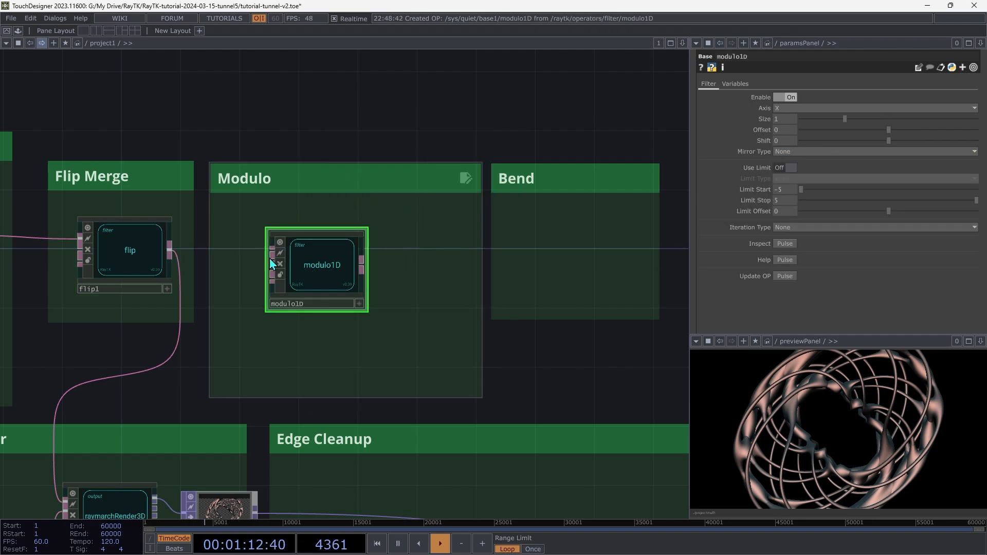
{"action": "left_click_drag", "start_coordinate": [267, 254], "coordinate": [170, 251]}
{"action": "left_click_drag", "start_coordinate": [361, 265], "coordinate": [65, 500]}
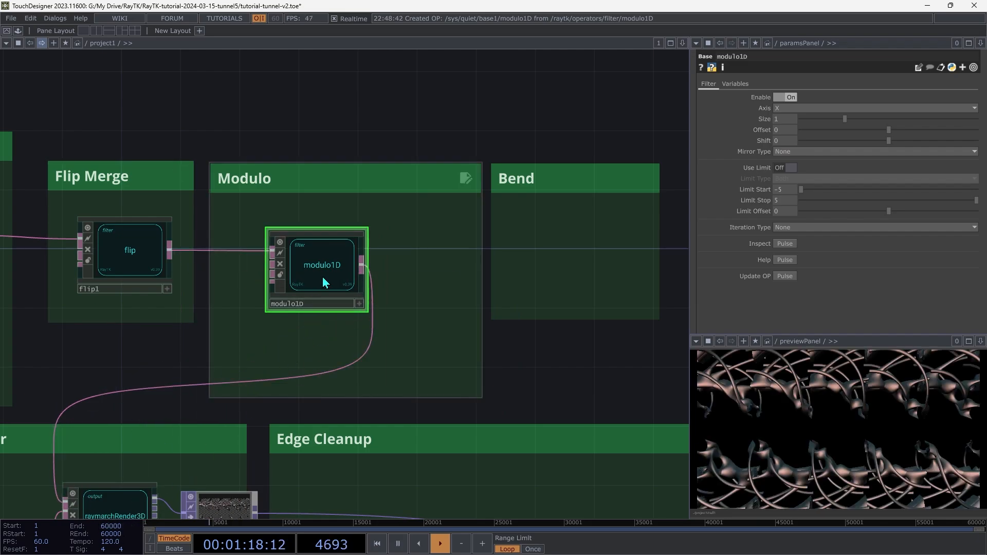
{"action": "left_click_drag", "start_coordinate": [321, 257], "coordinate": [321, 242]}
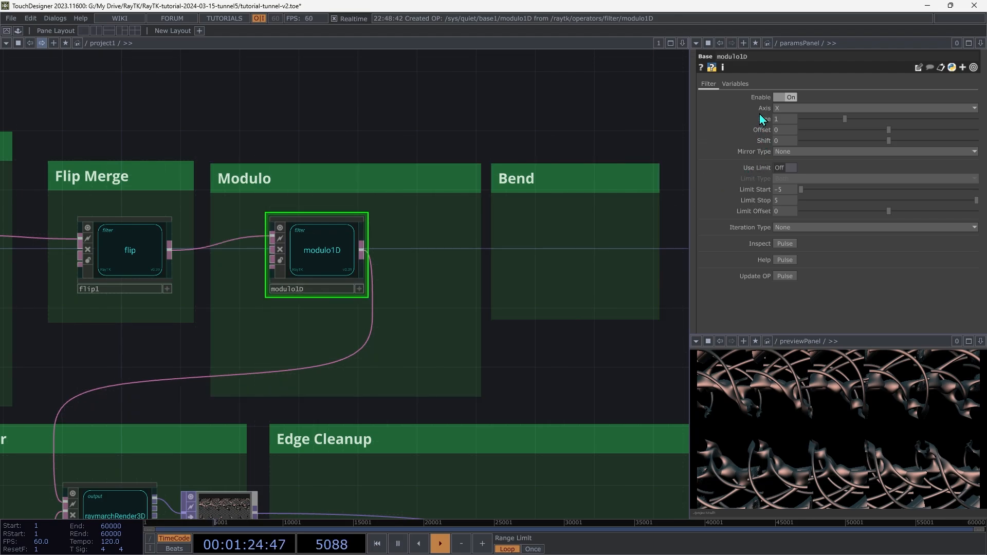
- Set the modulo1D operator's Axis to Z and its Size to 2.5
{"action": "left_click", "coordinate": [788, 110]}
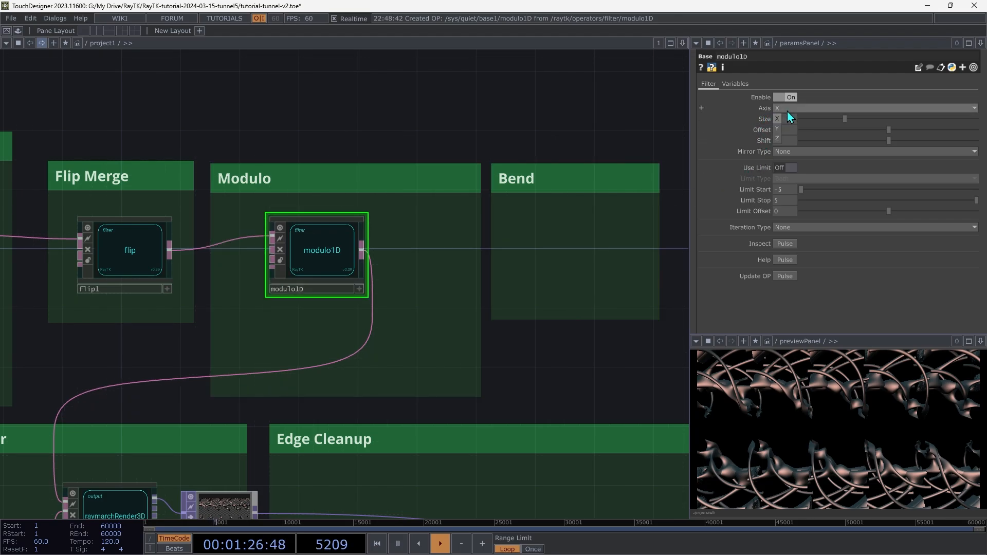
{"action": "left_click", "coordinate": [777, 140]}
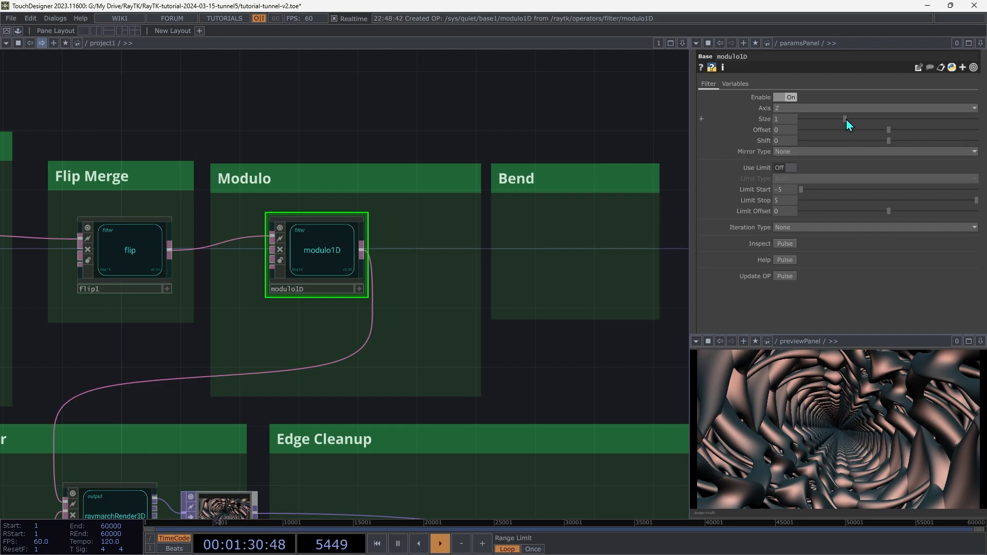
{"action": "left_click_drag", "start_coordinate": [846, 119], "coordinate": [899, 119]}
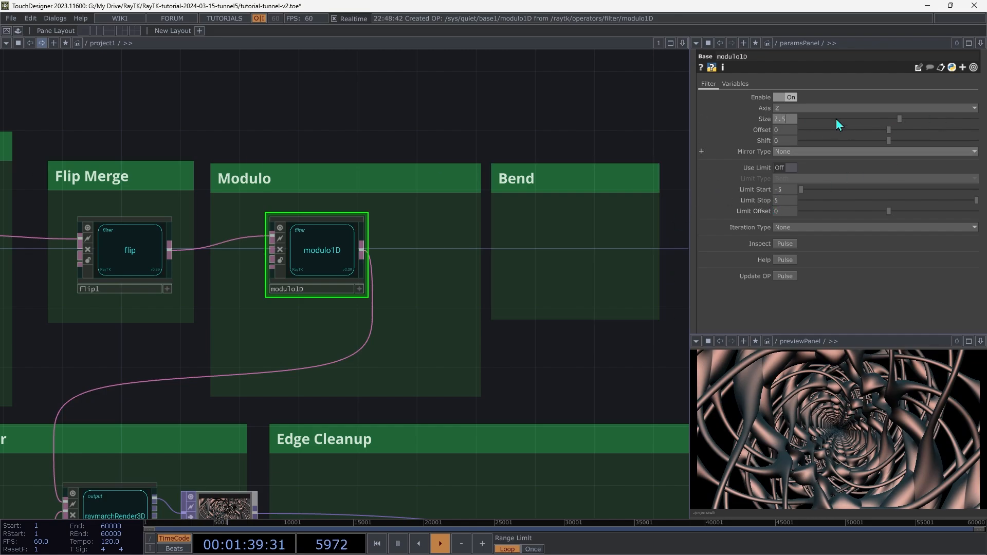
- Try a negative Shift on the modulo1D operator, undo it, and make its Axis parameter read-only
{"action": "left_click_drag", "start_coordinate": [889, 140], "coordinate": [836, 216]}
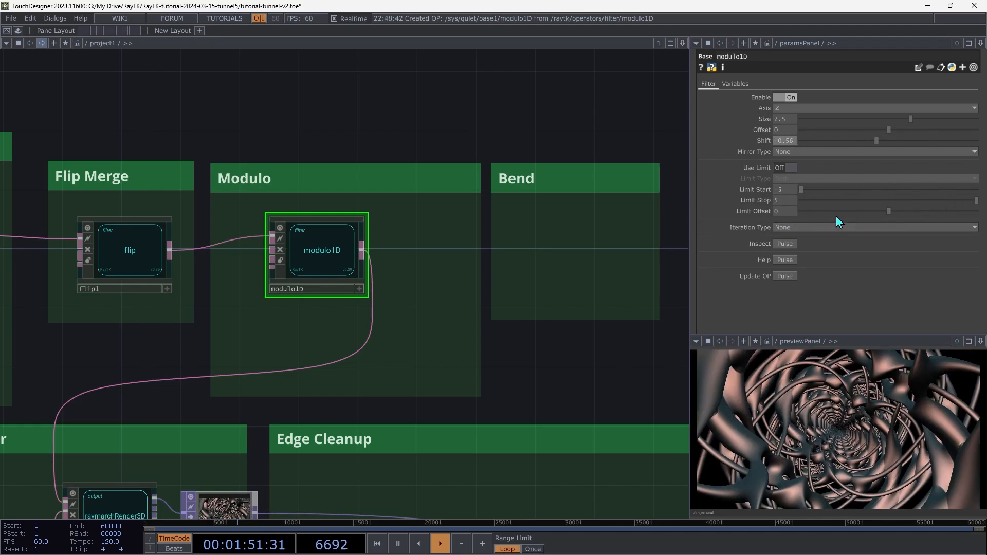
{"action": "key", "text": "ctrl+z"}
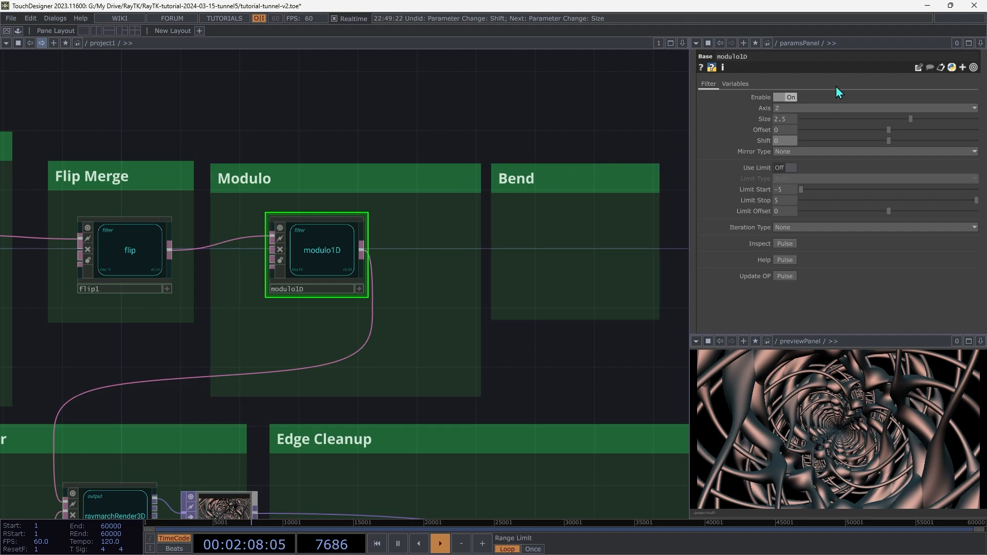
{"action": "right_click", "coordinate": [760, 111]}
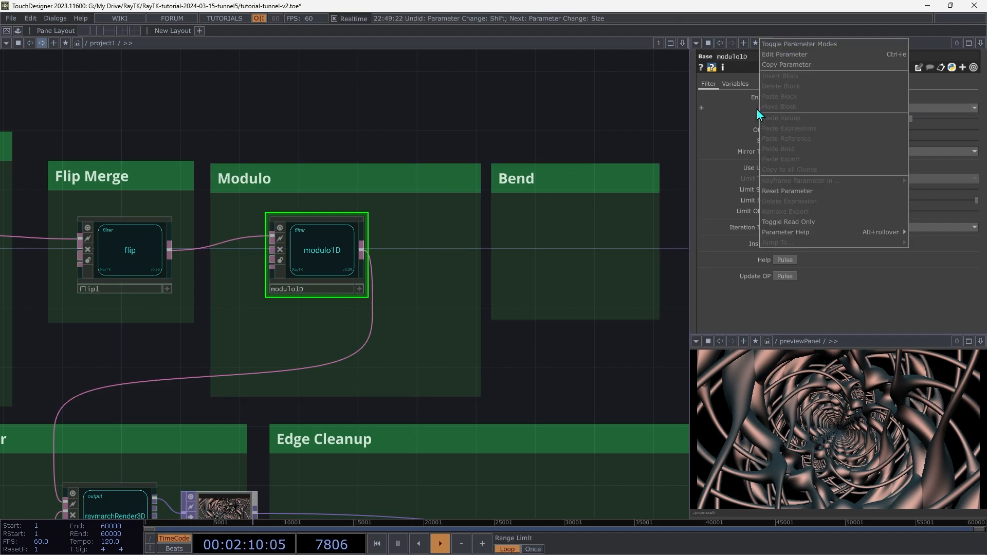
{"action": "left_click", "coordinate": [848, 286]}
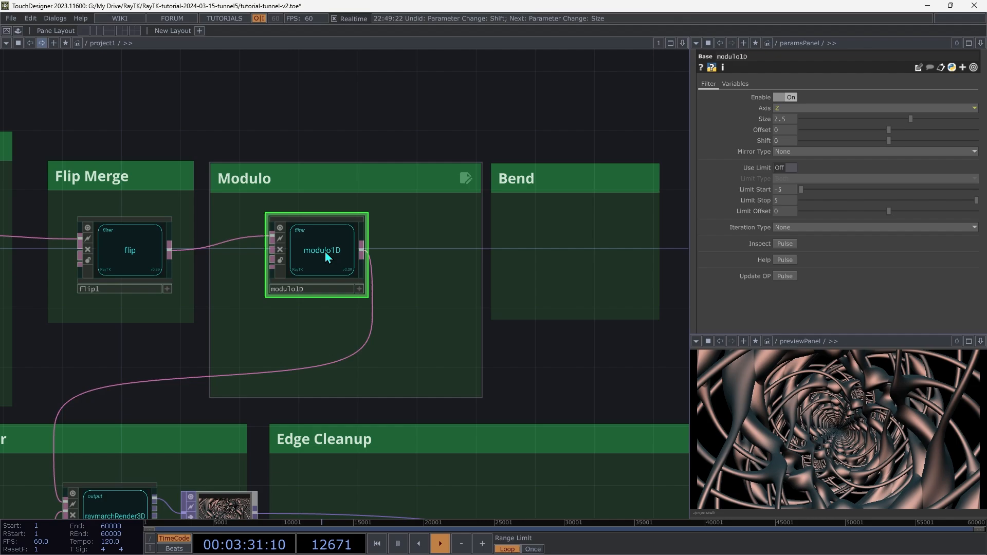
- Create a Cell Index variable reference from modulo1D and place it in the Twist / Rotation Field box
{"action": "key", "text": "alt+e"}
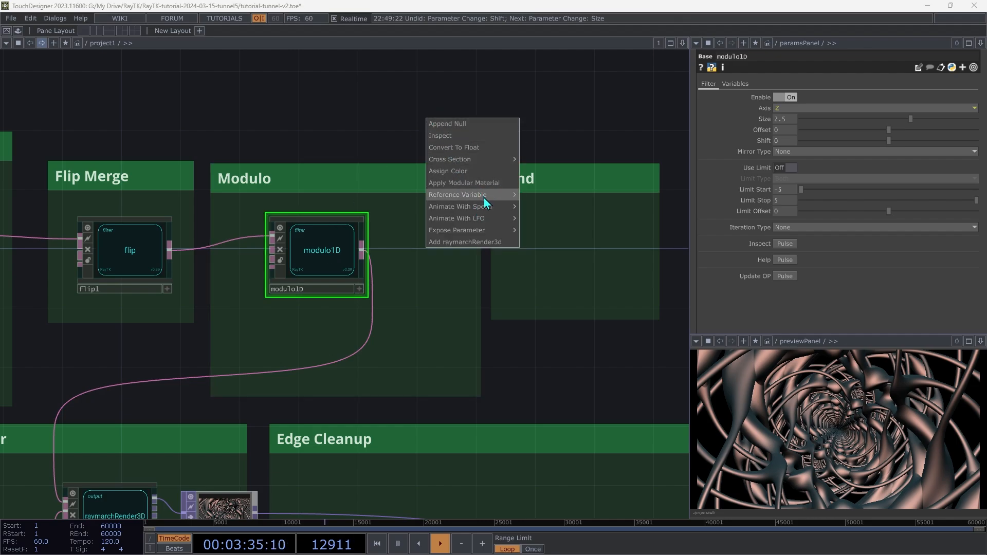
{"action": "mouse_move", "coordinate": [486, 195]}
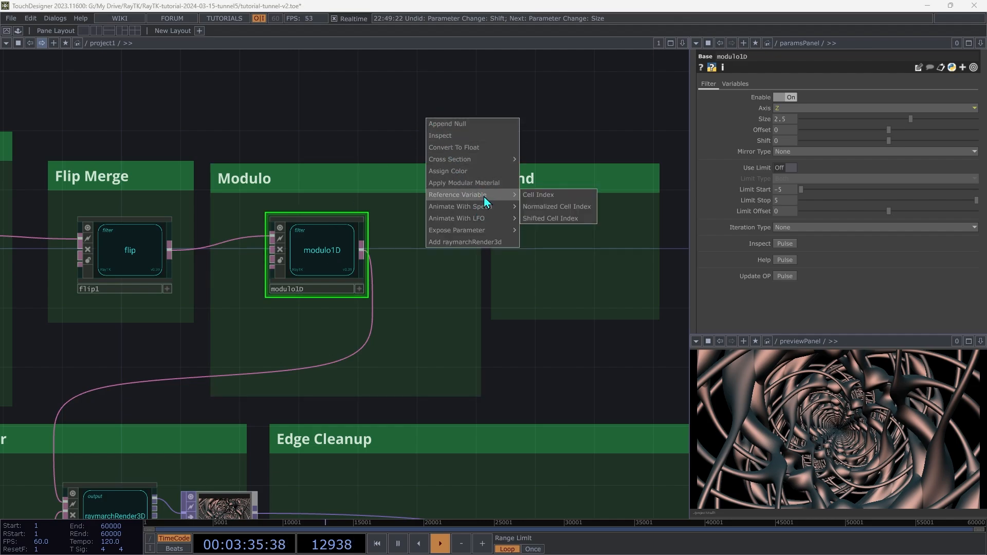
{"action": "left_click", "coordinate": [542, 200]}
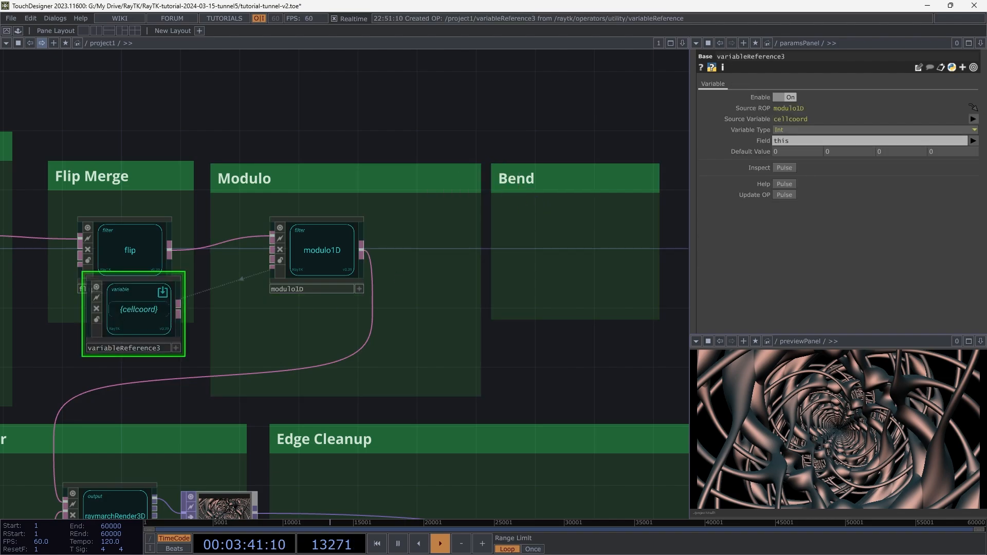
{"action": "scroll", "coordinate": [486, 200], "scroll_direction": "down", "scroll_amount": 8}
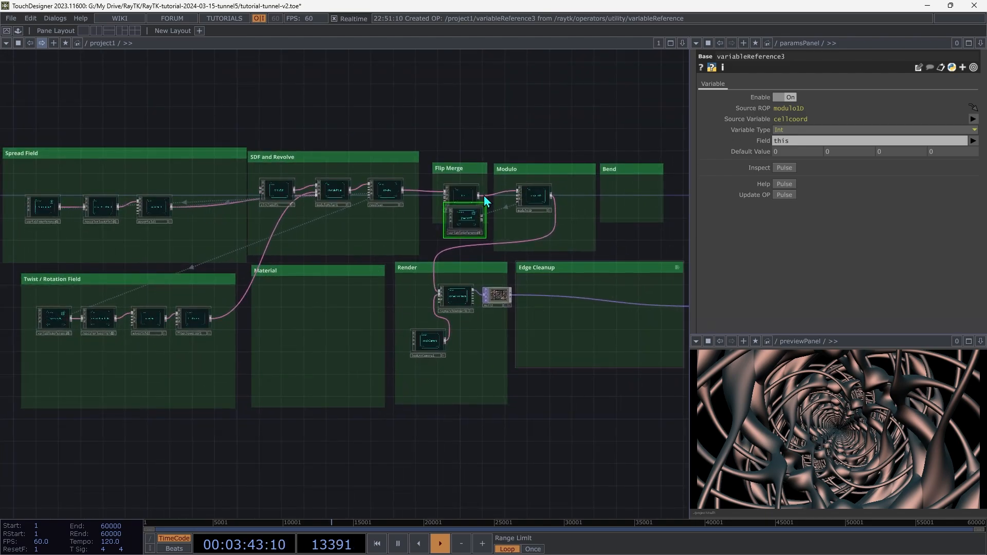
{"action": "left_click_drag", "start_coordinate": [464, 219], "coordinate": [87, 243]}
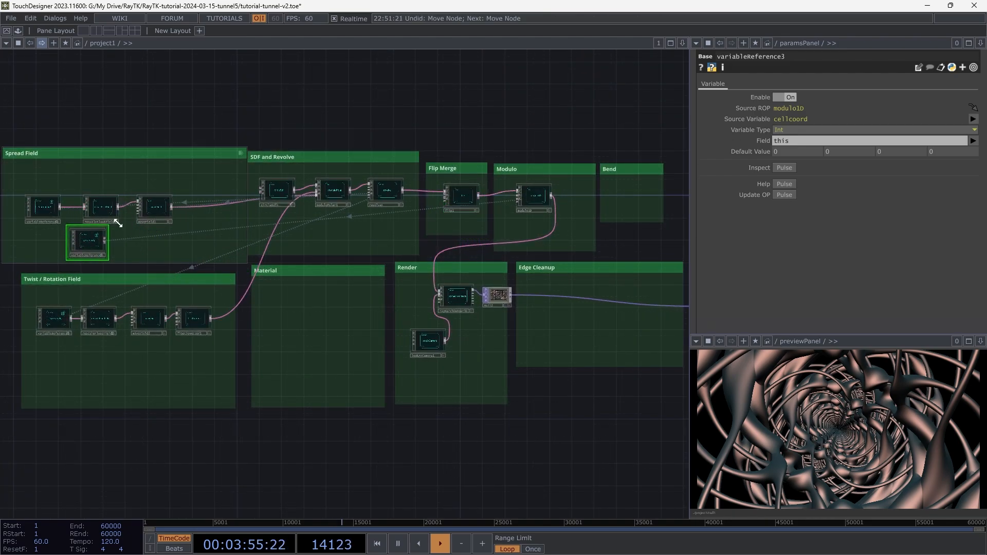
{"action": "left_click_drag", "start_coordinate": [92, 251], "coordinate": [84, 376]}
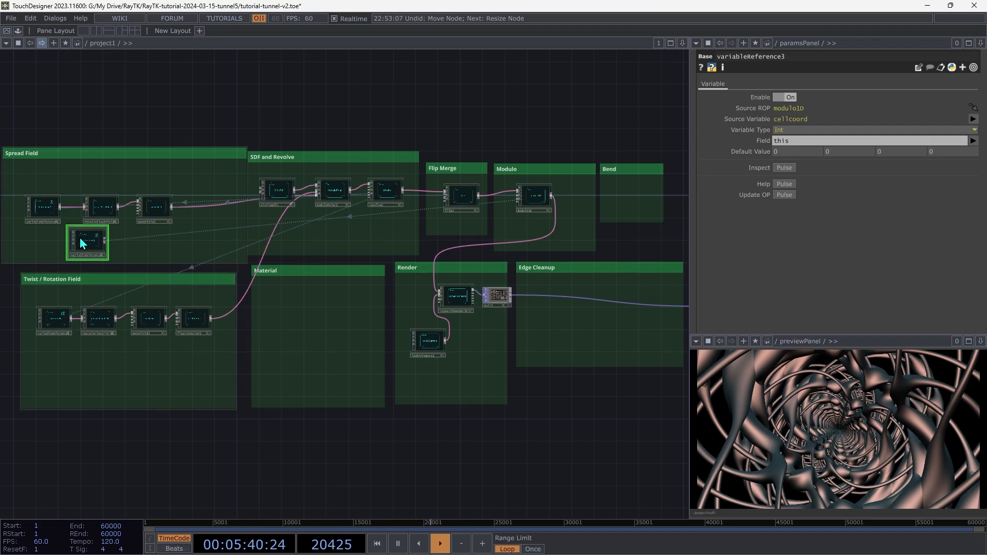
{"action": "left_click_drag", "start_coordinate": [81, 247], "coordinate": [165, 381]}
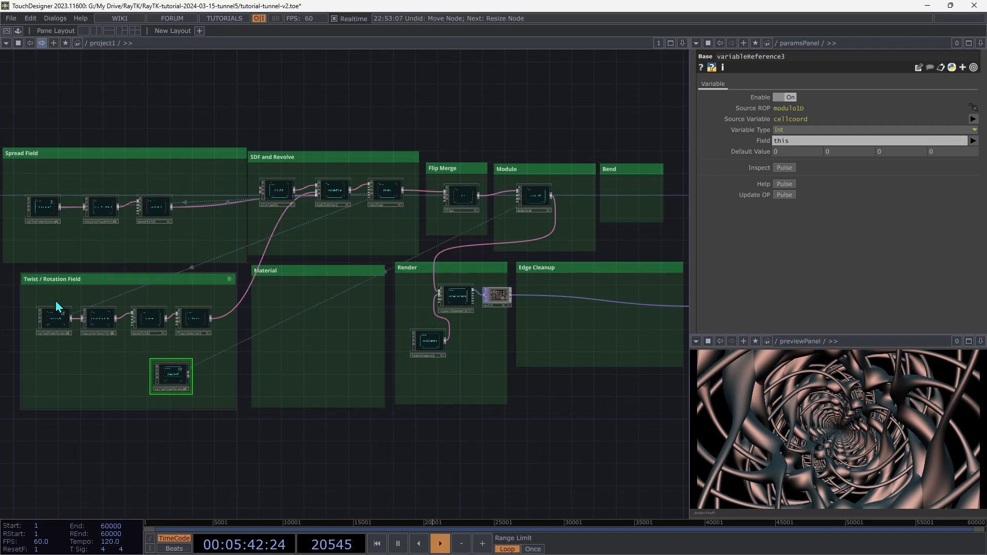
- Swap the operator chains of the Spread Field and Twist / Rotation Field boxes, and place the cellcoord reference below the normangle reference
{"action": "mouse_move", "coordinate": [42, 291]}
{"action": "left_mouse_down"}
{"action": "mouse_move", "coordinate": [199, 340]}
{"action": "mouse_move", "coordinate": [178, 183]}
{"action": "left_mouse_up"}
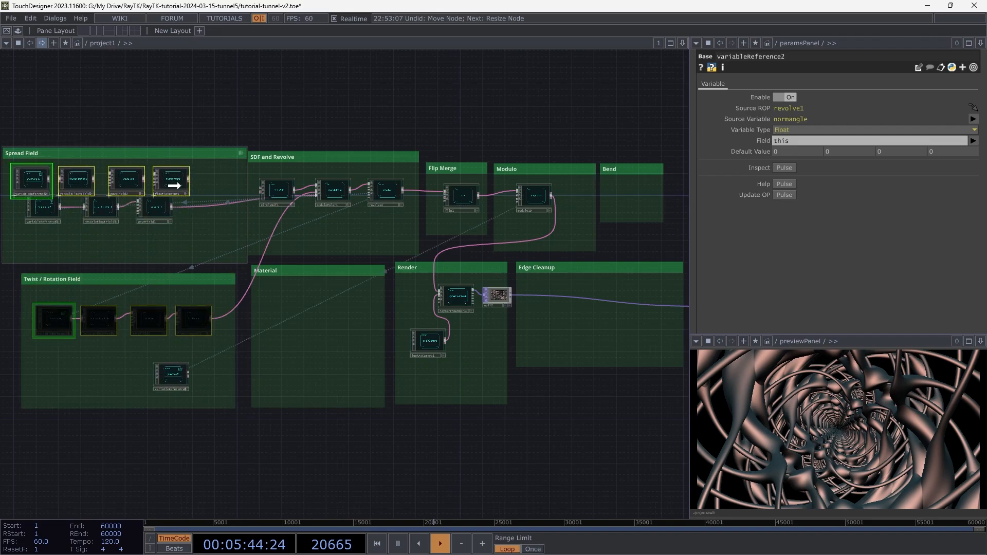
{"action": "left_click_drag", "start_coordinate": [197, 240], "coordinate": [45, 323]}
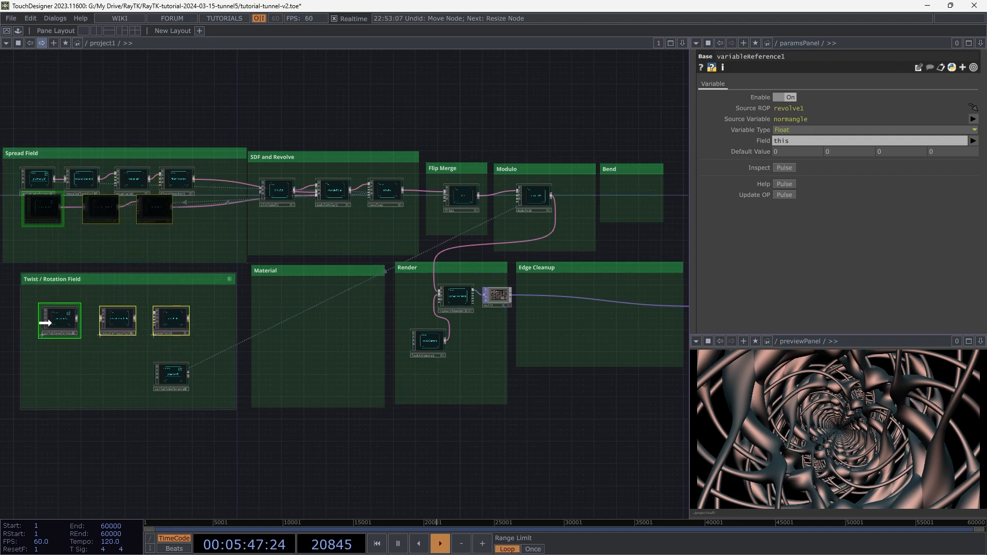
{"action": "left_click", "coordinate": [103, 354]}
{"action": "scroll", "coordinate": [243, 252], "scroll_direction": "up", "scroll_amount": 6}
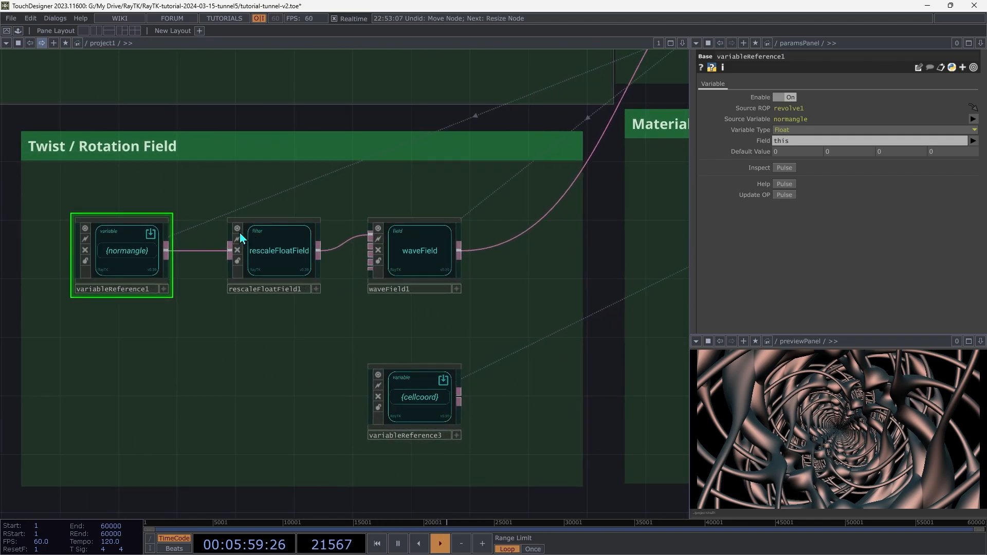
{"action": "left_click_drag", "start_coordinate": [445, 404], "coordinate": [148, 369]}
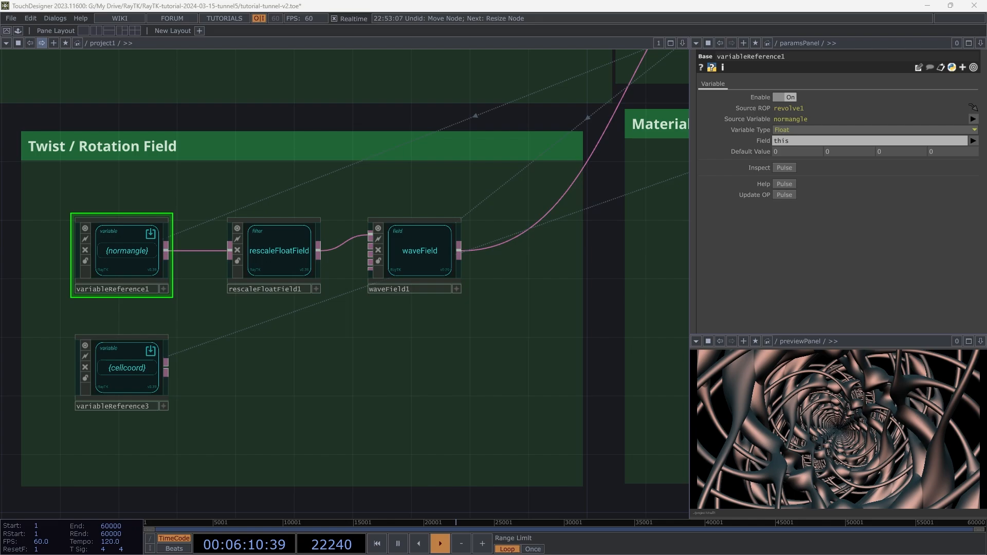
- Apply a Sine wave to the cellcoord reference and place the new waveField below waveField1
{"action": "left_click", "coordinate": [149, 367]}
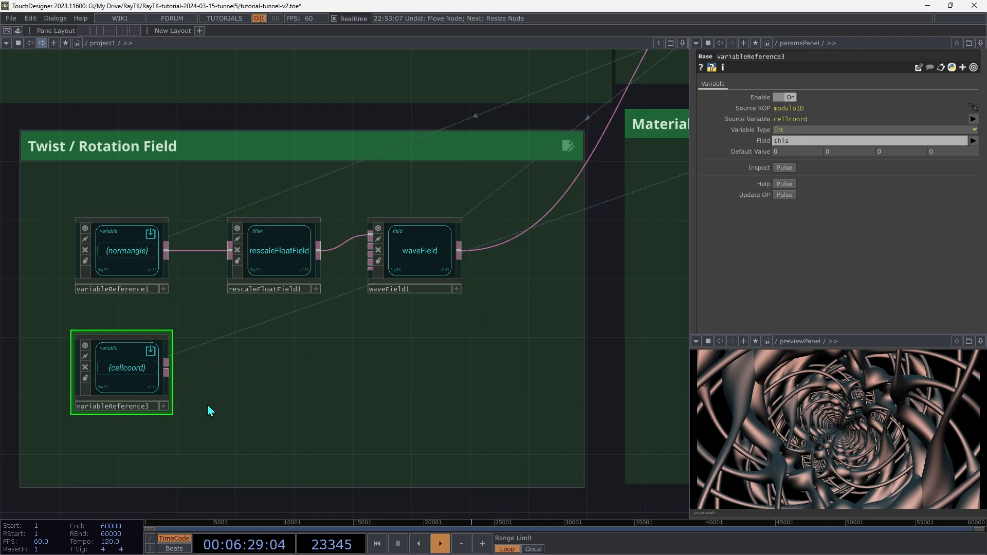
{"action": "right_click", "coordinate": [304, 383]}
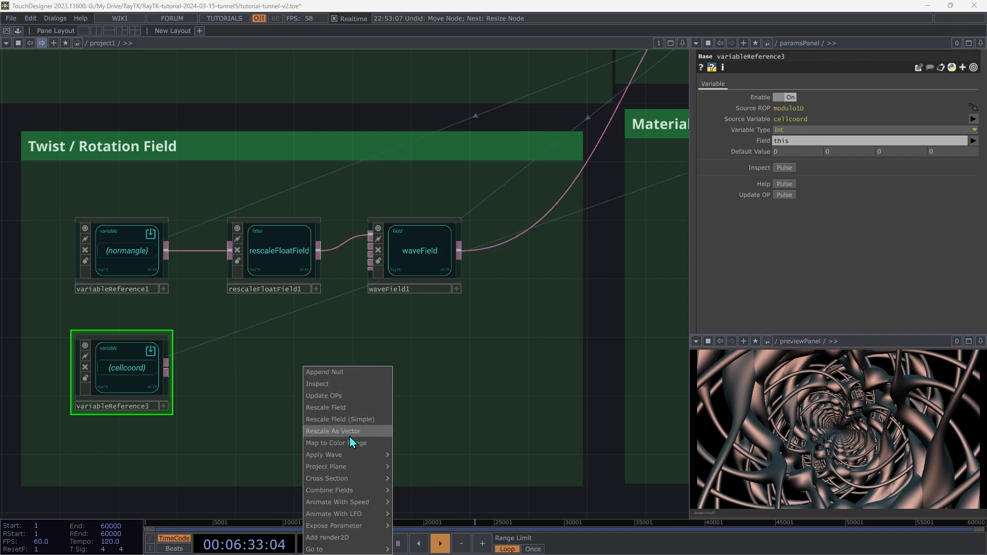
{"action": "mouse_move", "coordinate": [357, 456]}
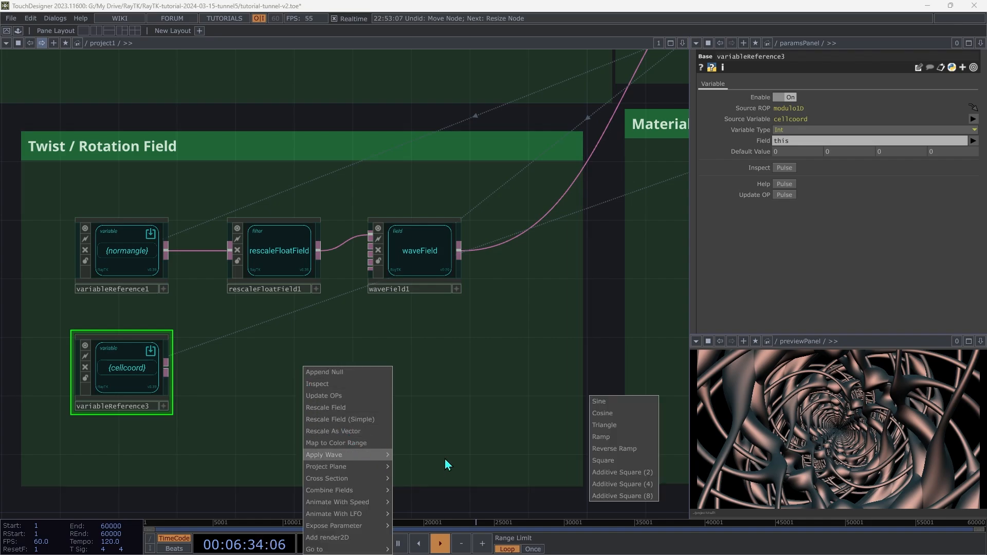
{"action": "left_click", "coordinate": [625, 401]}
{"action": "left_click", "coordinate": [273, 366]}
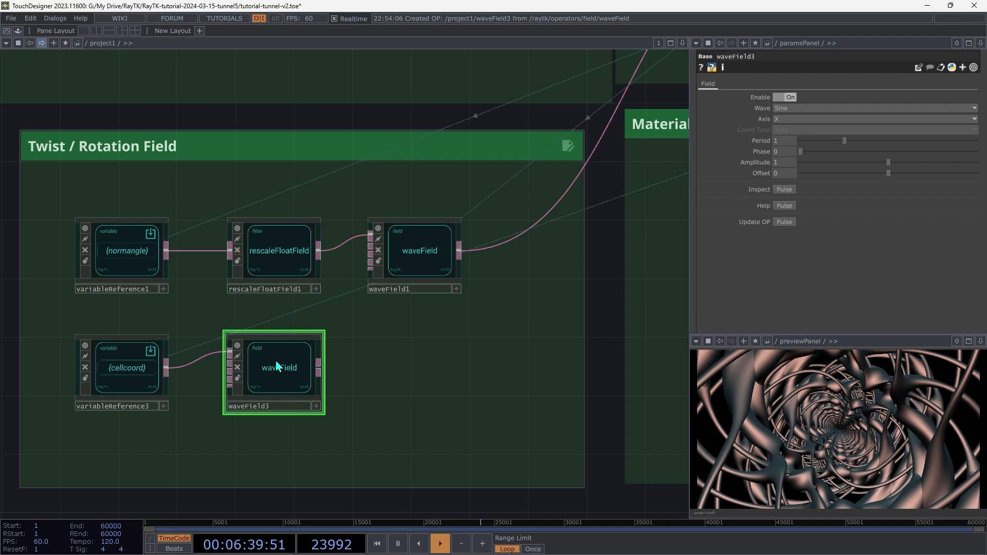
{"action": "left_click_drag", "start_coordinate": [276, 366], "coordinate": [423, 372]}
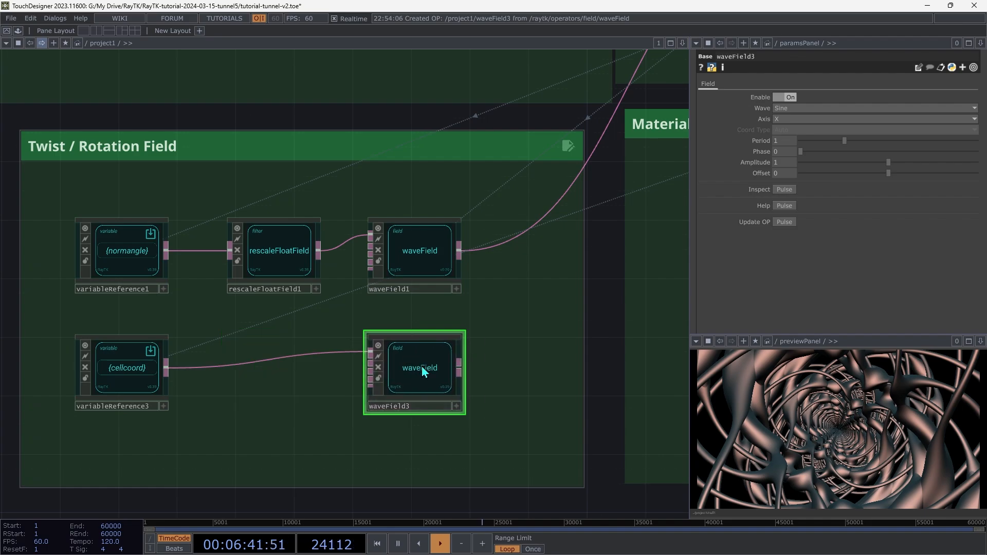
- Combine waveField1 and waveField3 with an Add combineFields operator and place it just beside them in the Twist / Rotation Field box
{"action": "left_click_drag", "start_coordinate": [469, 448], "coordinate": [441, 280]}
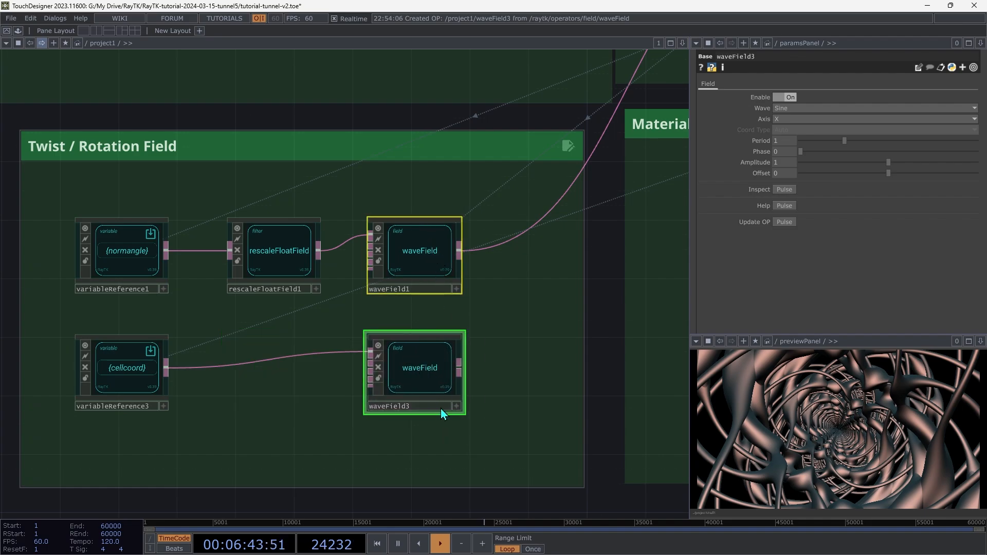
{"action": "right_click", "coordinate": [499, 292]}
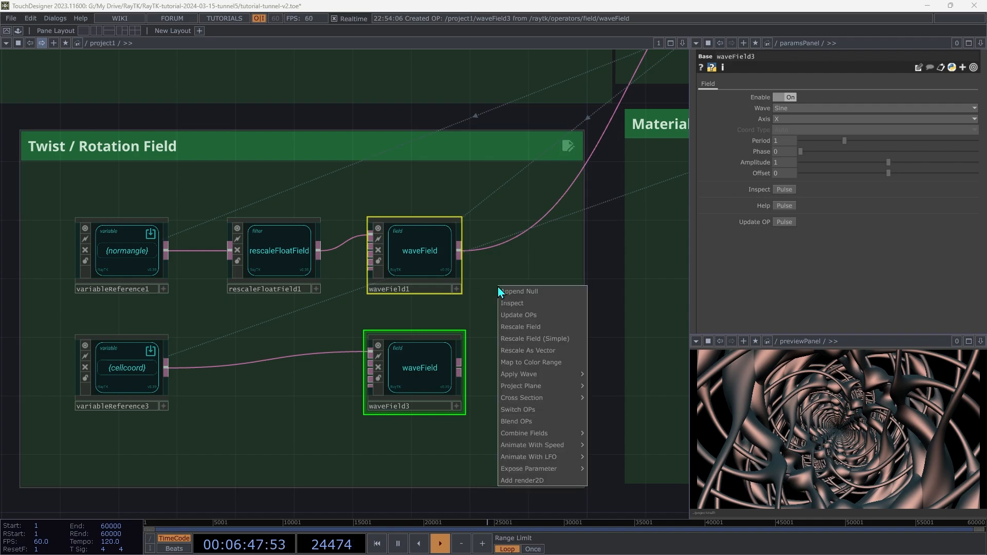
{"action": "mouse_move", "coordinate": [554, 435]}
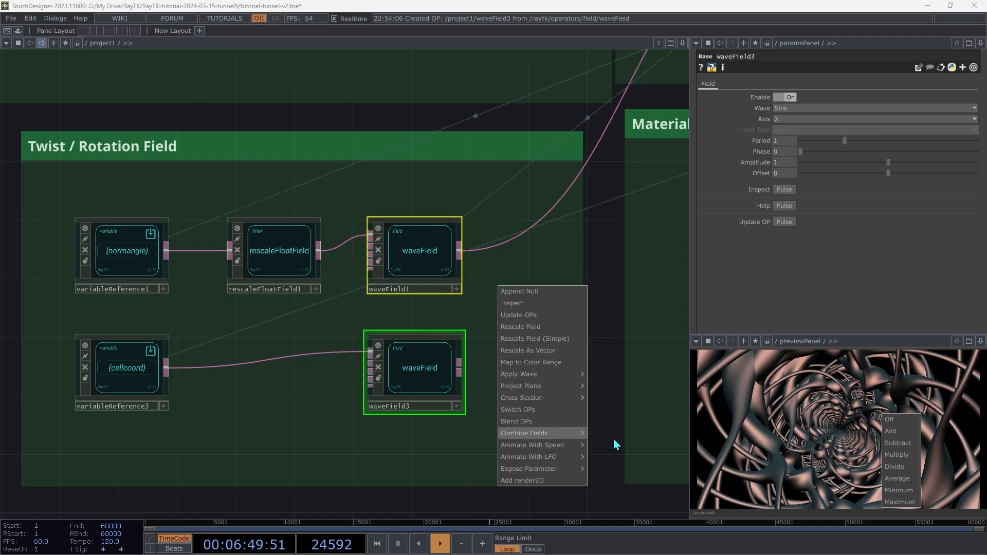
{"action": "left_click", "coordinate": [891, 431]}
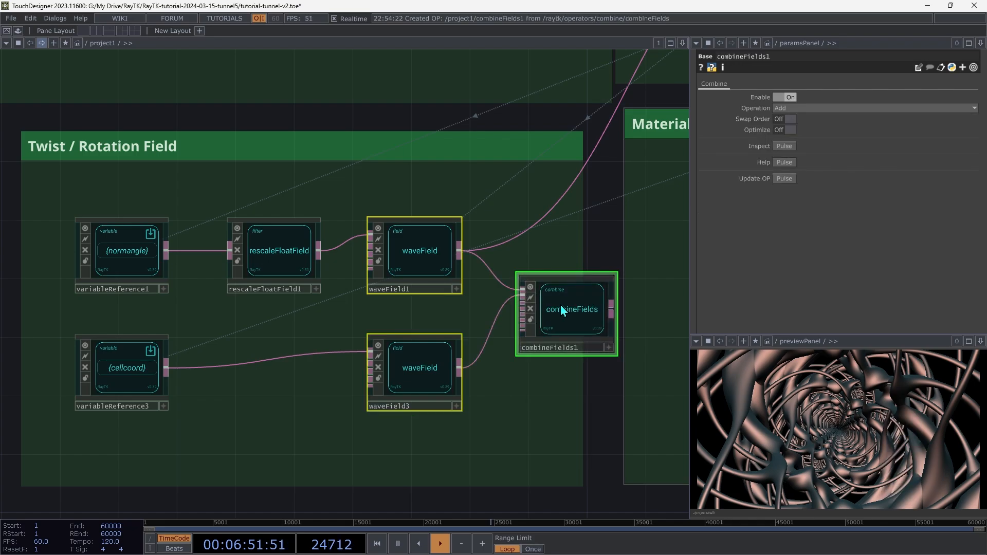
{"action": "left_click_drag", "start_coordinate": [562, 310], "coordinate": [513, 311]}
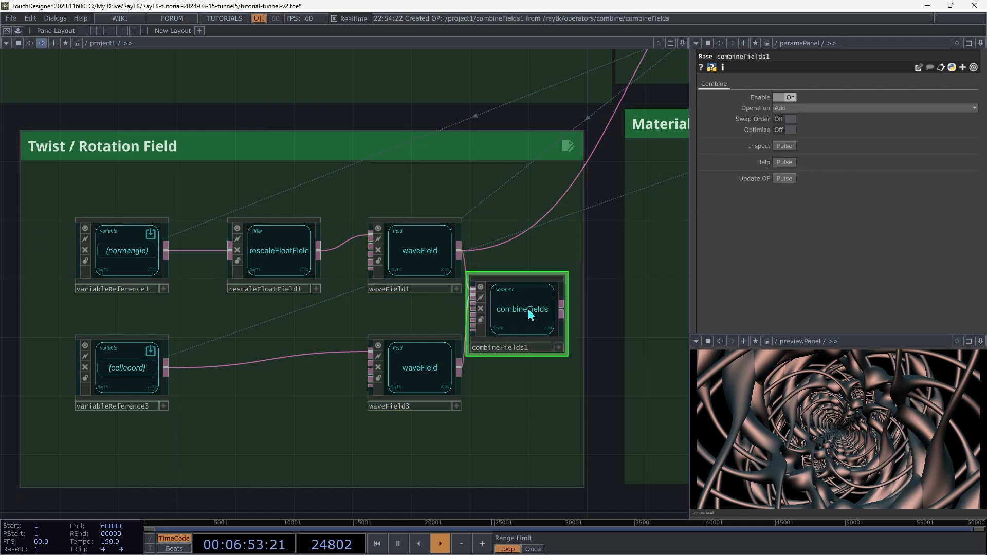
- Feed the combineFields output into waveField1's outgoing connection, and shift both waveField operators and rescaleFloatField1 to even out the spacing
{"action": "left_click", "coordinate": [561, 308]}
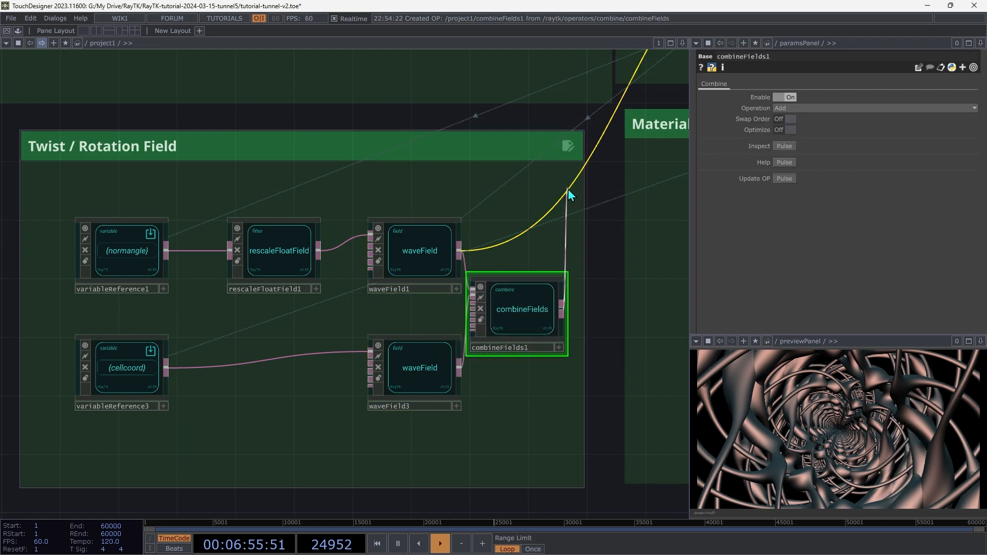
{"action": "left_click", "coordinate": [569, 190]}
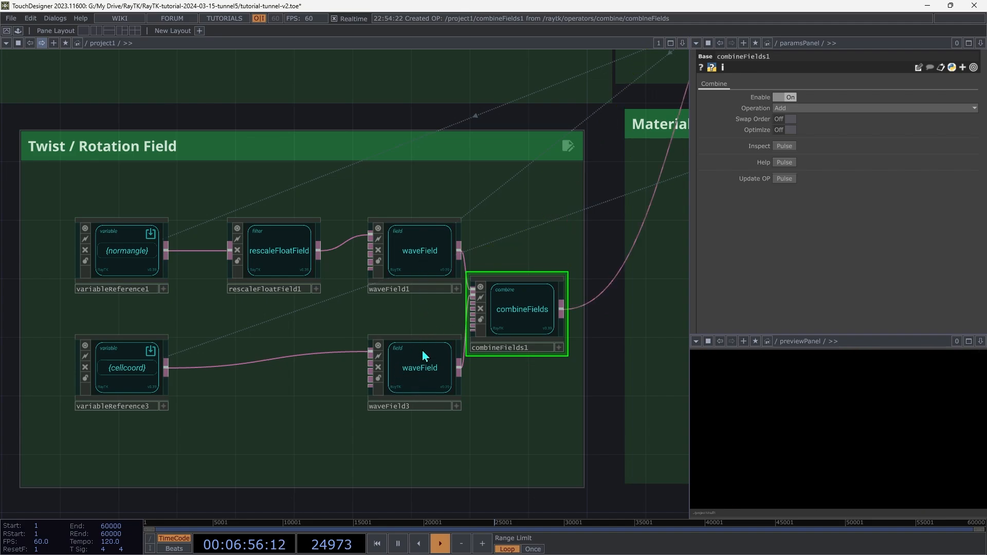
{"action": "left_click_drag", "start_coordinate": [422, 355], "coordinate": [364, 355]}
{"action": "left_click_drag", "start_coordinate": [394, 246], "coordinate": [364, 246]}
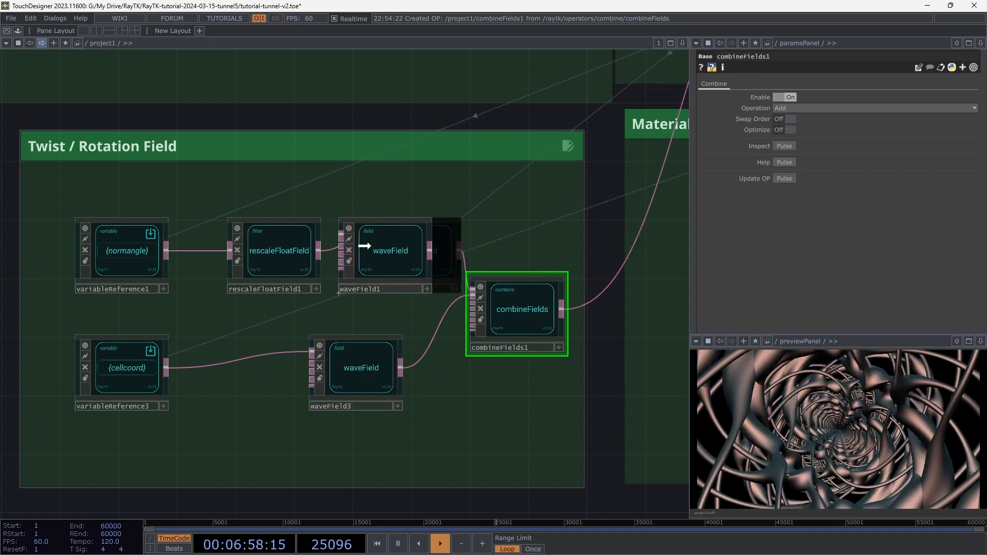
{"action": "left_click_drag", "start_coordinate": [269, 244], "coordinate": [248, 242]}
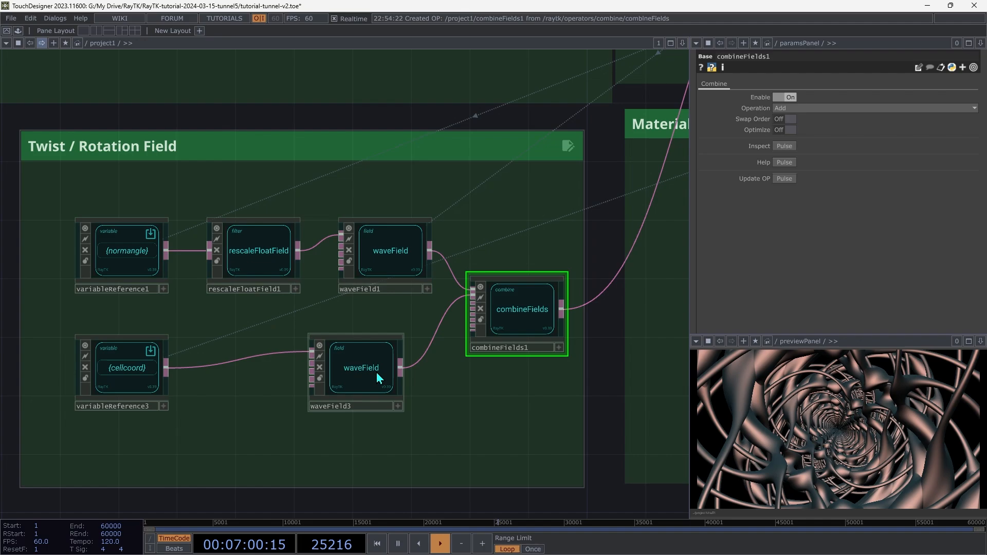
- Set waveField3's Amplitude to 90 and its Period to 6, keeping Phase at 0
{"action": "left_click", "coordinate": [377, 374]}
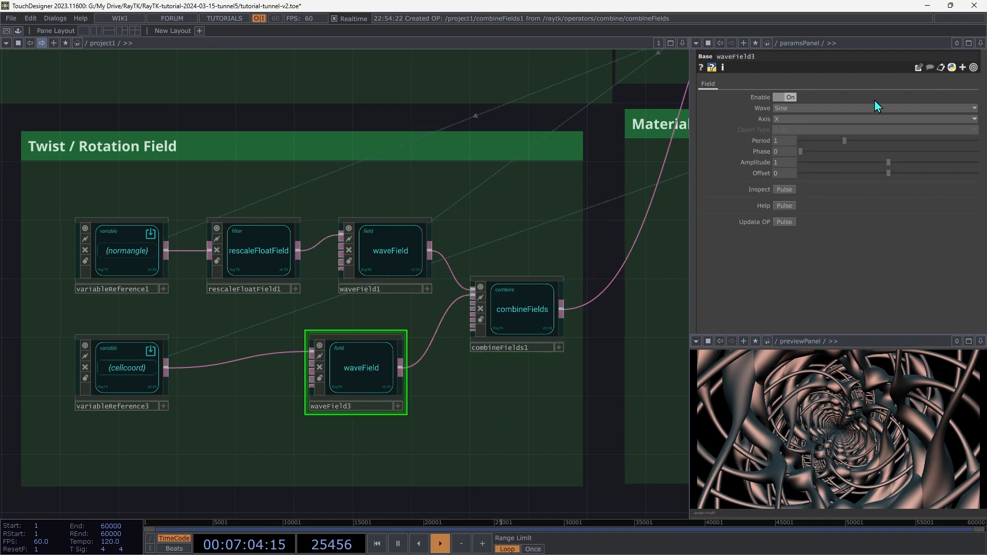
{"action": "left_click", "coordinate": [780, 166]}
{"action": "key", "text": "Tab"}
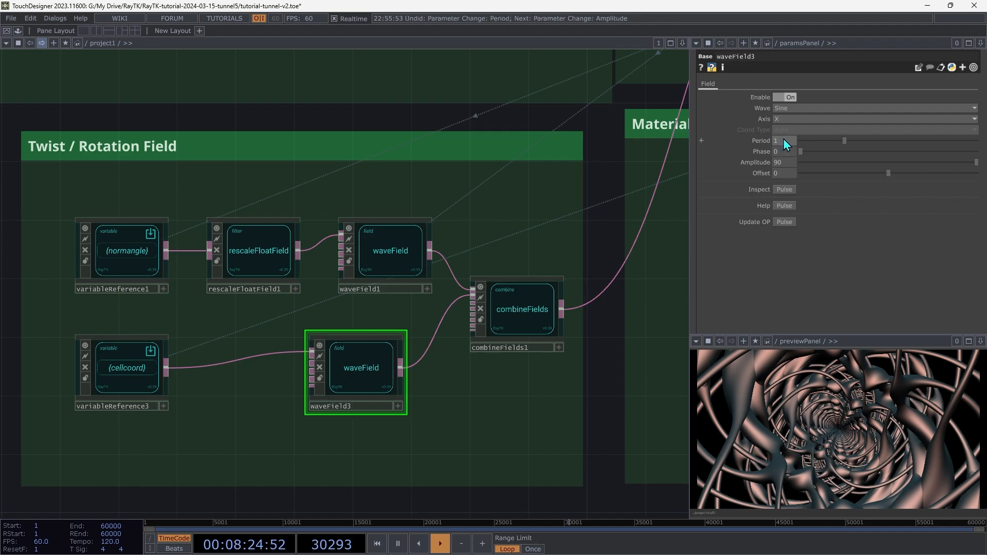
{"action": "mouse_move", "coordinate": [786, 144]}
{"action": "middle_mouse_down"}
{"action": "mouse_move", "coordinate": [788, 123]}
{"action": "mouse_move", "coordinate": [788, 149]}
{"action": "mouse_move", "coordinate": [789, 131]}
{"action": "mouse_move", "coordinate": [833, 131]}
{"action": "mouse_move", "coordinate": [788, 143]}
{"action": "middle_mouse_up"}
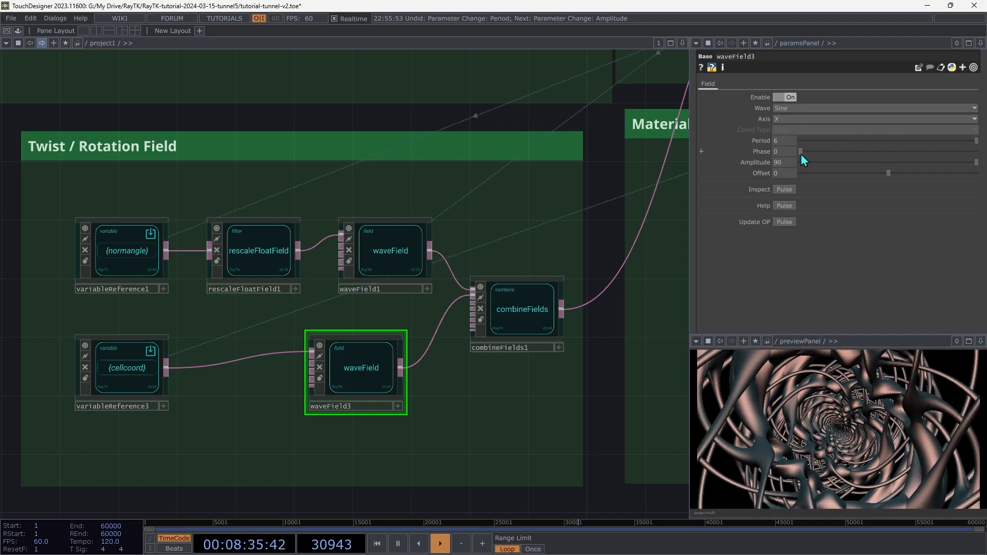
{"action": "left_click_drag", "start_coordinate": [801, 153], "coordinate": [896, 256]}
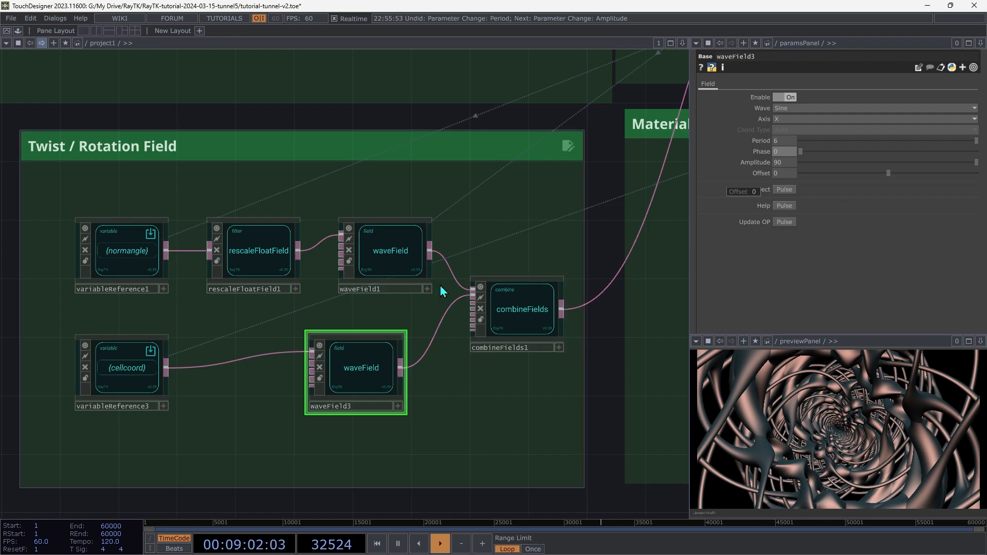
- Bring up the parameters of waveField1 in the Twist / Rotation Field box
{"action": "left_click", "coordinate": [398, 251]}
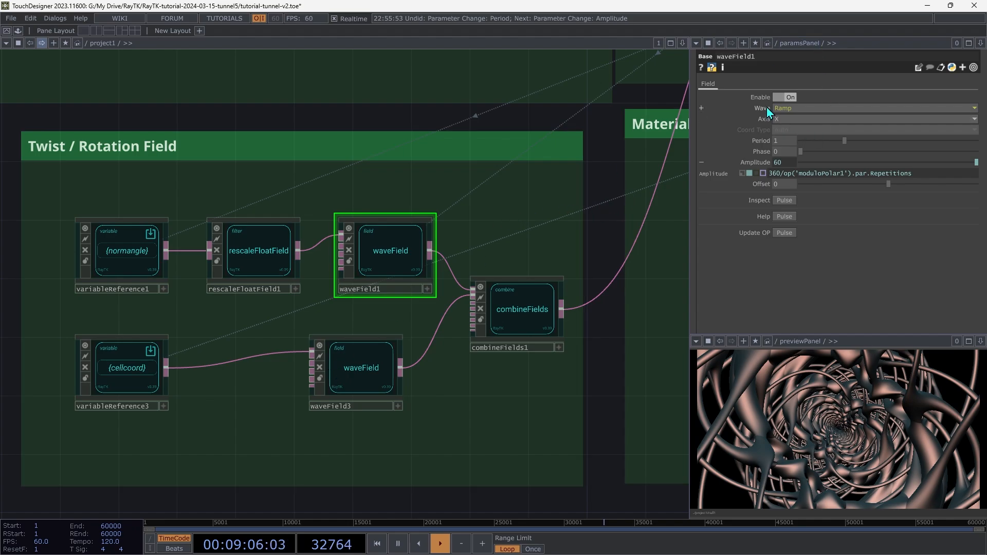
- Make the Wave parameter of the lower waveField read-only and turn on Optimize for the combineFields operator
{"action": "left_click", "coordinate": [354, 374]}
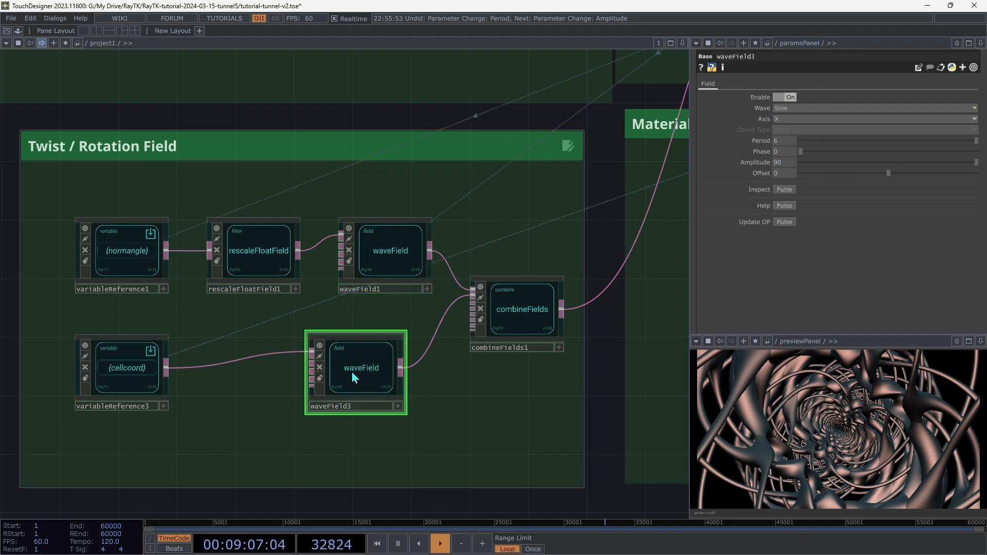
{"action": "right_click", "coordinate": [761, 113]}
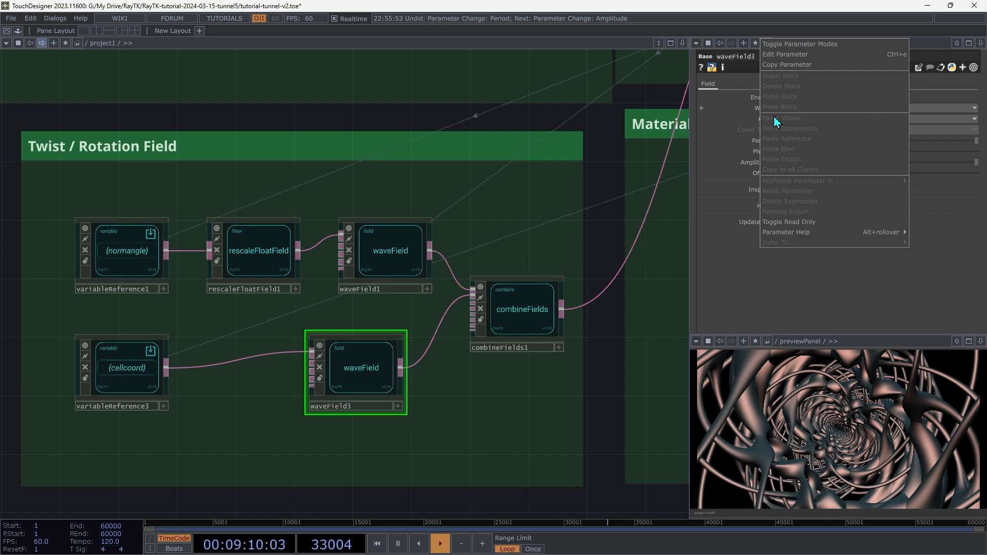
{"action": "left_click", "coordinate": [871, 327]}
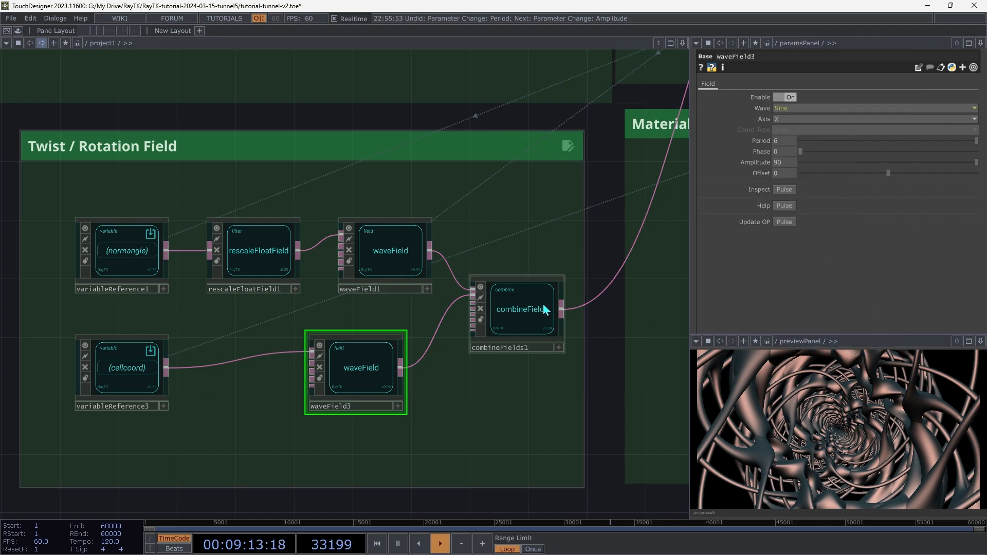
{"action": "left_click", "coordinate": [515, 307]}
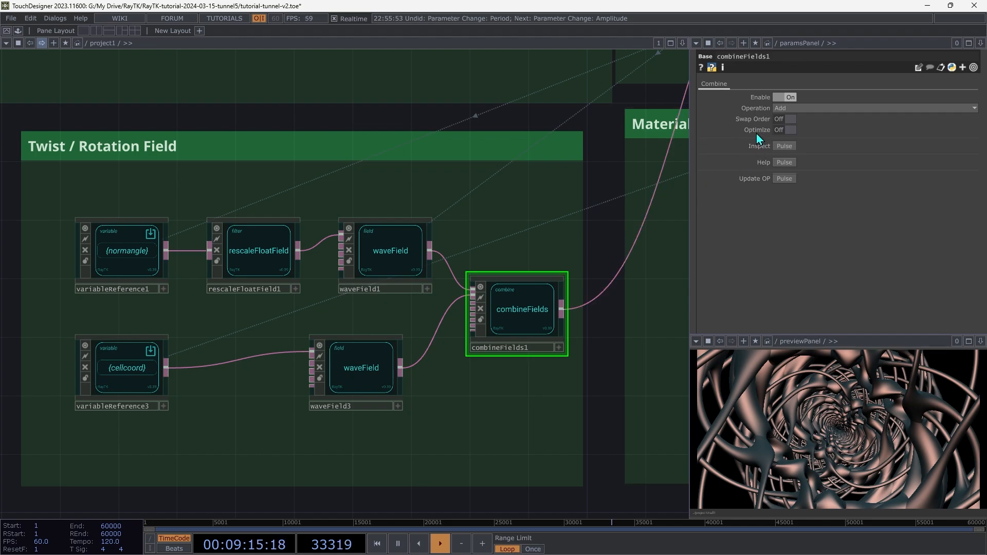
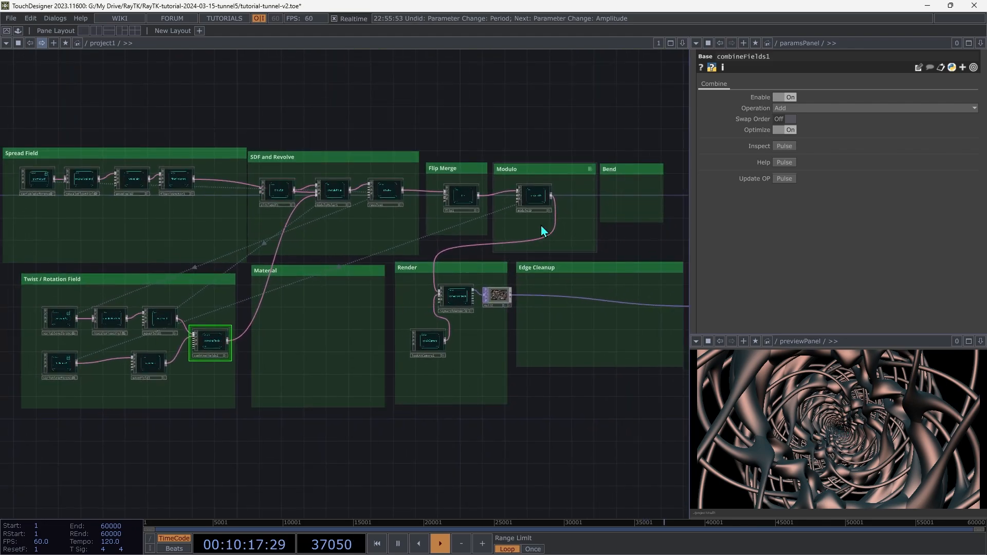
- Create a reference to modulo1D's cellcoord variable and place it in the Spread Field group below the normangle reference
{"action": "left_click", "coordinate": [540, 200]}
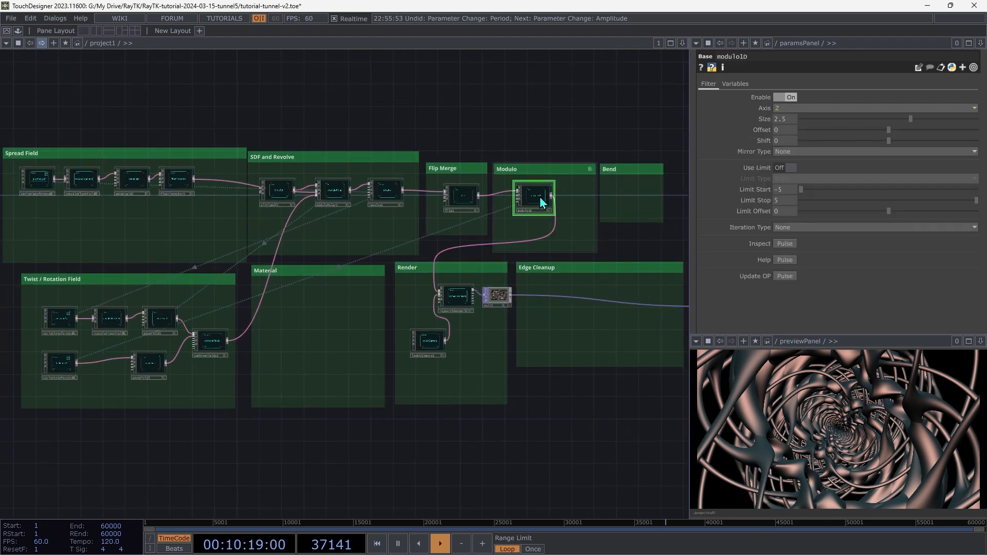
{"action": "right_click", "coordinate": [535, 246]}
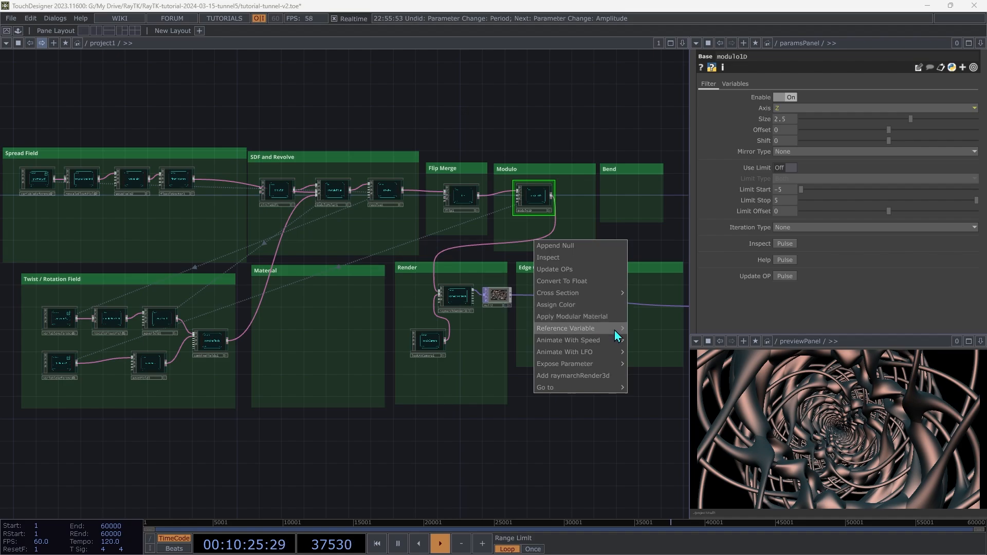
{"action": "left_click", "coordinate": [643, 331]}
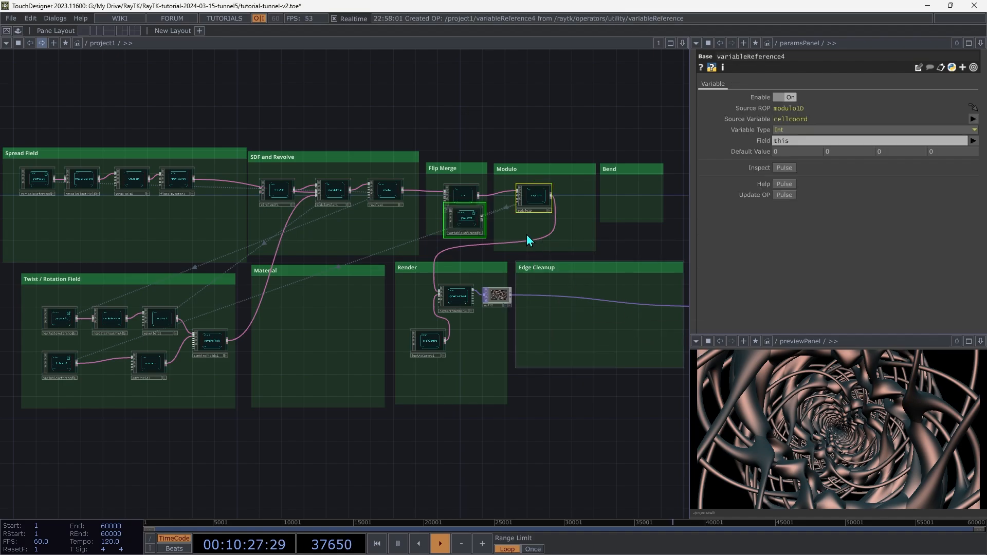
{"action": "left_click_drag", "start_coordinate": [471, 220], "coordinate": [41, 225]}
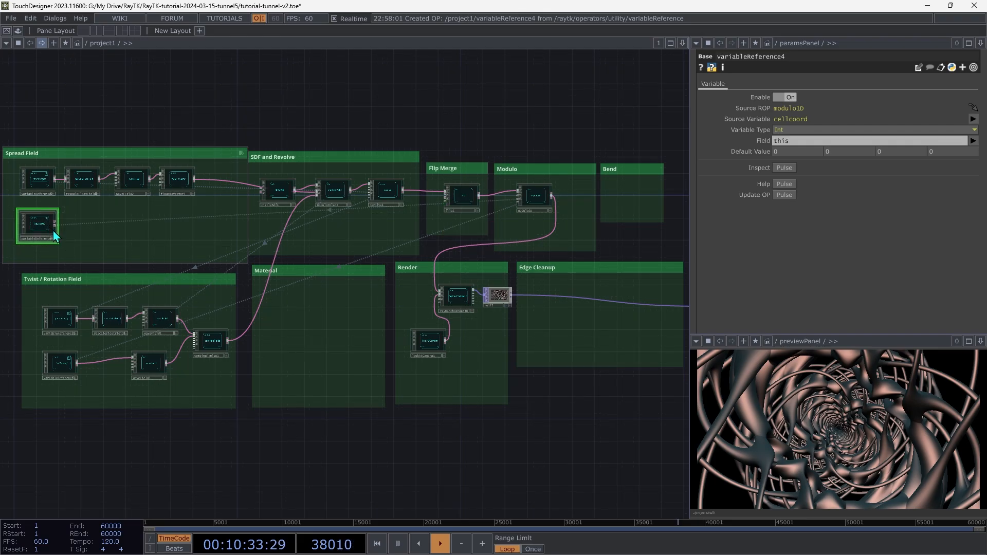
- Apply a Ramp wave to the cellcoord reference in the Spread Field group and set its period to 10
{"action": "scroll", "coordinate": [55, 236], "scroll_direction": "up", "scroll_amount": 5}
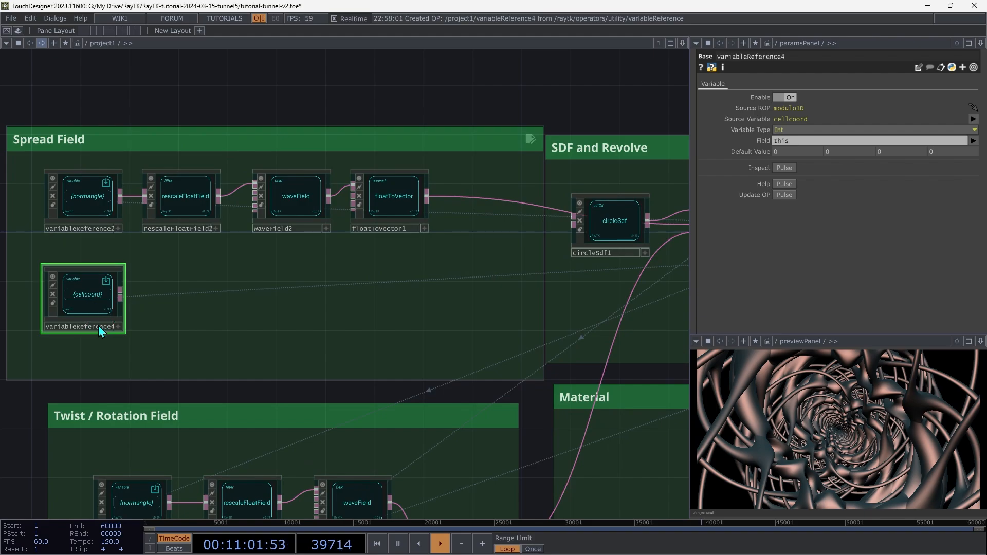
{"action": "right_click", "coordinate": [181, 285]}
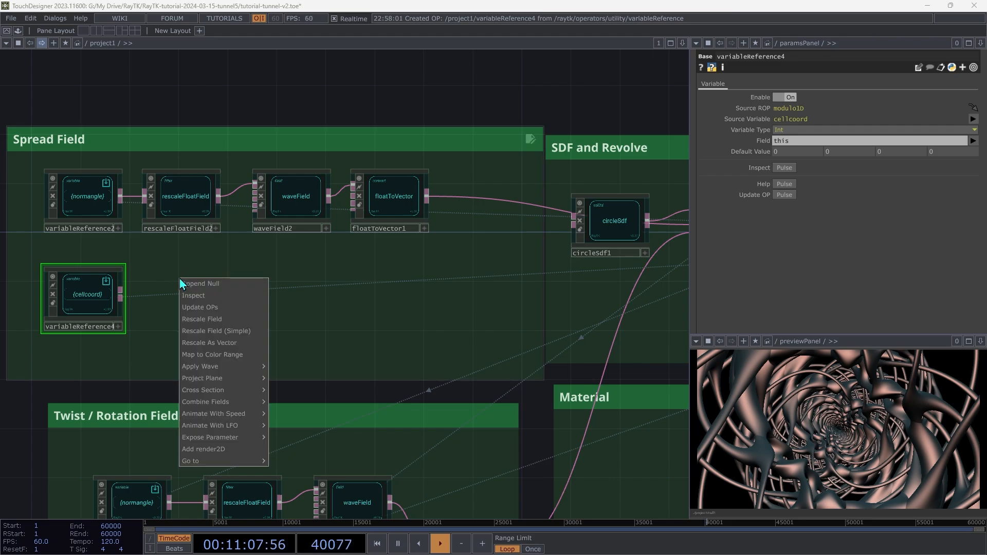
{"action": "mouse_move", "coordinate": [211, 367]}
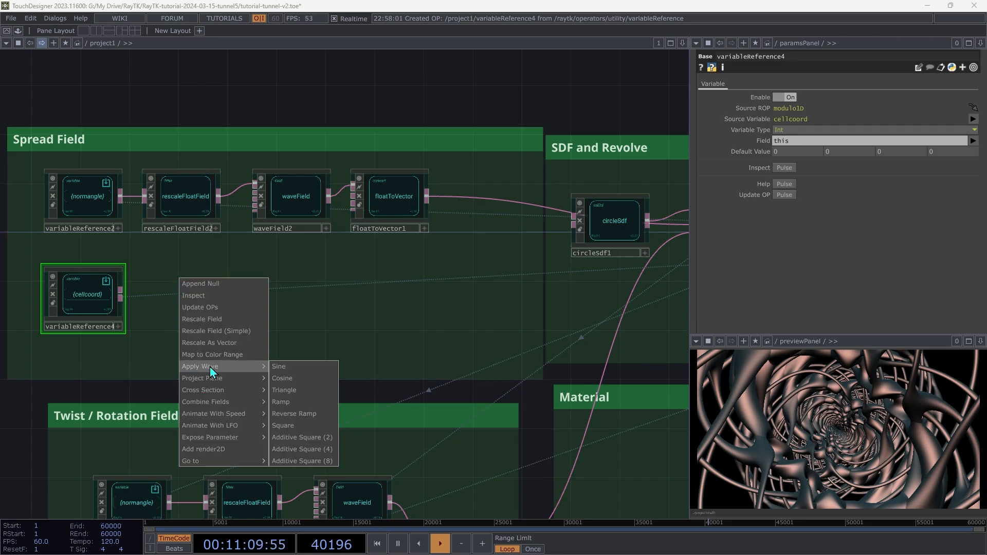
{"action": "left_click", "coordinate": [294, 405]}
{"action": "left_click", "coordinate": [219, 297]}
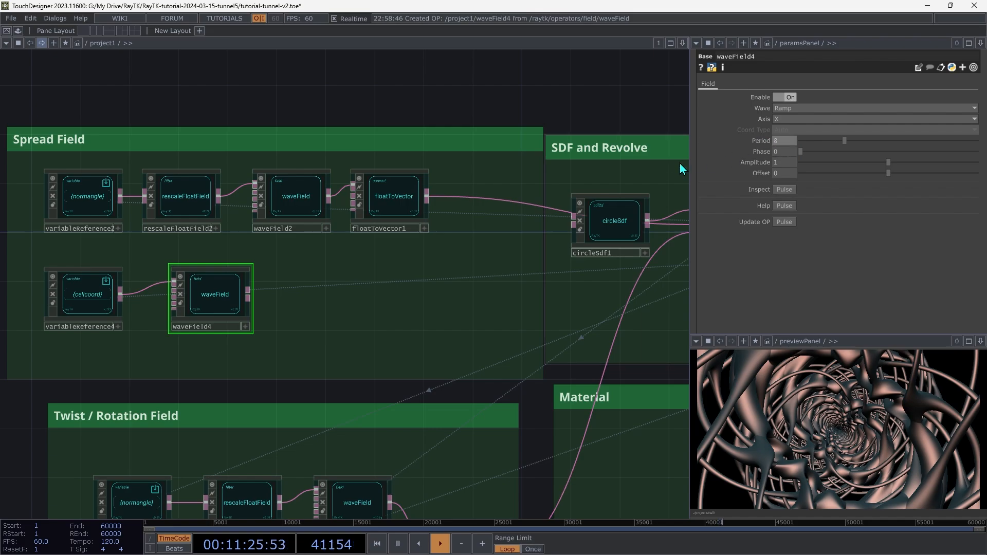
{"action": "type", "text": "10"}
{"action": "key", "text": "Tab"}
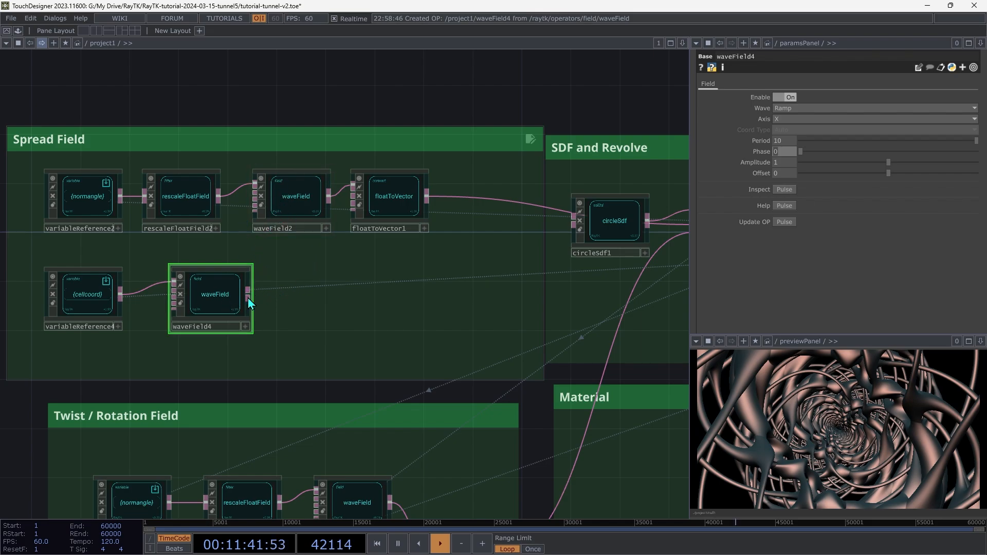
- Connect the new Ramp waveField to the Phase Field input of waveField2 and align it below rescaleFloatField2
{"action": "left_click_drag", "start_coordinate": [249, 294], "coordinate": [246, 200]}
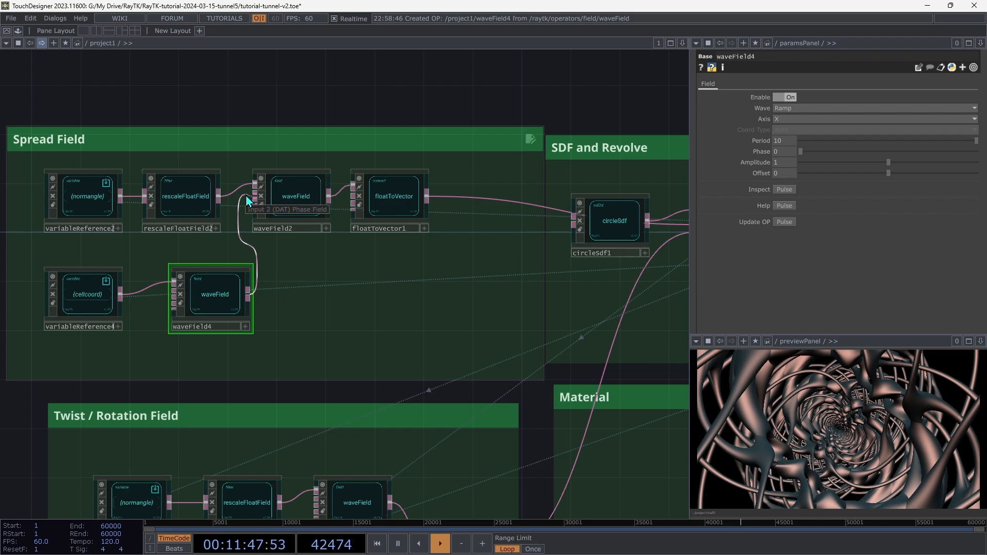
{"action": "left_click_drag", "start_coordinate": [247, 201], "coordinate": [248, 201]}
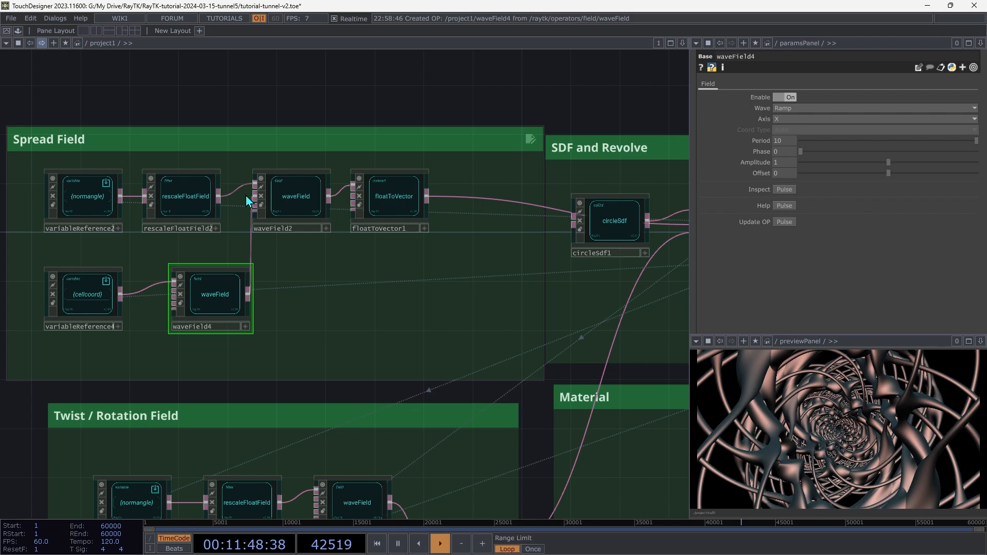
{"action": "left_click_drag", "start_coordinate": [223, 307], "coordinate": [198, 310]}
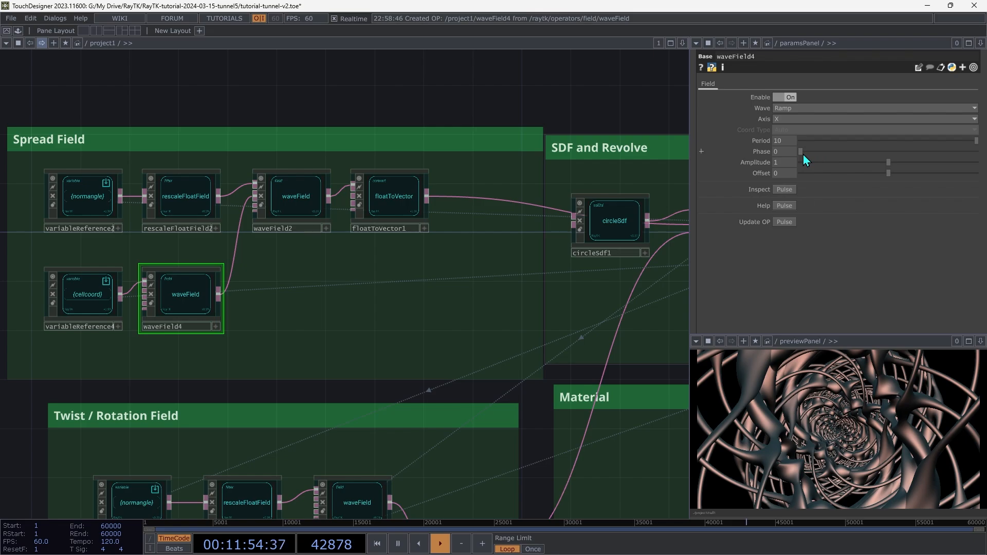
- Try different phase values on the Ramp waveField, such as about 0.56 and 0.16, and return the phase to 0
{"action": "left_click_drag", "start_coordinate": [804, 155], "coordinate": [986, 176]}
{"action": "left_click_drag", "start_coordinate": [946, 225], "coordinate": [985, 539]}
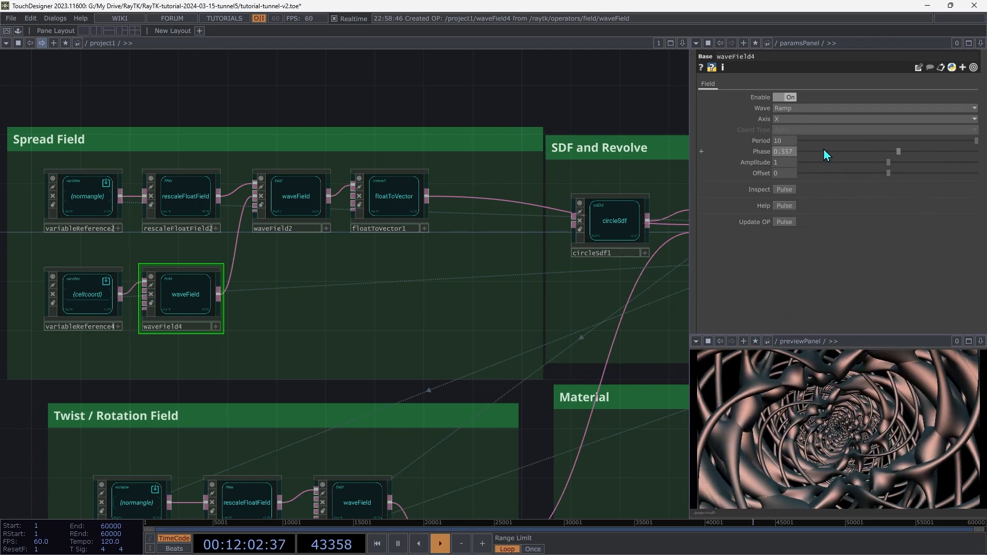
{"action": "left_click_drag", "start_coordinate": [824, 154], "coordinate": [741, 455]}
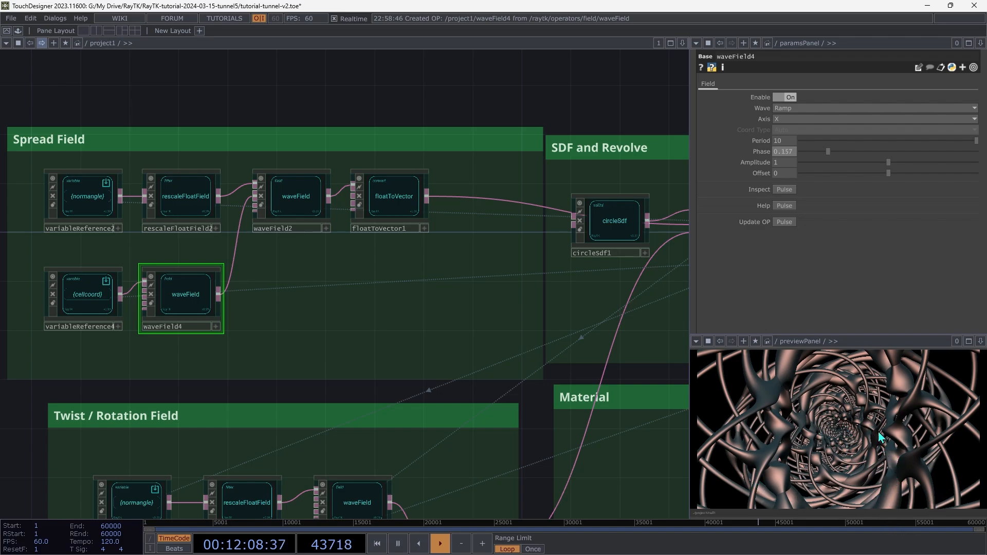
{"action": "left_click_drag", "start_coordinate": [829, 153], "coordinate": [891, 165]}
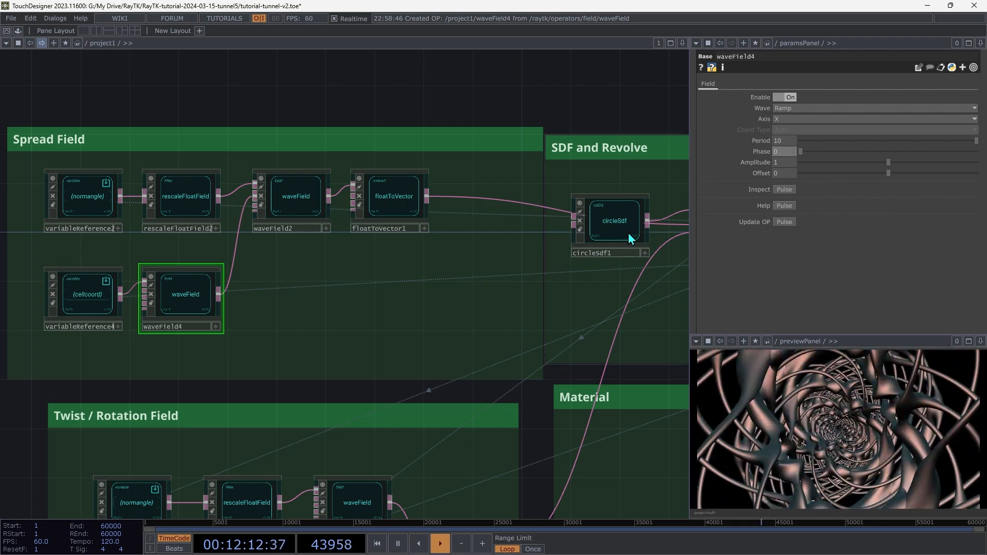
{"action": "key", "text": "ctrl+z"}
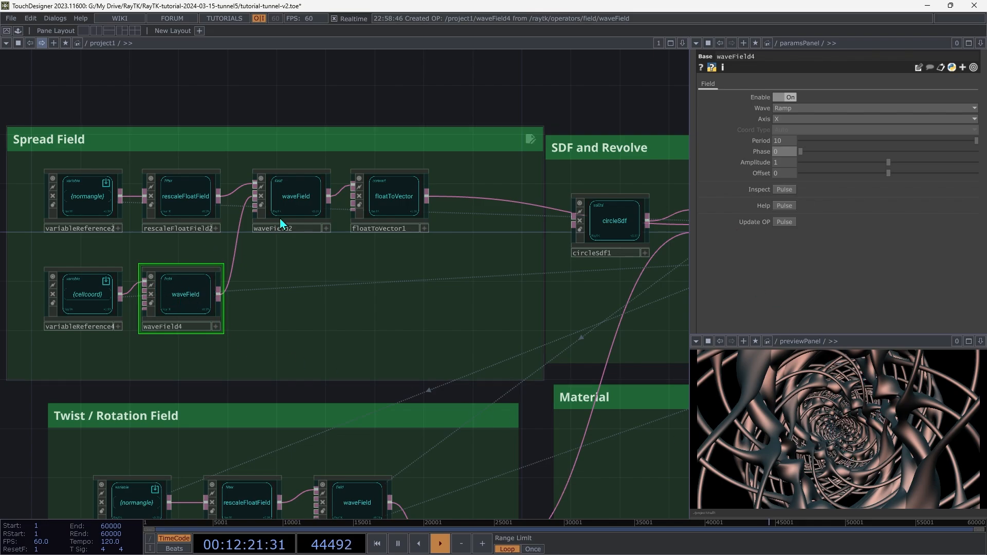
- Try a phase of 1 on the Sine waveField in the Spread Field group and return it to 0
{"action": "left_click", "coordinate": [309, 194]}
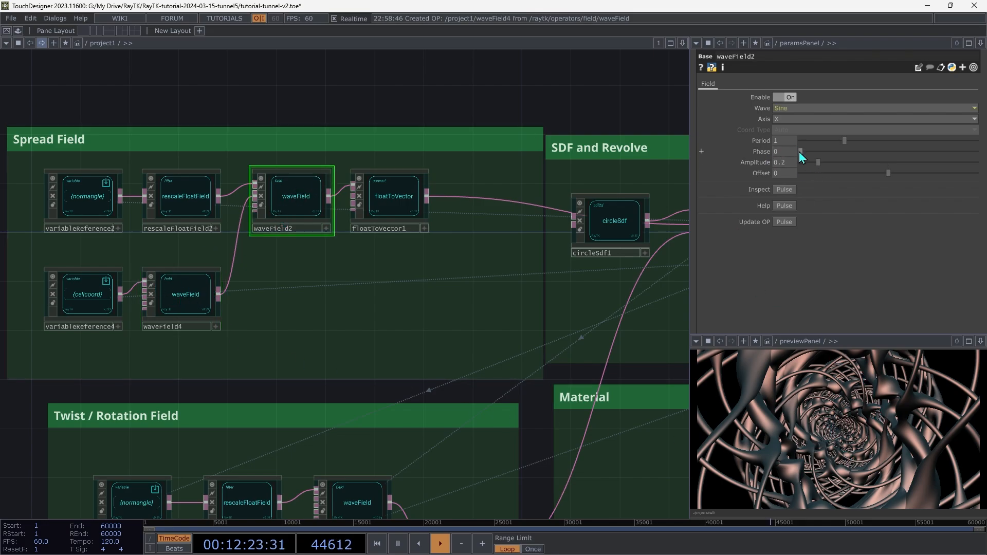
{"action": "left_click", "coordinate": [798, 153]}
{"action": "type", "text": "1"}
{"action": "key", "text": "Tab"}
{"action": "key", "text": "shift+Tab"}
{"action": "key", "text": "BackSpace"}
{"action": "type", "text": "0"}
{"action": "key", "text": "Tab"}
- Make the Wave parameter of the waveField driven by cellcoord read-only
{"action": "left_click", "coordinate": [187, 301]}
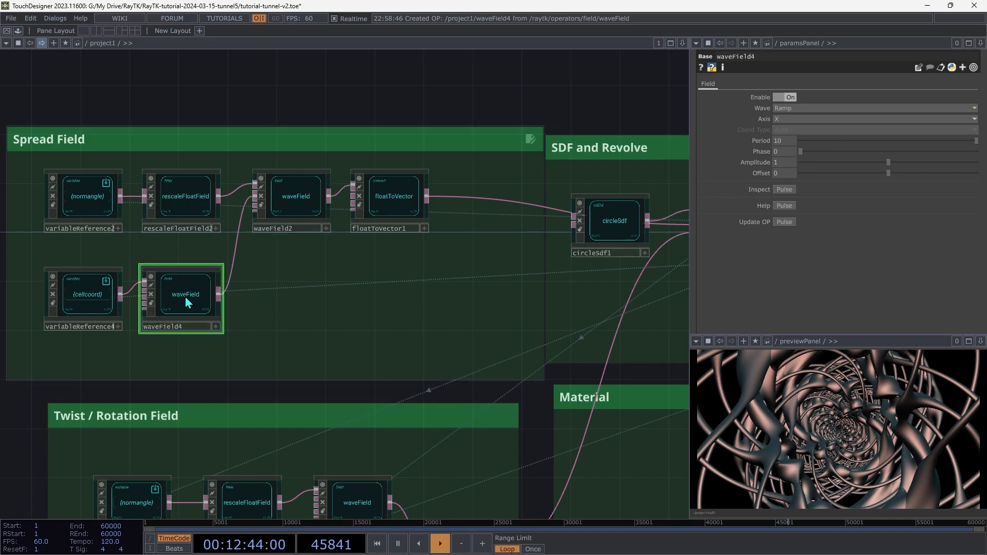
{"action": "right_click", "coordinate": [761, 119]}
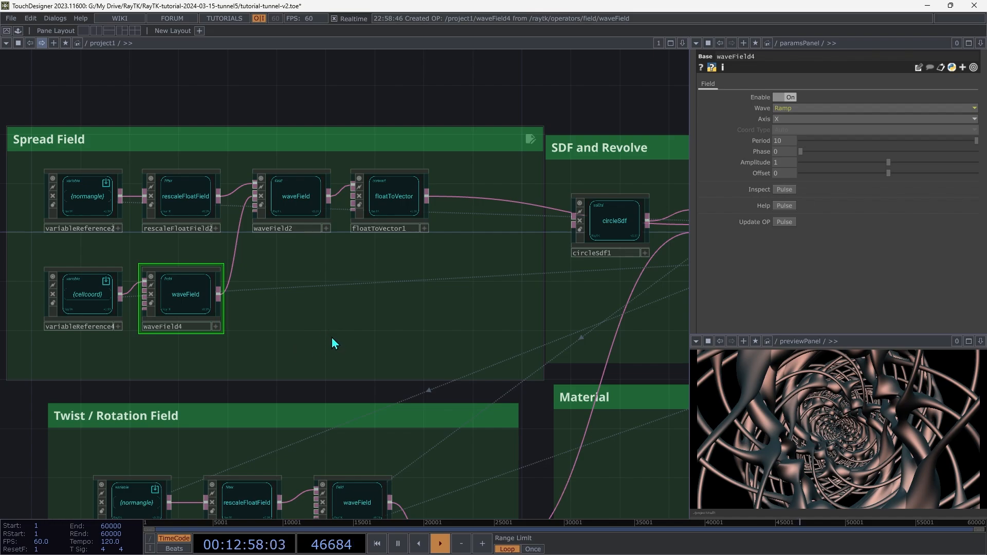
- Find the bend operator in the RayTK Palette and place it in the Bend group
{"action": "scroll", "coordinate": [333, 344], "scroll_direction": "right", "scroll_amount": 10}
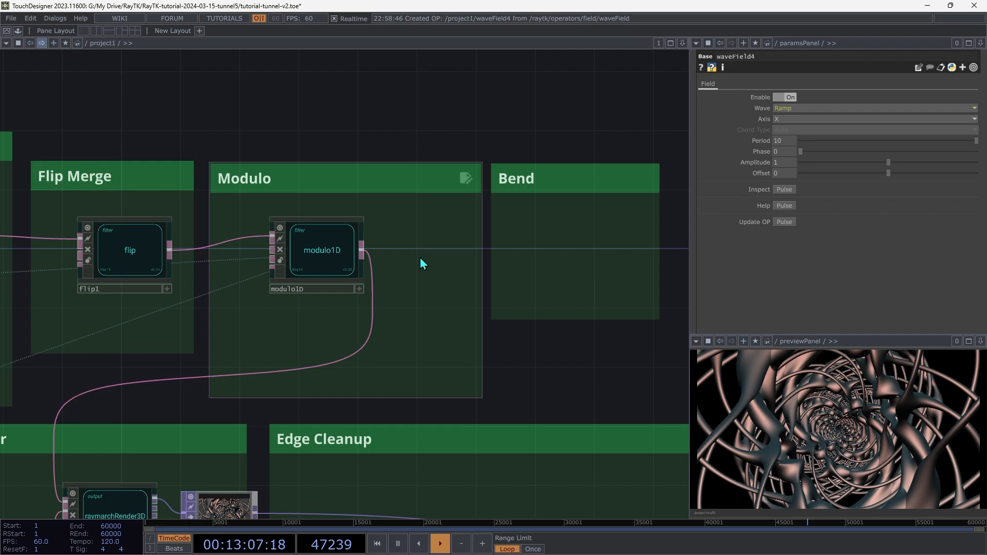
{"action": "key", "text": "ctrl+b"}
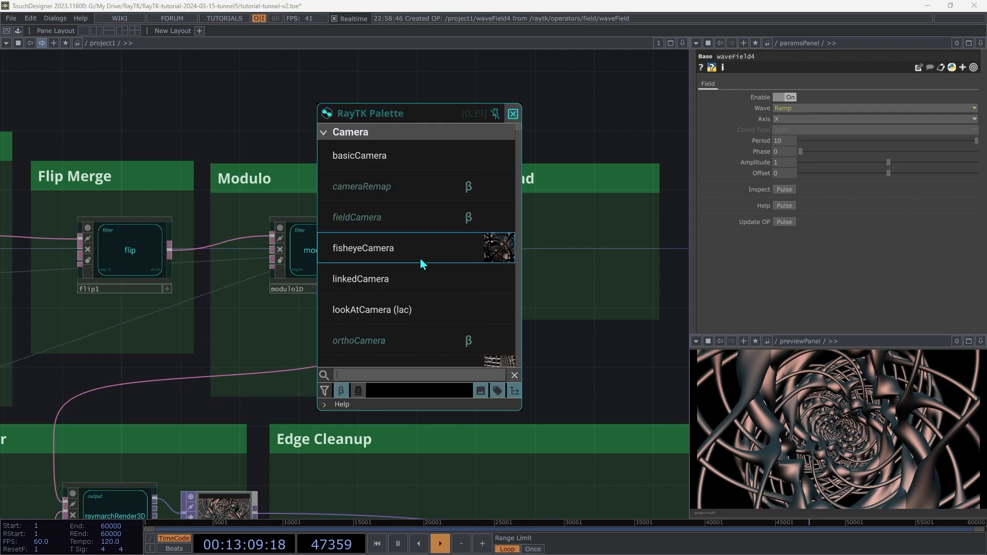
{"action": "type", "text": "bend"}
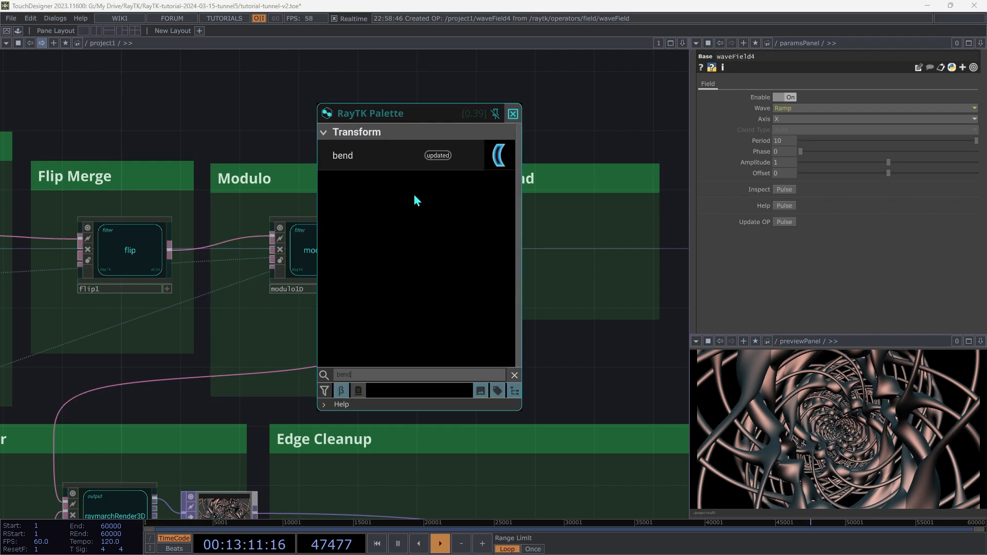
{"action": "left_click", "coordinate": [379, 159]}
{"action": "left_click", "coordinate": [544, 265]}
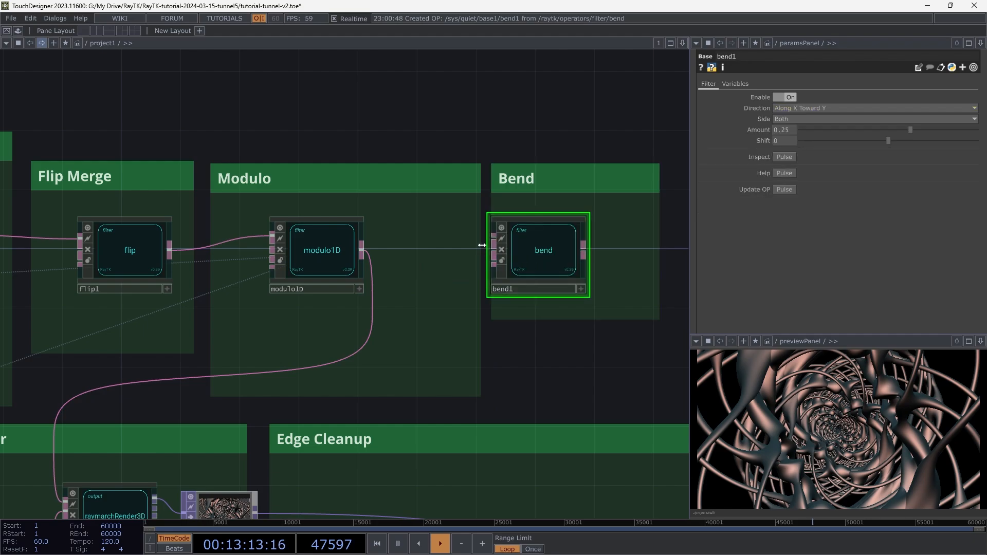
- Wire the bend operator between modulo1D and raymarchRender3D and center it within the Bend group
{"action": "left_click_drag", "start_coordinate": [493, 239], "coordinate": [362, 250]}
{"action": "left_click_drag", "start_coordinate": [583, 255], "coordinate": [318, 374]}
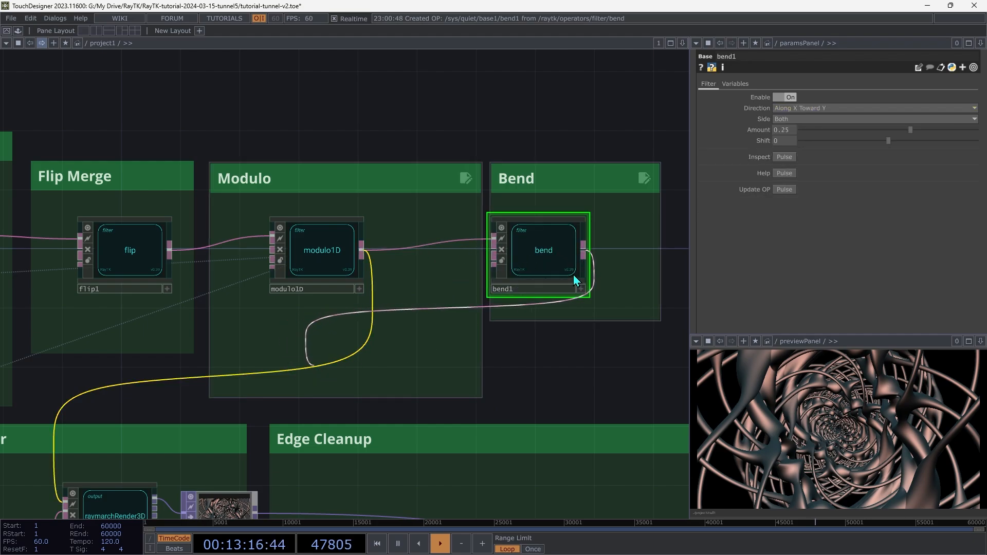
{"action": "left_click_drag", "start_coordinate": [512, 254], "coordinate": [543, 255]}
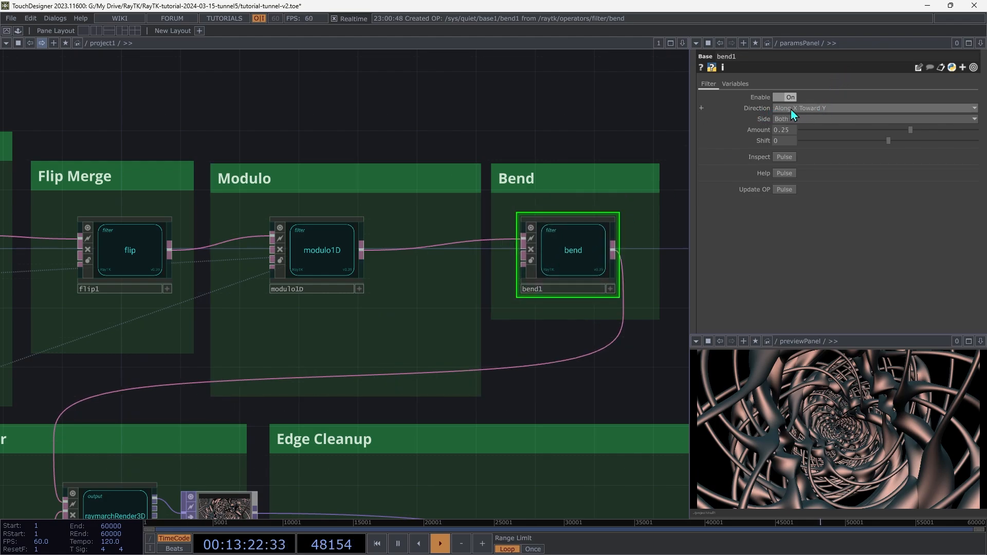
- Set the bend's direction to Along Z Toward X, its amount to about -0.15 and its side to Negative
{"action": "left_click", "coordinate": [851, 109]}
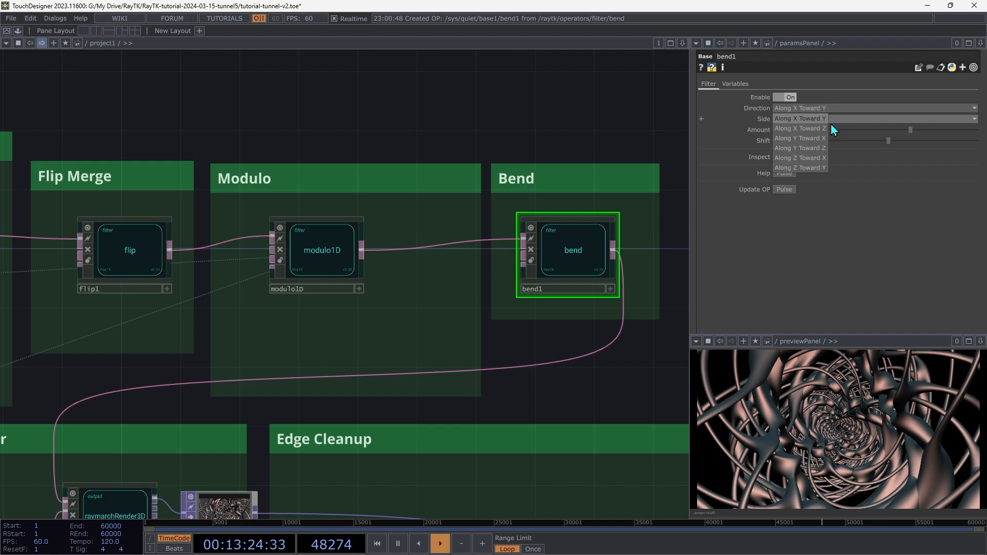
{"action": "left_click", "coordinate": [819, 159]}
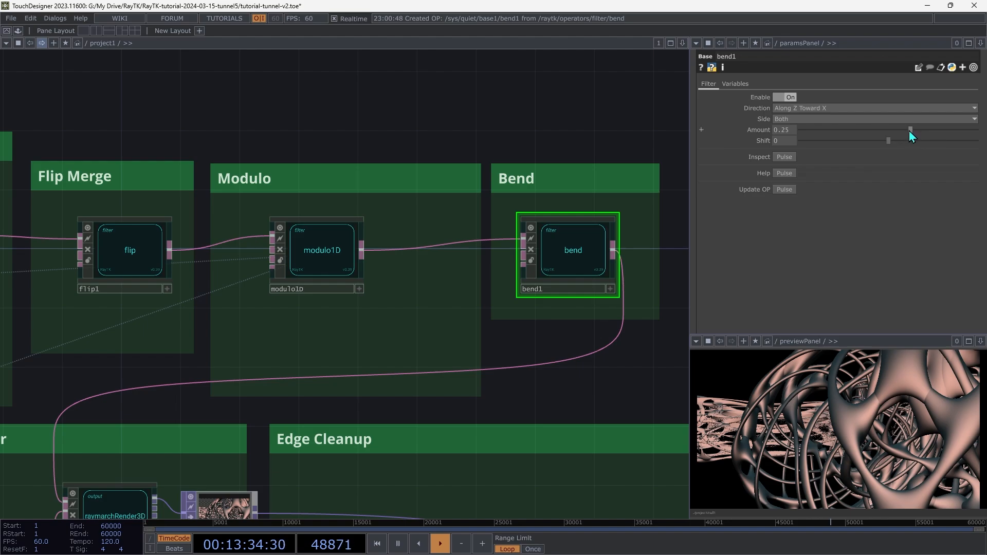
{"action": "left_click_drag", "start_coordinate": [912, 131], "coordinate": [853, 171]}
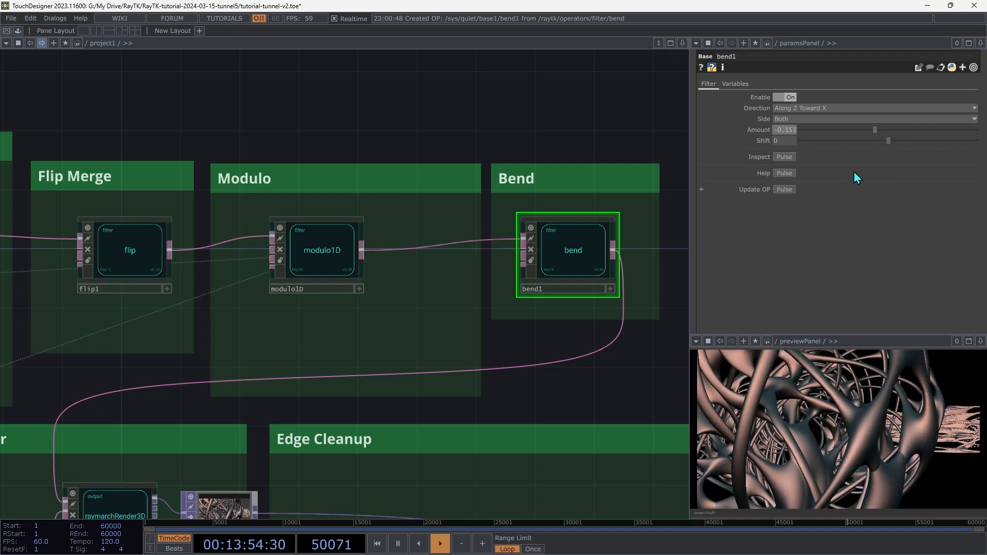
{"action": "left_click", "coordinate": [782, 120]}
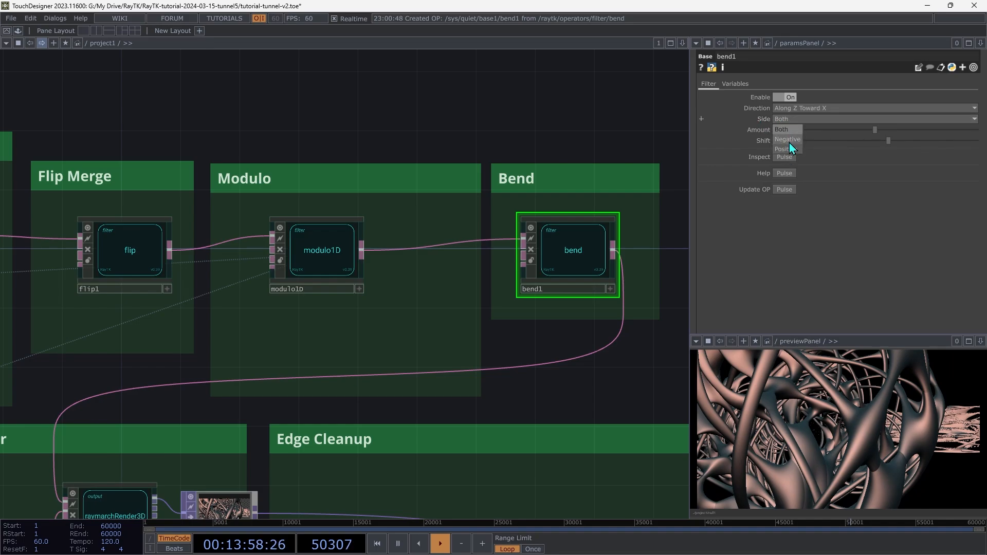
{"action": "left_click", "coordinate": [790, 142]}
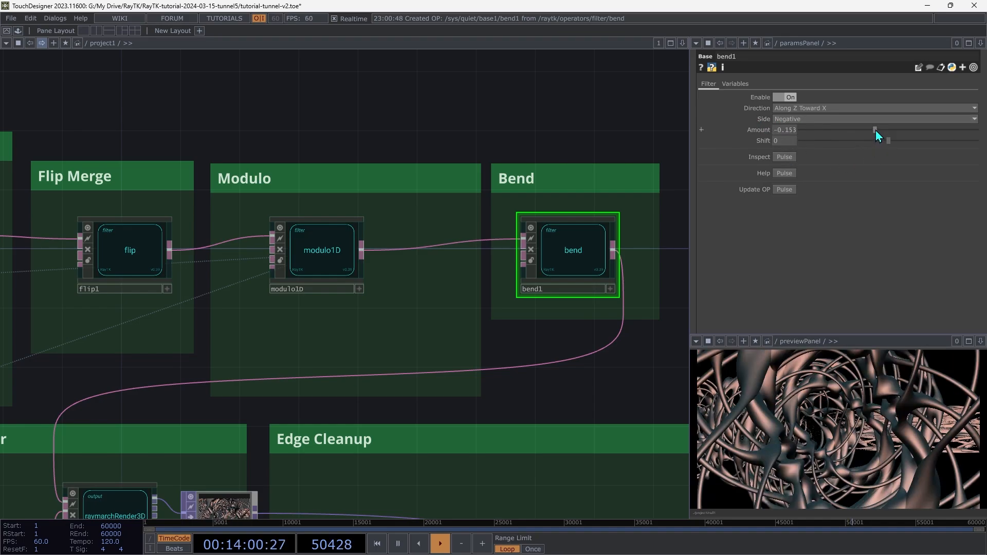
- Try a bend amount of about 0.037 and different modulo1D shifts, then return the modulo1D shift to 0
{"action": "left_click_drag", "start_coordinate": [876, 131], "coordinate": [893, 186]}
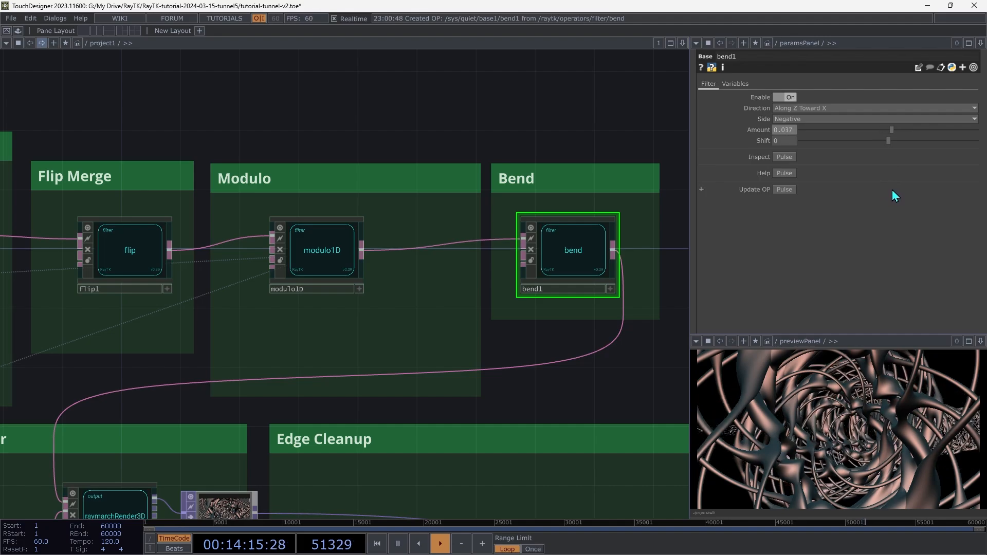
{"action": "left_click", "coordinate": [317, 247]}
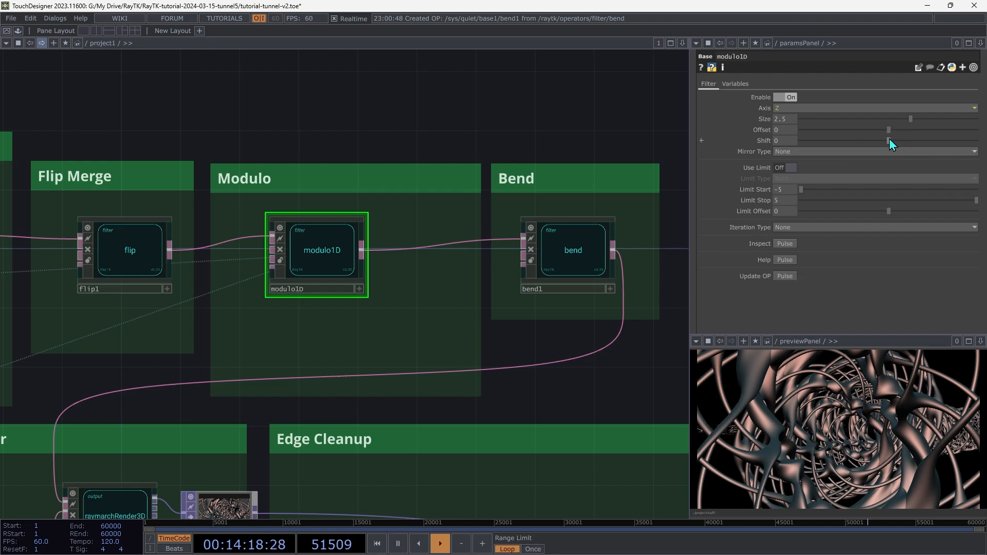
{"action": "left_click_drag", "start_coordinate": [889, 141], "coordinate": [914, 140]}
{"action": "left_click_drag", "start_coordinate": [863, 165], "coordinate": [846, 371]}
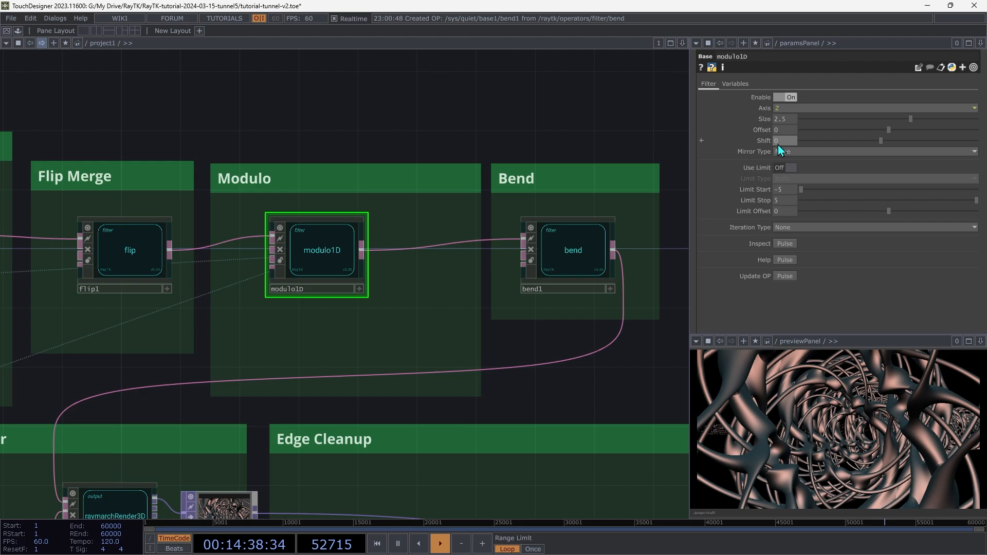
{"action": "type", "text": "0"}
{"action": "key", "text": "Tab"}
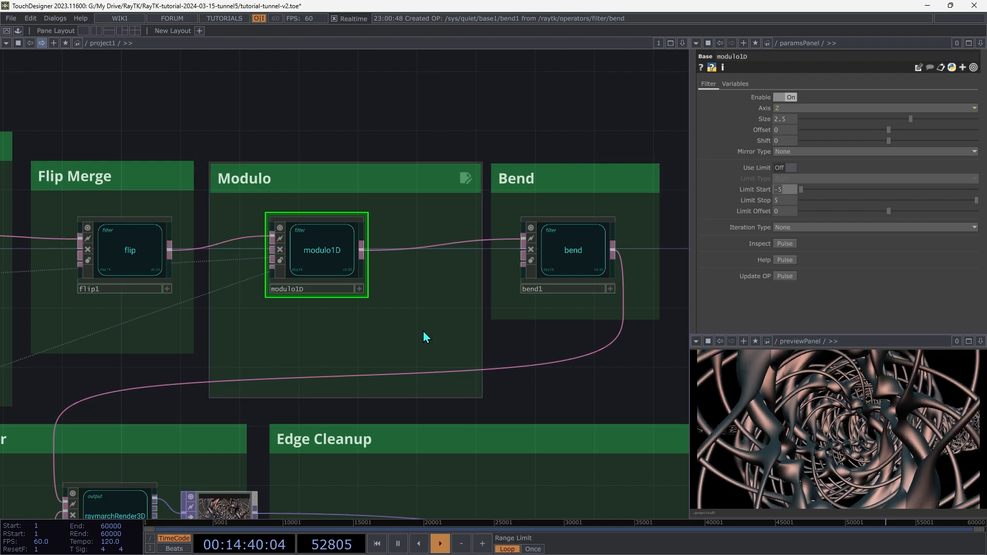
- Set the bend operator's amount to -0.03
{"action": "left_click", "coordinate": [569, 257]}
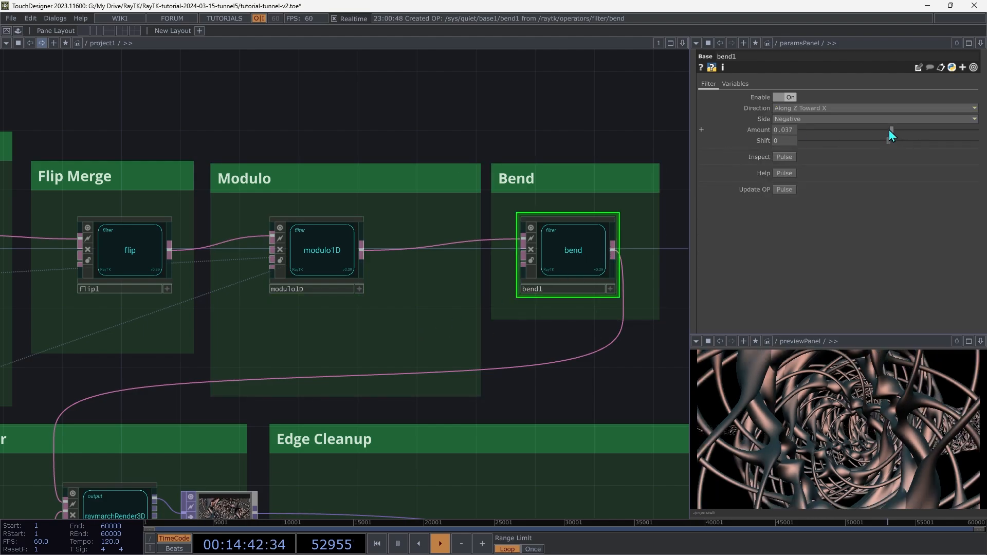
{"action": "left_click_drag", "start_coordinate": [888, 130], "coordinate": [864, 206]}
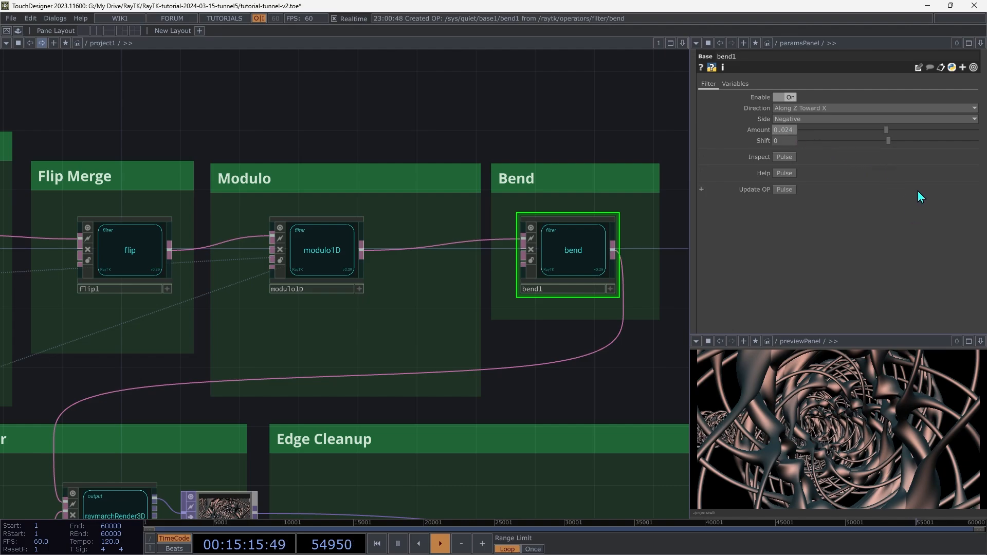
{"action": "key", "text": "ctrl+z"}
{"action": "type", "text": "4"}
{"action": "key", "text": "Home"}
{"action": "type", "text": "-"}
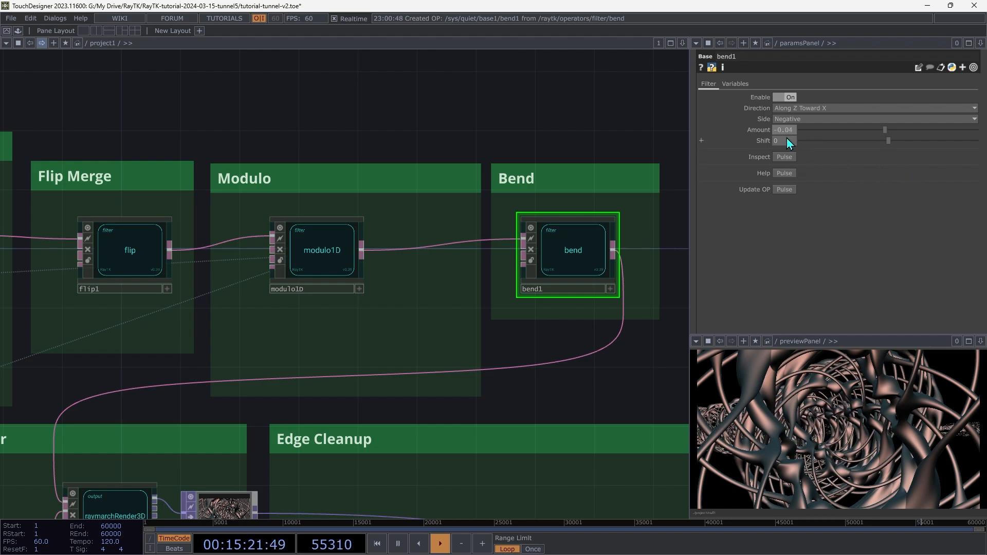
{"action": "middle_click_drag", "start_coordinate": [796, 129], "coordinate": [805, 147]}
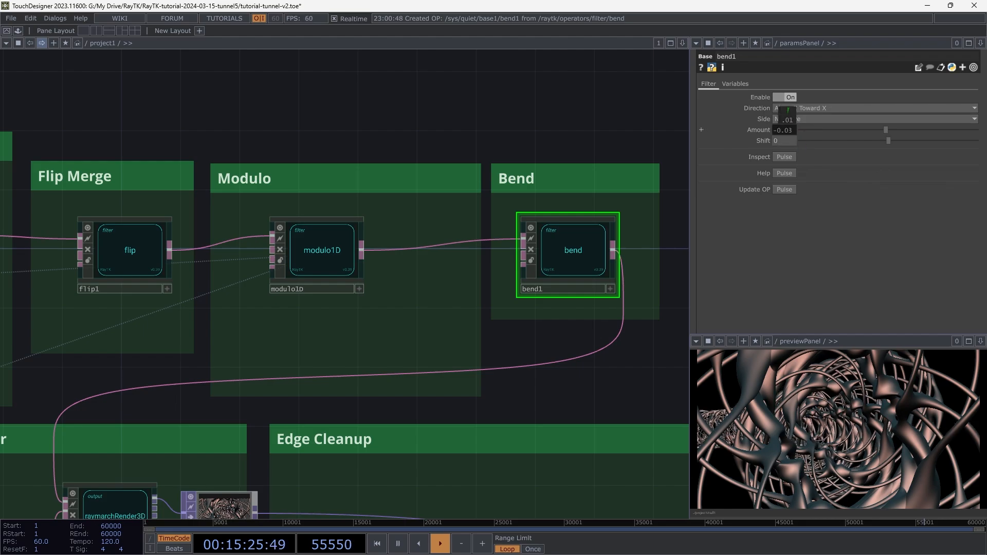
{"action": "middle_click_drag", "start_coordinate": [787, 110], "coordinate": [796, 138]}
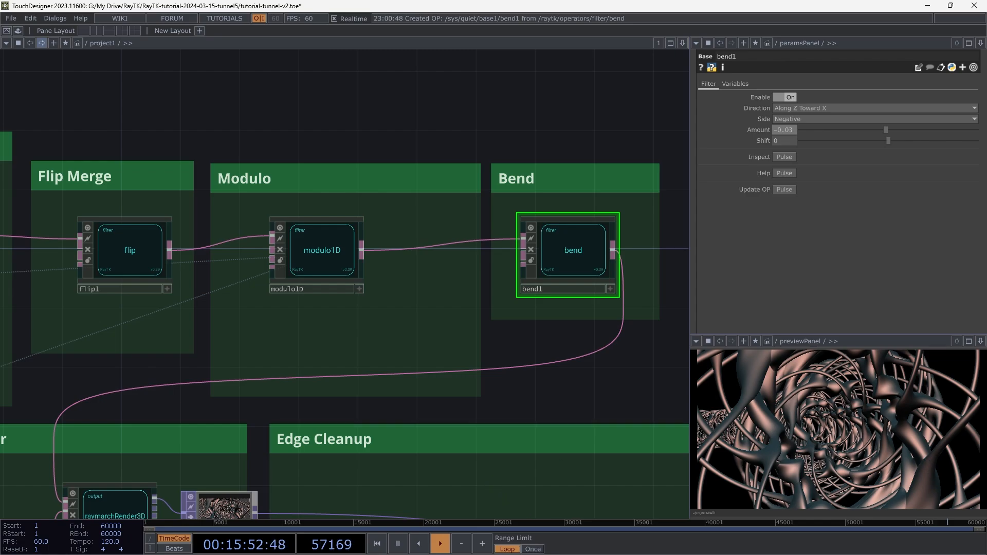
{"action": "left_click_drag", "start_coordinate": [575, 509], "coordinate": [986, 175]}
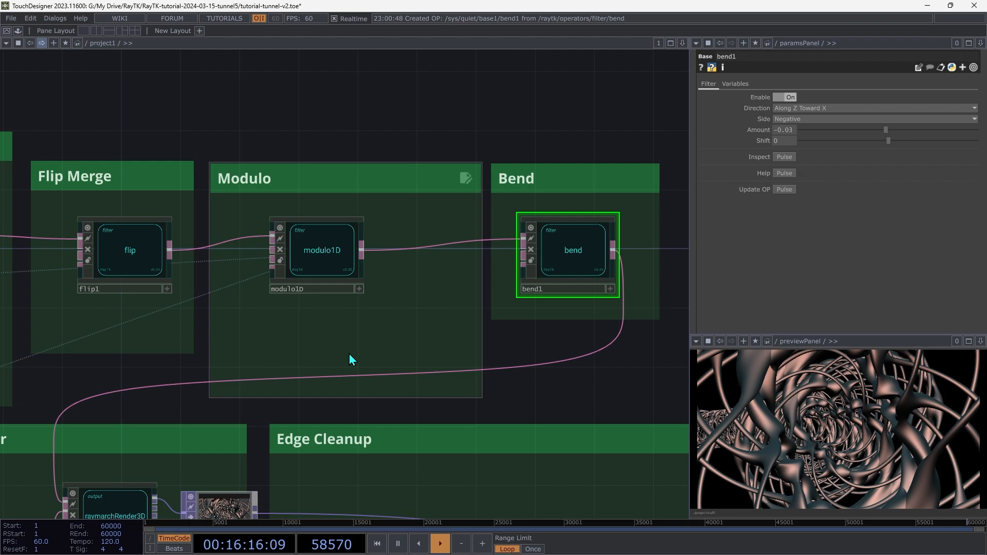
- Apply a modular material to the bend operator and wire the modularMat output into raymarchRender3D
{"action": "right_click", "coordinate": [362, 338]}
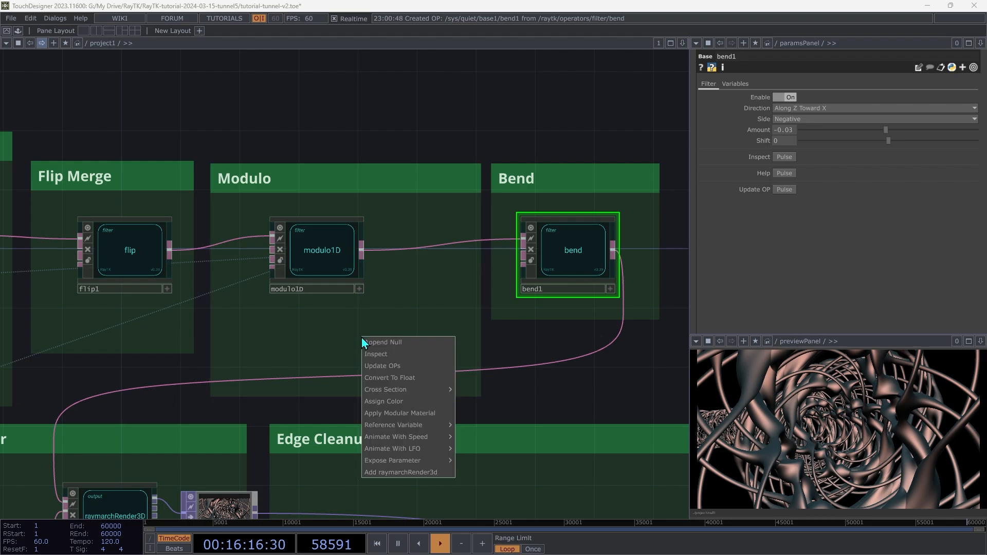
{"action": "left_click", "coordinate": [401, 414]}
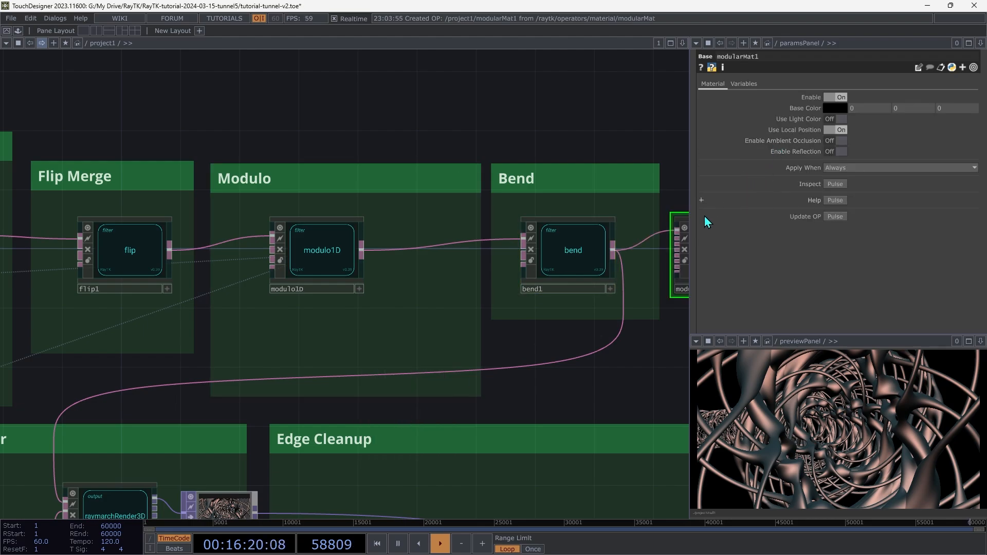
{"action": "left_click_drag", "start_coordinate": [675, 228], "coordinate": [319, 302]}
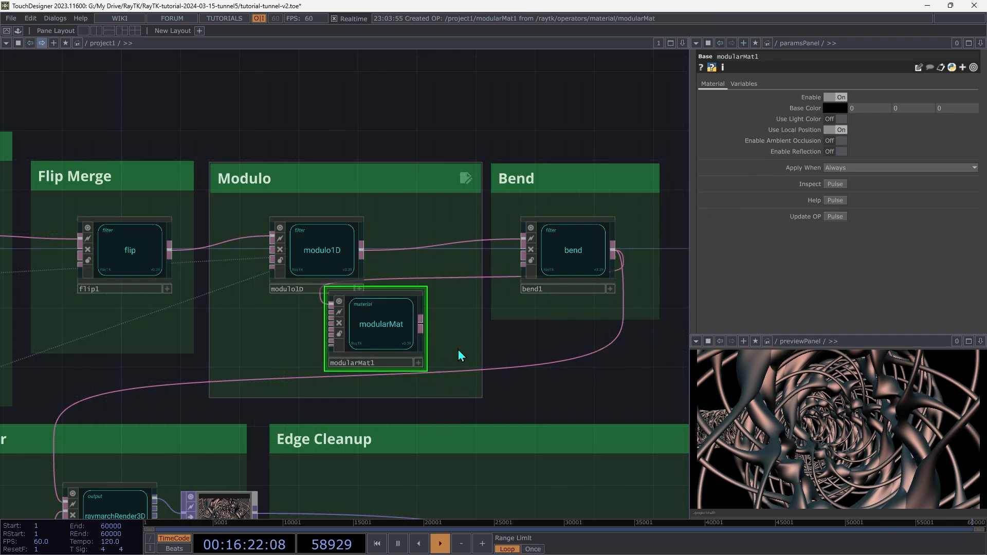
{"action": "left_click_drag", "start_coordinate": [425, 333], "coordinate": [441, 381]}
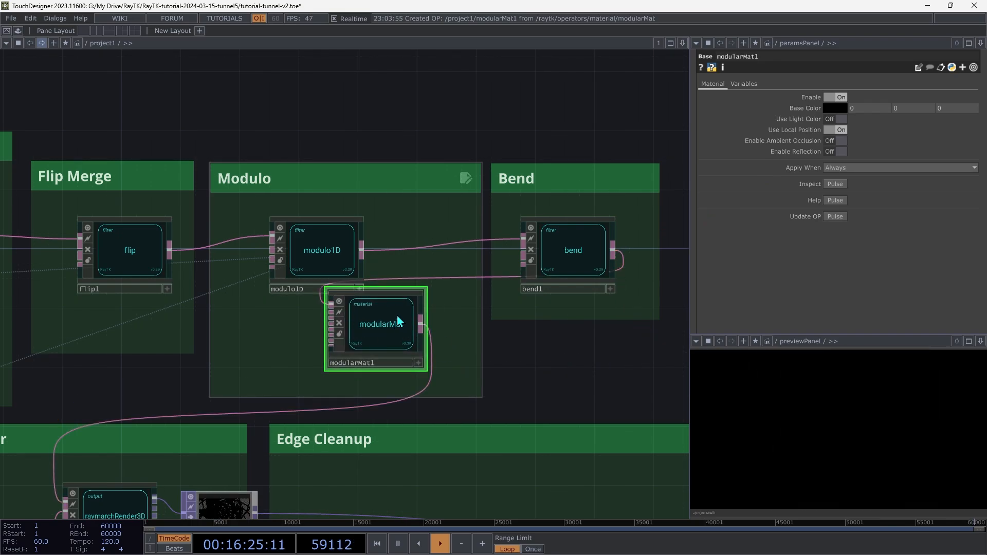
- Move the modularMat operator into the upper part of the Material group, near its Render-side edge
{"action": "left_click_drag", "start_coordinate": [392, 324], "coordinate": [478, 106]}
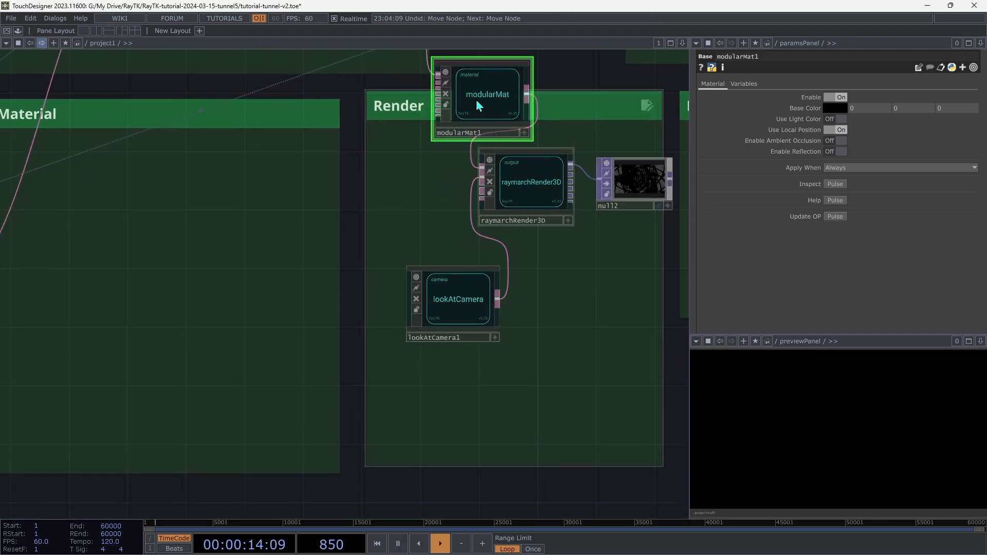
{"action": "left_click_drag", "start_coordinate": [478, 106], "coordinate": [131, 221]}
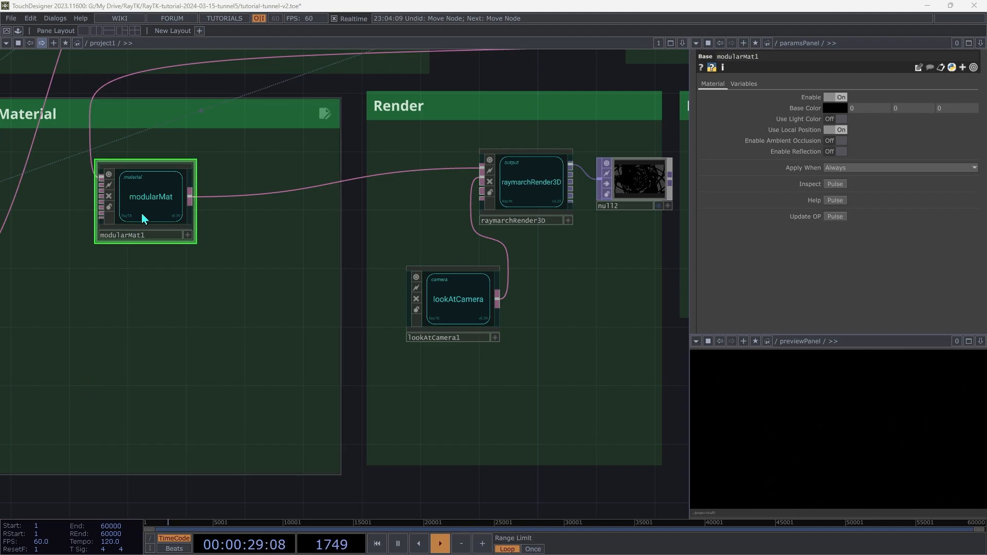
{"action": "left_click_drag", "start_coordinate": [144, 200], "coordinate": [224, 197]}
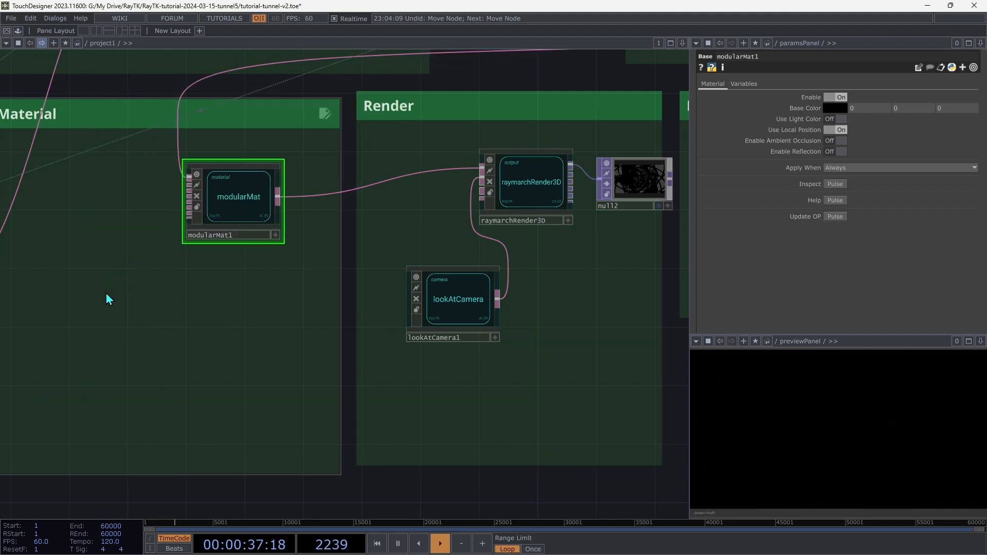
- Add an Oren-Nayar diffuse contribution to modularMat and place it beside the material in the Material group
{"action": "right_click", "coordinate": [165, 303]}
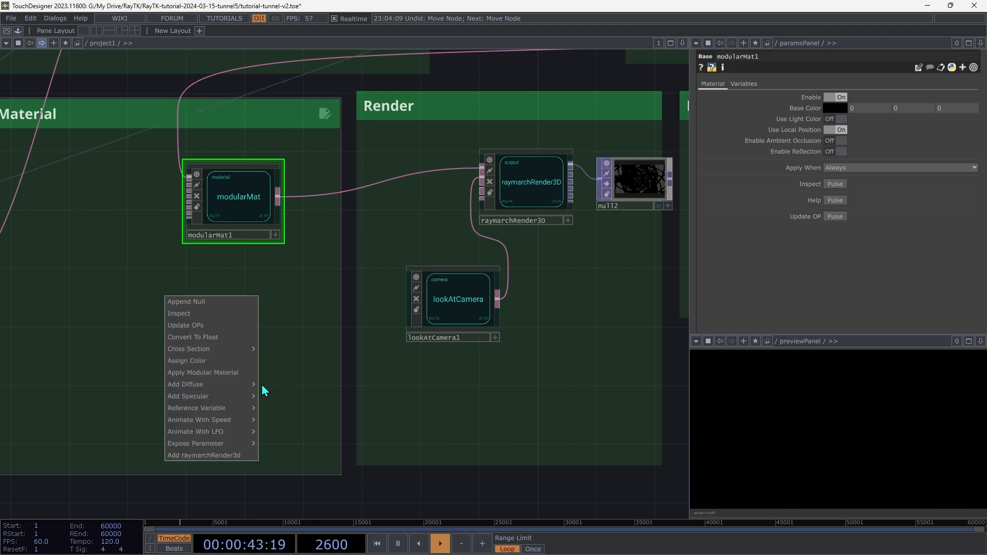
{"action": "mouse_move", "coordinate": [252, 384]}
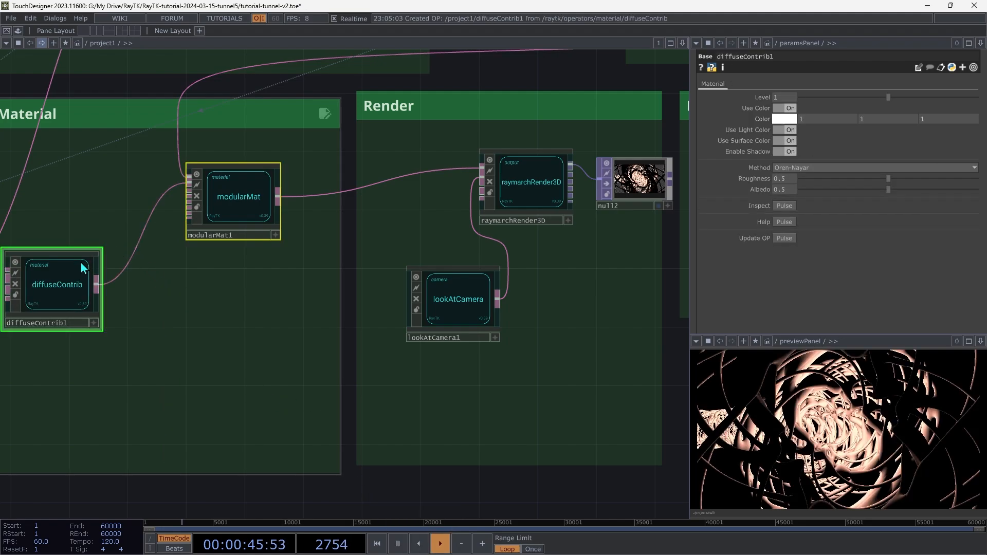
{"action": "left_click", "coordinate": [65, 298]}
{"action": "left_click_drag", "start_coordinate": [57, 294], "coordinate": [92, 264]}
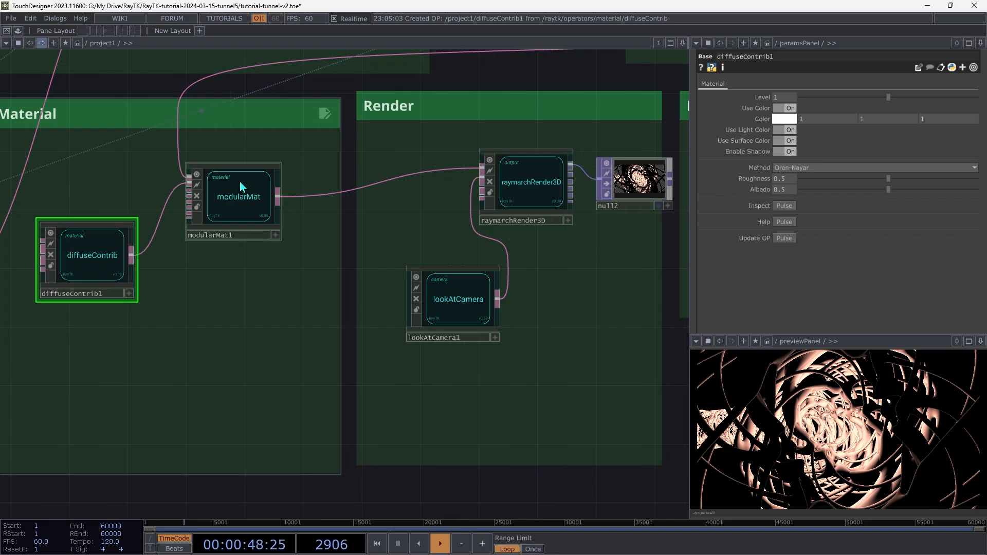
- Add a GGX specular contribution to modularMat and place it below diffuseContrib in the Material group
{"action": "left_click", "coordinate": [245, 209]}
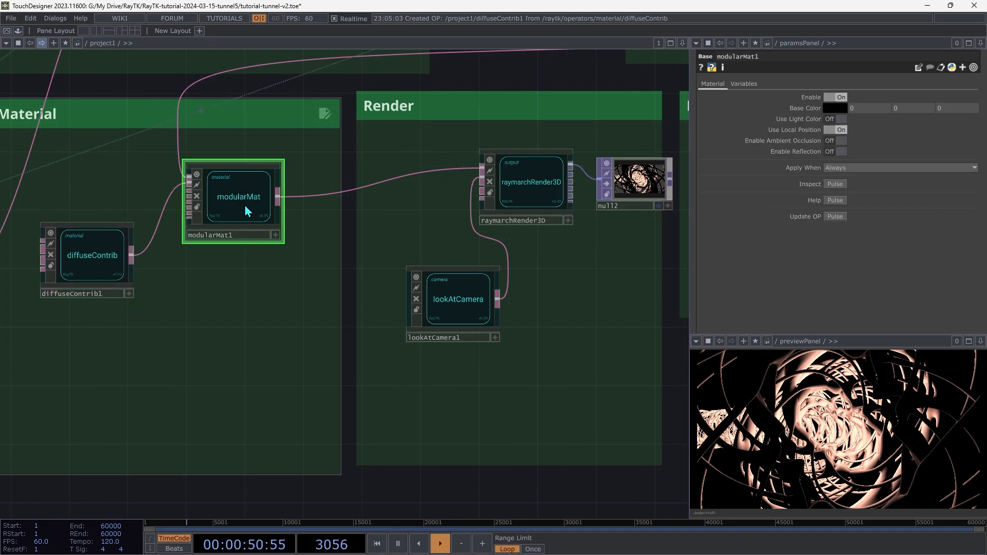
{"action": "right_click", "coordinate": [226, 279]}
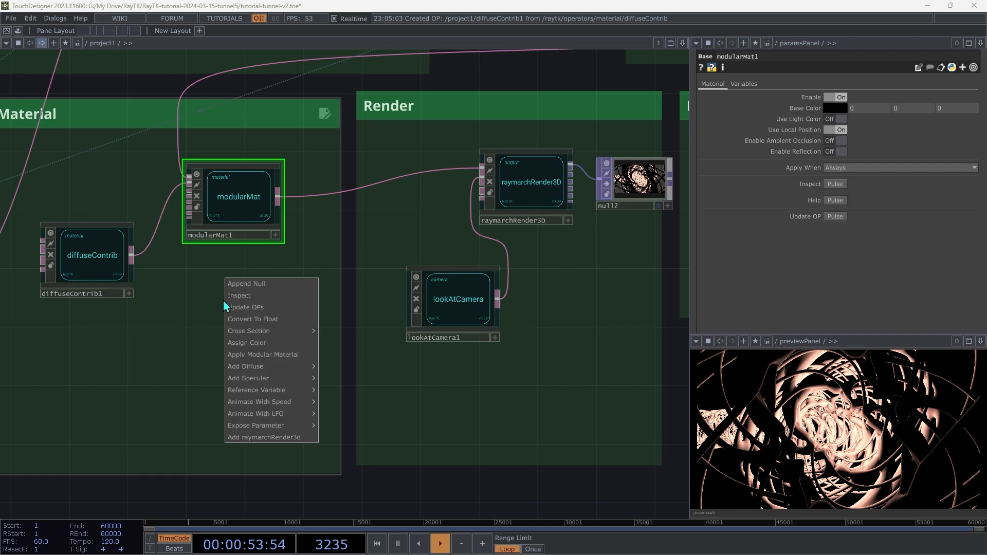
{"action": "mouse_move", "coordinate": [229, 378]}
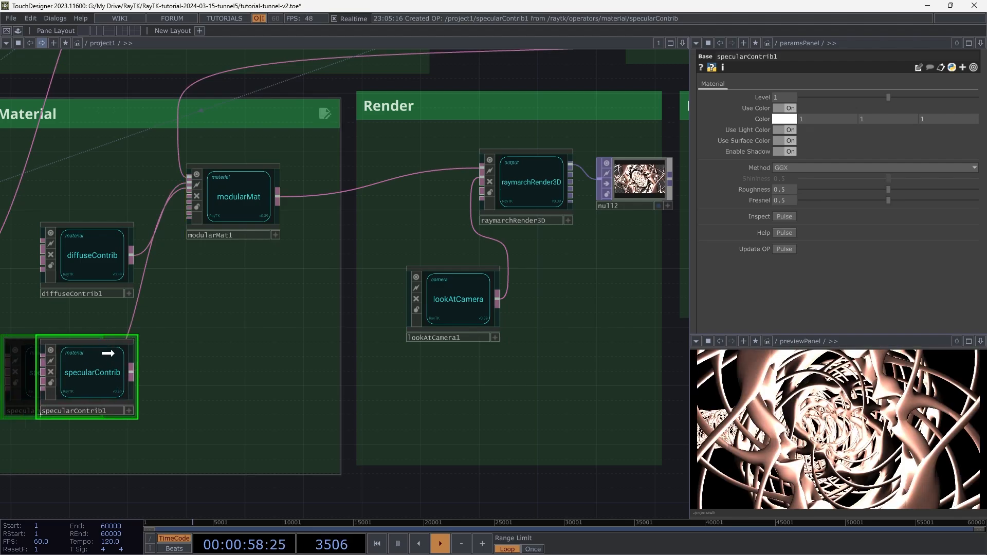
{"action": "left_click", "coordinate": [110, 356]}
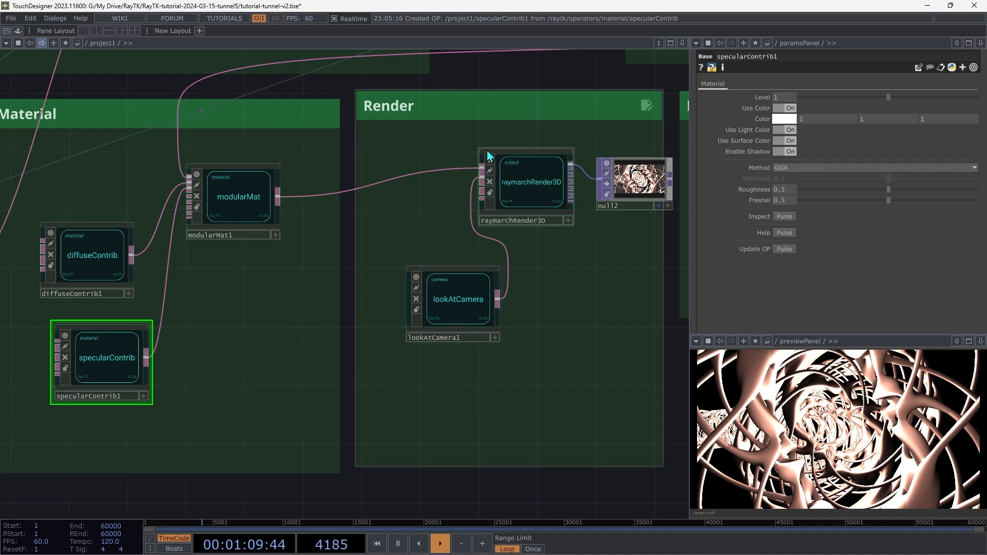
- Add a point light to raymarchRender3D and place it below lookAtCamera in the Render group
{"action": "left_click", "coordinate": [533, 189]}
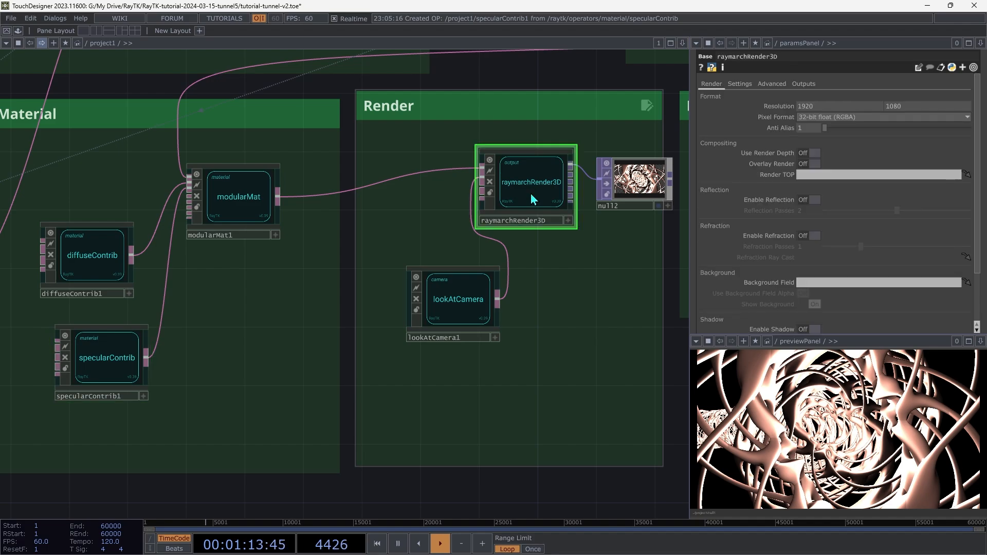
{"action": "right_click", "coordinate": [556, 294]}
{"action": "mouse_move", "coordinate": [583, 393]}
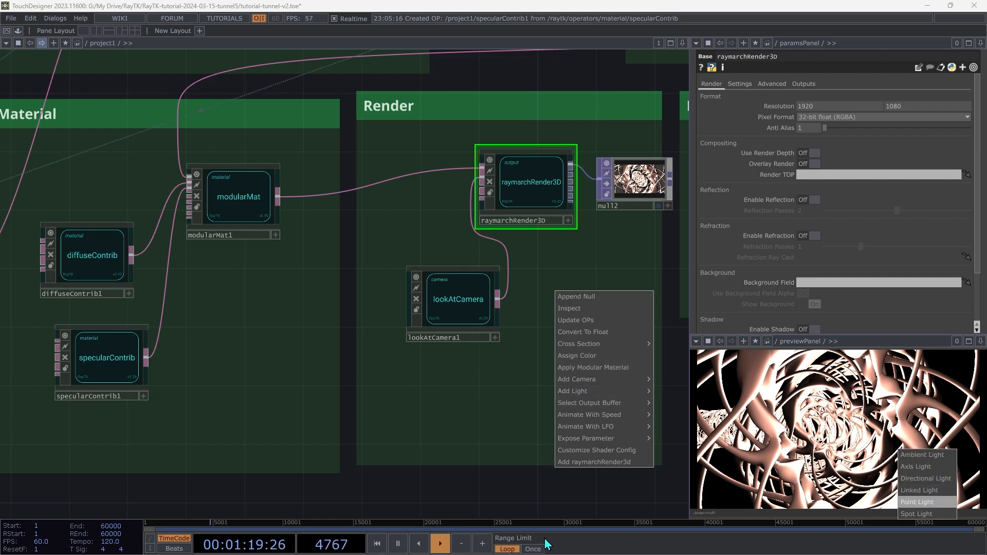
{"action": "key", "text": "Return"}
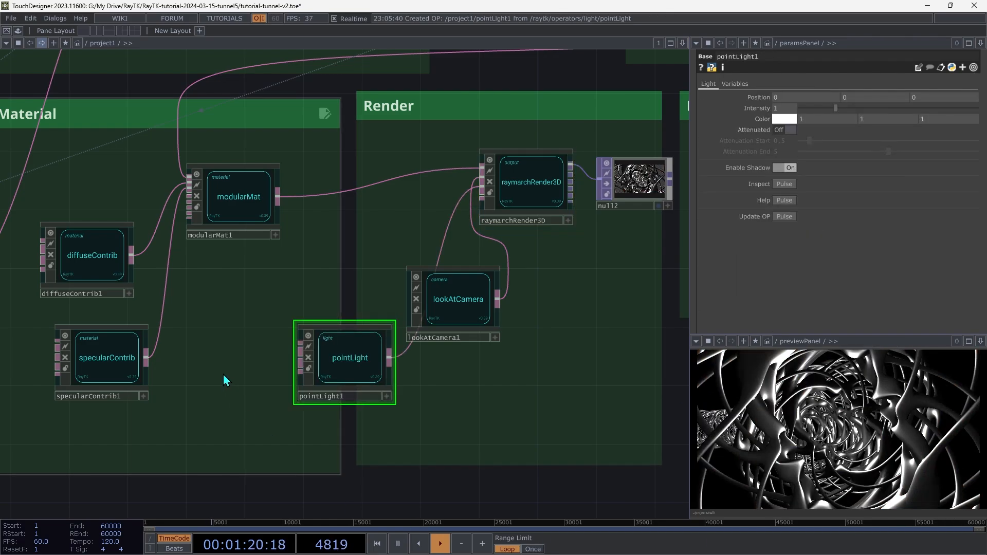
{"action": "left_click_drag", "start_coordinate": [309, 364], "coordinate": [416, 393]}
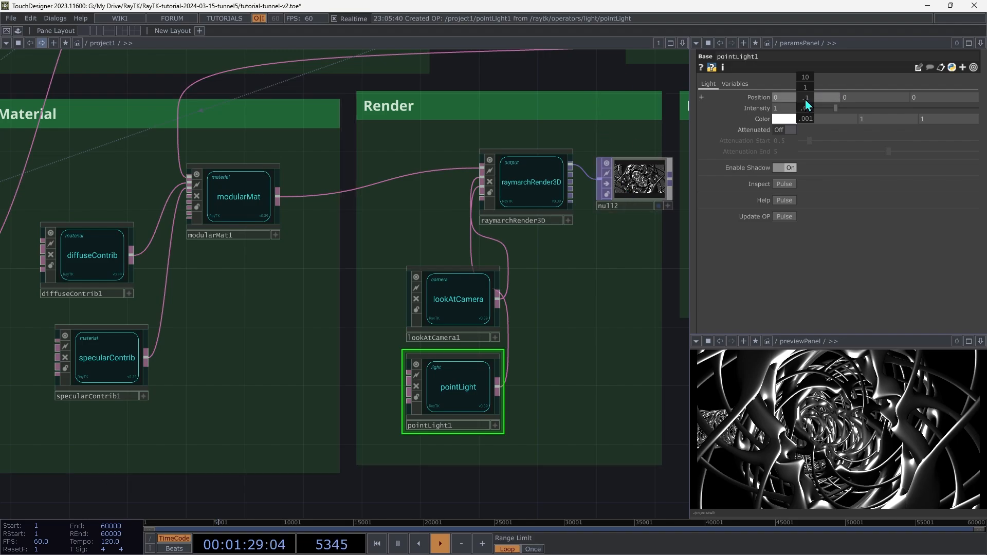
- Set the point light's position to 1, 2, -0.5
{"action": "middle_click_drag", "start_coordinate": [807, 104], "coordinate": [818, 87]}
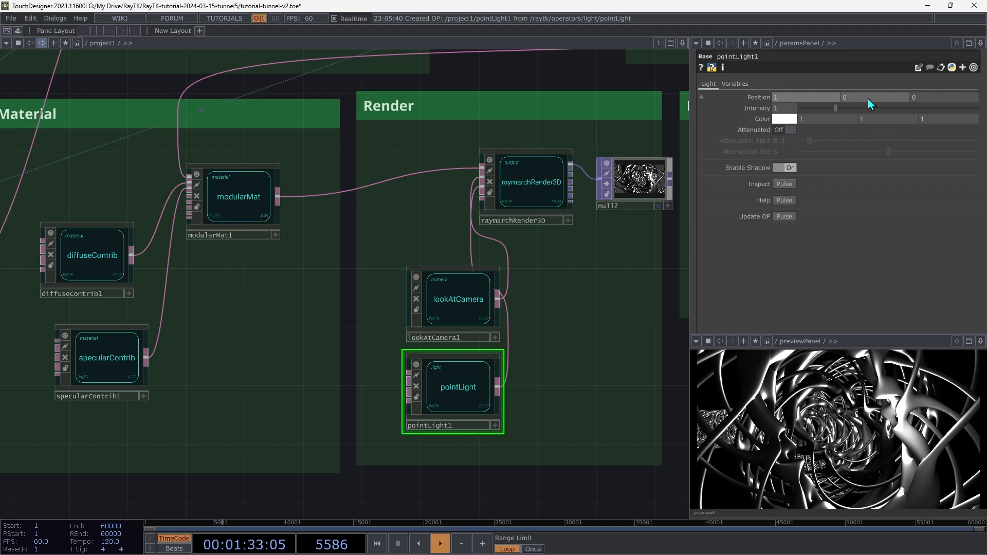
{"action": "middle_click_drag", "start_coordinate": [869, 101], "coordinate": [889, 86]}
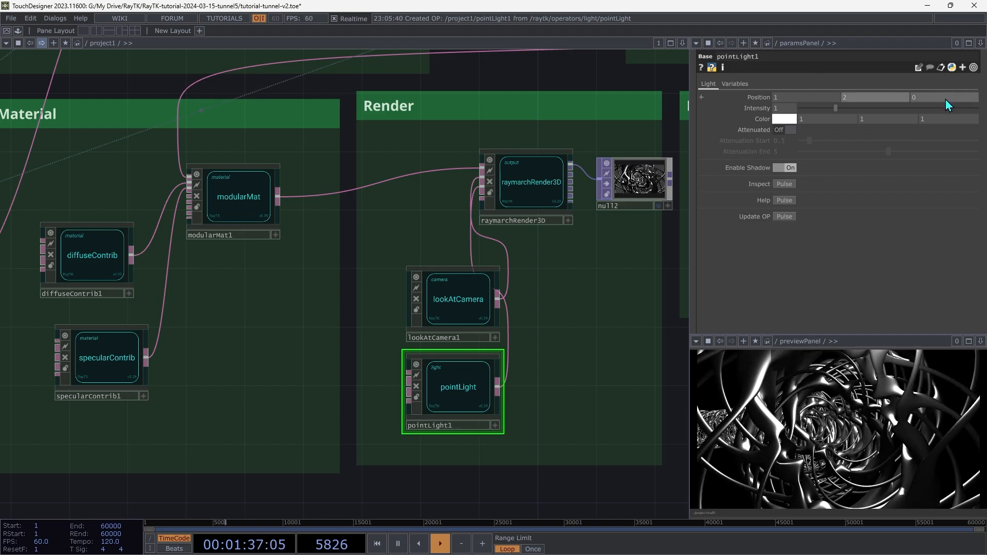
{"action": "middle_click_drag", "start_coordinate": [946, 99], "coordinate": [916, 98]}
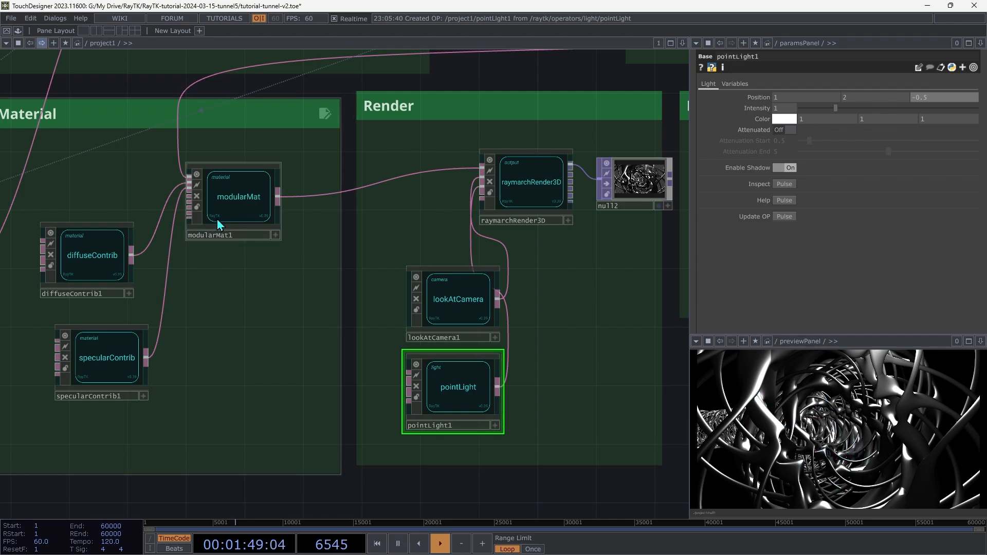
- Set the diffuse contribution's roughness to 1 and tint its color light cyan with red at about 0.612
{"action": "left_click", "coordinate": [99, 248]}
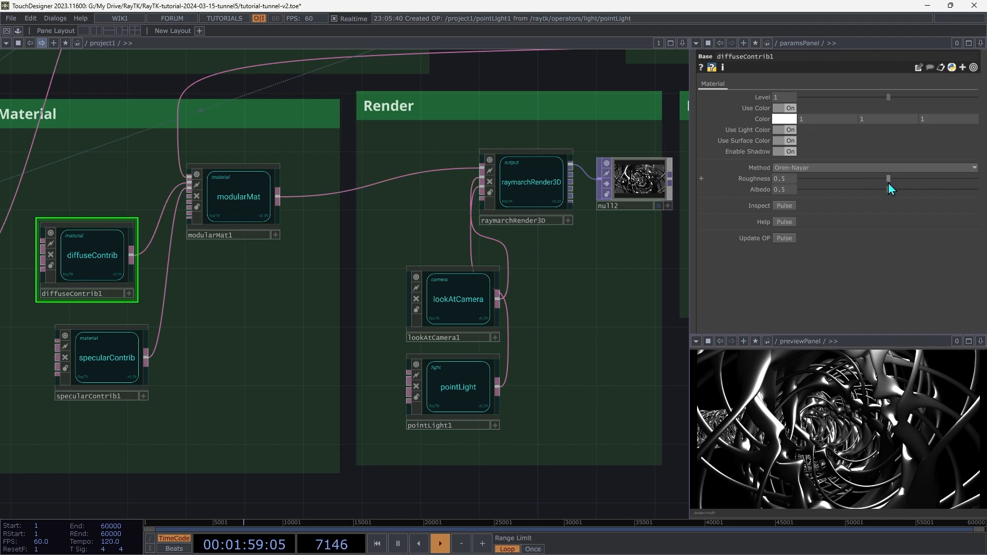
{"action": "left_click_drag", "start_coordinate": [889, 183], "coordinate": [980, 199]}
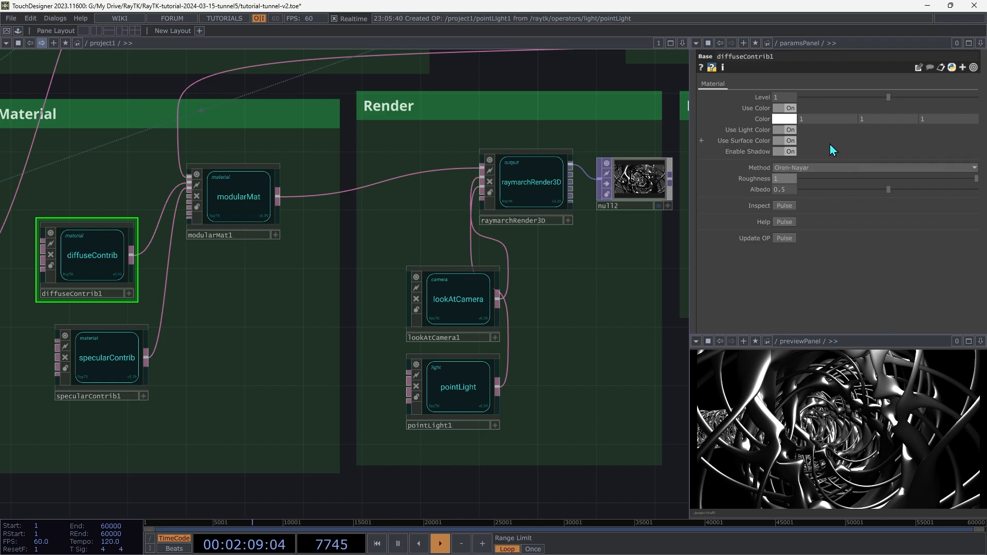
{"action": "left_click", "coordinate": [788, 123]}
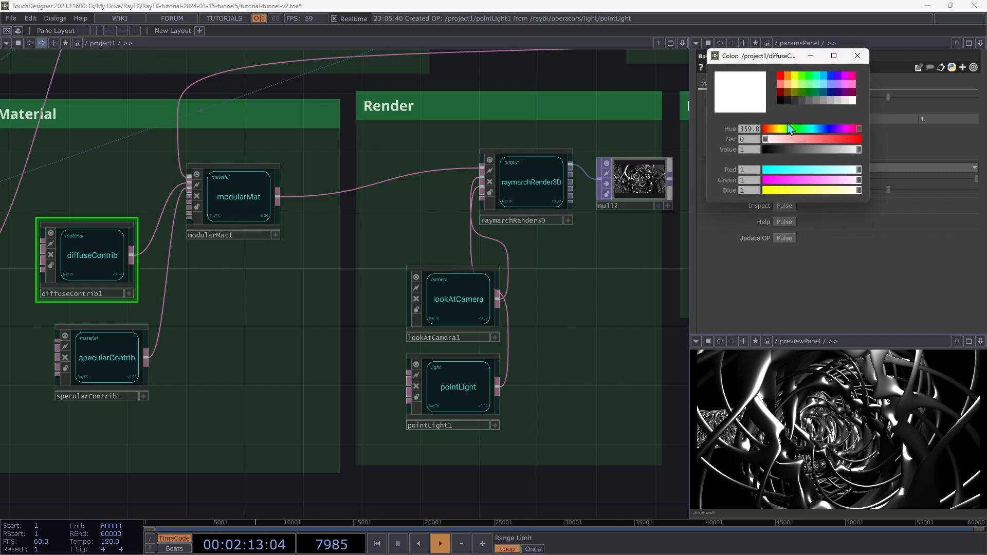
{"action": "left_click_drag", "start_coordinate": [858, 176], "coordinate": [824, 173]}
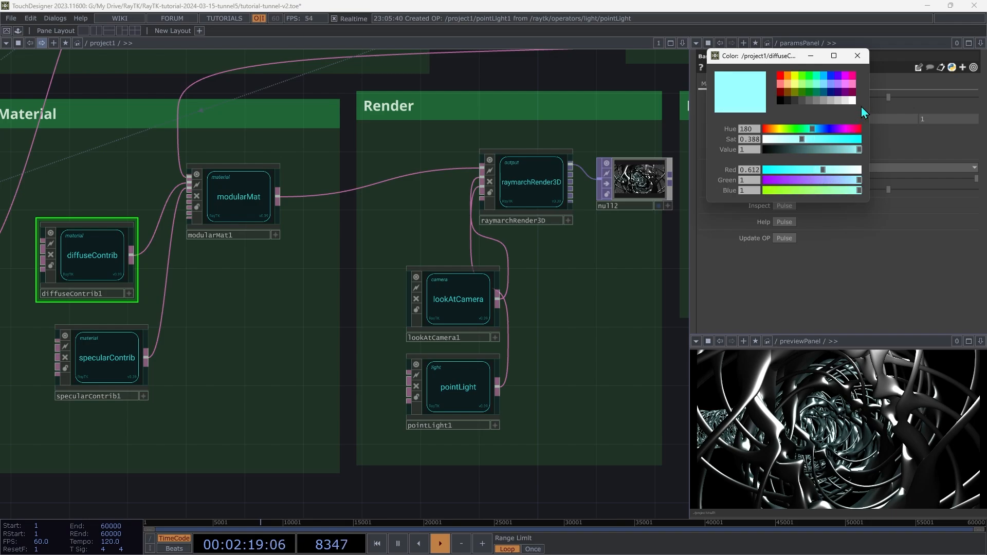
- Set the specular contribution's color to orange with red 1, green about 0.545 and blue 0
{"action": "left_click", "coordinate": [858, 55]}
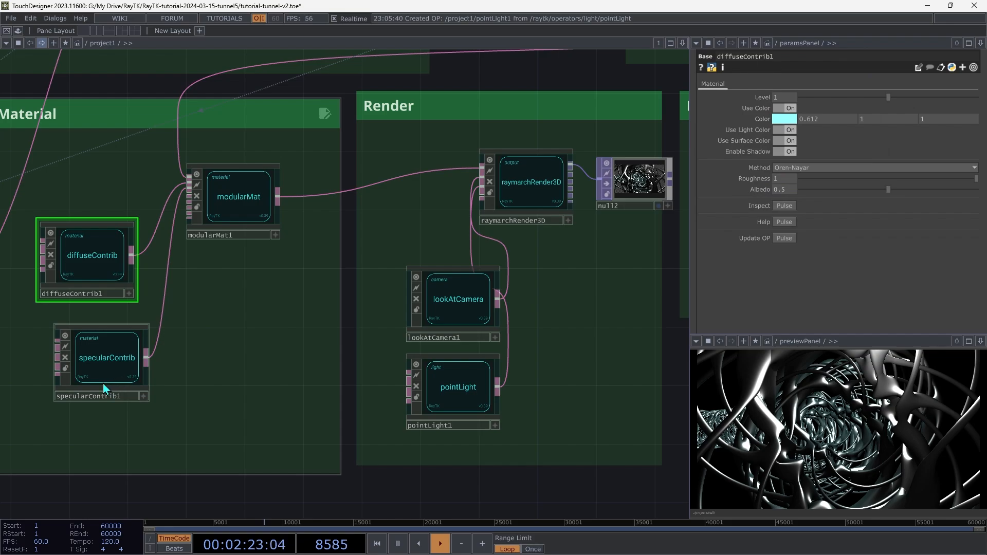
{"action": "left_click", "coordinate": [102, 355]}
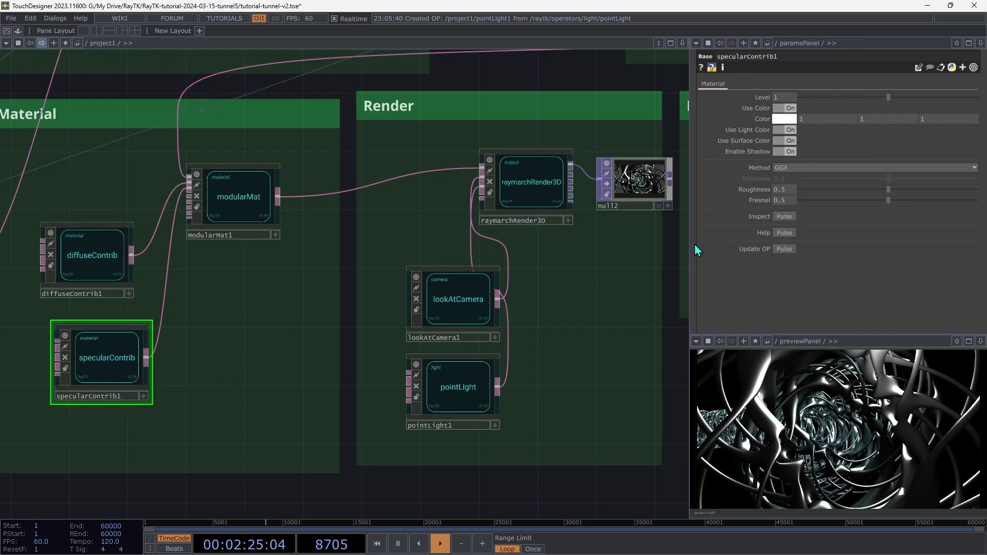
{"action": "left_click", "coordinate": [780, 119]}
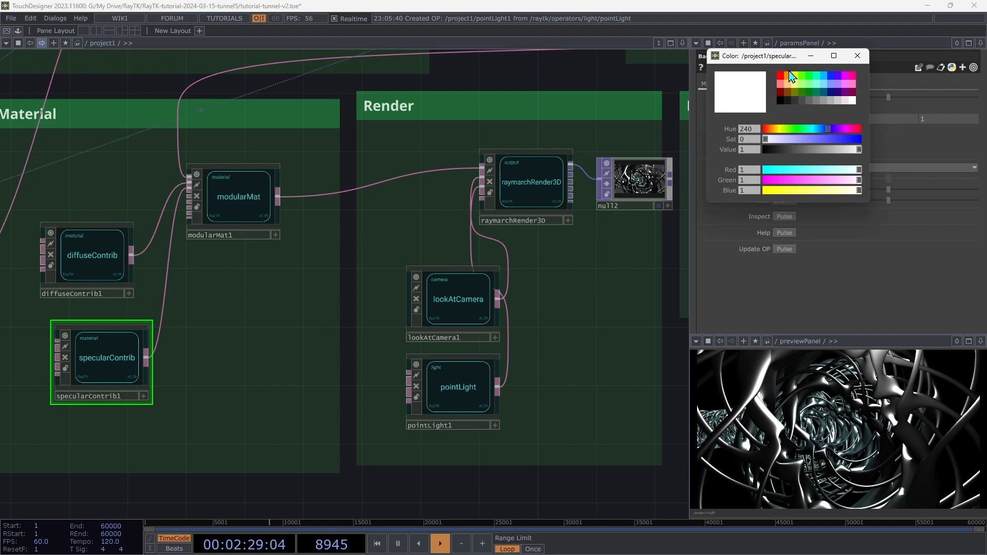
{"action": "left_click", "coordinate": [791, 78]}
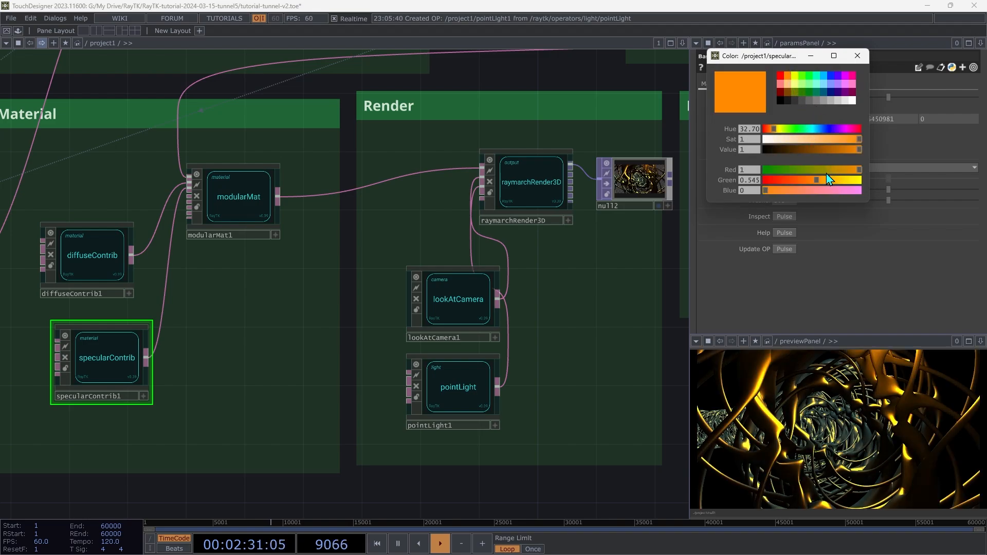
{"action": "left_click", "coordinate": [858, 56]}
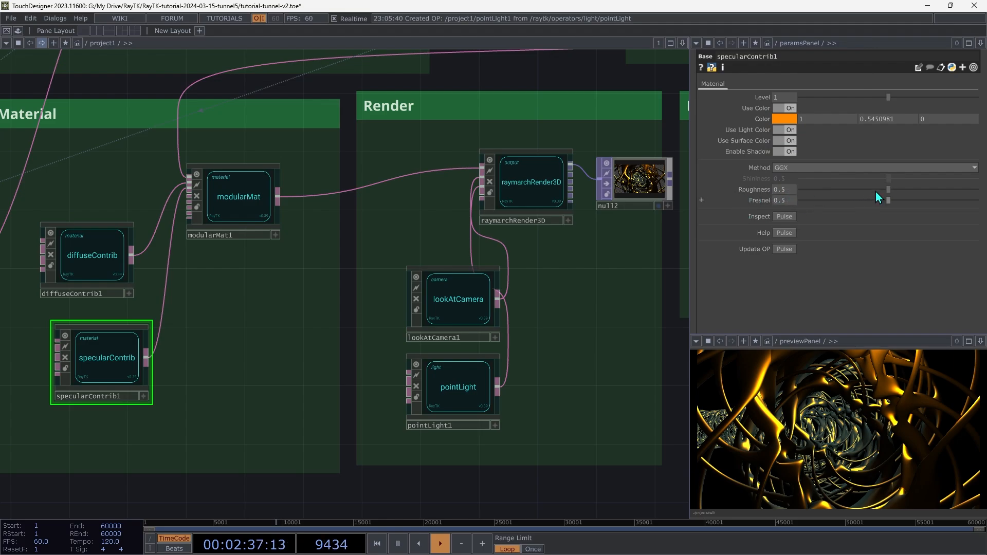
- Set the specular contribution's roughness to 0.3 and its Fresnel to 1
{"action": "left_click_drag", "start_coordinate": [887, 191], "coordinate": [852, 211]}
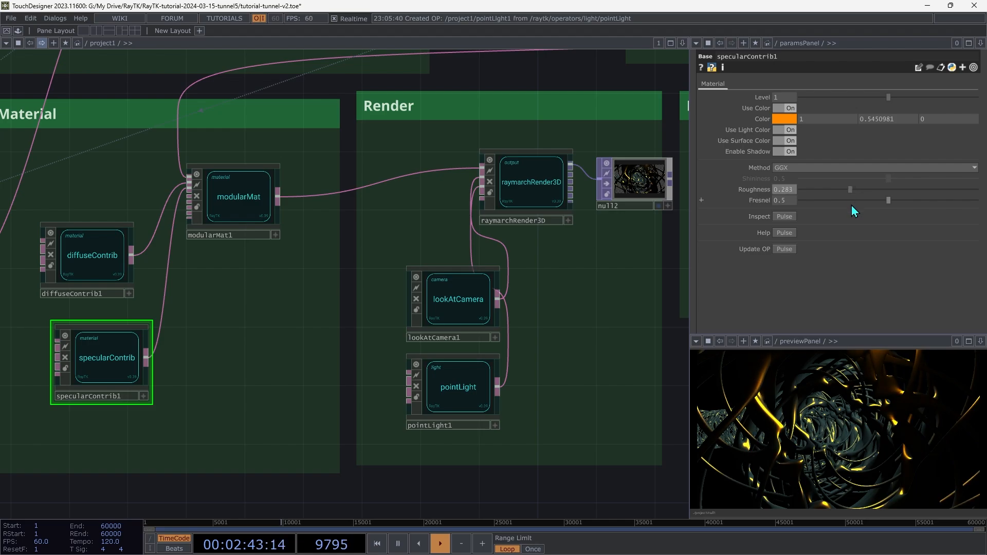
{"action": "left_click", "coordinate": [783, 190]}
{"action": "type", "text": "0.3"}
{"action": "key", "text": "Tab"}
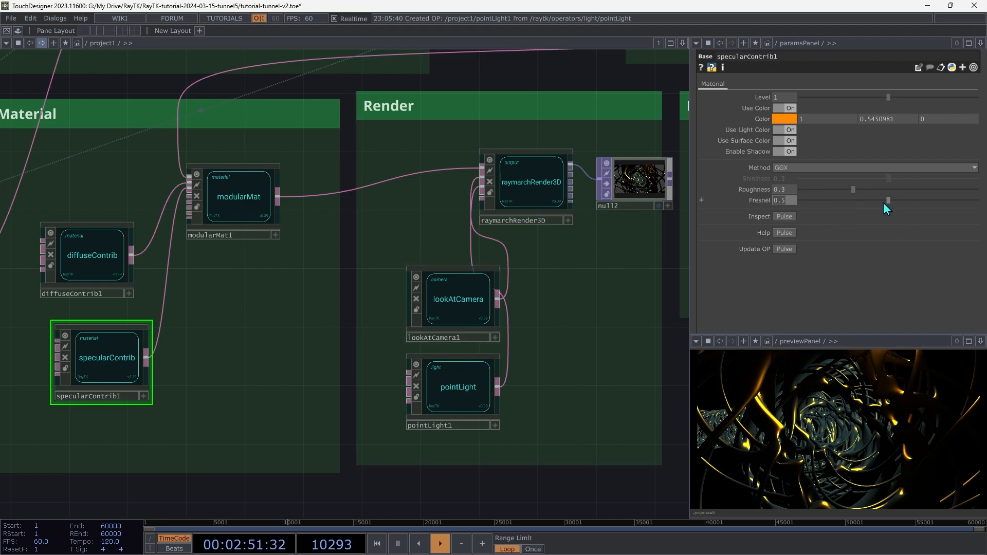
{"action": "left_click_drag", "start_coordinate": [888, 201], "coordinate": [977, 201]}
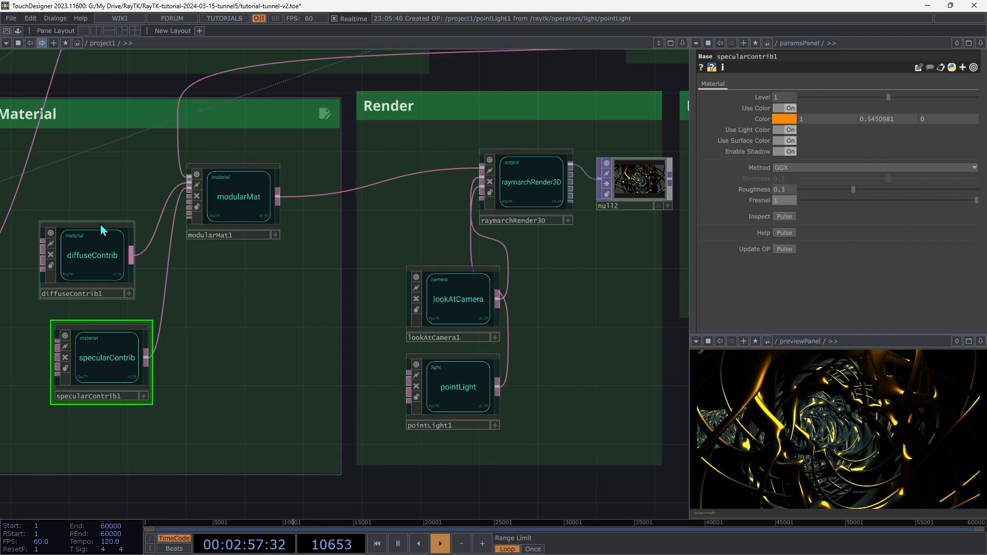
- Review the Method parameter and its available options on the diffuse and specular contributions
{"action": "left_click", "coordinate": [90, 270]}
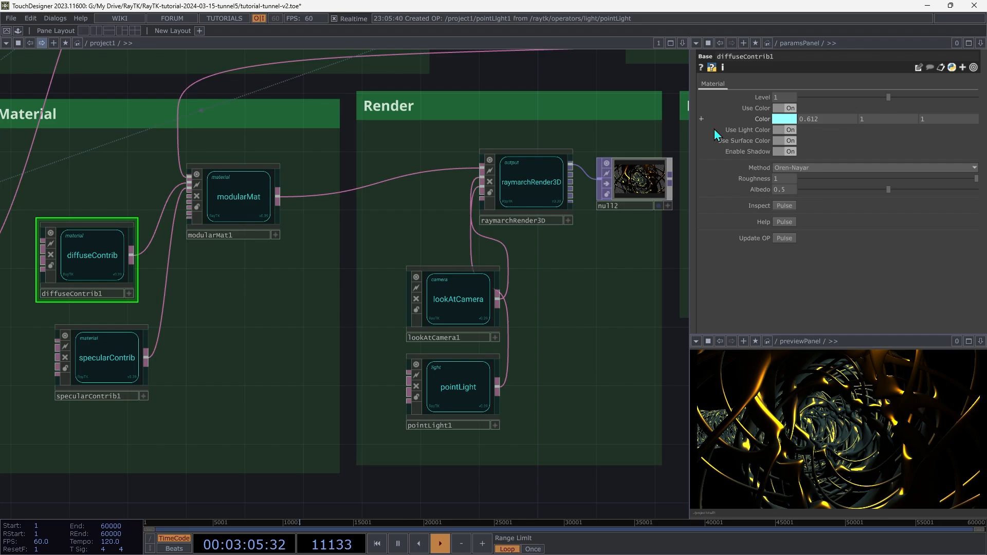
{"action": "right_click", "coordinate": [756, 174]}
{"action": "mouse_move", "coordinate": [798, 290]}
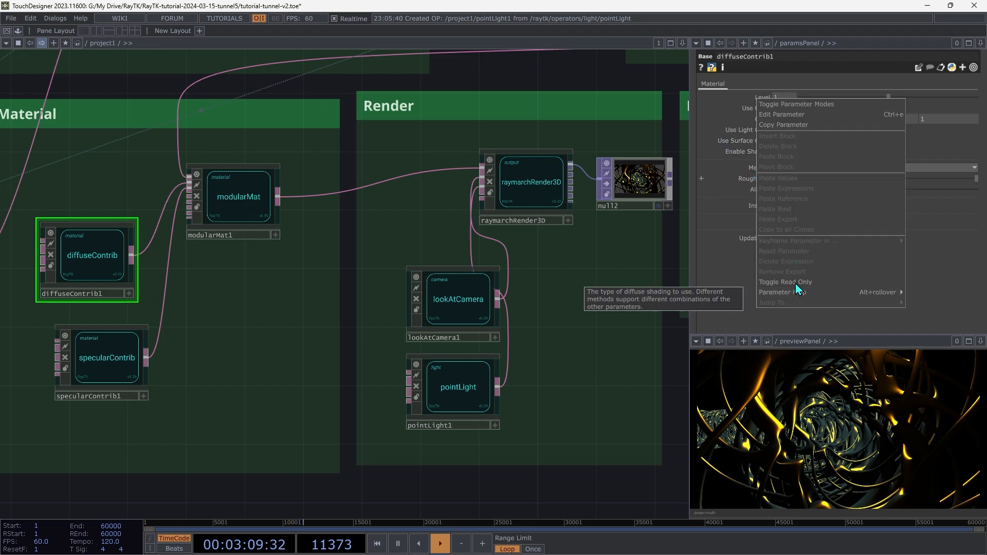
{"action": "left_click", "coordinate": [112, 354]}
{"action": "left_click", "coordinate": [112, 356]}
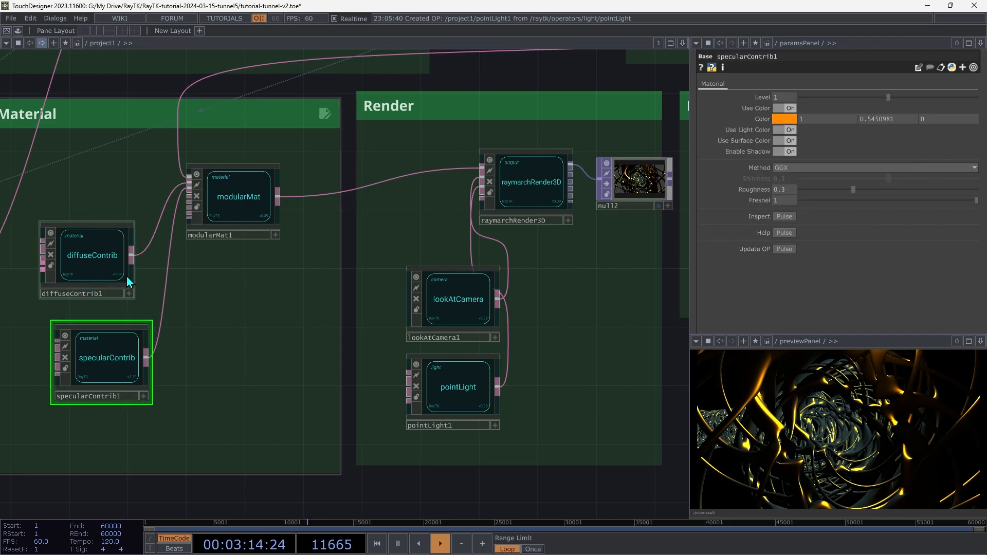
{"action": "right_click", "coordinate": [759, 169]}
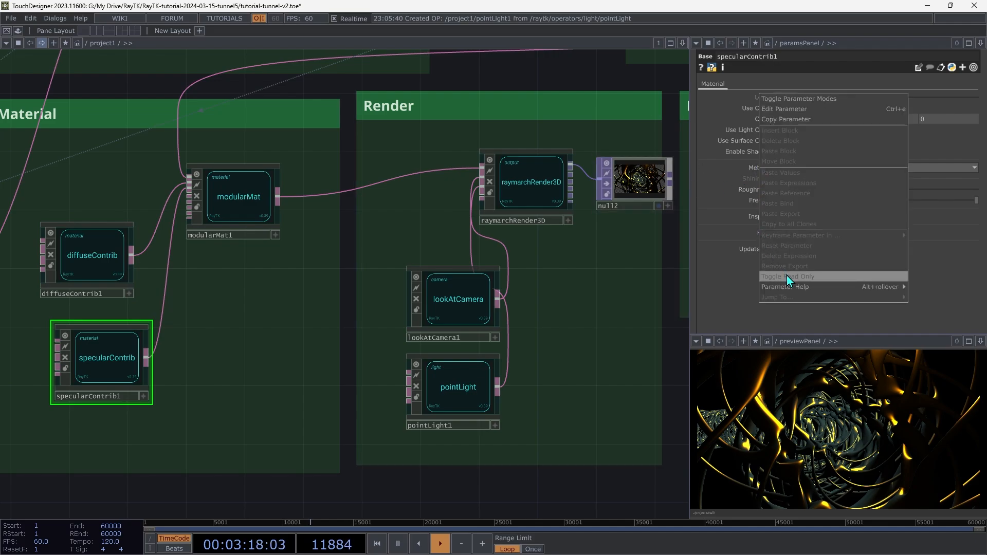
{"action": "left_click", "coordinate": [273, 269]}
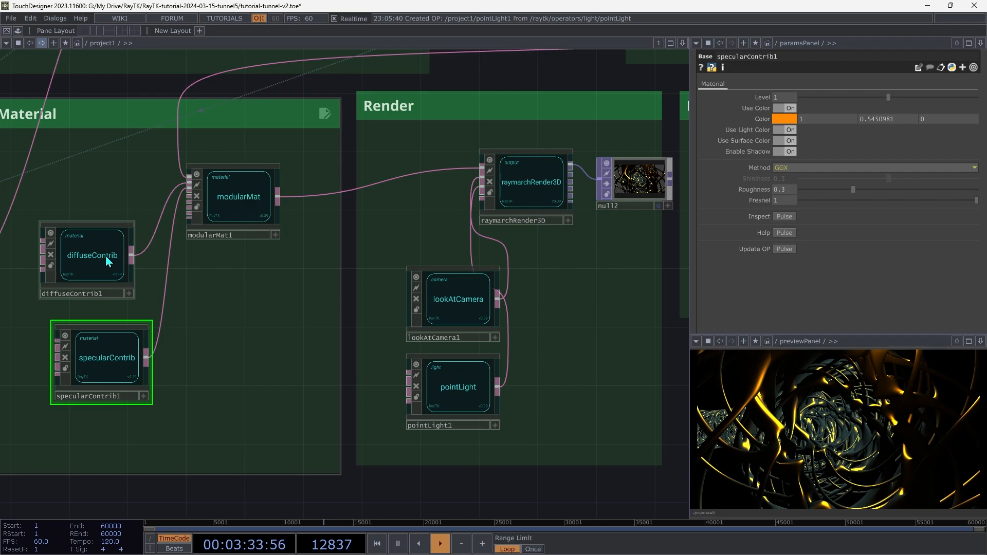
- Make room in the Material group, add an iridescenceContrib below modularMat and connect its output to modularMat
{"action": "left_click_drag", "start_coordinate": [106, 255], "coordinate": [92, 226]}
{"action": "left_click_drag", "start_coordinate": [109, 361], "coordinate": [80, 332]}
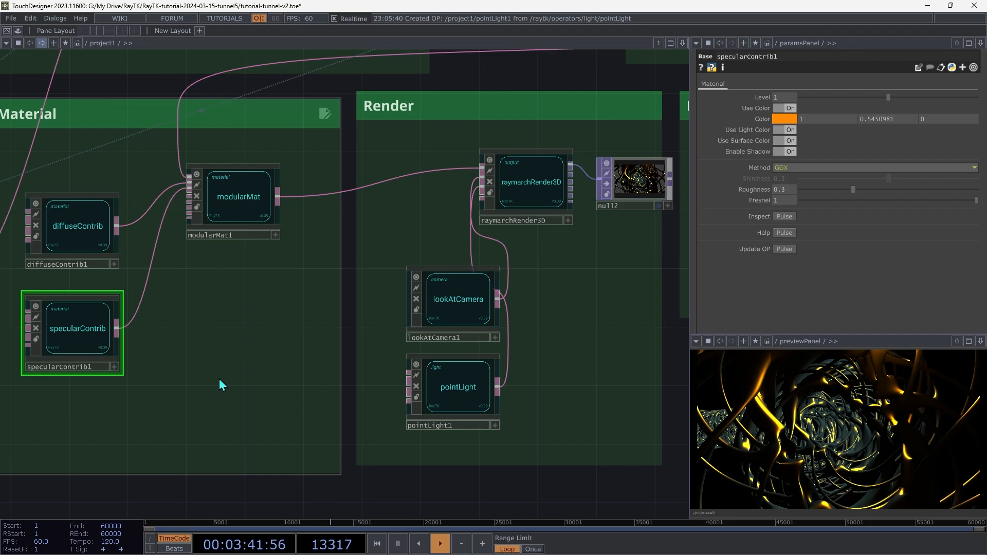
{"action": "key", "text": "alt+r"}
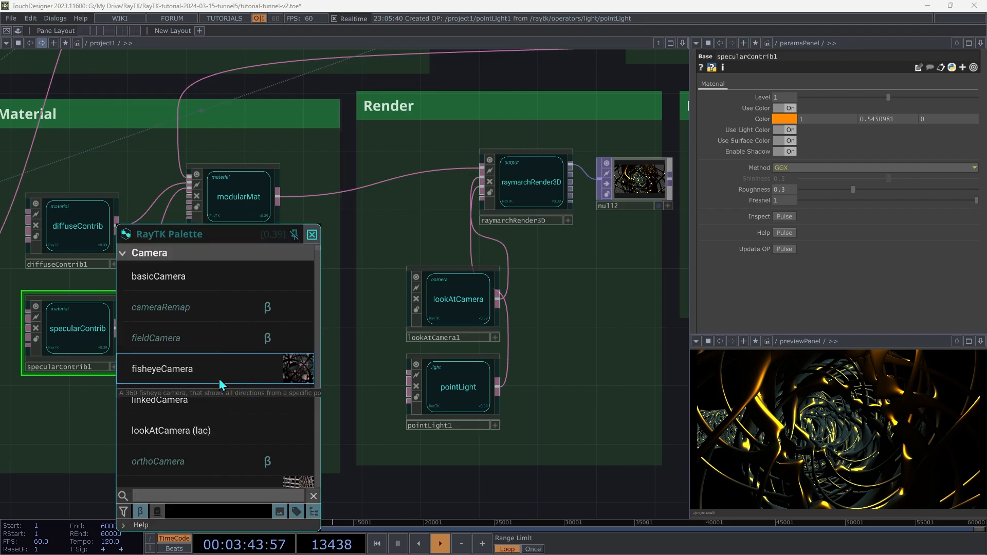
{"action": "type", "text": "iri"}
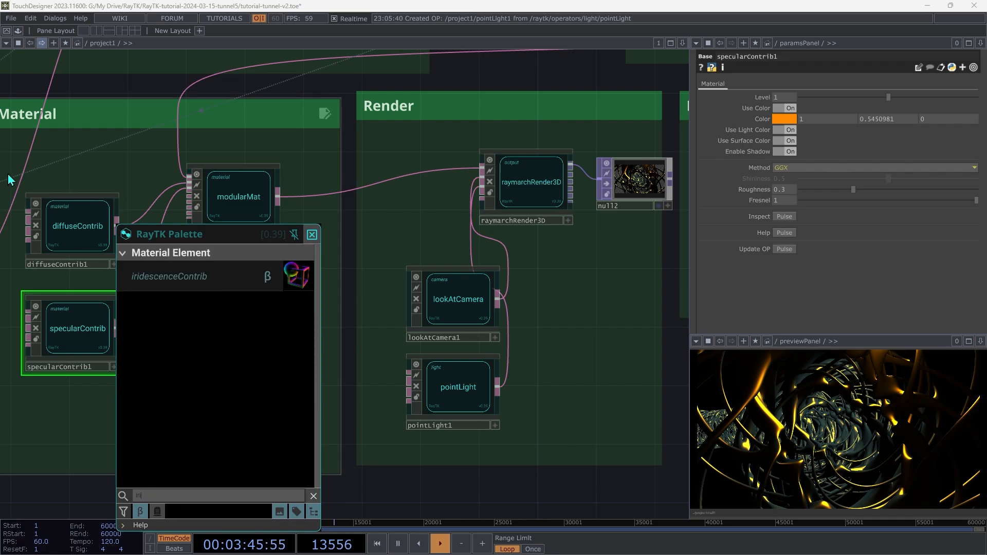
{"action": "left_click", "coordinate": [190, 277]}
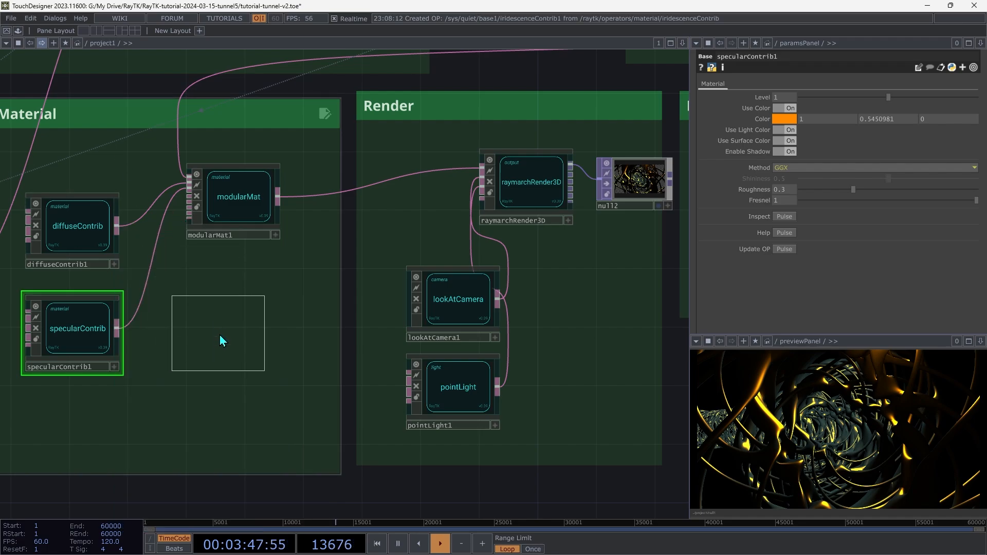
{"action": "left_click", "coordinate": [220, 340]}
{"action": "left_click_drag", "start_coordinate": [265, 330], "coordinate": [180, 196]}
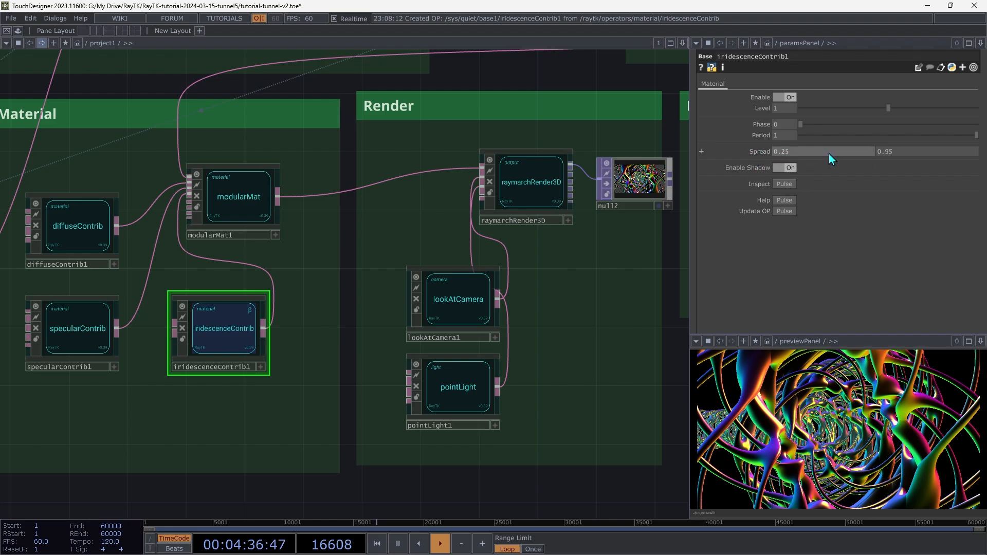
- Set the iridescence contribution's spread to 0.15 and 0.75
{"action": "mouse_move", "coordinate": [829, 154]}
{"action": "middle_mouse_down"}
{"action": "mouse_move", "coordinate": [826, 172]}
{"action": "mouse_move", "coordinate": [818, 162]}
{"action": "middle_mouse_up"}
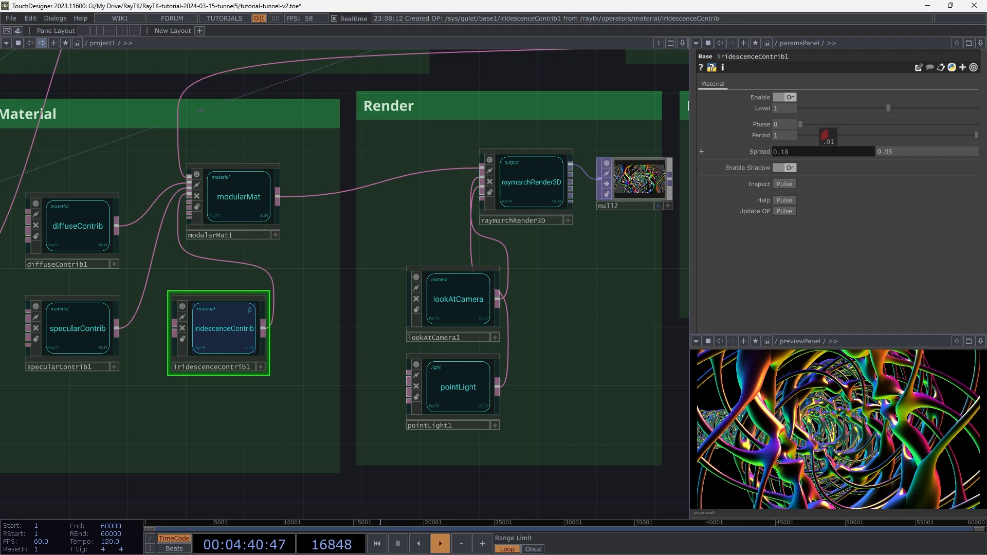
{"action": "middle_click_drag", "start_coordinate": [828, 138], "coordinate": [831, 155]}
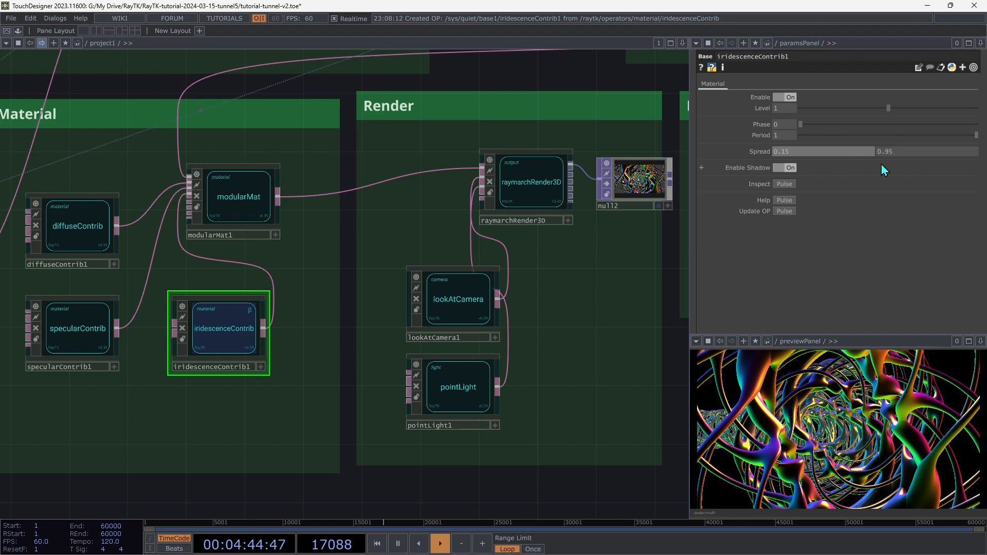
{"action": "middle_click_drag", "start_coordinate": [915, 153], "coordinate": [913, 133]}
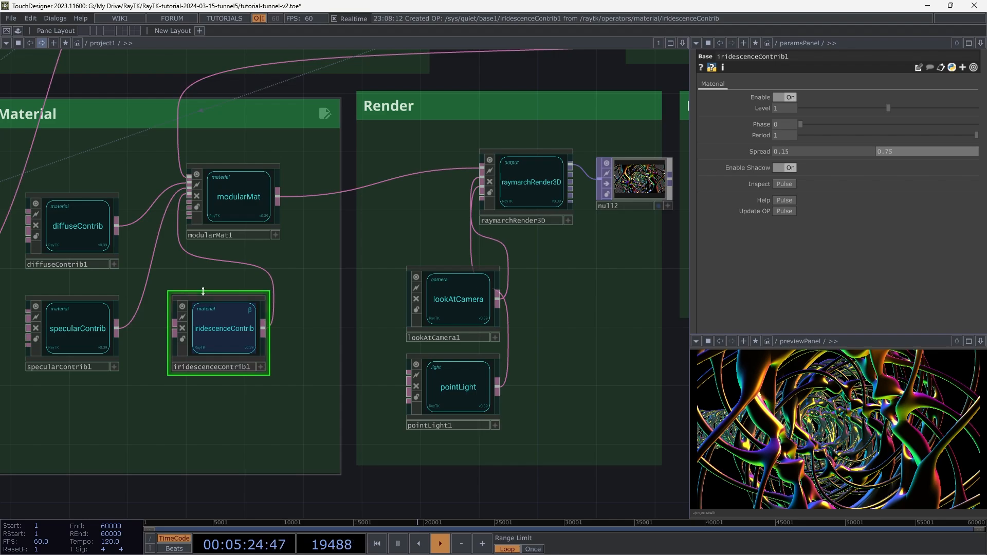
- Disable the bend filter that follows modulo1D
{"action": "scroll", "coordinate": [203, 292], "scroll_direction": "up", "scroll_amount": 10}
{"action": "scroll", "coordinate": [203, 292], "scroll_direction": "right", "scroll_amount": 10}
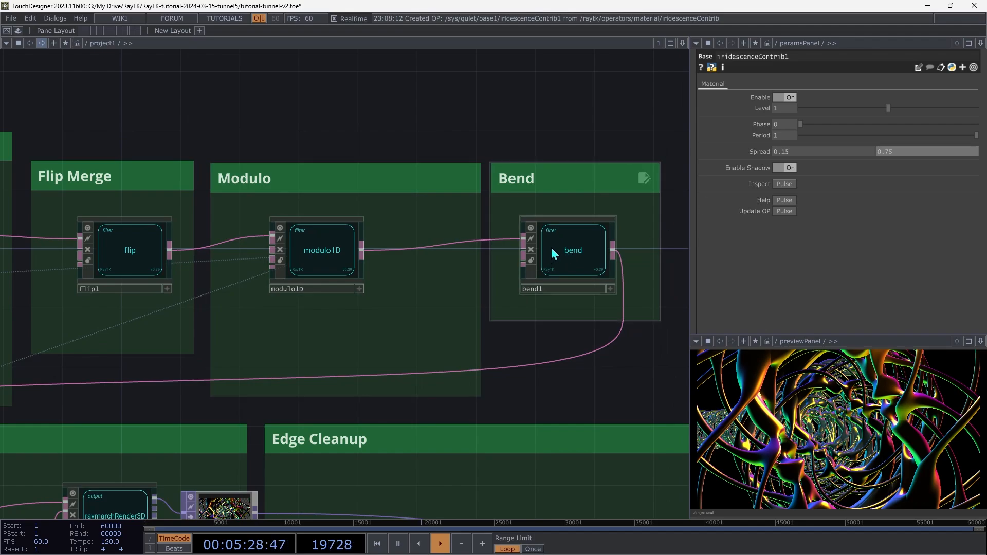
{"action": "left_click", "coordinate": [551, 260]}
{"action": "left_click", "coordinate": [789, 98]}
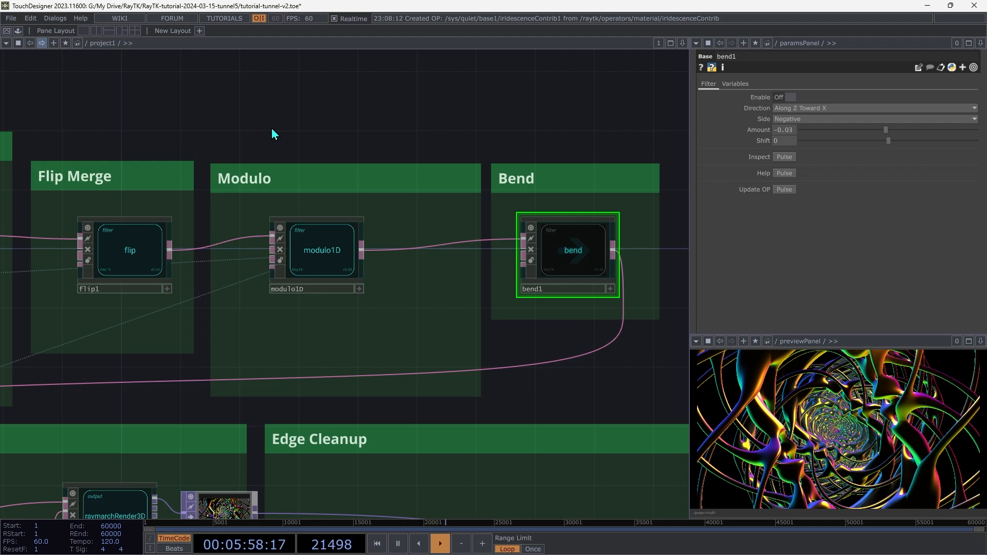
- Try different distance correction factors in raymarchRender3D's ray marching settings and set the factor to 0.08
{"action": "scroll", "coordinate": [272, 128], "scroll_direction": "down", "scroll_amount": 10}
{"action": "scroll", "coordinate": [272, 128], "scroll_direction": "left", "scroll_amount": 10}
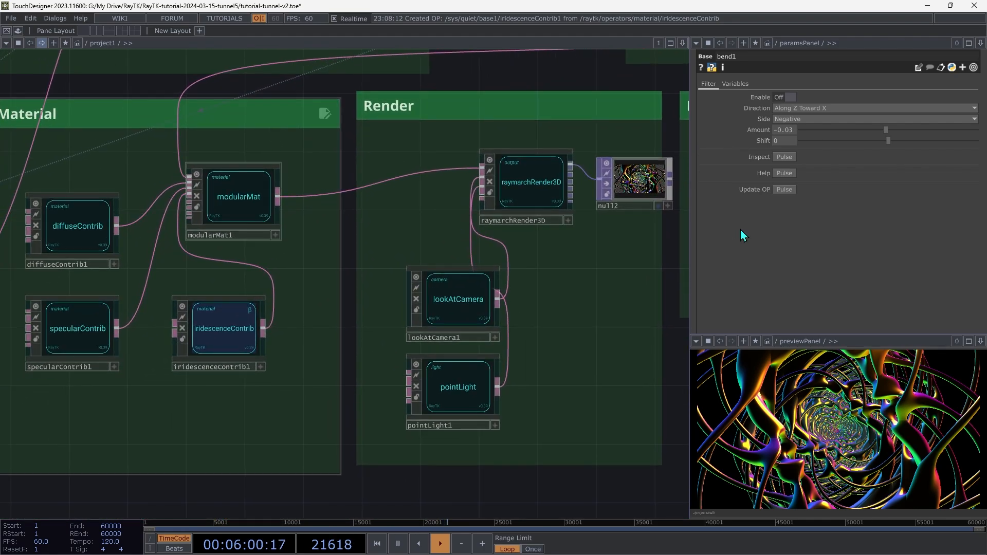
{"action": "left_click", "coordinate": [545, 173]}
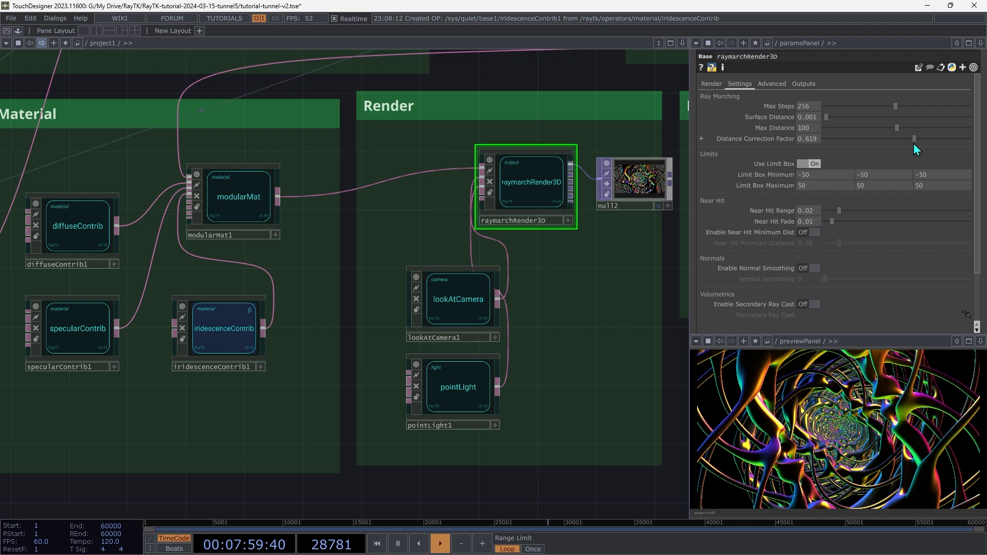
{"action": "left_click_drag", "start_coordinate": [953, 149], "coordinate": [985, 170]}
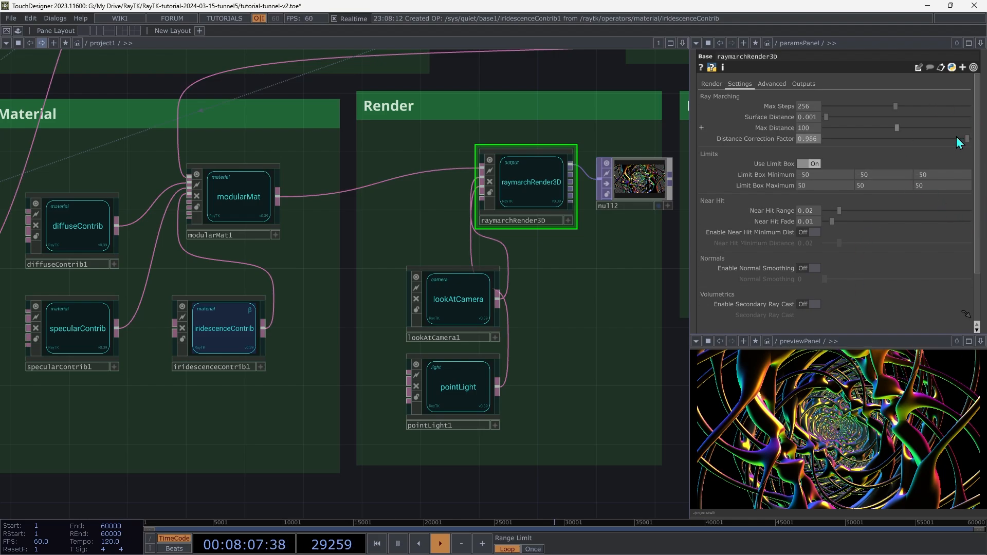
{"action": "left_click_drag", "start_coordinate": [936, 147], "coordinate": [838, 140]}
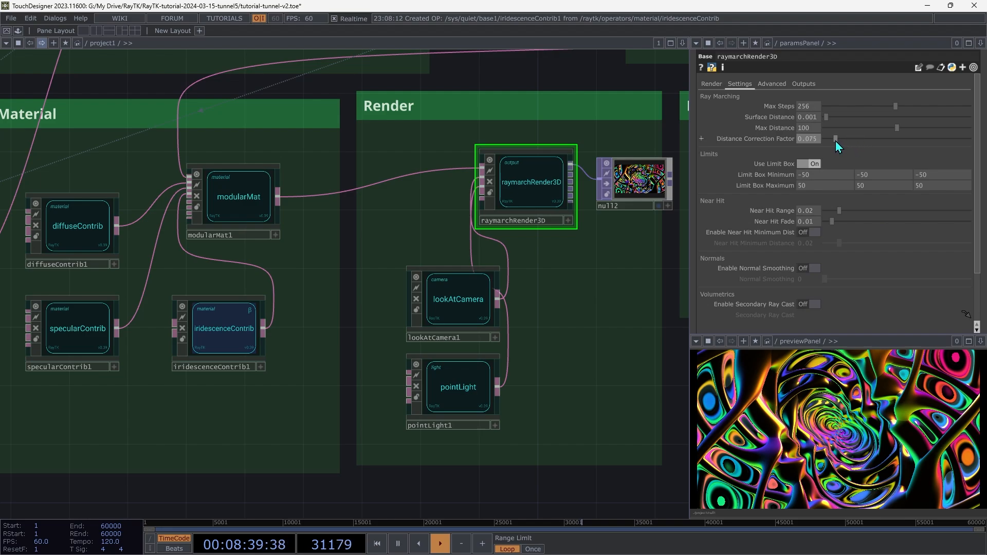
{"action": "mouse_move", "coordinate": [838, 143]}
{"action": "left_mouse_down"}
{"action": "mouse_move", "coordinate": [850, 144]}
{"action": "mouse_move", "coordinate": [826, 157]}
{"action": "left_mouse_up"}
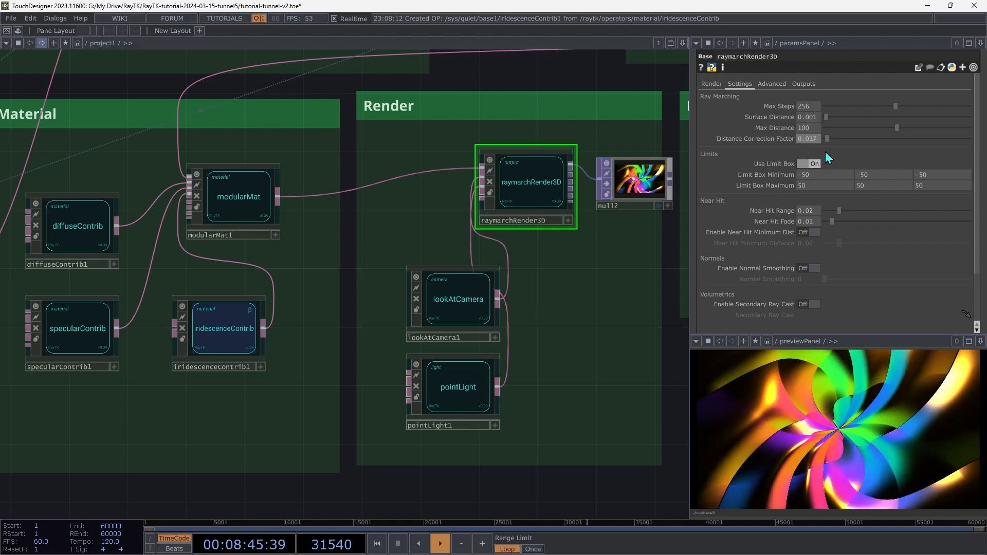
{"action": "left_click_drag", "start_coordinate": [827, 156], "coordinate": [832, 141]}
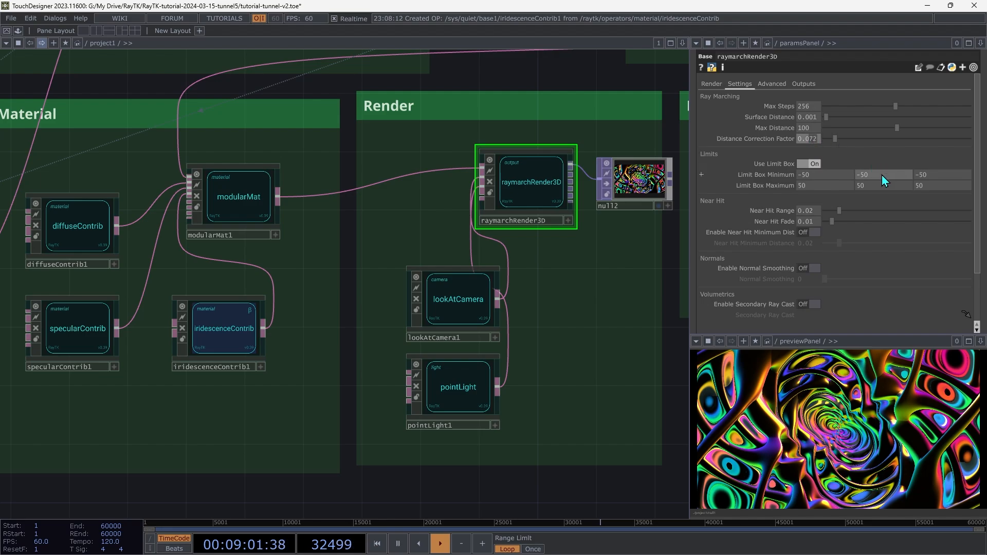
{"action": "type", "text": "0.08"}
{"action": "key", "text": "Tab"}
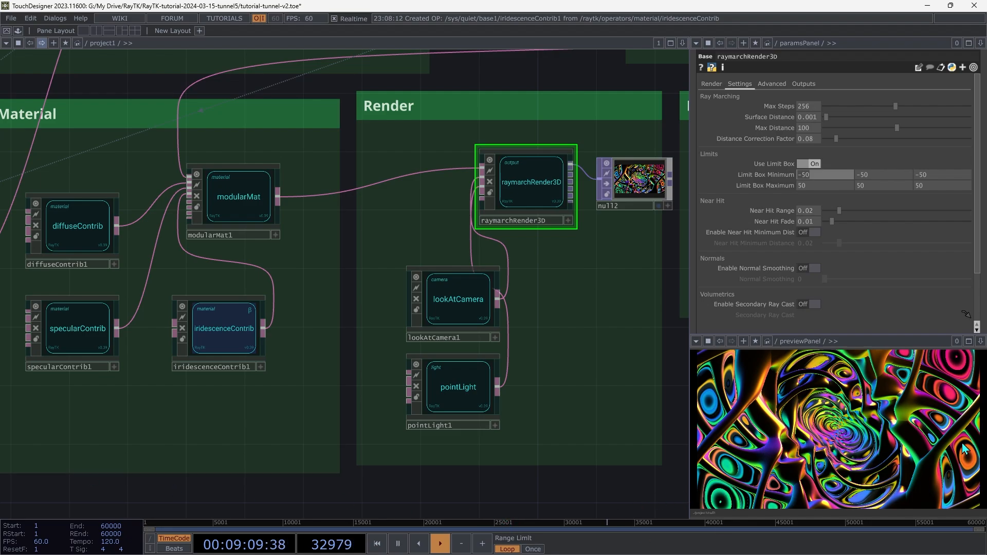
- Examine the edge quality of the rendered tunnel up close in the preview
{"action": "left_click", "coordinate": [849, 353]}
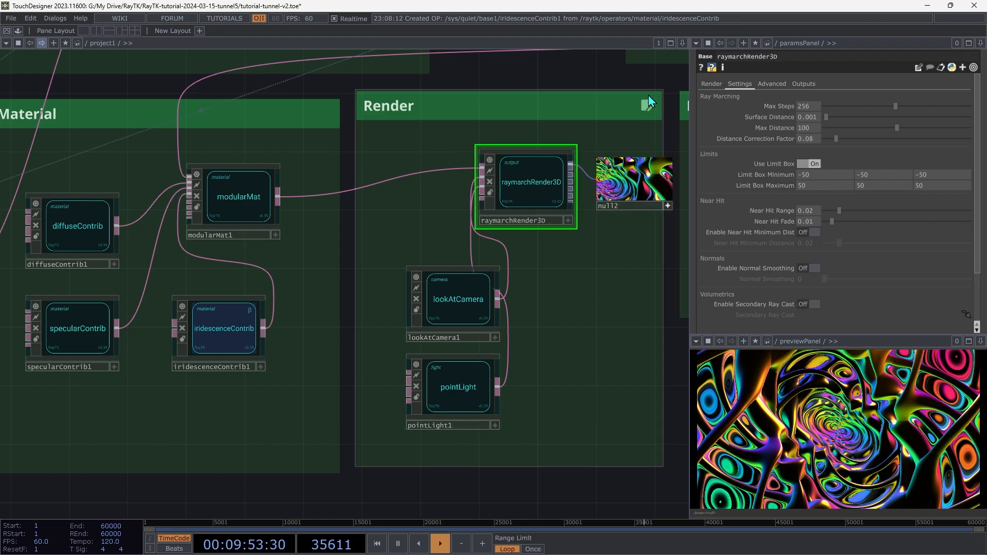
{"action": "scroll", "coordinate": [636, 183], "scroll_direction": "down", "scroll_amount": 2}
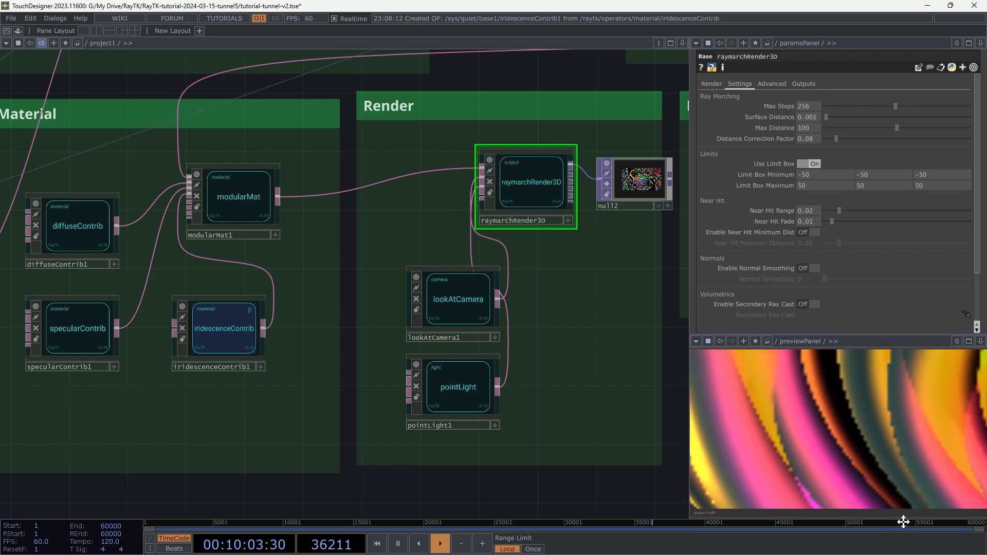
{"action": "scroll", "coordinate": [908, 404], "scroll_direction": "down", "scroll_amount": 3}
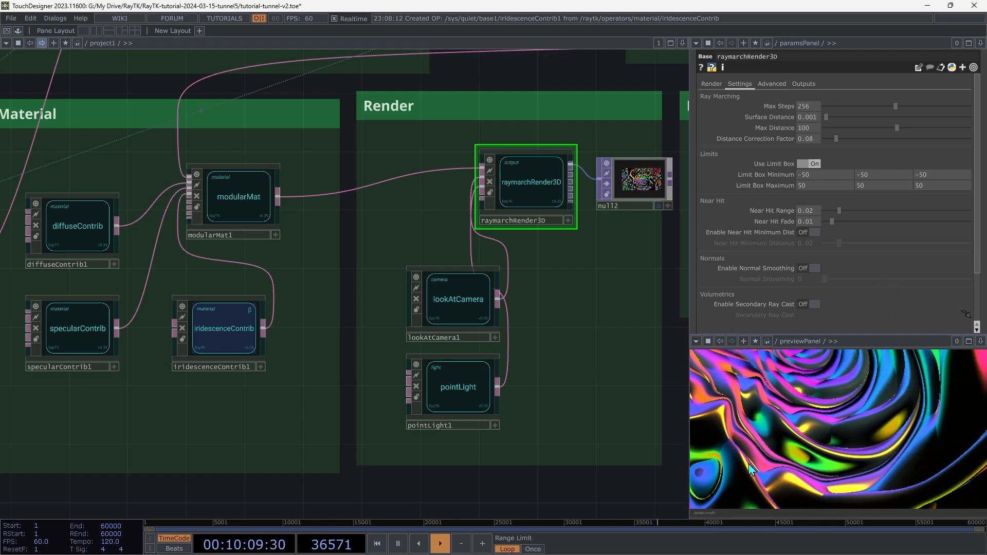
{"action": "scroll", "coordinate": [766, 436], "scroll_direction": "up", "scroll_amount": 3}
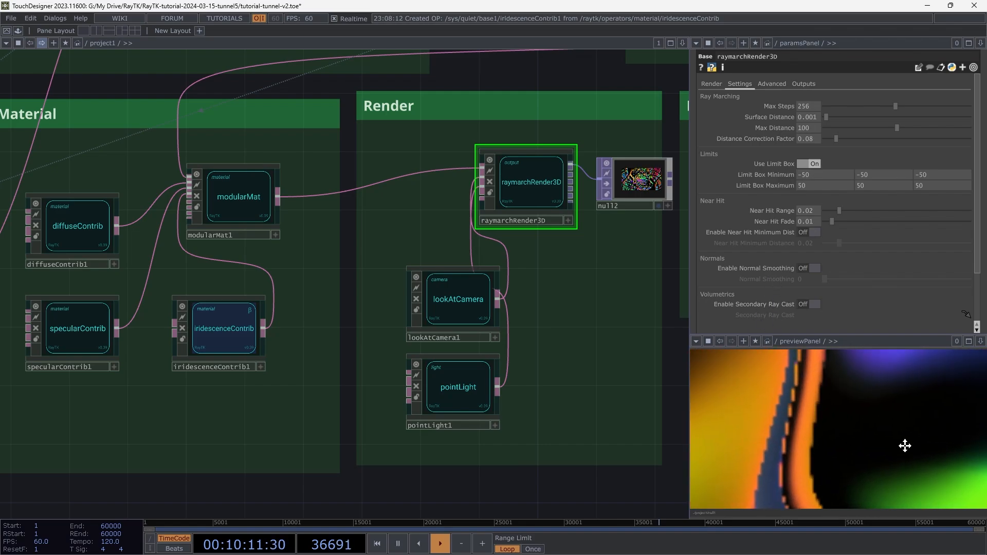
{"action": "scroll", "coordinate": [774, 432], "scroll_direction": "down", "scroll_amount": 3}
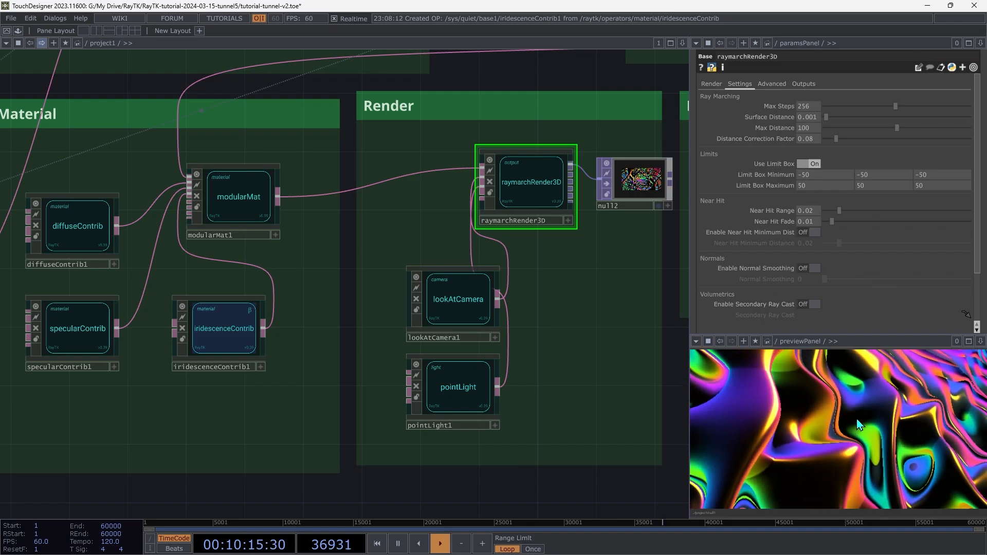
- Review the whole tunnel preview and raymarchRender3D's render format settings, including resolution and Anti Alias
{"action": "scroll", "coordinate": [857, 419], "scroll_direction": "down", "scroll_amount": 3}
{"action": "left_click_drag", "start_coordinate": [941, 378], "coordinate": [906, 436]}
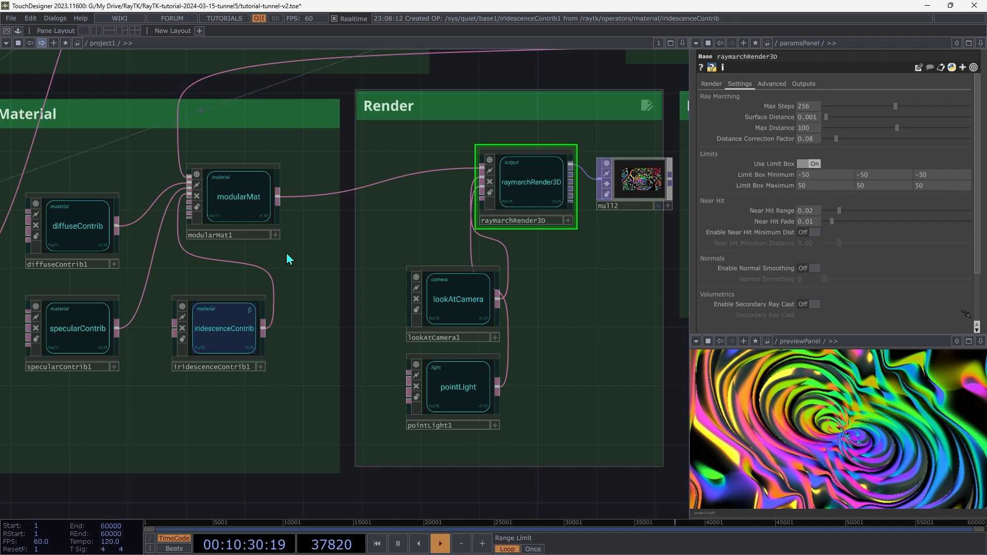
{"action": "left_click", "coordinate": [717, 86]}
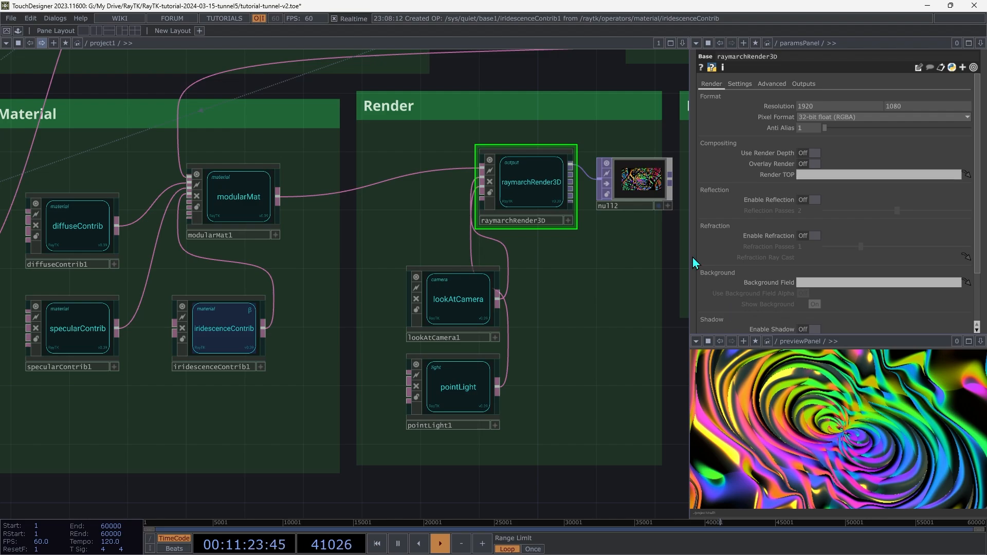
- Insert an Anti Alias TOP between null2 and null1 in the Edge Cleanup area and check its effect up close
{"action": "left_click_drag", "start_coordinate": [643, 262], "coordinate": [111, 264]}
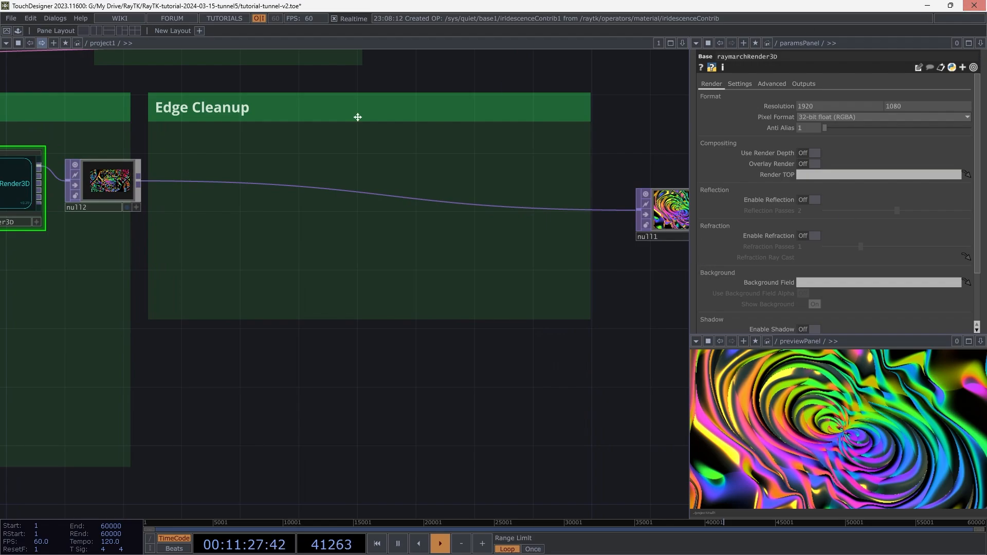
{"action": "key", "text": "Tab"}
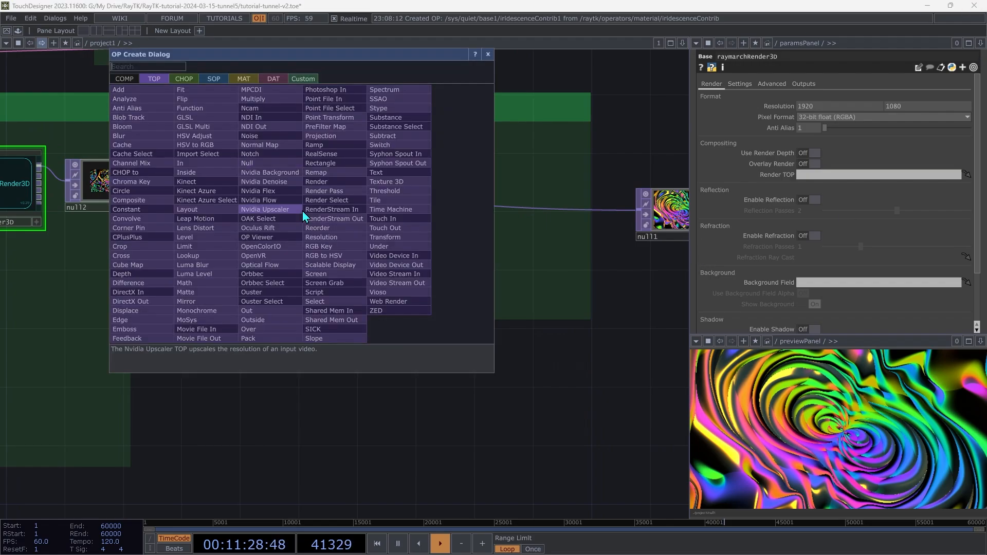
{"action": "left_click", "coordinate": [126, 117]}
{"action": "left_click", "coordinate": [229, 170]}
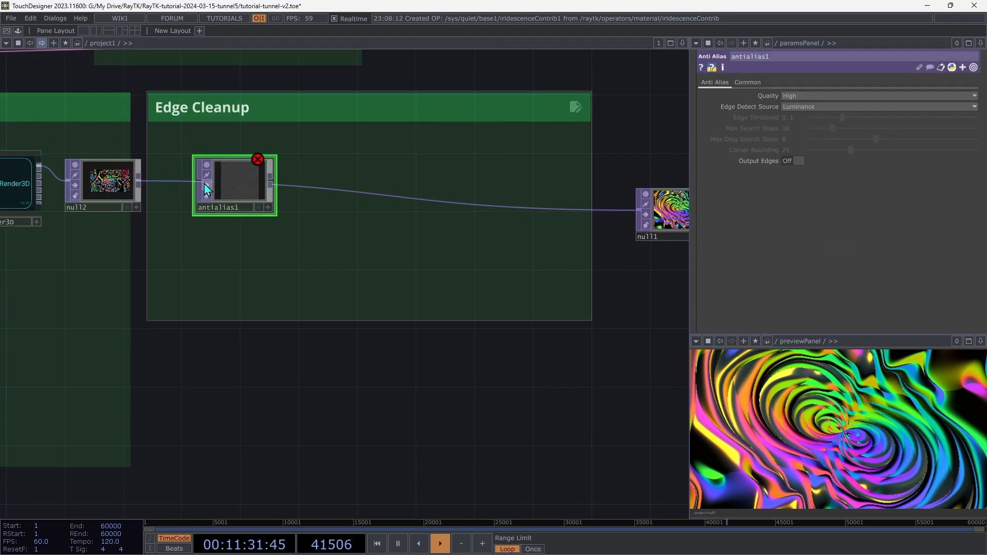
{"action": "left_click_drag", "start_coordinate": [180, 205], "coordinate": [138, 182]}
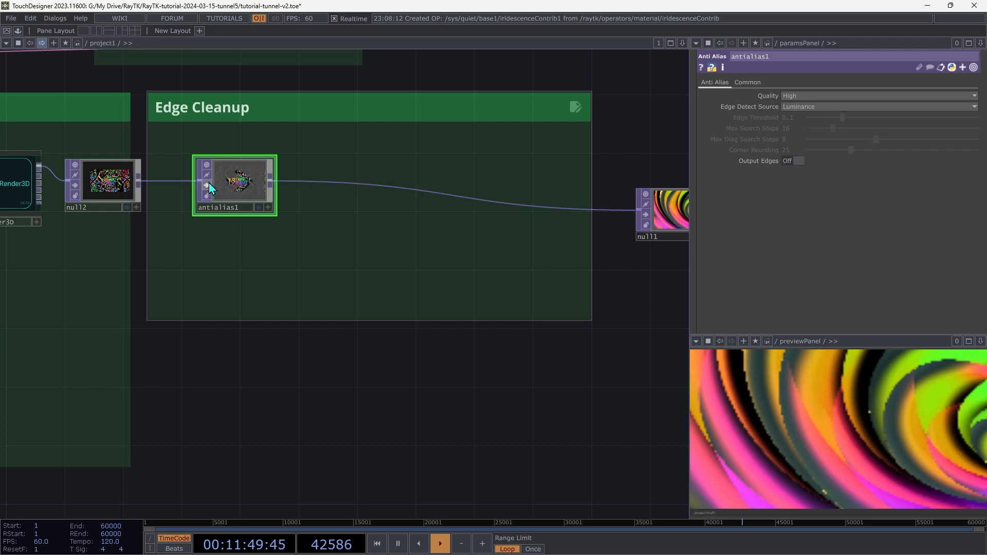
{"action": "scroll", "coordinate": [787, 412], "scroll_direction": "up", "scroll_amount": 3}
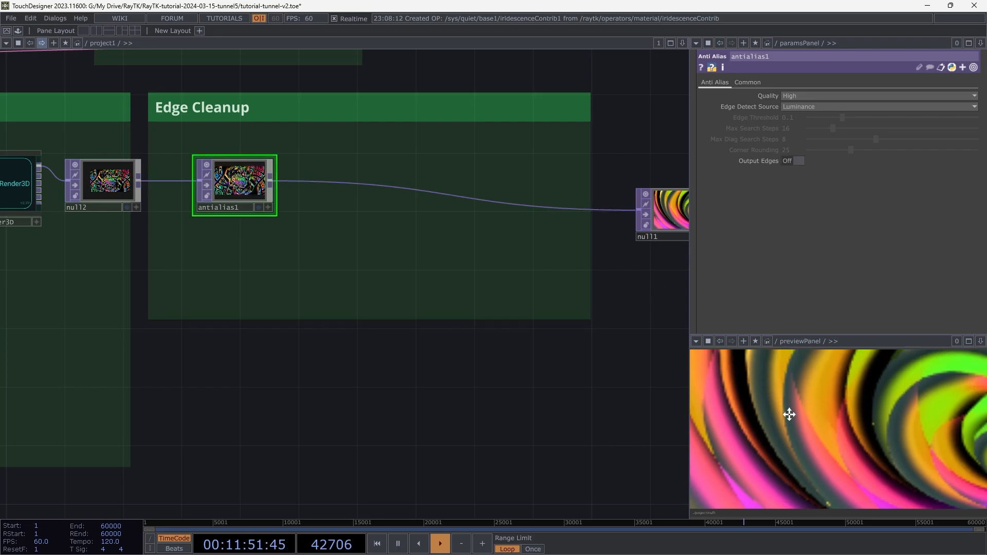
{"action": "mouse_move", "coordinate": [820, 476]}
{"action": "left_mouse_down"}
{"action": "mouse_move", "coordinate": [820, 396]}
{"action": "mouse_move", "coordinate": [829, 472]}
{"action": "left_mouse_up"}
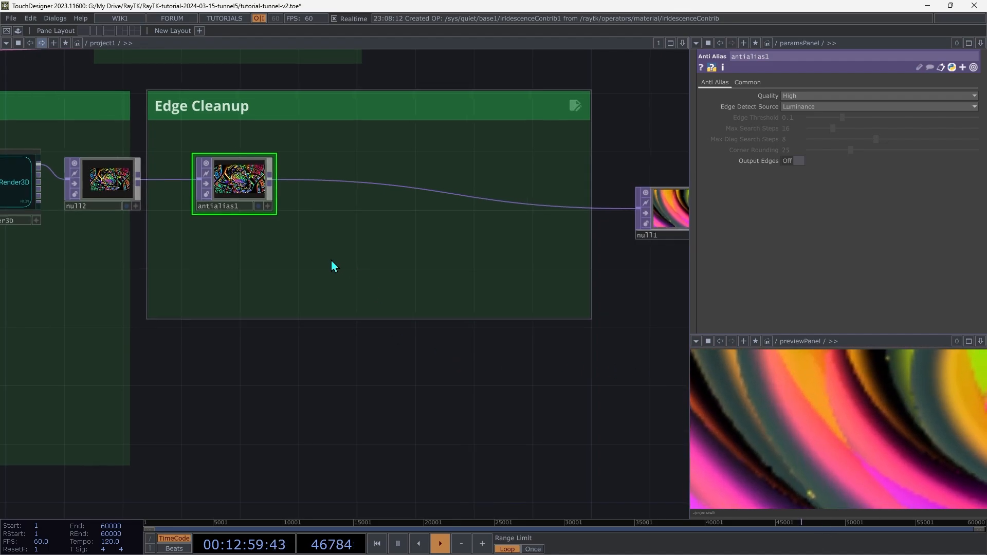
- Try an Edge TOP between the Anti Alias TOP and null1, examine its output, and delete it
{"action": "key", "text": "Tab"}
{"action": "type", "text": "e"}
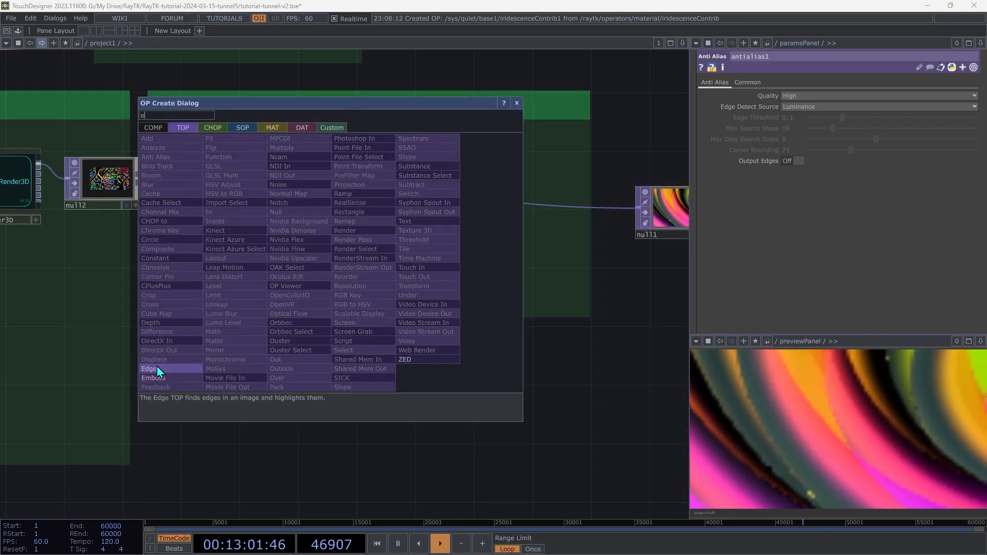
{"action": "left_click", "coordinate": [156, 367]}
{"action": "left_click", "coordinate": [347, 237]}
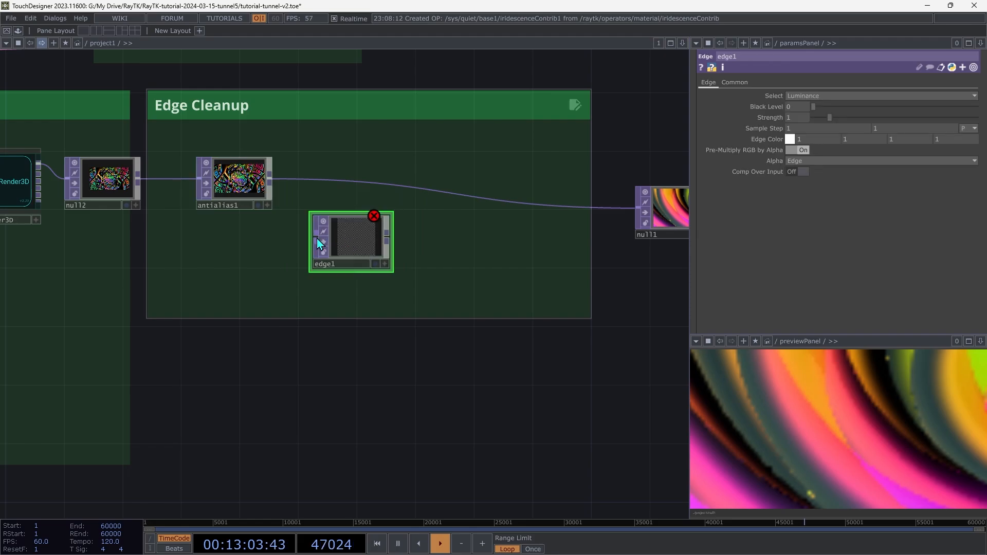
{"action": "left_click_drag", "start_coordinate": [317, 239], "coordinate": [299, 207]}
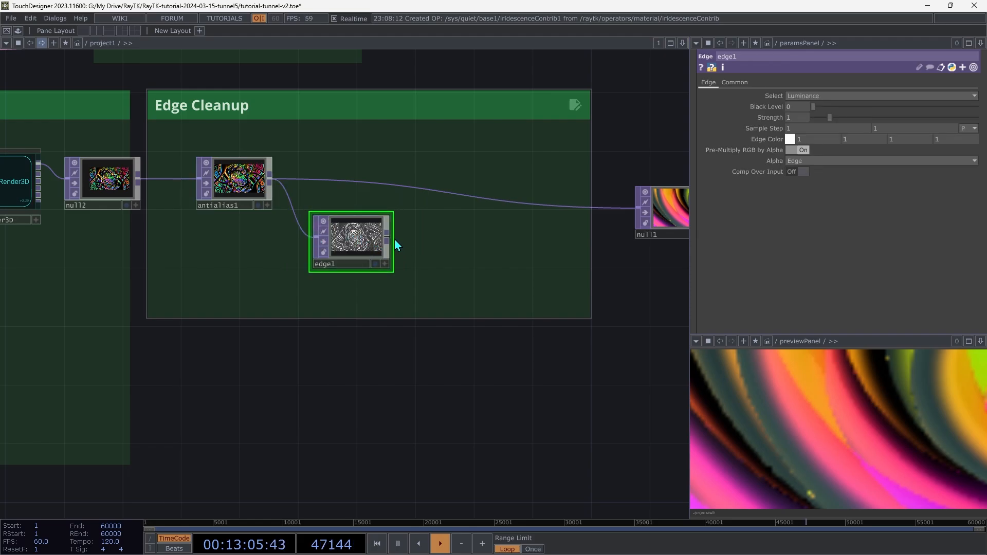
{"action": "left_click_drag", "start_coordinate": [387, 238], "coordinate": [469, 197]}
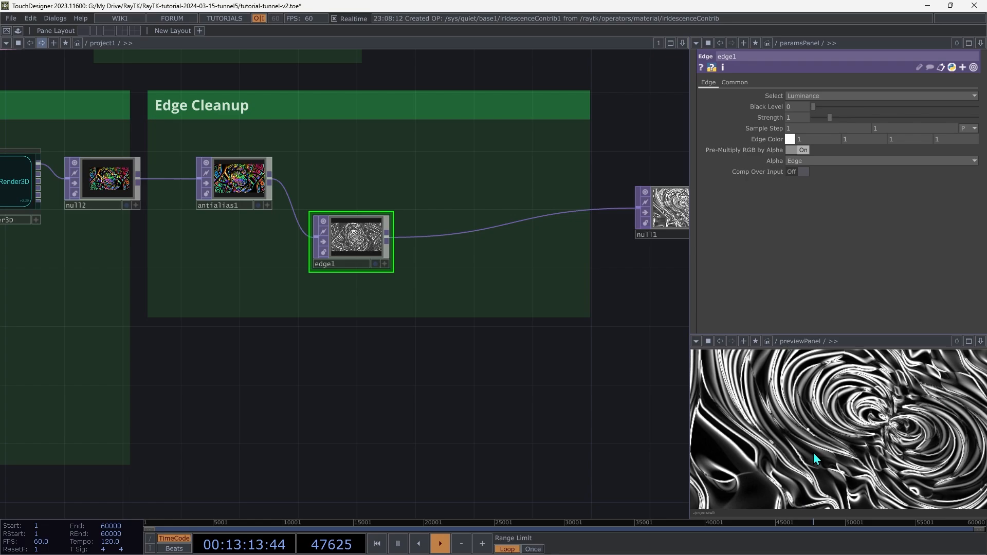
{"action": "scroll", "coordinate": [785, 467], "scroll_direction": "up", "scroll_amount": 5}
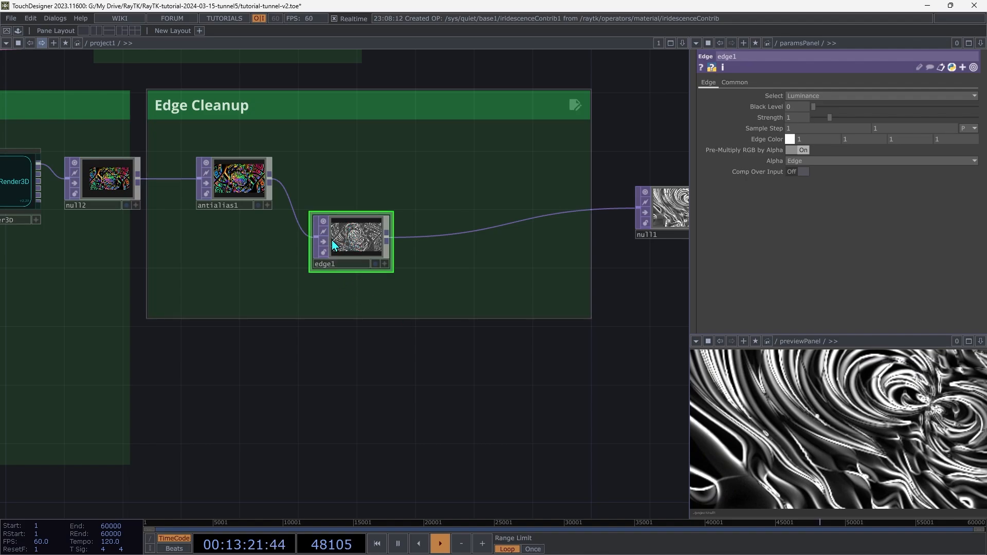
{"action": "key", "text": "Delete"}
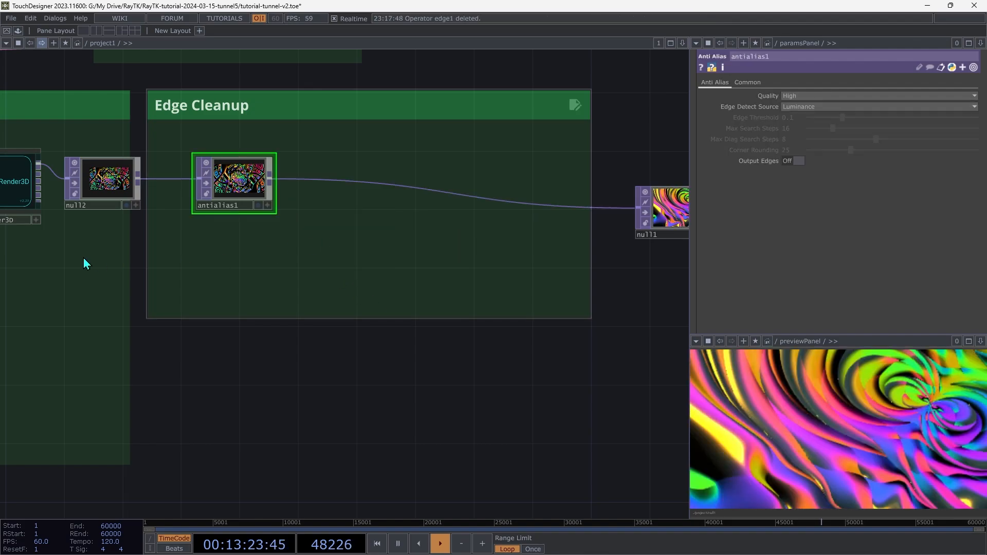
- Create a render select for raymarchRender3D's Normal output buffer and place it below antialias1 in the Edge Cleanup area
{"action": "left_click", "coordinate": [23, 185]}
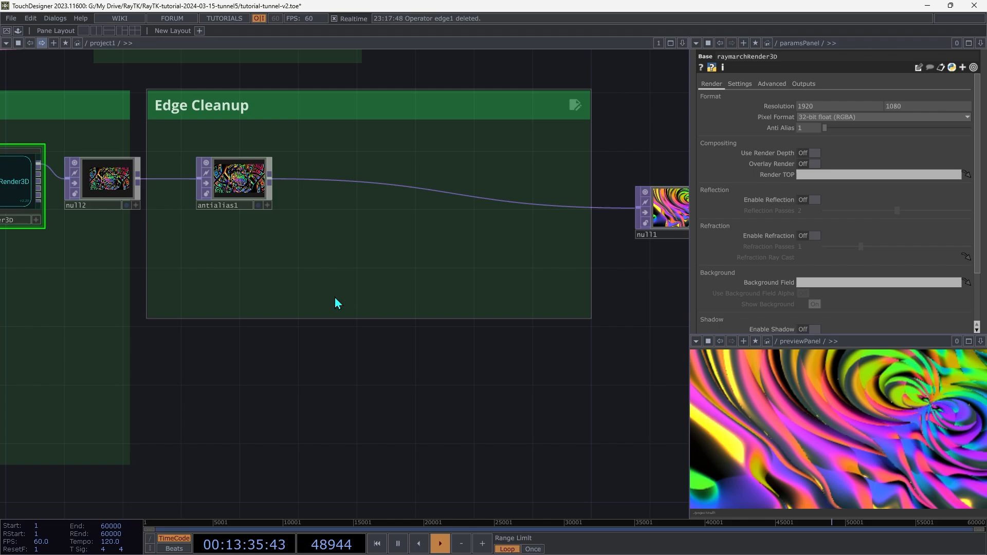
{"action": "right_click", "coordinate": [264, 262]}
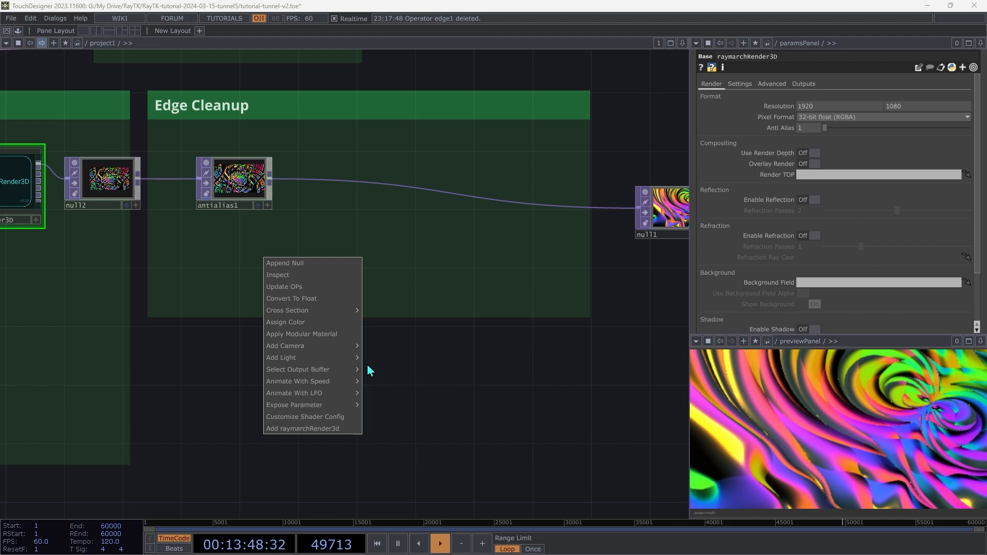
{"action": "mouse_move", "coordinate": [338, 370]}
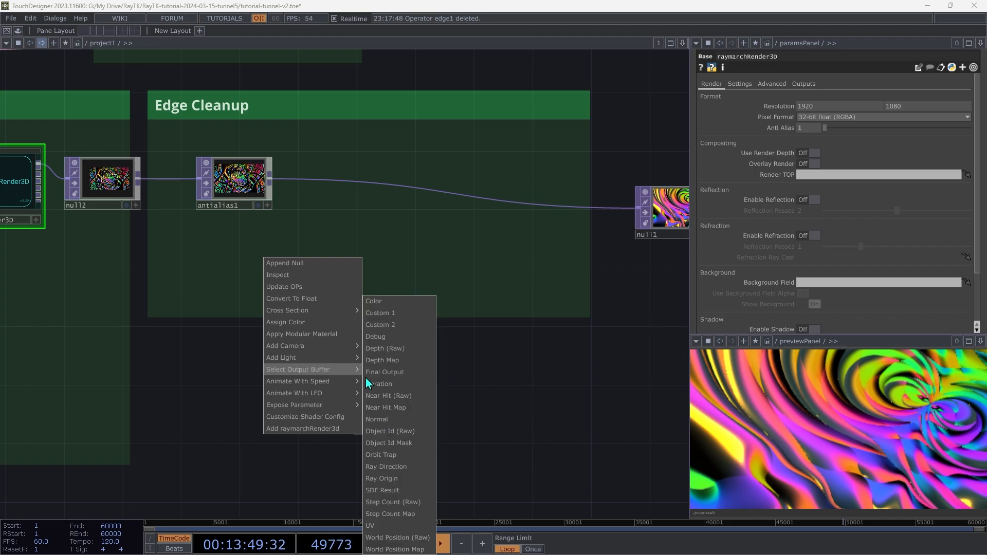
{"action": "left_click", "coordinate": [383, 420]}
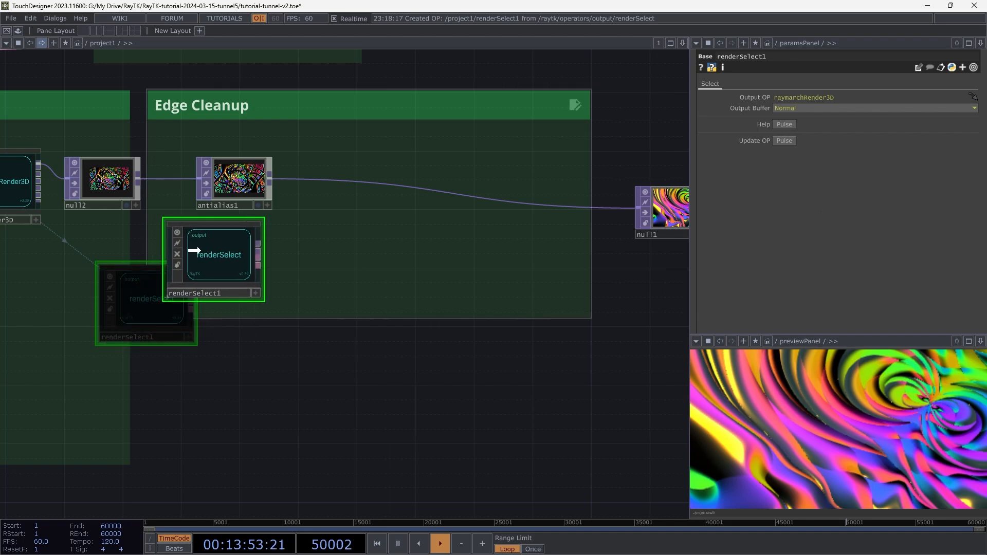
{"action": "left_click", "coordinate": [253, 275]}
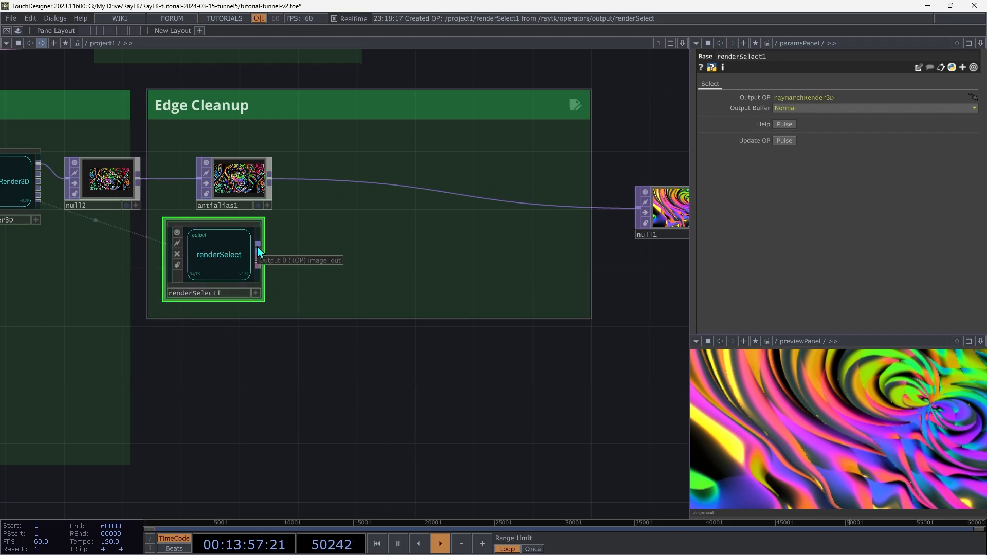
- Add a Null TOP on renderSelect1's image output and feed it into null1 to preview the normals
{"action": "left_click_drag", "start_coordinate": [258, 246], "coordinate": [309, 255]}
{"action": "left_click", "coordinate": [262, 206]}
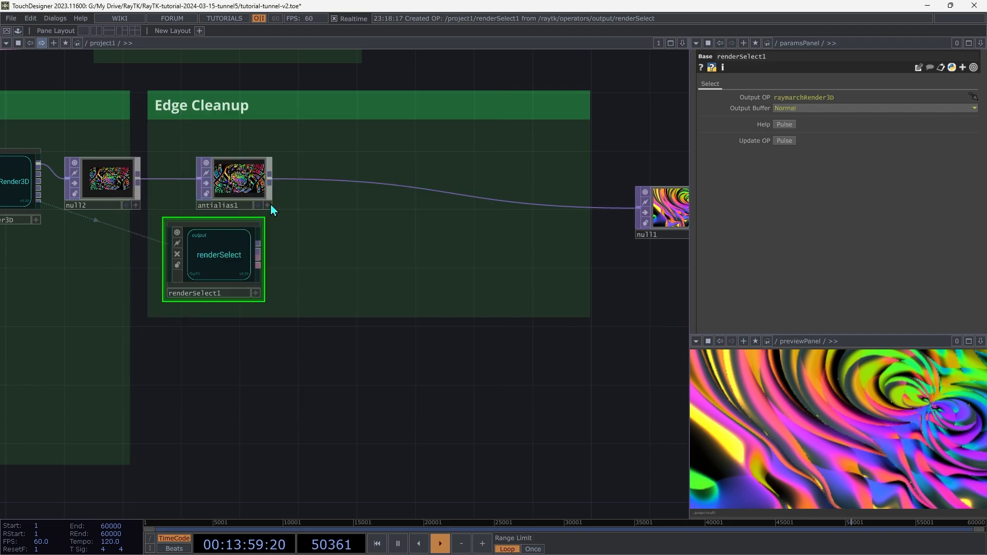
{"action": "left_click", "coordinate": [369, 264]}
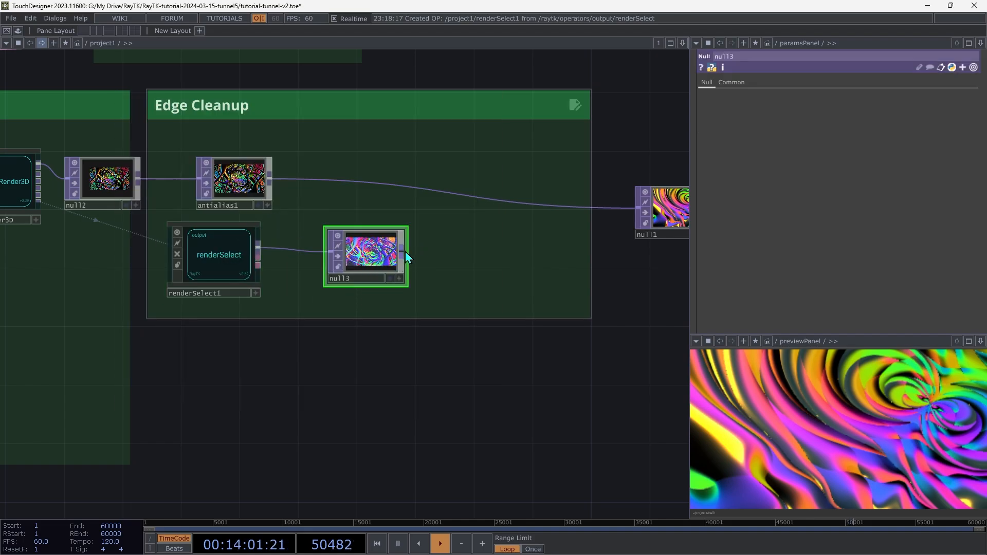
{"action": "left_click_drag", "start_coordinate": [403, 252], "coordinate": [503, 207]}
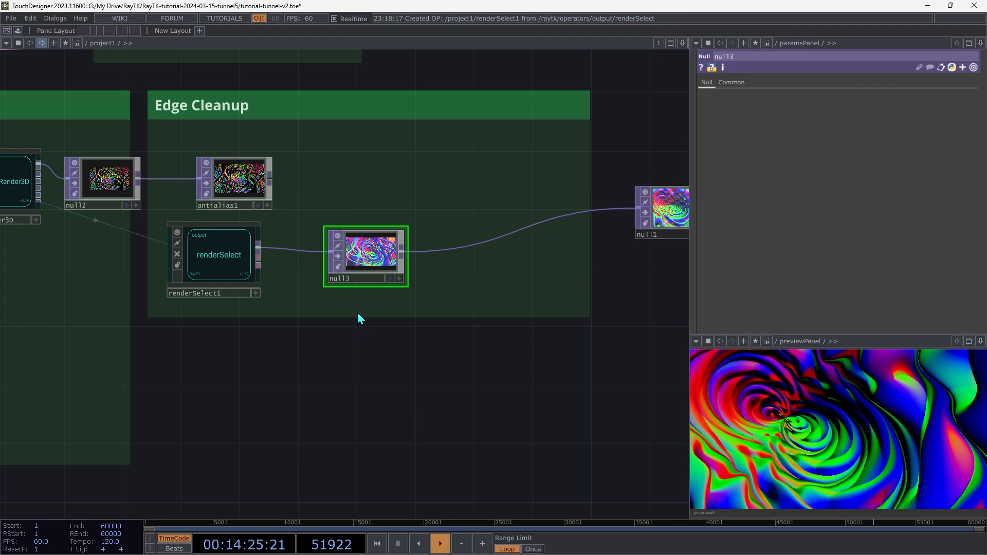
- Insert an Edge TOP between null3 and null1 to detect edges in the surface normals
{"action": "key", "text": "Tab"}
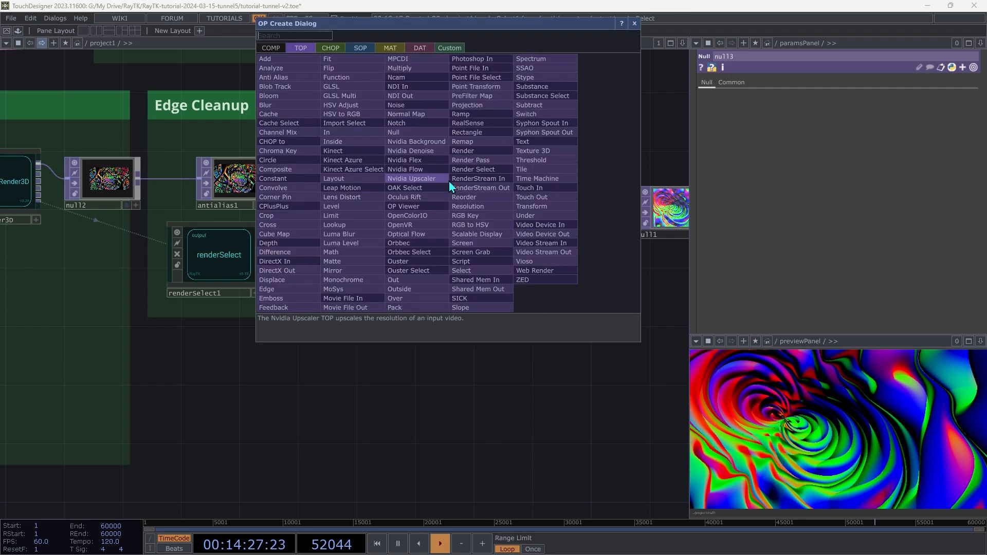
{"action": "type", "text": "ed"}
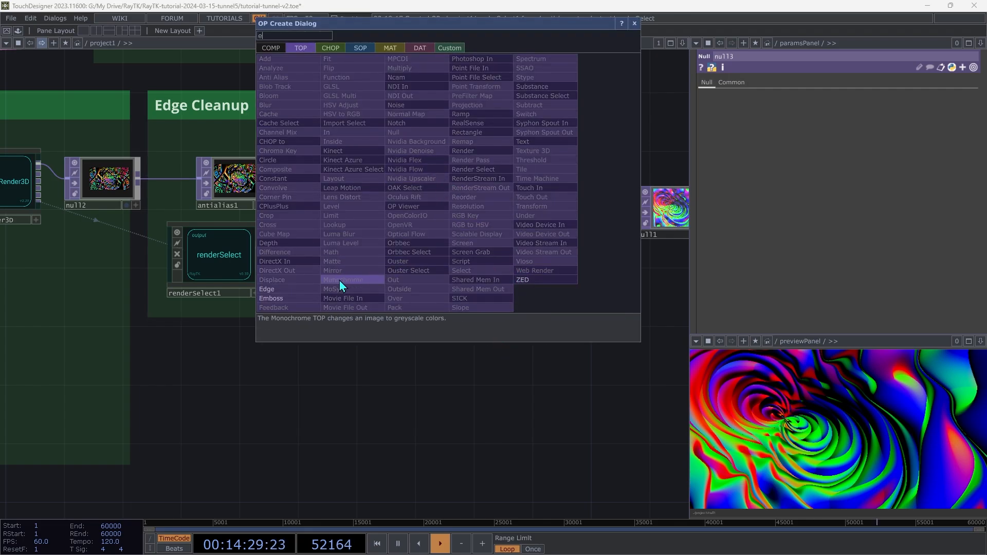
{"action": "left_click", "coordinate": [266, 289]}
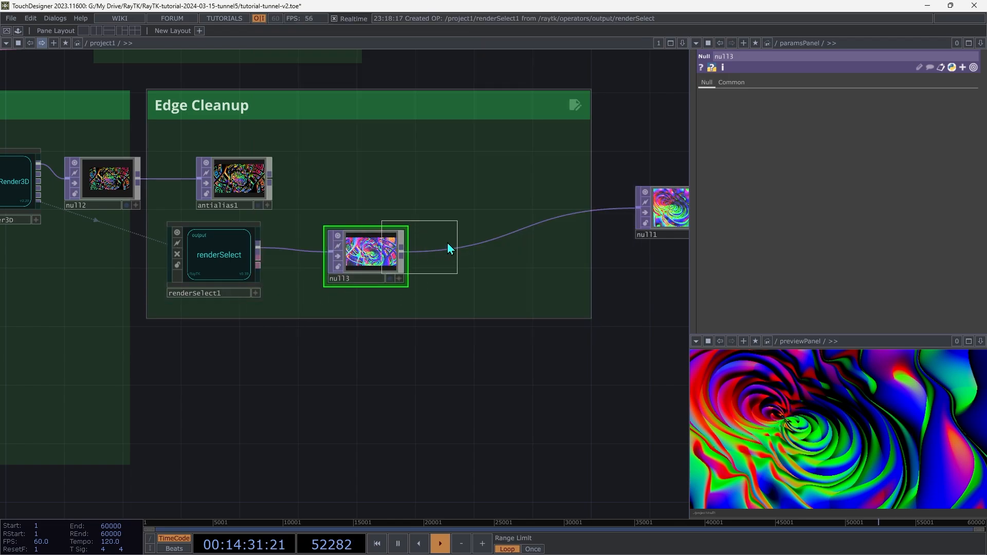
{"action": "left_click", "coordinate": [500, 226]}
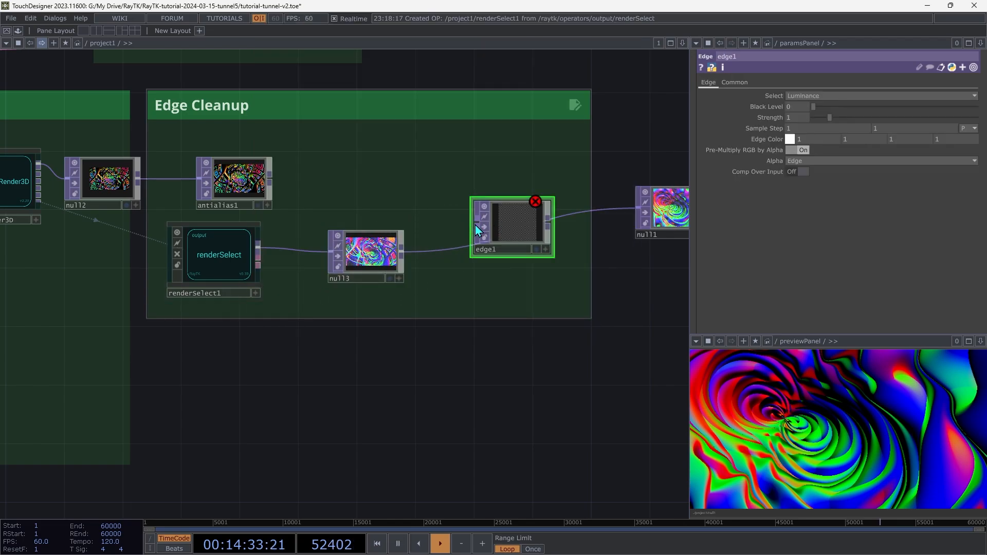
{"action": "left_click_drag", "start_coordinate": [475, 224], "coordinate": [403, 252]}
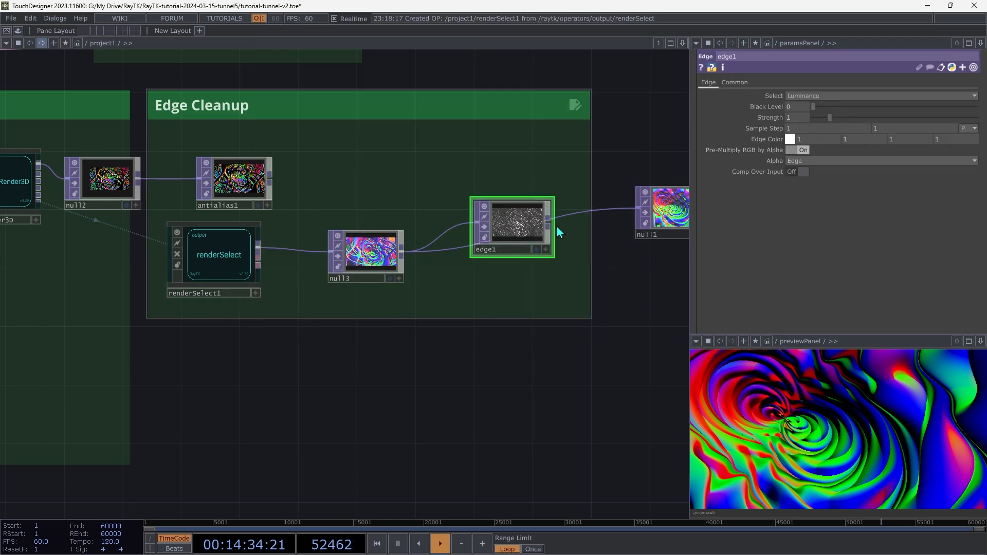
{"action": "left_click", "coordinate": [637, 221]}
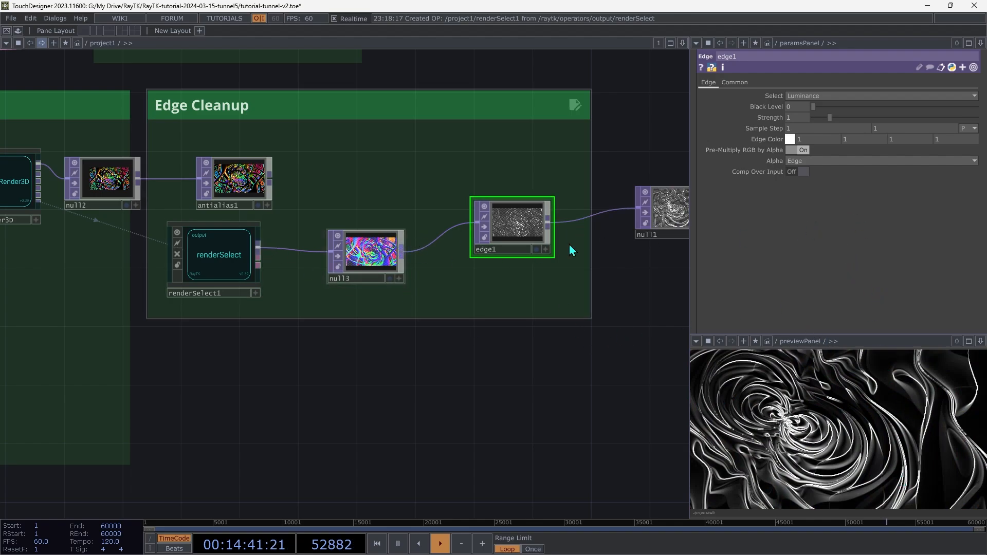
- Make room beside null3 and insert an RGB to HSV TOP between null3 and edge1
{"action": "left_click", "coordinate": [366, 261]}
{"action": "left_click_drag", "start_coordinate": [367, 258], "coordinate": [319, 258]}
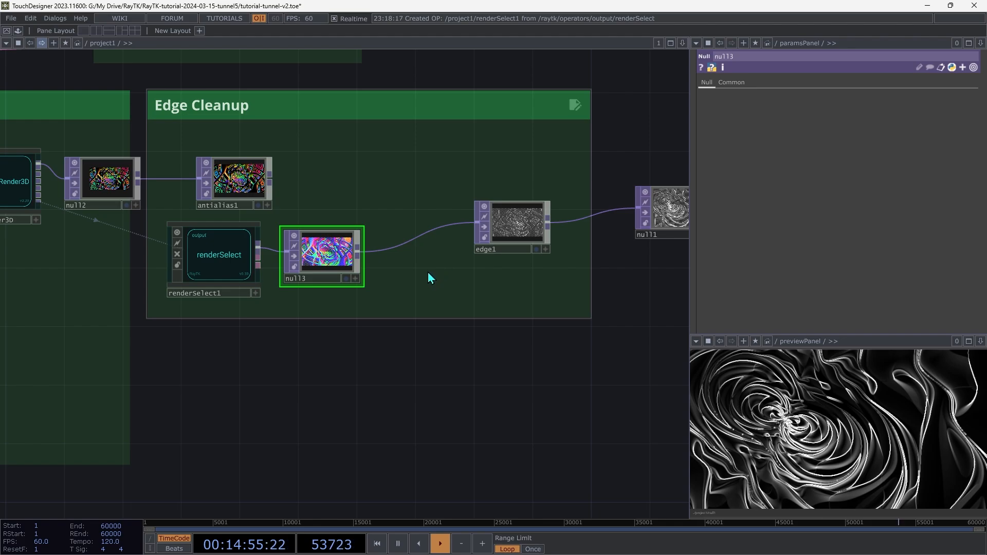
{"action": "key", "text": "Tab"}
{"action": "type", "text": "r"}
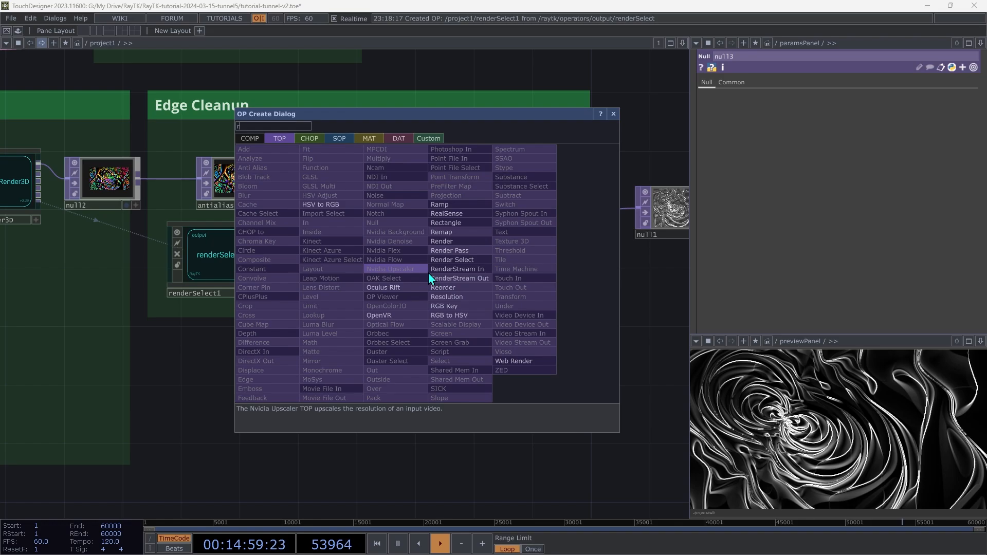
{"action": "left_click", "coordinate": [448, 314]}
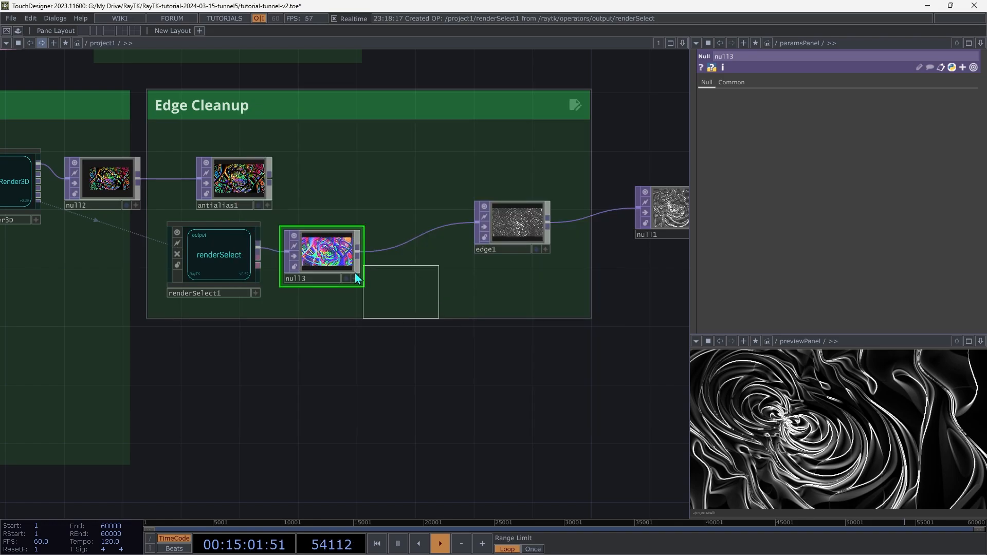
{"action": "left_click", "coordinate": [412, 278]}
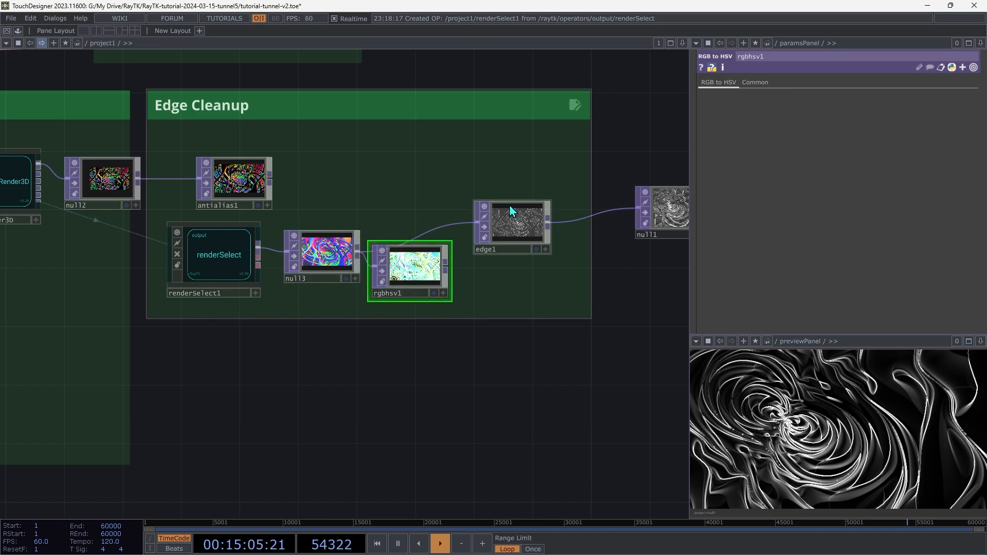
{"action": "left_click", "coordinate": [510, 222]}
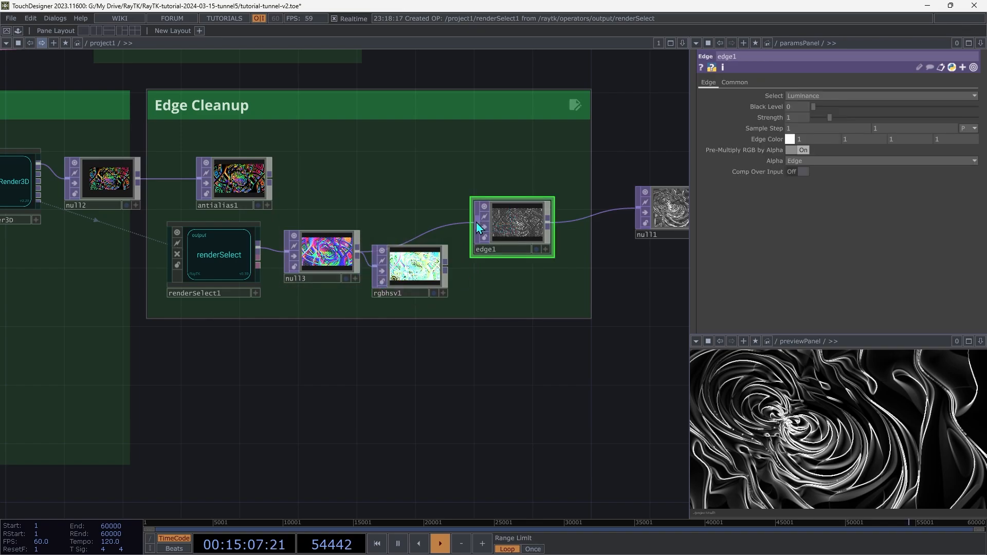
{"action": "left_click_drag", "start_coordinate": [388, 291], "coordinate": [383, 273]}
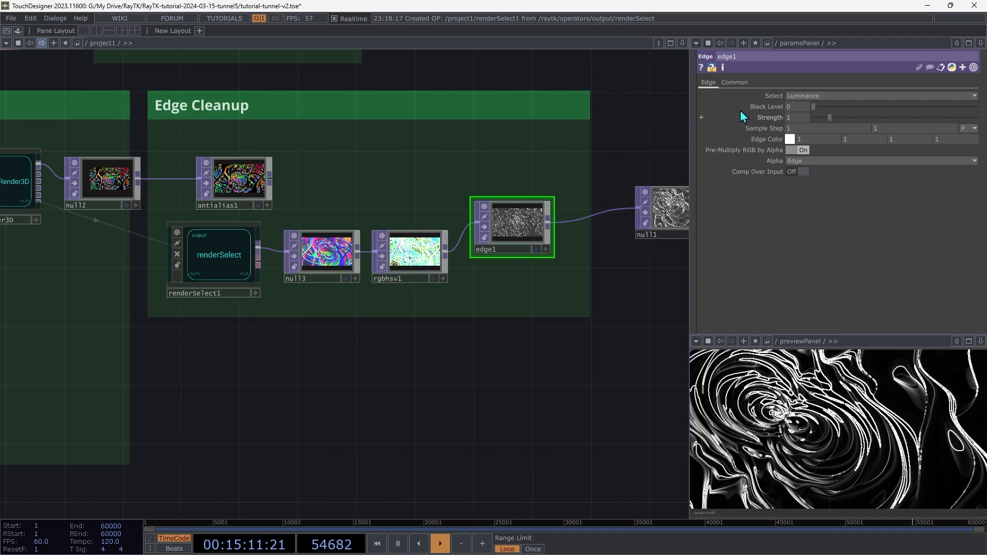
- Set edge1 to detect edges from the Red channel, align it with rgbhsv1, and widen the Edge Cleanup box around it
{"action": "left_click", "coordinate": [801, 96]}
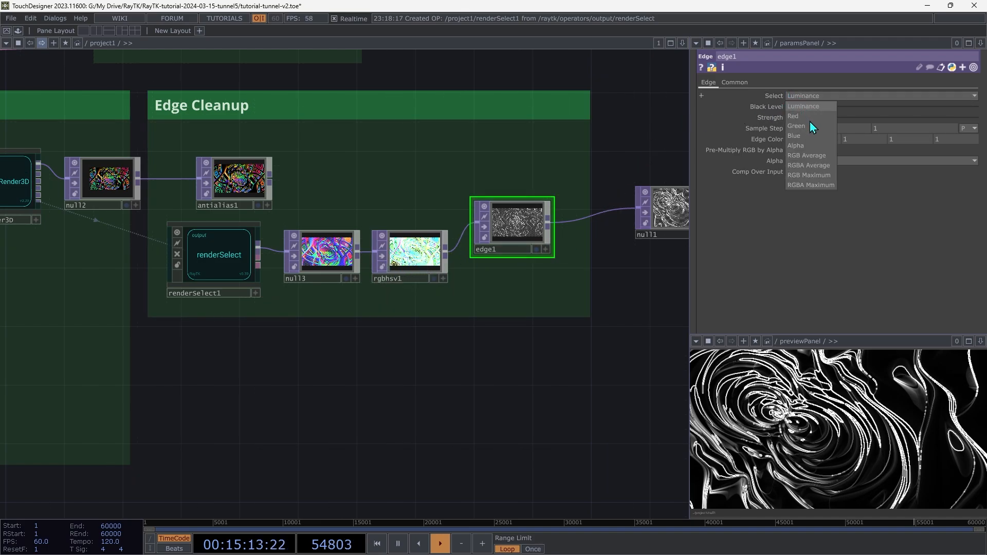
{"action": "left_click", "coordinate": [811, 117]}
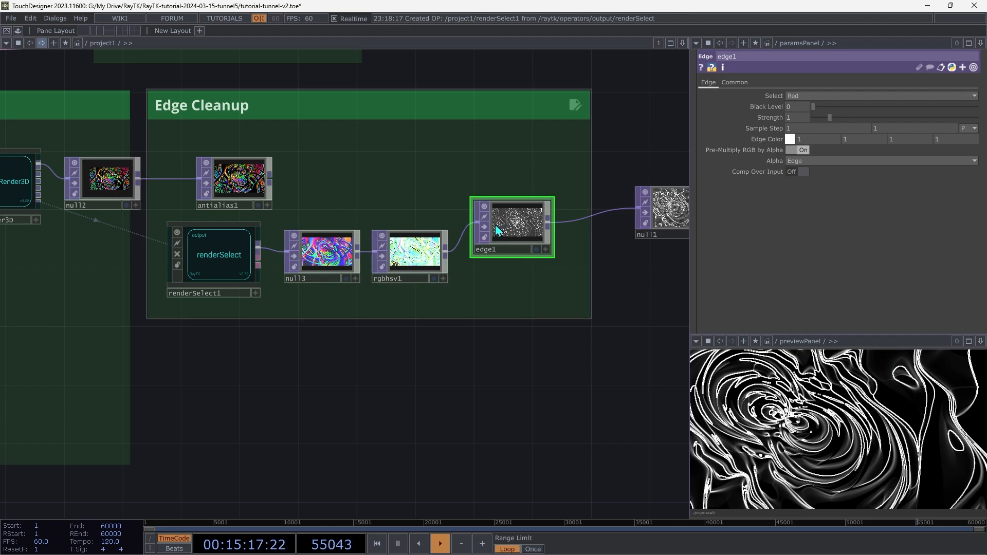
{"action": "left_click_drag", "start_coordinate": [527, 220], "coordinate": [529, 250]}
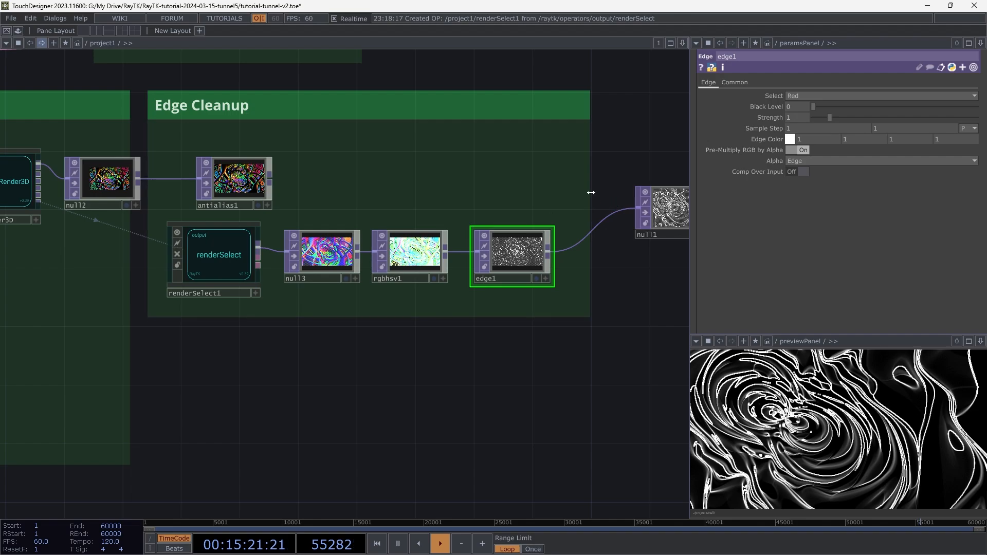
{"action": "mouse_move", "coordinate": [597, 203]}
{"action": "left_mouse_down"}
{"action": "mouse_move", "coordinate": [641, 201]}
{"action": "mouse_move", "coordinate": [623, 198]}
{"action": "left_mouse_up"}
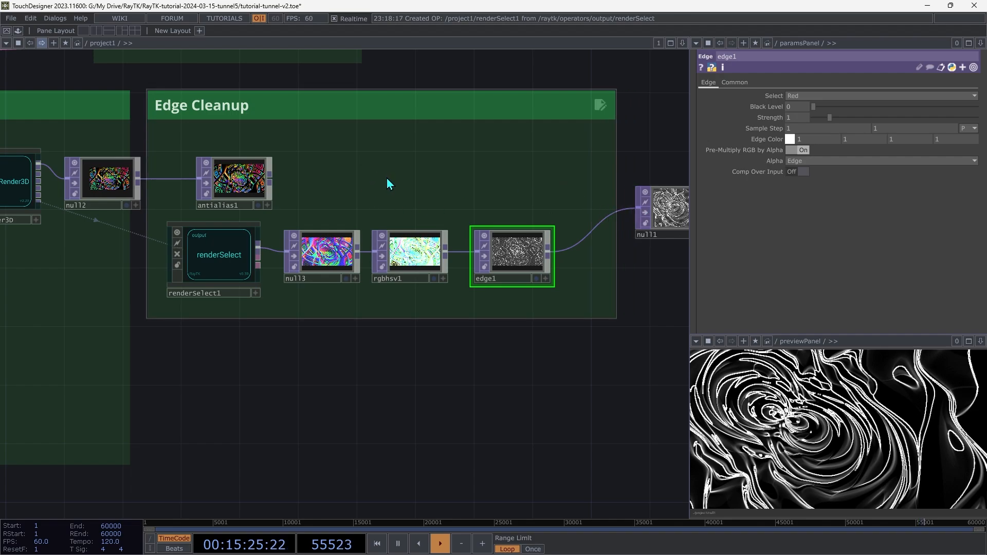
- Add a Luma Blur TOP fed by antialias1 as the image and edge1 as the blur mask, and output it to null1
{"action": "key", "text": "Tab"}
{"action": "type", "text": "lu"}
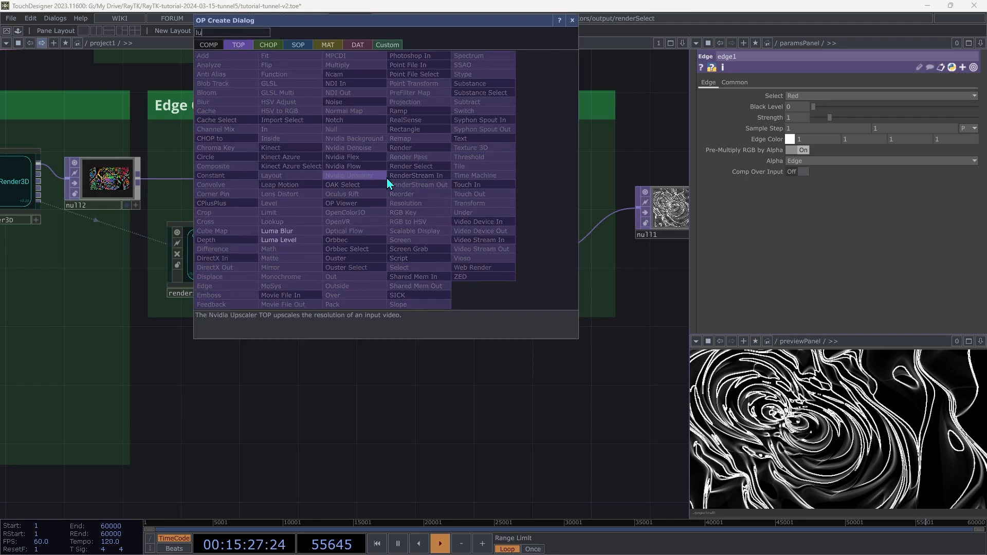
{"action": "left_click", "coordinate": [278, 234]}
{"action": "left_click", "coordinate": [454, 168]}
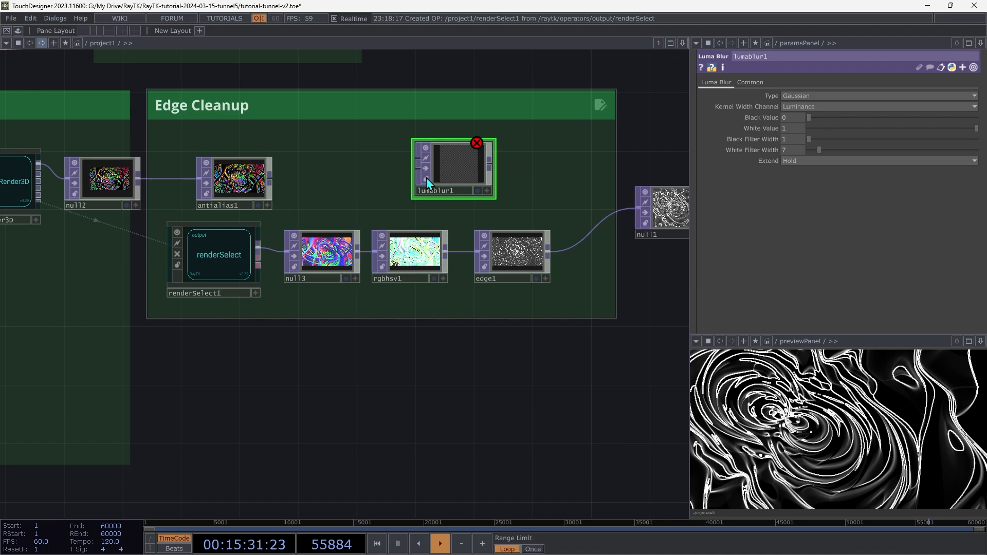
{"action": "left_click_drag", "start_coordinate": [415, 162], "coordinate": [270, 178]}
{"action": "mouse_move", "coordinate": [551, 251]}
{"action": "left_mouse_down"}
{"action": "mouse_move", "coordinate": [561, 241]}
{"action": "mouse_move", "coordinate": [415, 182]}
{"action": "left_mouse_up"}
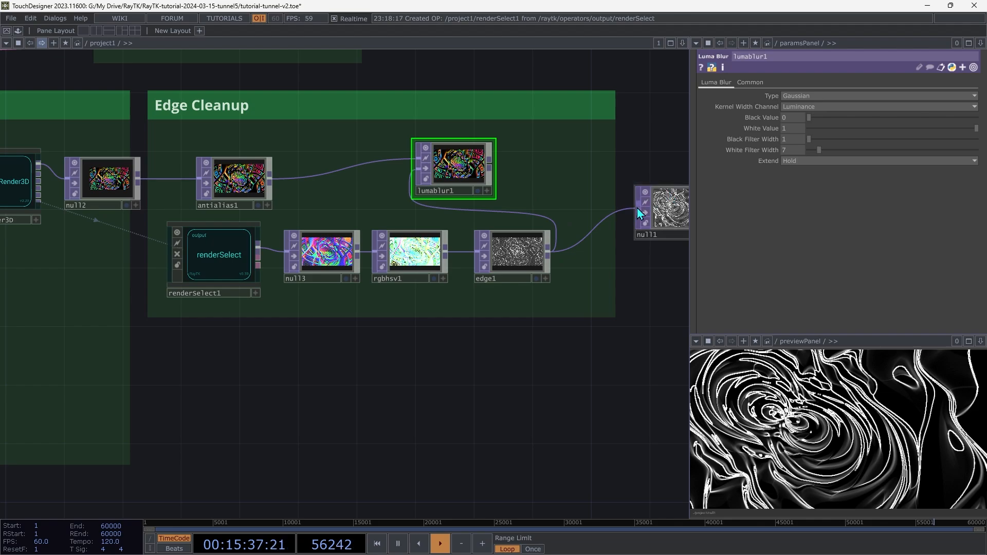
{"action": "left_click_drag", "start_coordinate": [637, 207], "coordinate": [536, 184]}
- Test lumablur1's White Filter Width at values up to 63 against the preview and settle on 16
{"action": "middle_click_drag", "start_coordinate": [791, 470], "coordinate": [848, 454]}
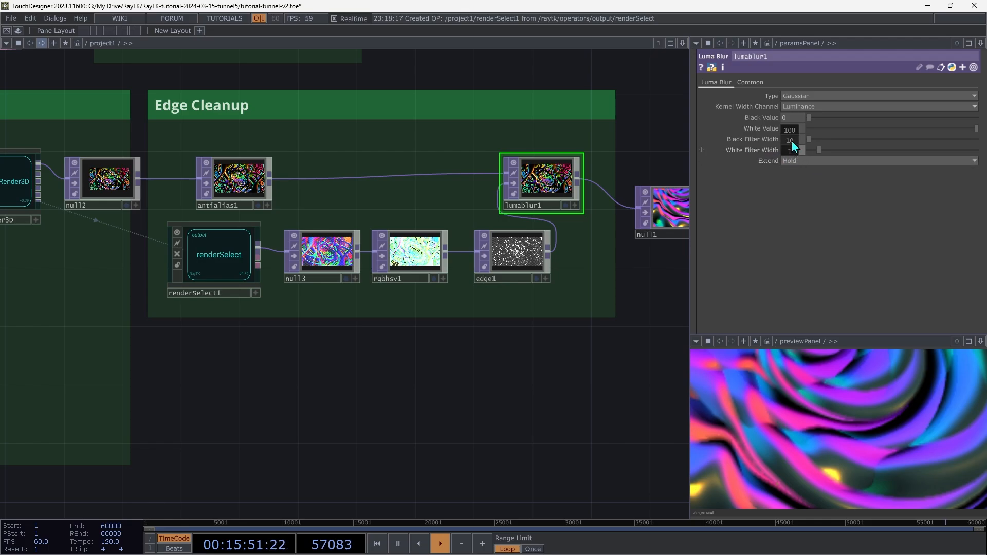
{"action": "left_click_drag", "start_coordinate": [790, 150], "coordinate": [794, 136]}
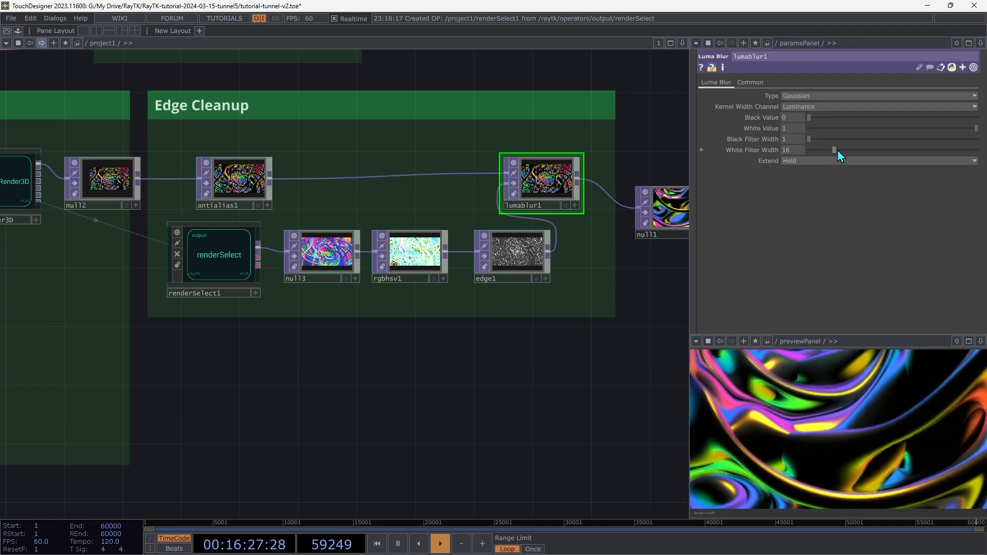
{"action": "left_click_drag", "start_coordinate": [838, 150], "coordinate": [912, 150]}
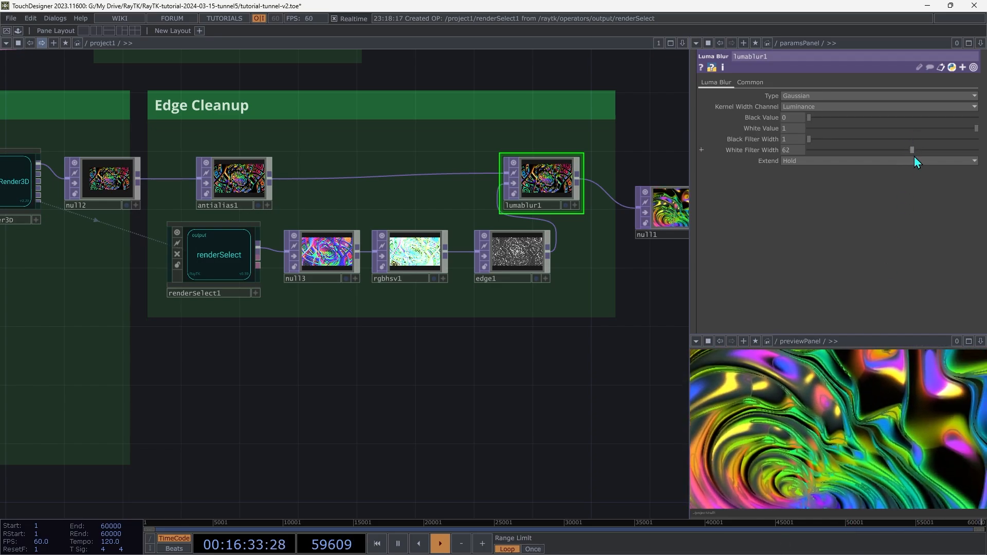
{"action": "mouse_move", "coordinate": [913, 150]}
{"action": "left_mouse_down"}
{"action": "mouse_move", "coordinate": [848, 157]}
{"action": "mouse_move", "coordinate": [978, 150]}
{"action": "mouse_move", "coordinate": [857, 153]}
{"action": "mouse_move", "coordinate": [914, 151]}
{"action": "left_mouse_up"}
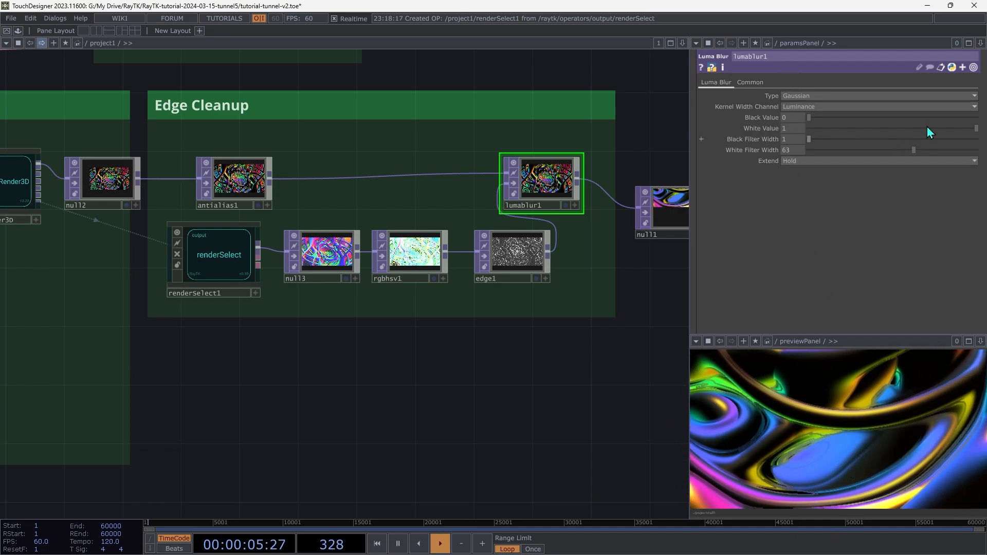
{"action": "left_click_drag", "start_coordinate": [915, 150], "coordinate": [849, 159]}
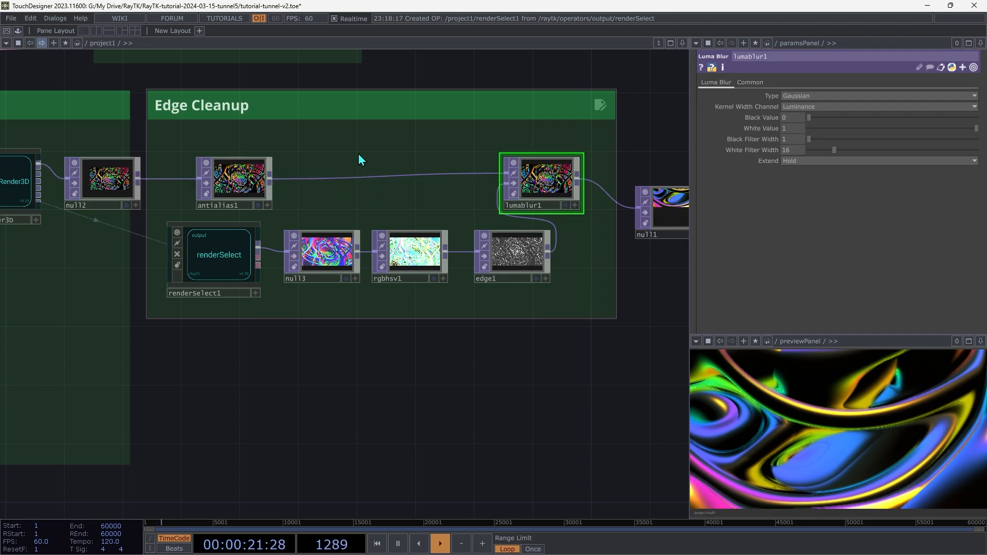
- Insert a Level TOP between antialias1 and lumablur1 and set its Clamp Input to Clamp [0-1]
{"action": "key", "text": "Tab"}
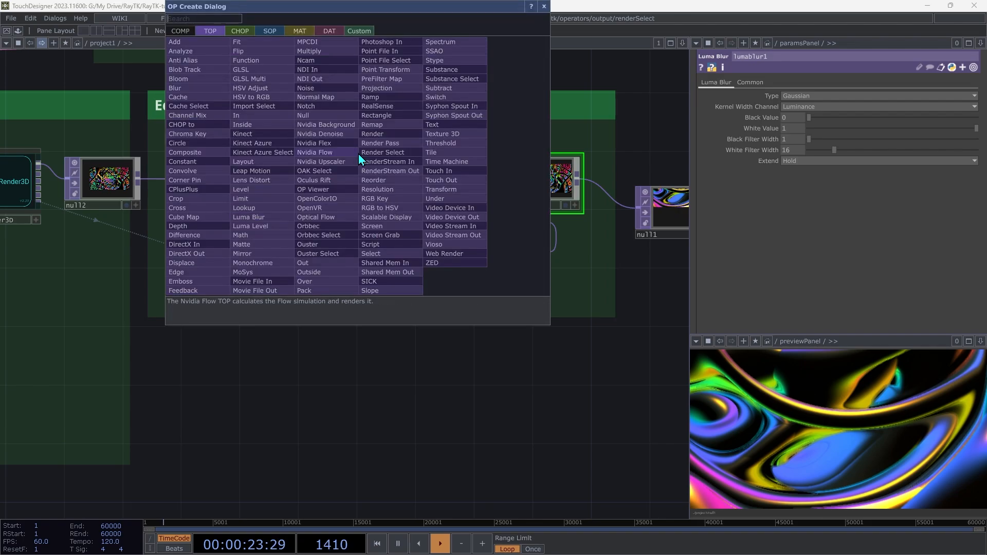
{"action": "type", "text": "lev"}
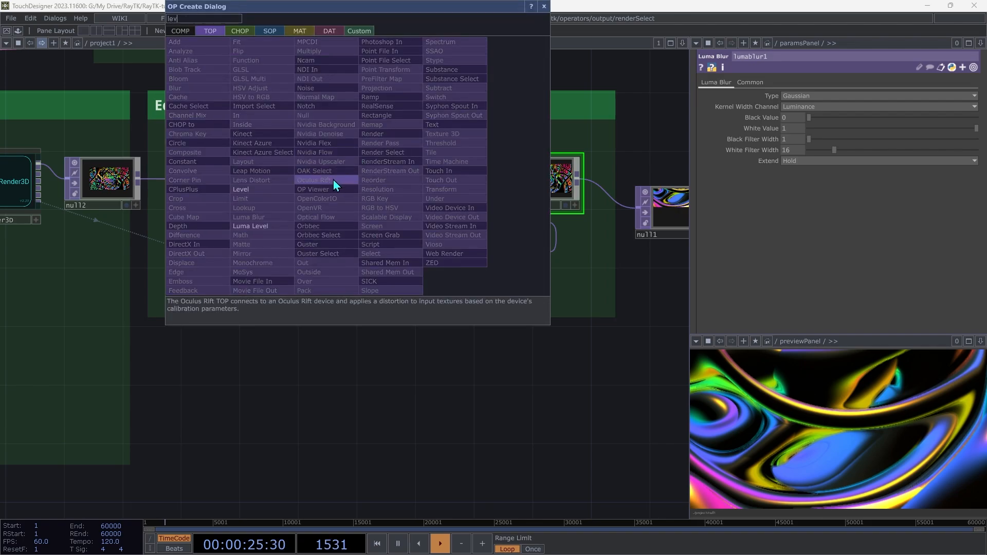
{"action": "left_click", "coordinate": [261, 191]}
{"action": "left_click", "coordinate": [321, 175]}
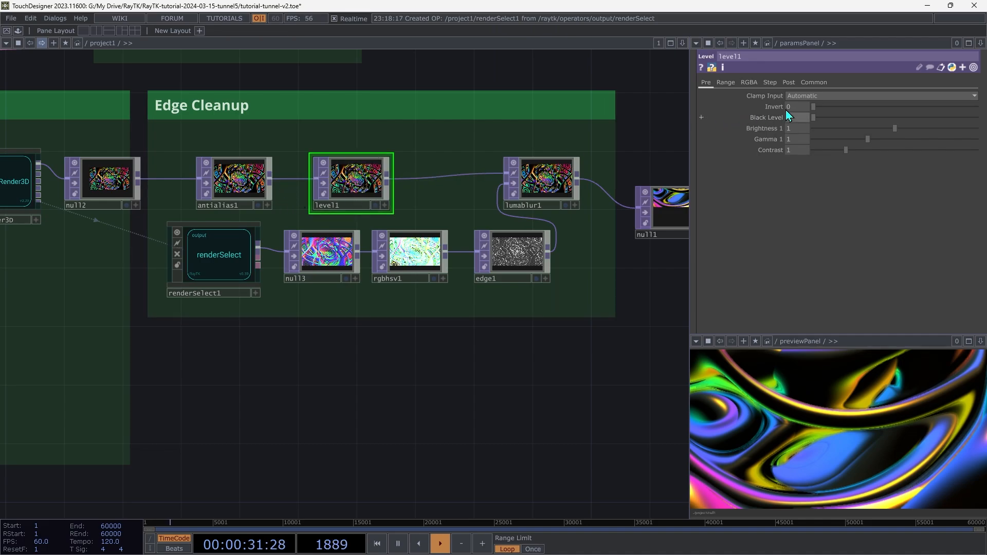
{"action": "left_click", "coordinate": [792, 96]}
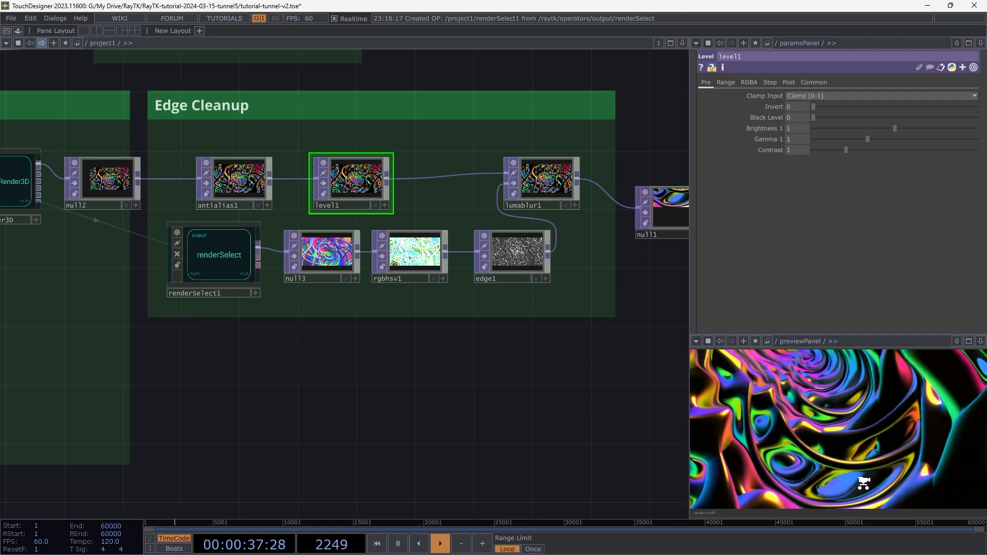
- Shift renderSelect1, null3, rgbhsv1 and edge1 back along their row to make room after edge1 in the Edge Cleanup area
{"action": "scroll", "coordinate": [866, 470], "scroll_direction": "down", "scroll_amount": 3}
{"action": "scroll", "coordinate": [832, 430], "scroll_direction": "up", "scroll_amount": 3}
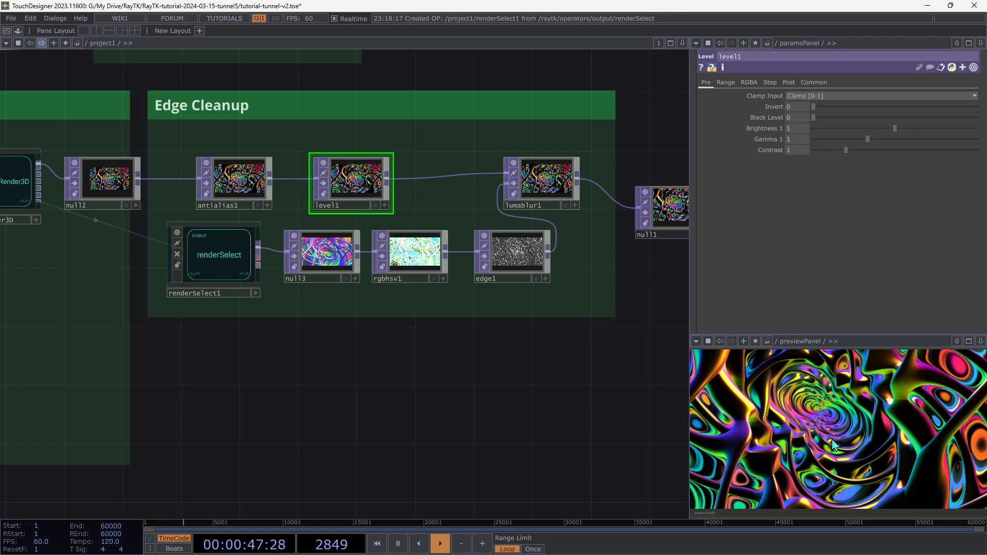
{"action": "scroll", "coordinate": [576, 139], "scroll_direction": "down", "scroll_amount": 2}
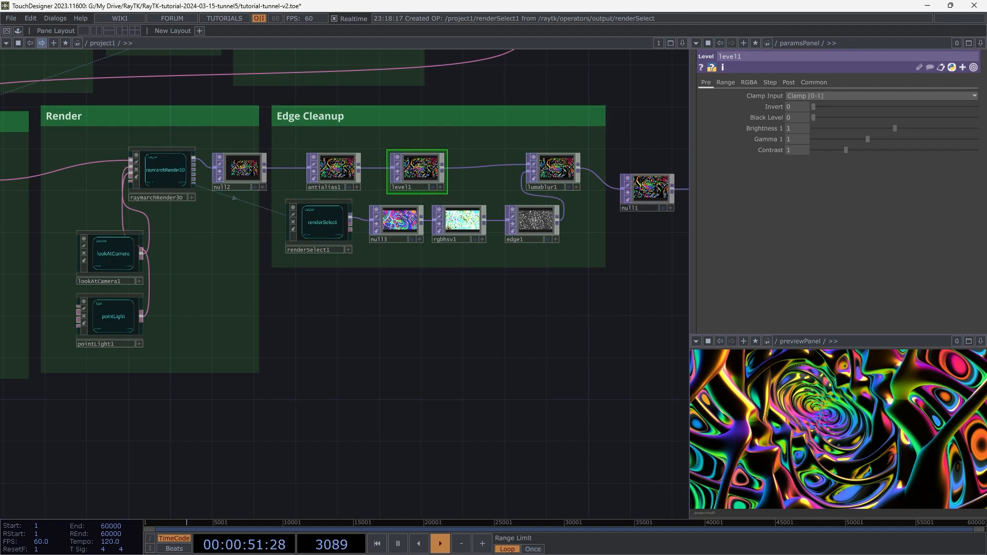
{"action": "scroll", "coordinate": [601, 134], "scroll_direction": "up", "scroll_amount": 2}
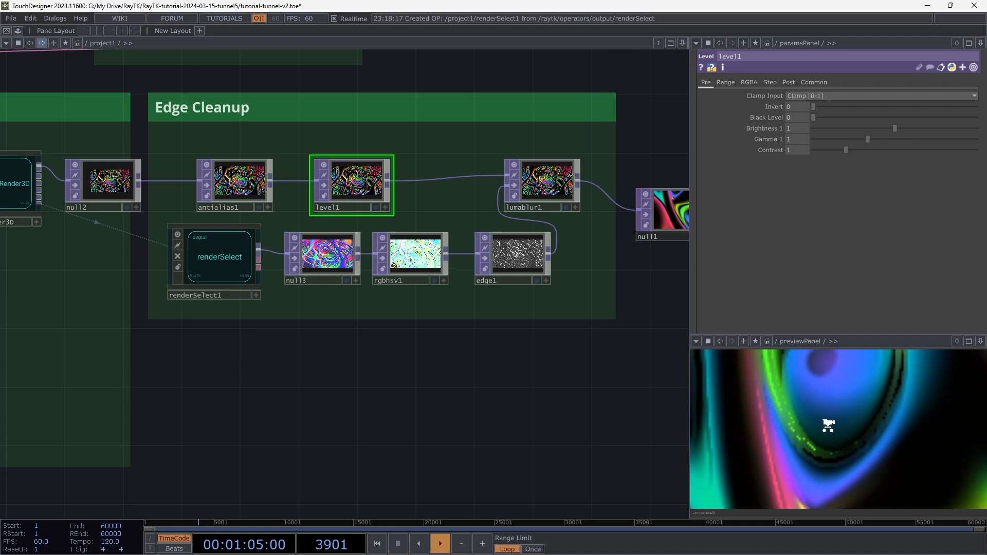
{"action": "left_click", "coordinate": [515, 186]}
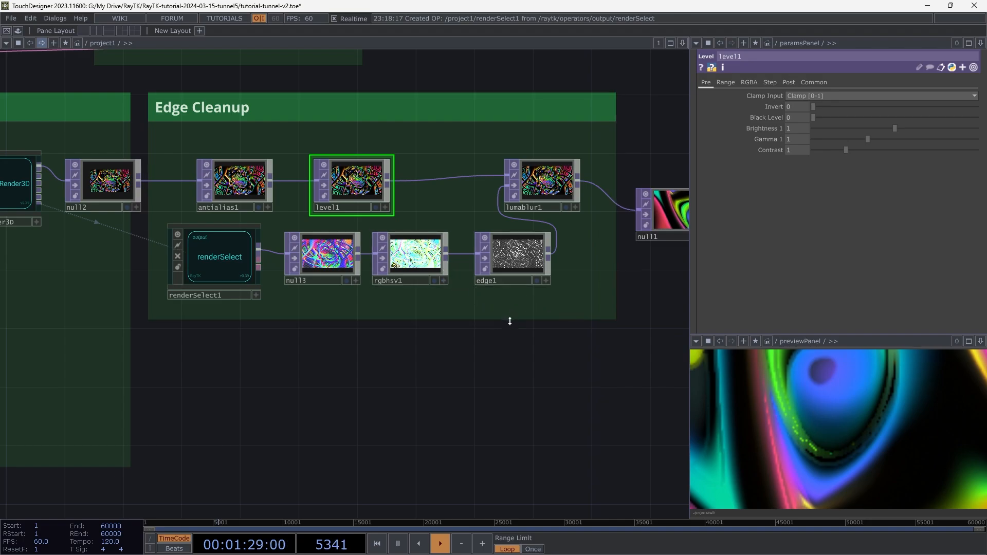
{"action": "left_click_drag", "start_coordinate": [530, 264], "coordinate": [514, 264]}
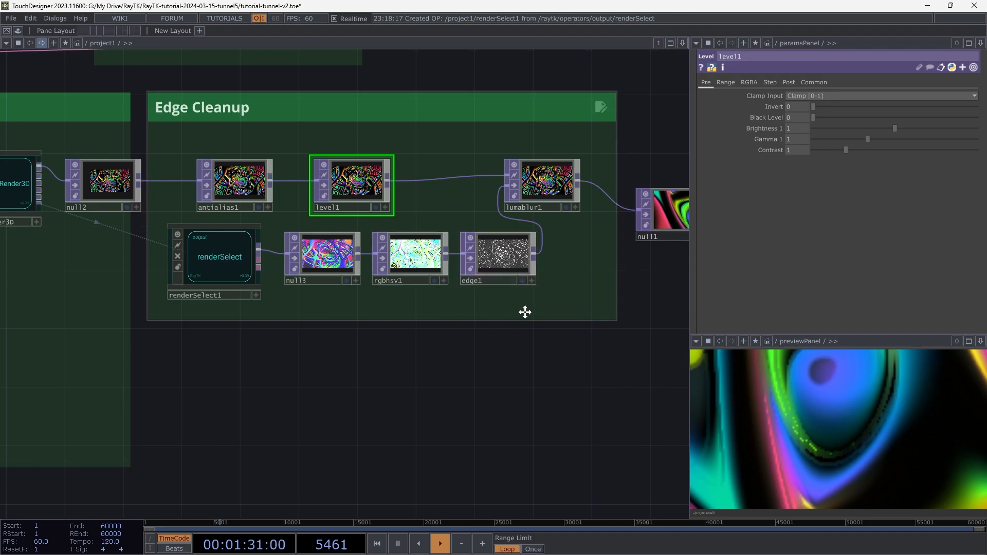
{"action": "right_click_drag", "start_coordinate": [525, 312], "coordinate": [318, 265]}
{"action": "left_click_drag", "start_coordinate": [316, 268], "coordinate": [302, 267]}
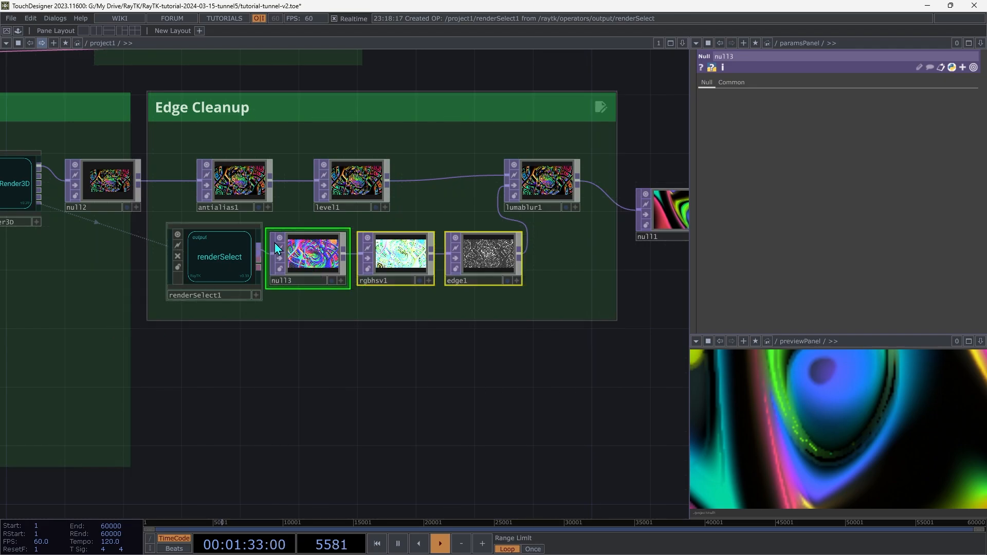
{"action": "left_click_drag", "start_coordinate": [227, 261], "coordinate": [213, 261]}
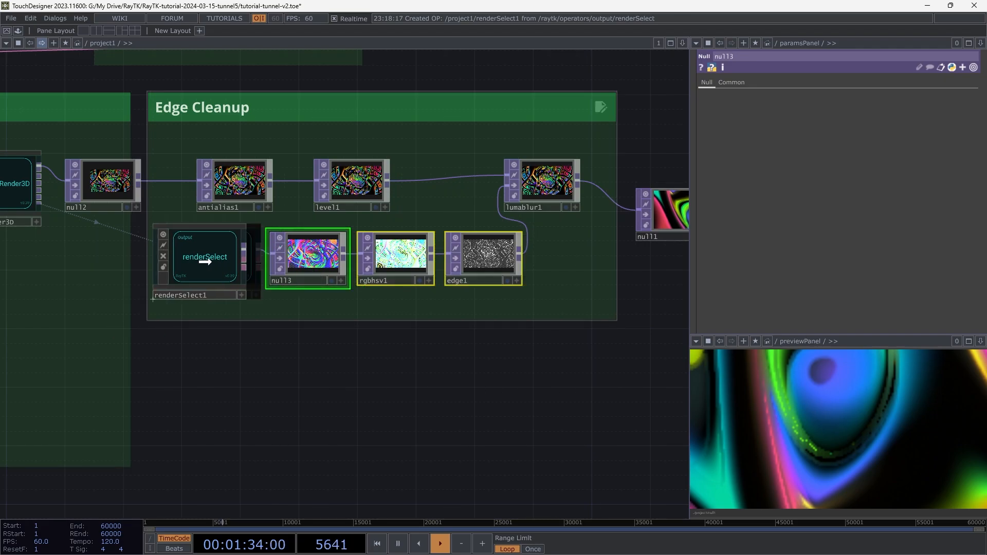
- Insert a Blur TOP after edge1 and feed its output into lumablur1's second input as the blur mask
{"action": "left_click", "coordinate": [479, 268]}
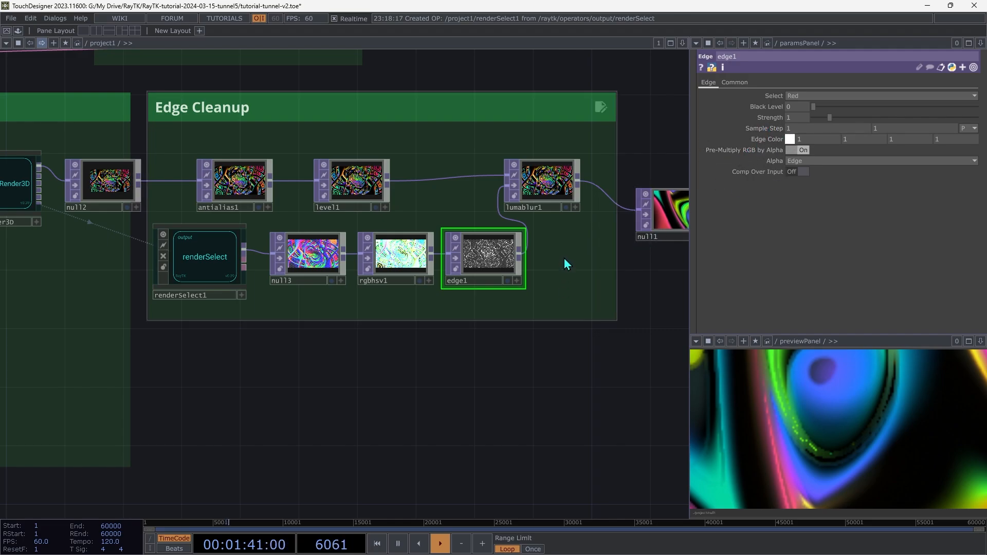
{"action": "key", "text": "Tab"}
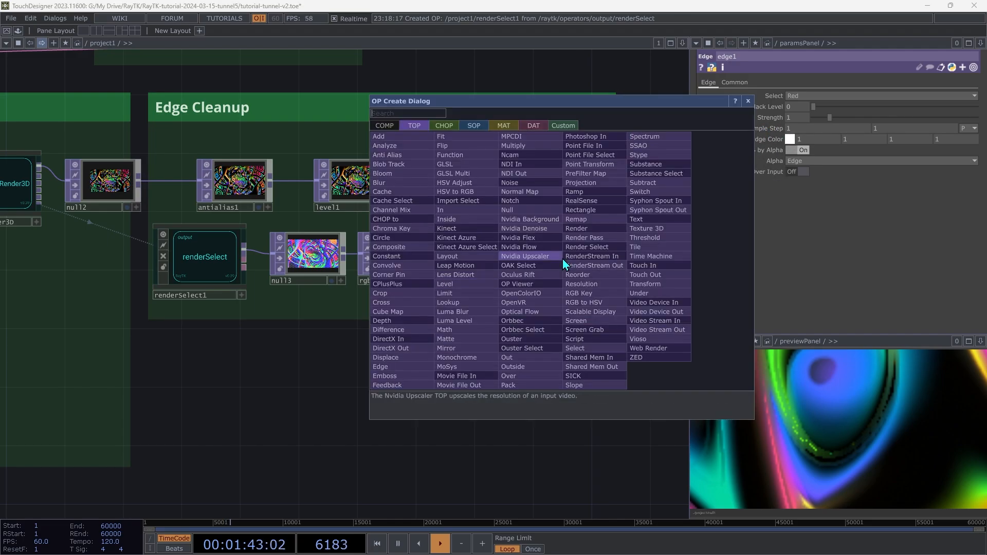
{"action": "left_click", "coordinate": [383, 183]}
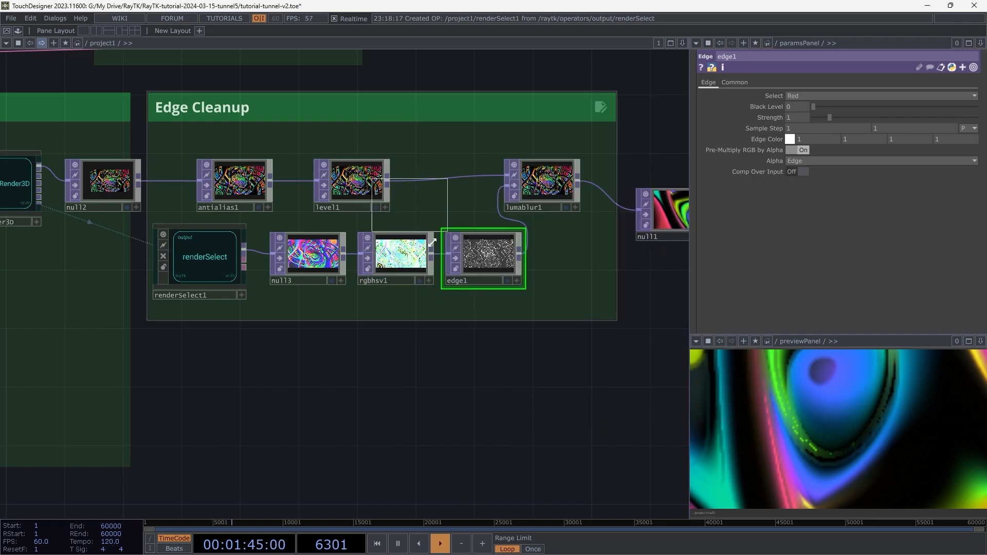
{"action": "left_click", "coordinate": [576, 265]}
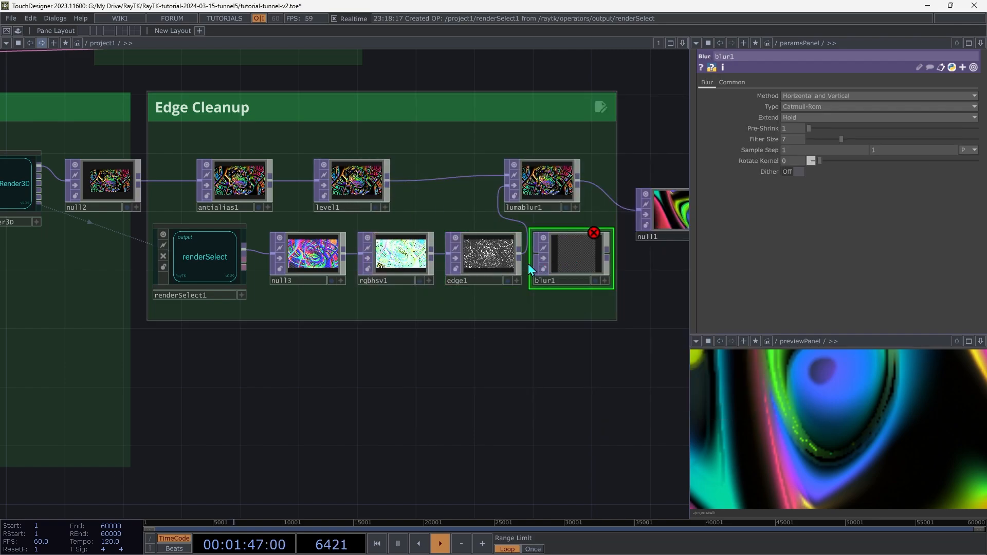
{"action": "left_click_drag", "start_coordinate": [608, 257], "coordinate": [515, 200]}
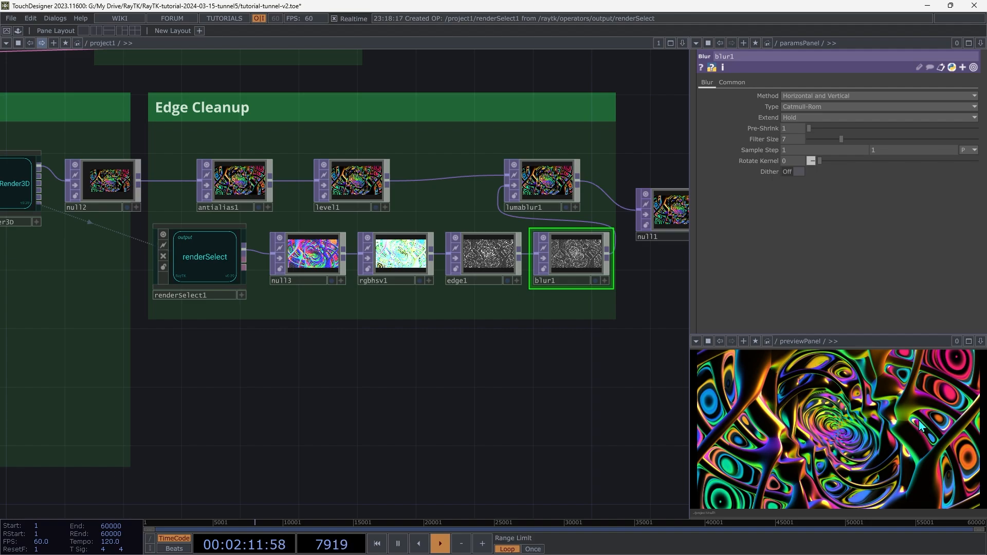
- Animate the Phase of waveField2 in the Spread Field area with a speed generator
{"action": "key", "text": "h"}
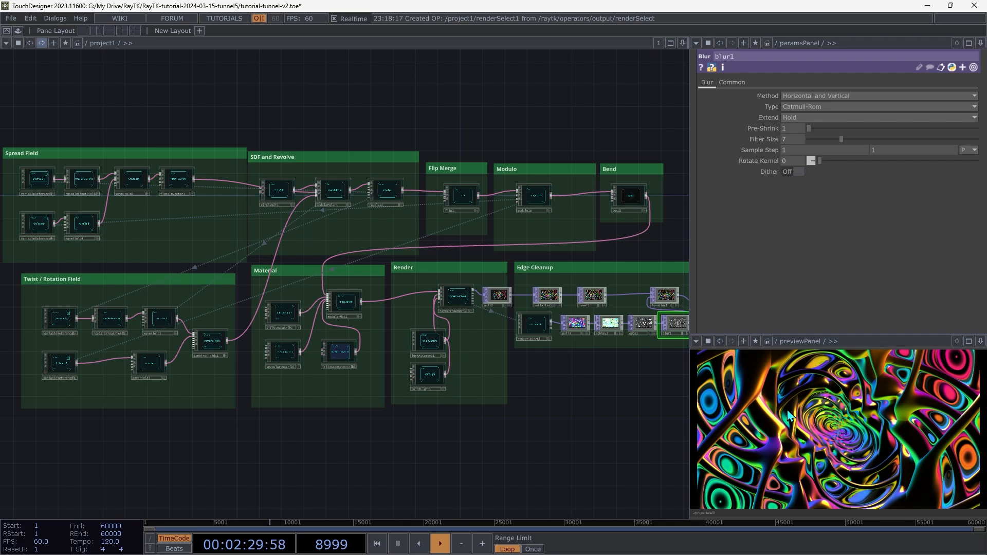
{"action": "scroll", "coordinate": [163, 209], "scroll_direction": "up", "scroll_amount": 8}
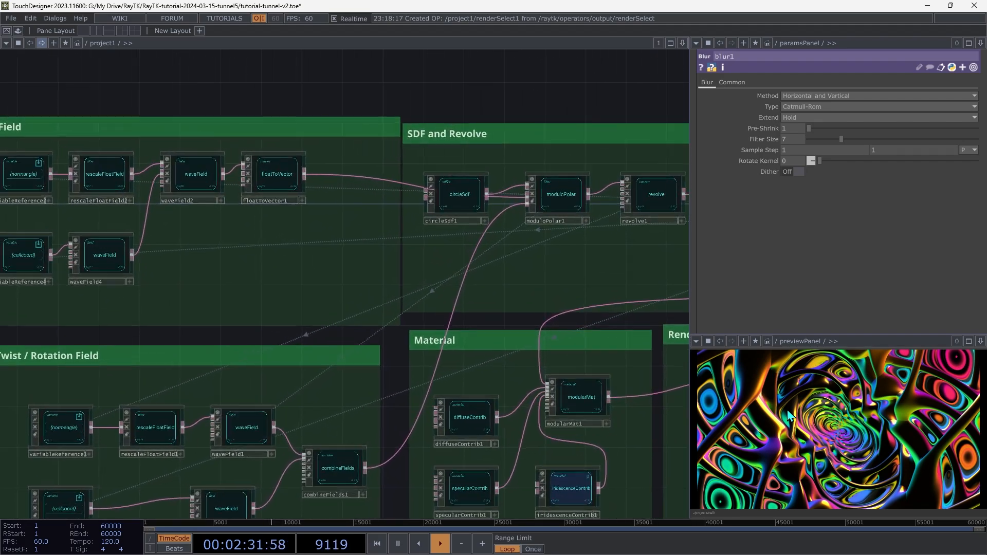
{"action": "left_click_drag", "start_coordinate": [164, 209], "coordinate": [259, 237]}
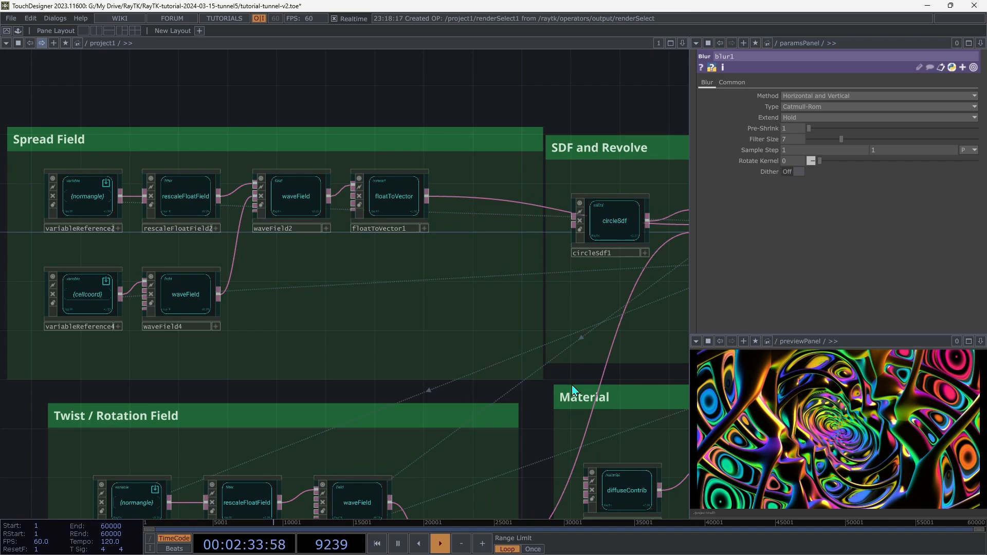
{"action": "left_click", "coordinate": [295, 198]}
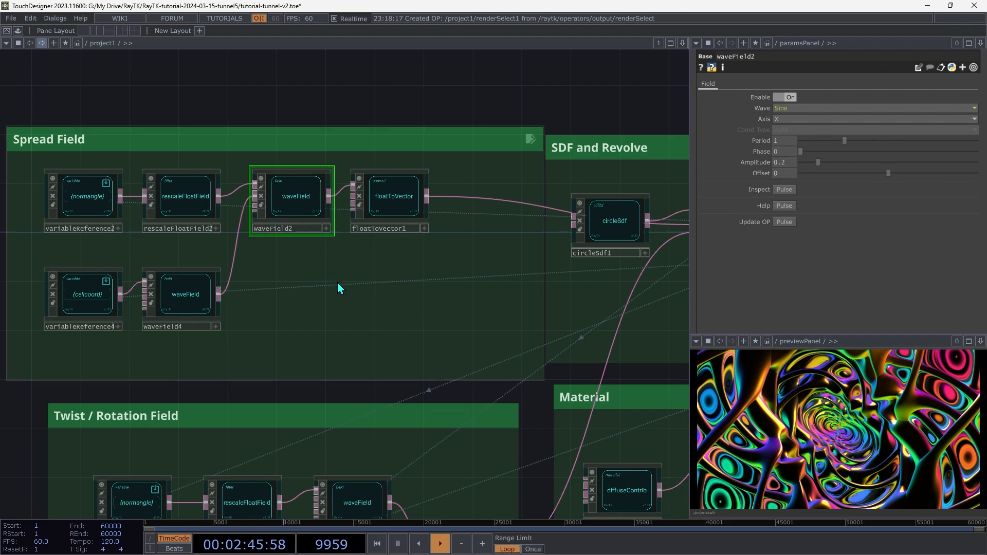
{"action": "right_click", "coordinate": [348, 298]}
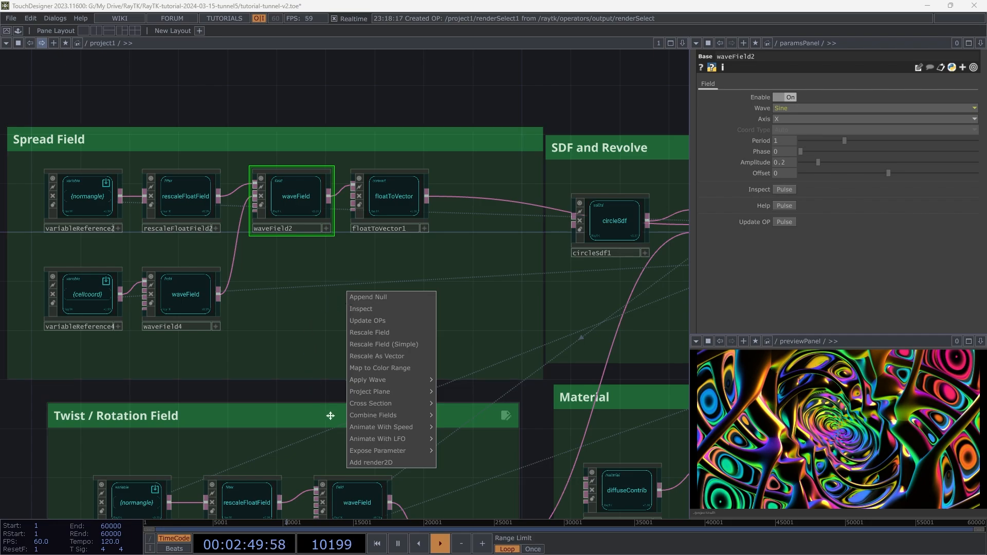
{"action": "mouse_move", "coordinate": [381, 439]}
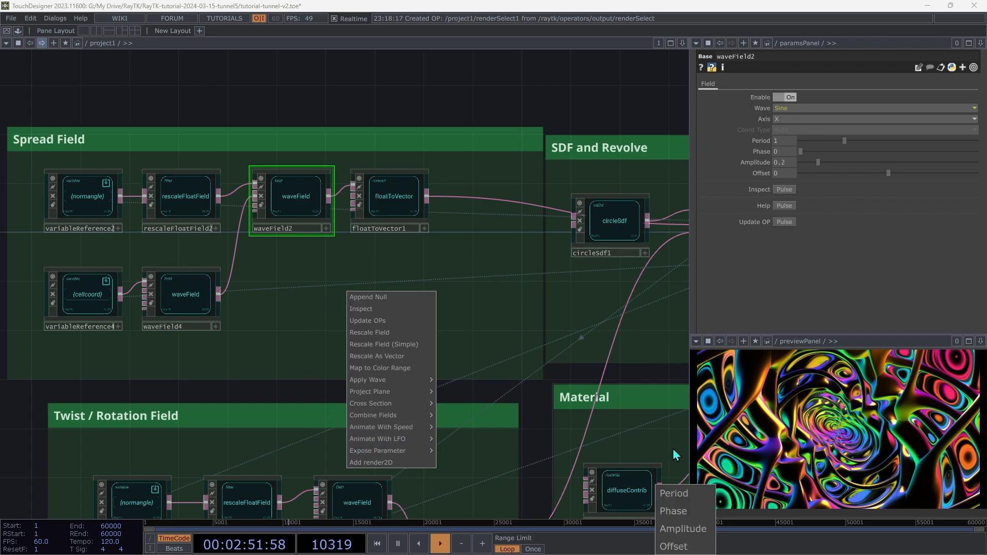
{"action": "left_click", "coordinate": [696, 518]}
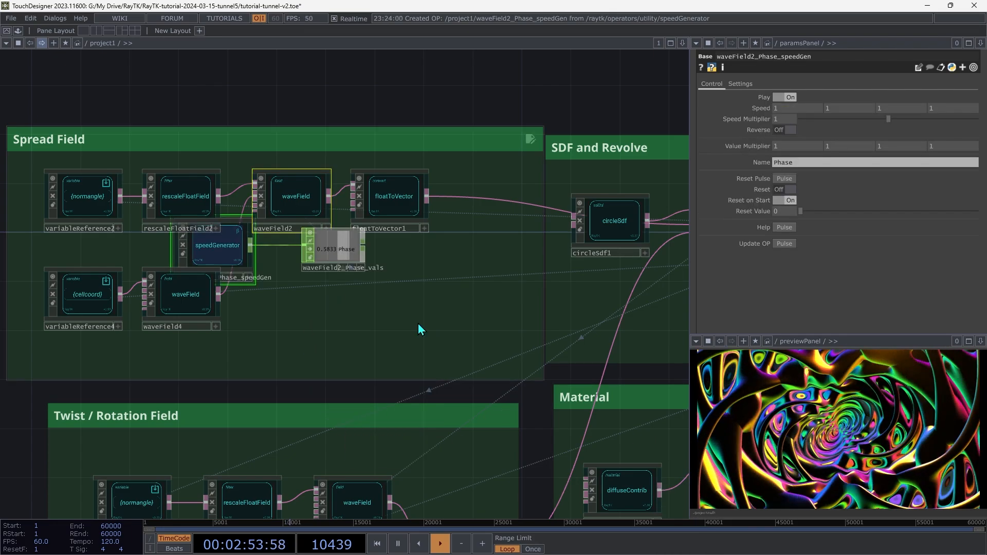
- Move waveField2's phase speed generator and its values null into the free space beside waveField4 in the Spread Field area
{"action": "left_click", "coordinate": [347, 252]}
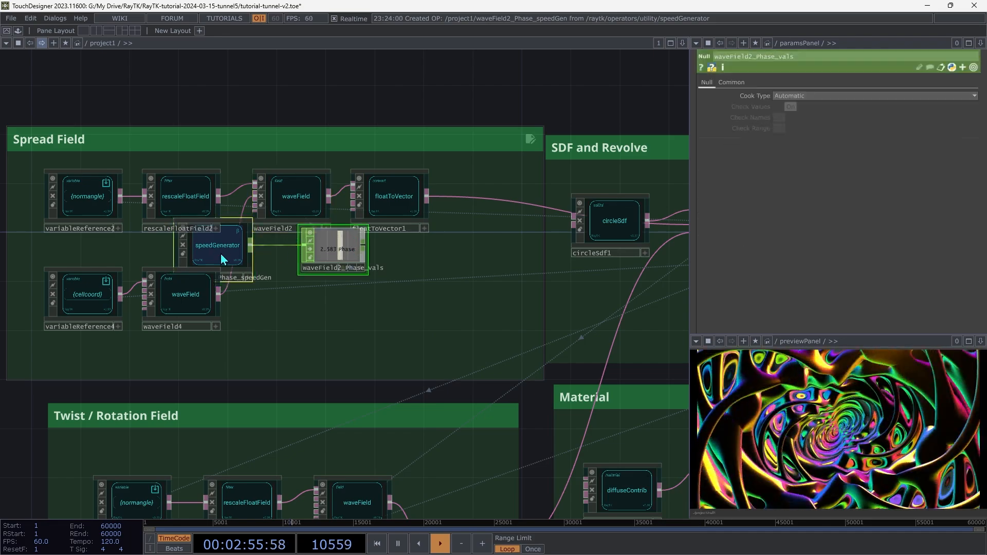
{"action": "left_click_drag", "start_coordinate": [224, 257], "coordinate": [295, 296]}
{"action": "left_click", "coordinate": [296, 296]}
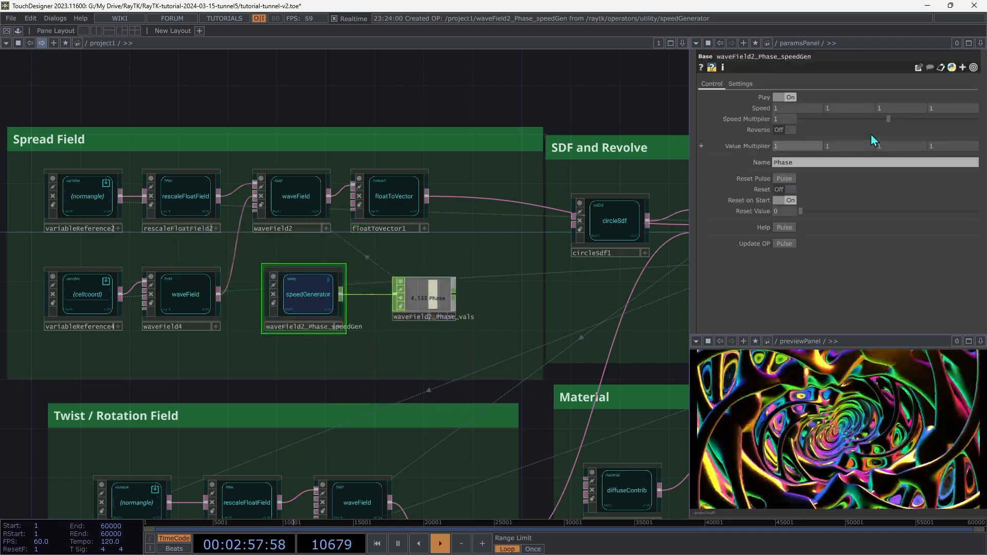
- Set waveField2's phase speed generator to a Speed of 0.5 and a Speed Multiplier of about 0.15
{"action": "left_click_drag", "start_coordinate": [794, 110], "coordinate": [798, 112]}
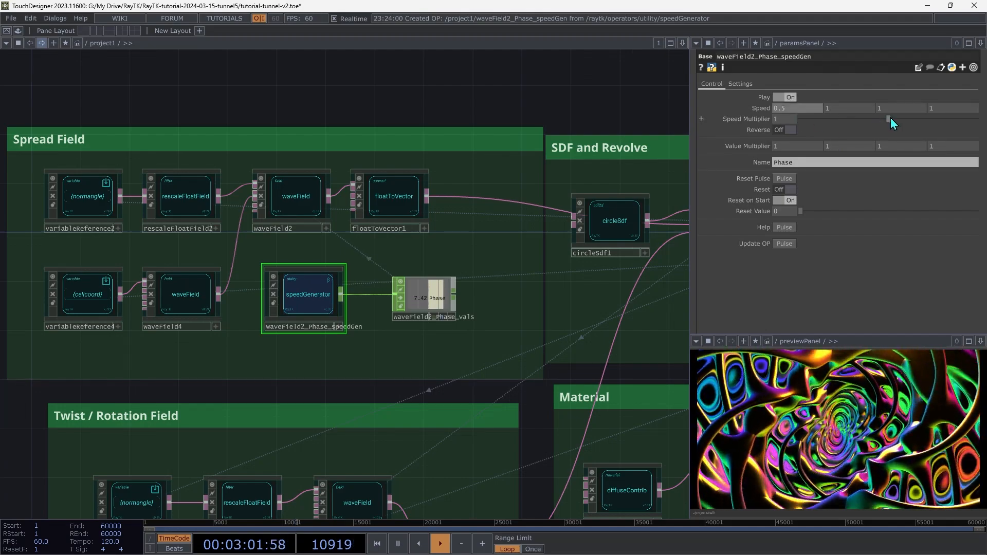
{"action": "left_click_drag", "start_coordinate": [888, 119], "coordinate": [819, 116]}
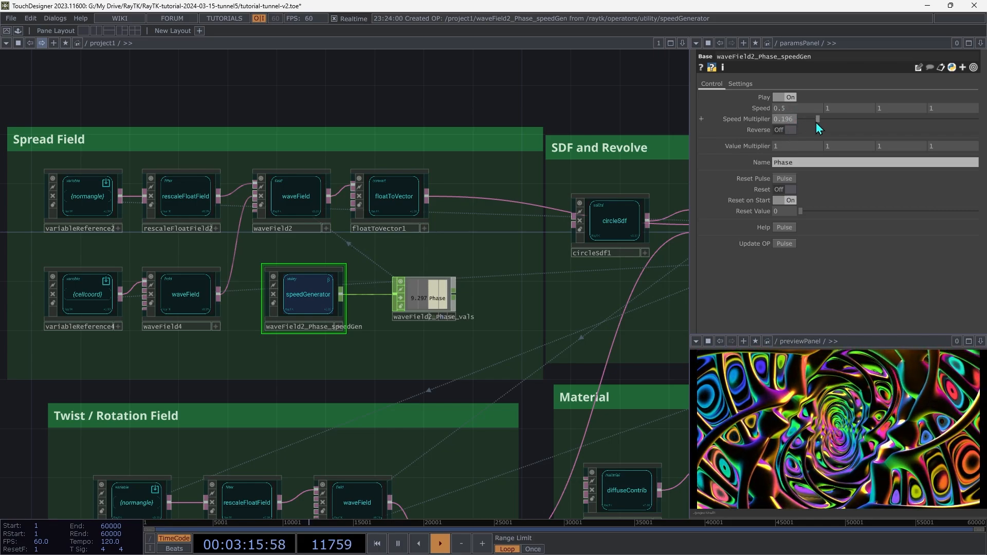
{"action": "left_click_drag", "start_coordinate": [819, 121], "coordinate": [921, 130]}
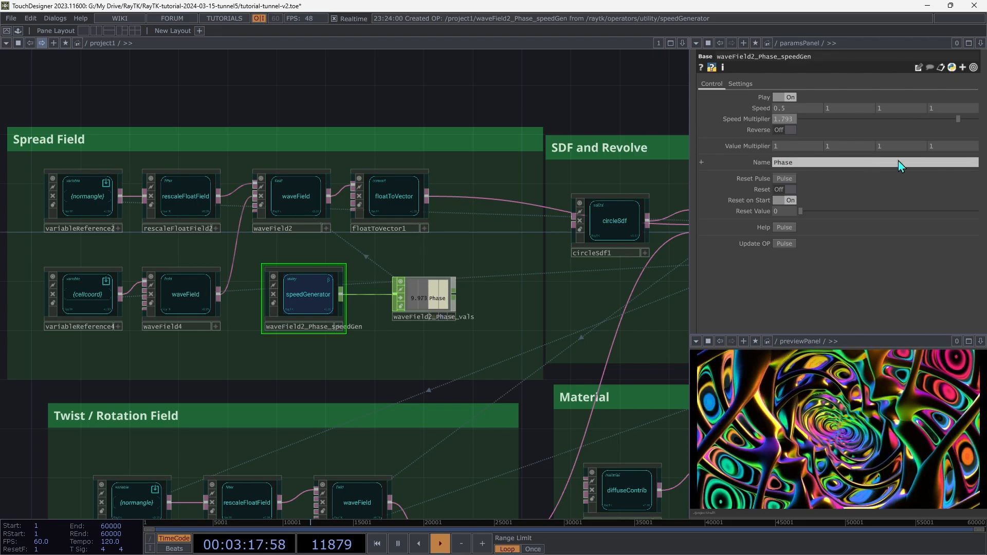
{"action": "left_click_drag", "start_coordinate": [854, 151], "coordinate": [826, 162]}
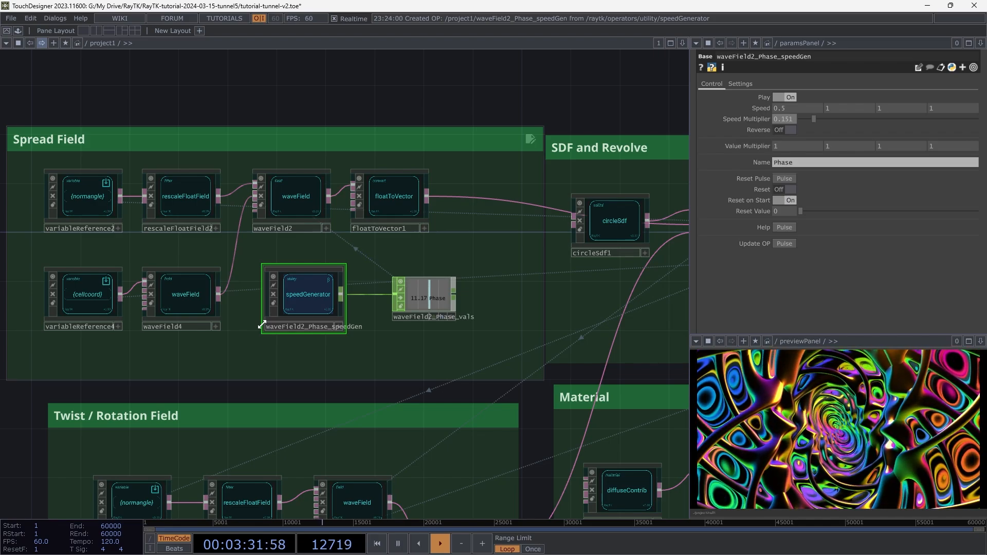
- Animate the Phase of waveField3 in the Twist / Rotation Field area with a speed generator
{"action": "scroll", "coordinate": [262, 324], "scroll_direction": "down", "scroll_amount": 5}
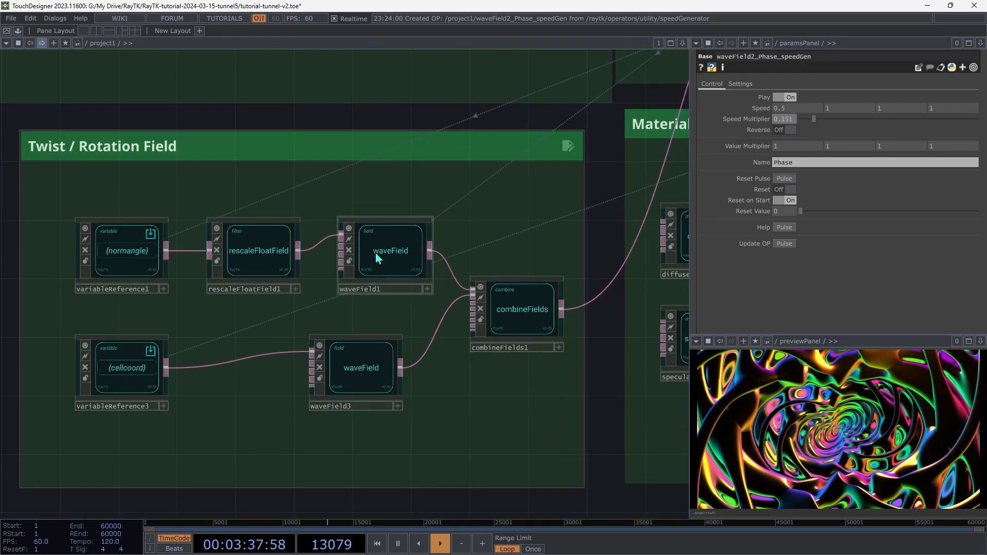
{"action": "left_click", "coordinate": [374, 392]}
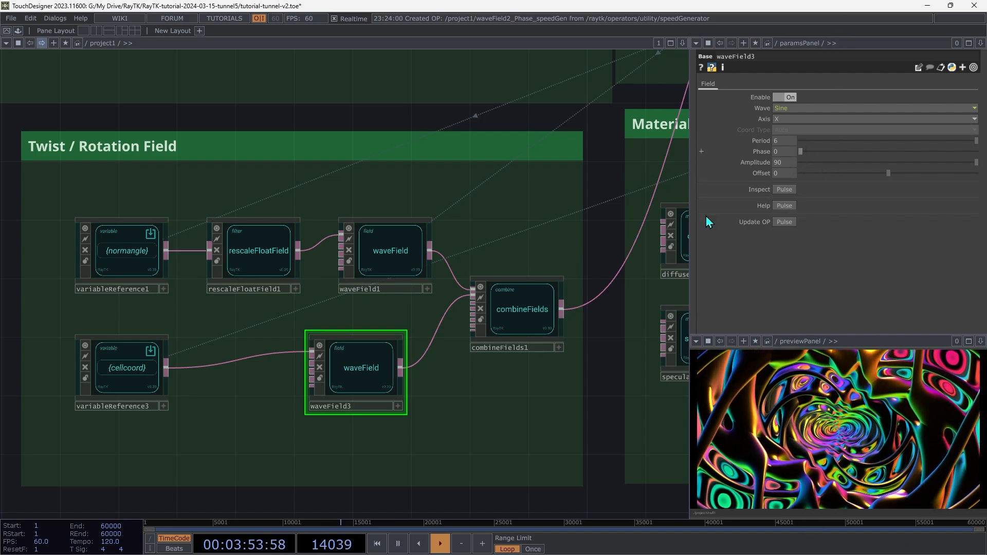
{"action": "right_click", "coordinate": [235, 340]}
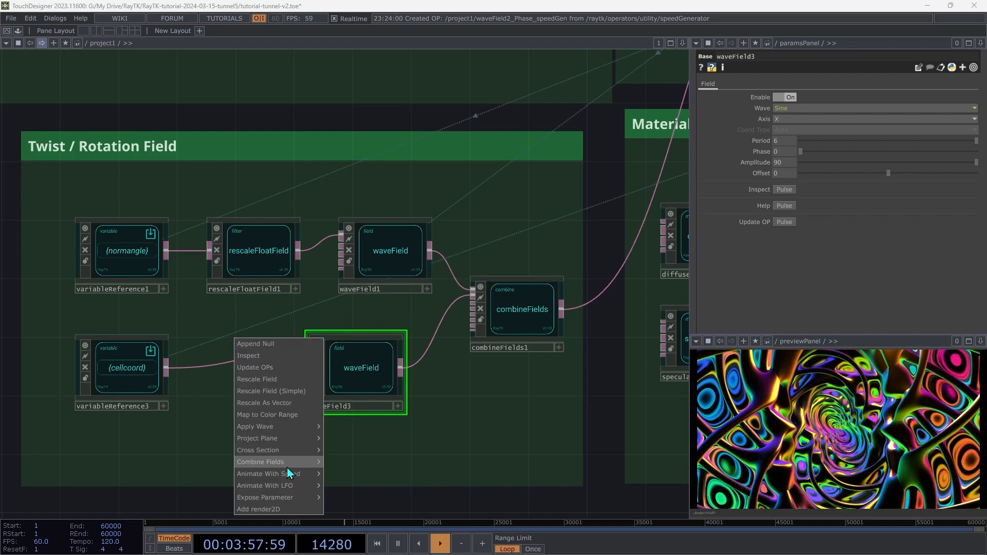
{"action": "mouse_move", "coordinate": [278, 497]}
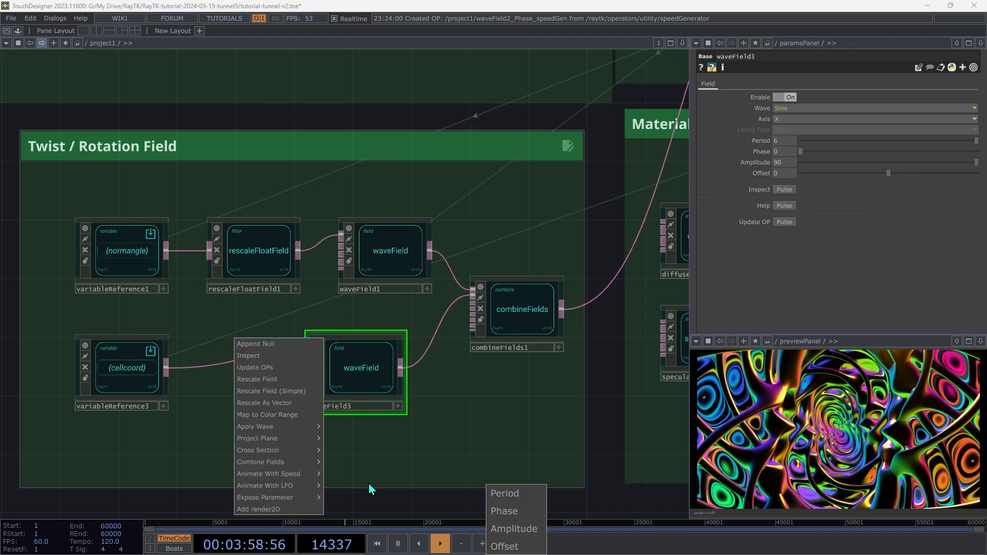
{"action": "left_click", "coordinate": [533, 514]}
{"action": "left_click", "coordinate": [391, 396]}
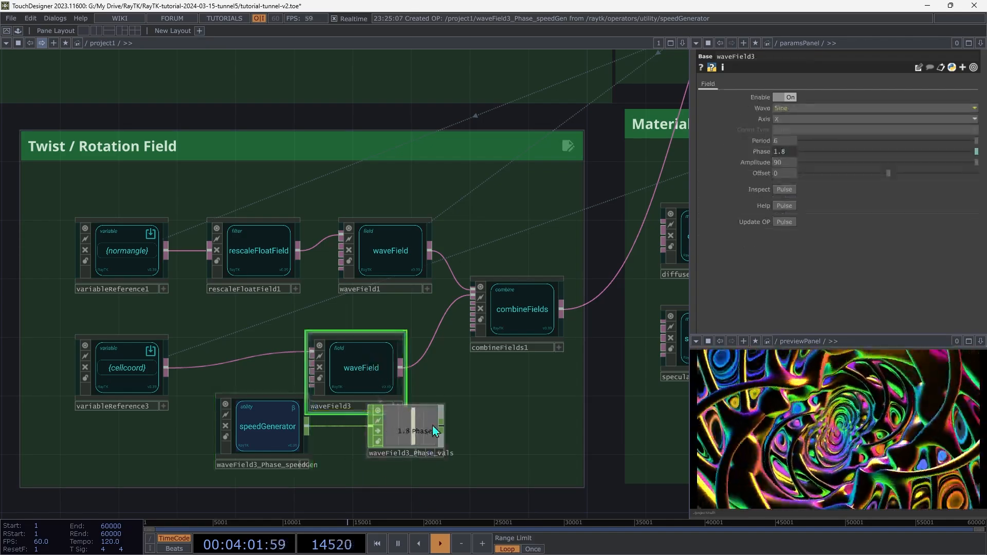
- Arrange waveField3 and its phase speed generator and values null so they no longer overlap, with the generator below waveField3
{"action": "left_click", "coordinate": [411, 432]}
{"action": "left_click_drag", "start_coordinate": [266, 431], "coordinate": [389, 445]}
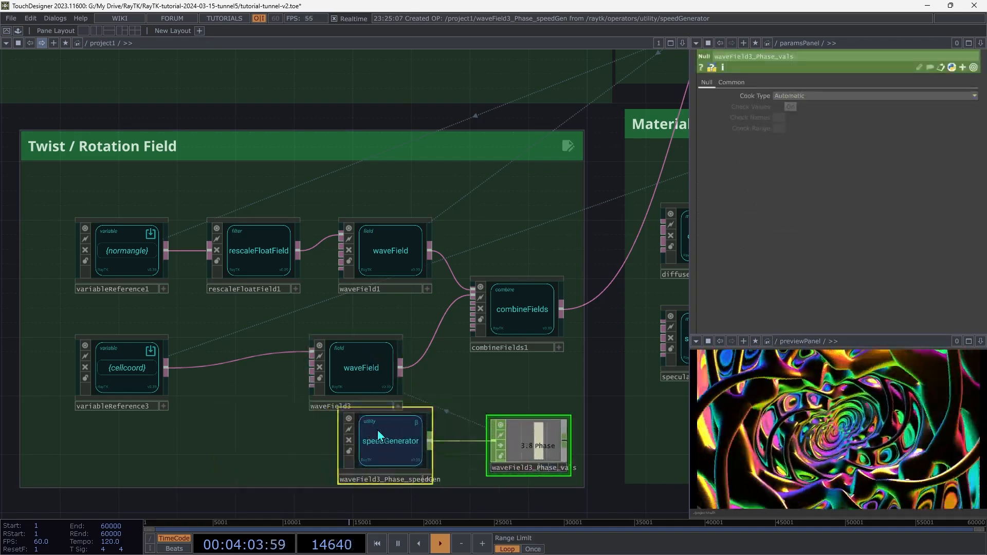
{"action": "left_click_drag", "start_coordinate": [359, 379], "coordinate": [373, 365]}
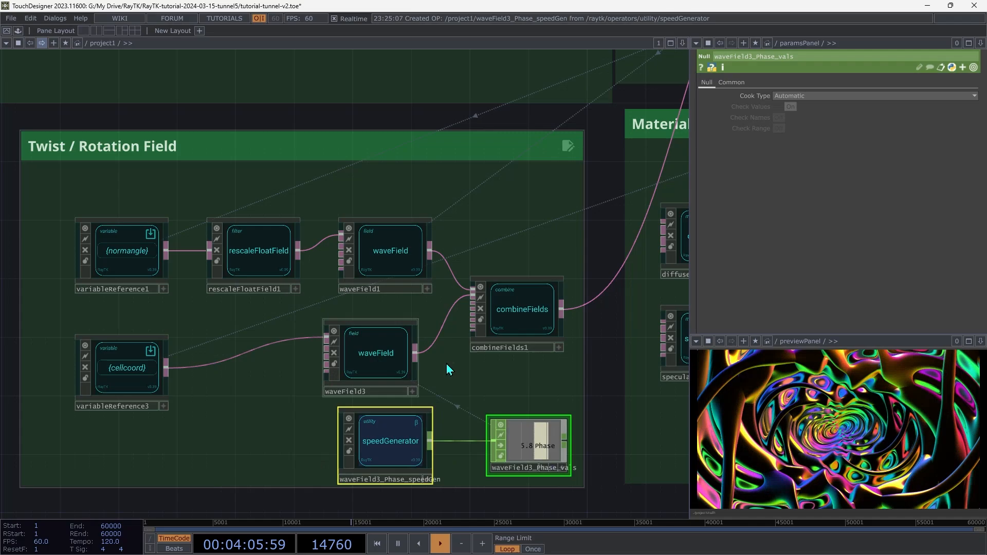
- Set waveField3's phase speed generator to a Speed of 0.4 and a Speed Multiplier of about 0.207
{"action": "left_click", "coordinate": [422, 443]}
{"action": "left_click_drag", "start_coordinate": [888, 118], "coordinate": [819, 125]}
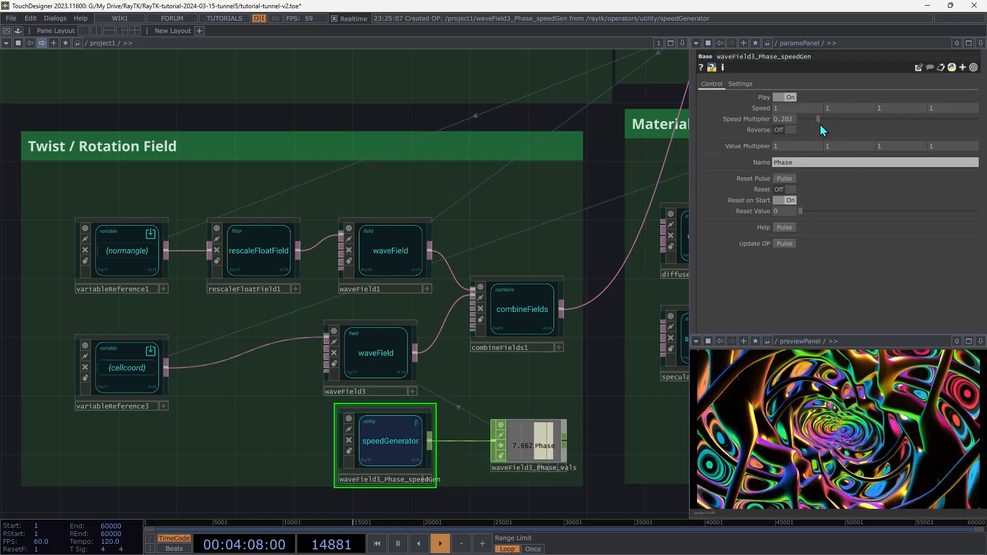
{"action": "middle_click_drag", "start_coordinate": [802, 108], "coordinate": [819, 129]}
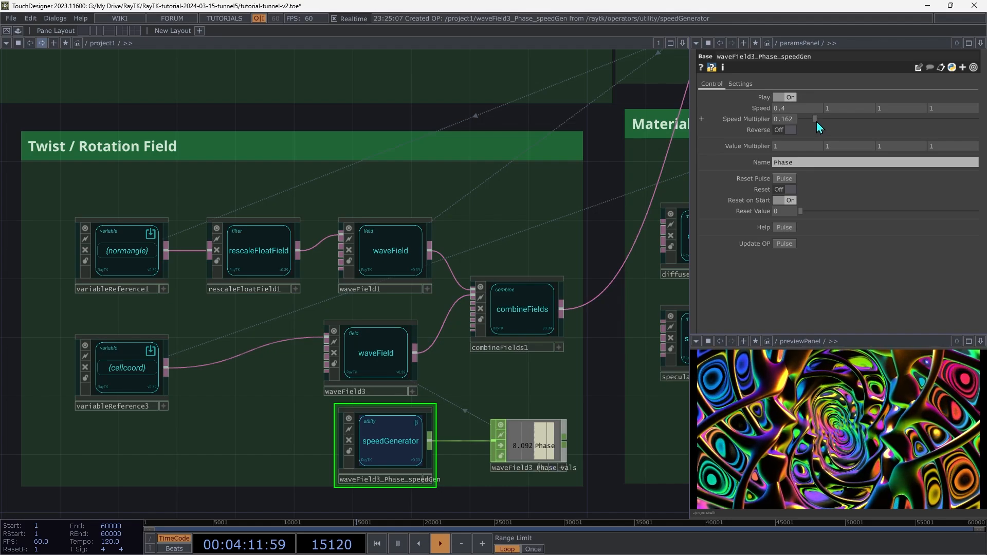
{"action": "key", "text": "ctrl+z"}
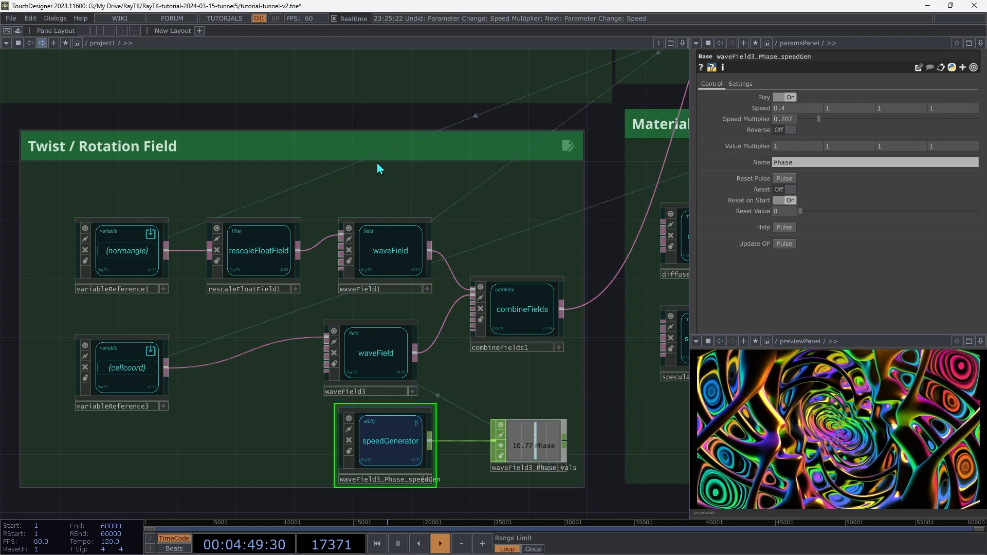
- Disable flip1 in the Flip Merge area and enable it again to compare the tunnel with and without it
{"action": "scroll", "coordinate": [377, 163], "scroll_direction": "down", "scroll_amount": 5}
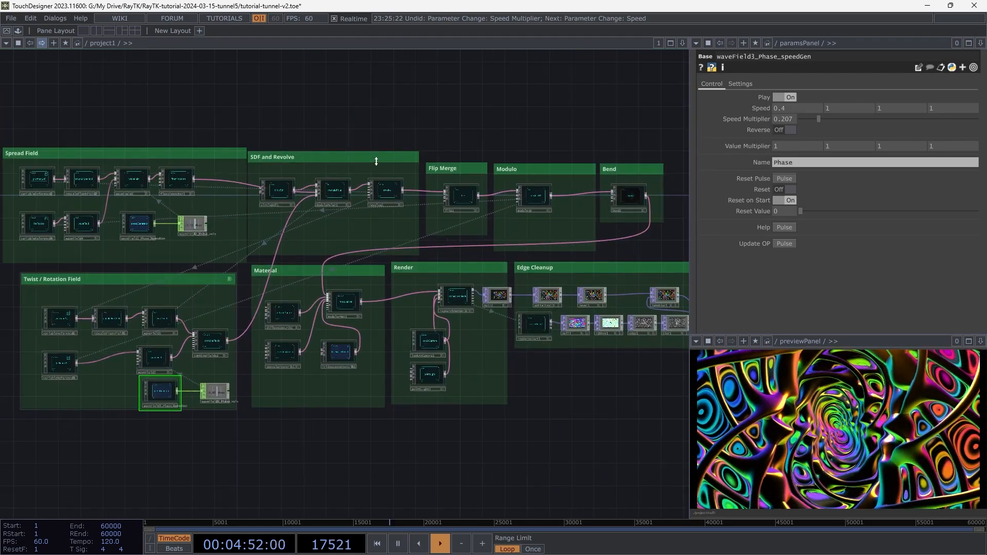
{"action": "left_click", "coordinate": [469, 202]}
{"action": "left_click", "coordinate": [782, 99]}
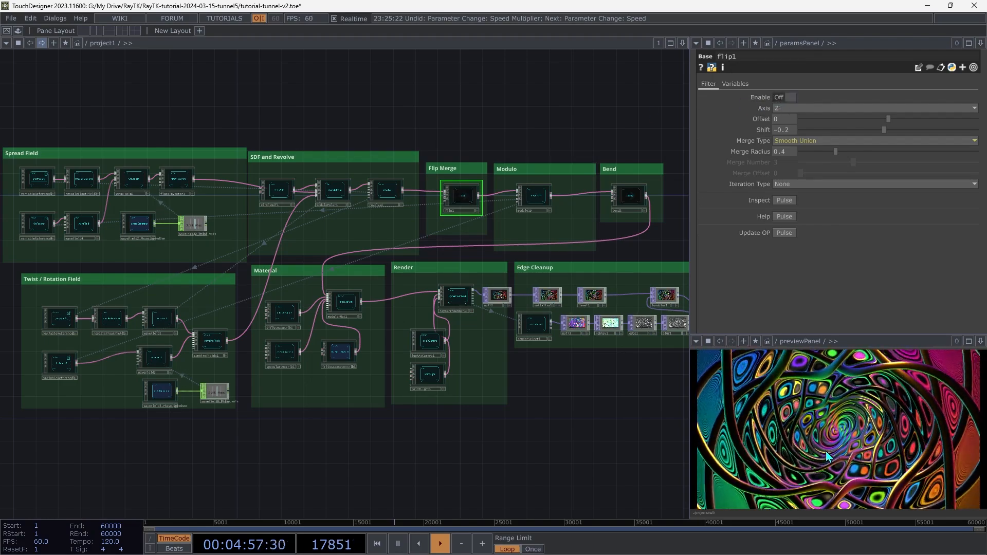
{"action": "left_click", "coordinate": [792, 100]}
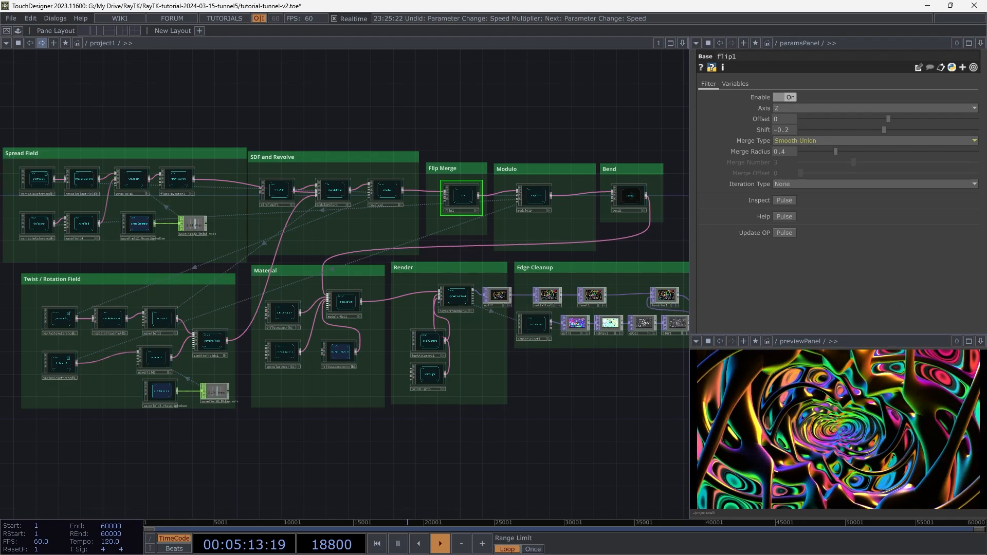
- Make room in the Modulo area by moving modulo1D toward bend1, and animate modulo1D's Shift with a speed generator
{"action": "scroll", "coordinate": [674, 160], "scroll_direction": "up", "scroll_amount": 5}
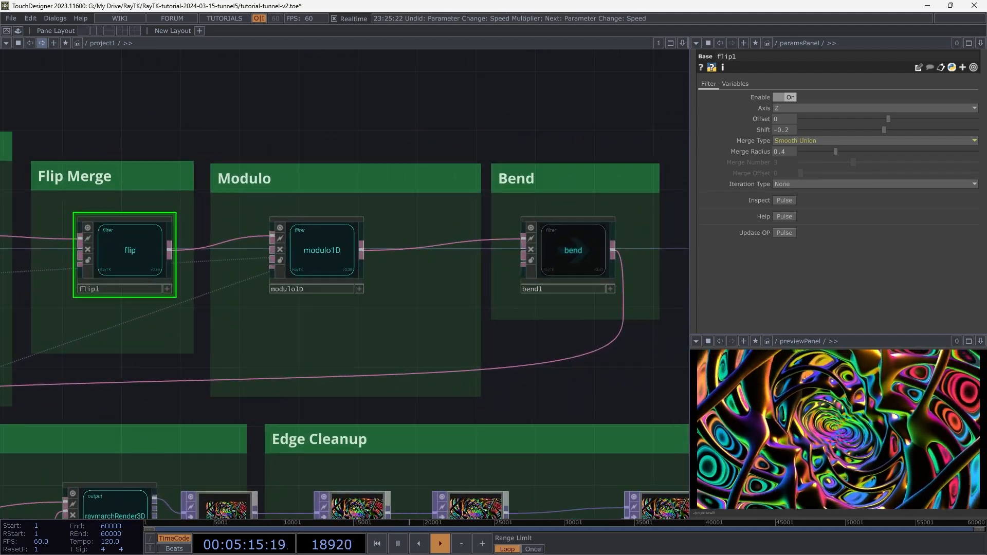
{"action": "left_click_drag", "start_coordinate": [314, 259], "coordinate": [387, 253]}
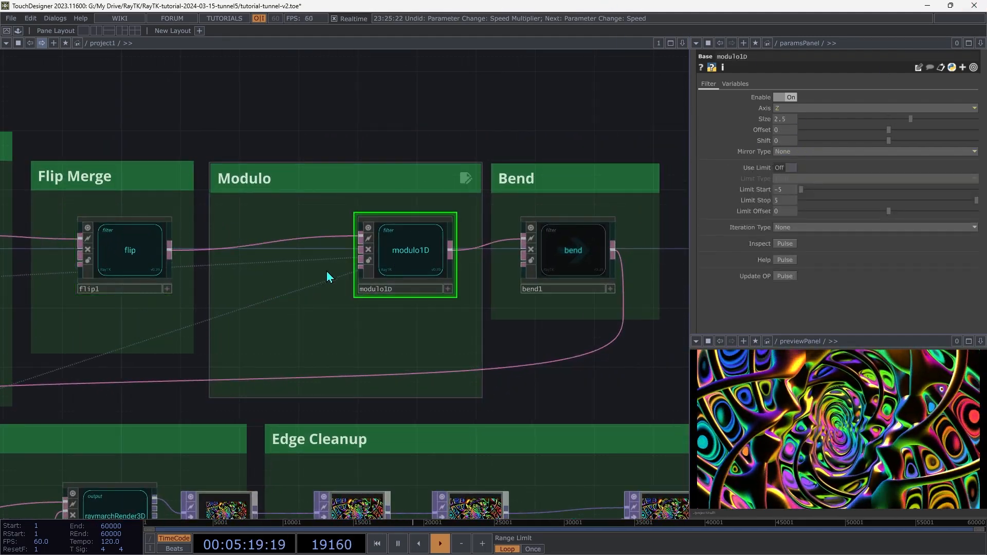
{"action": "right_click", "coordinate": [297, 277]}
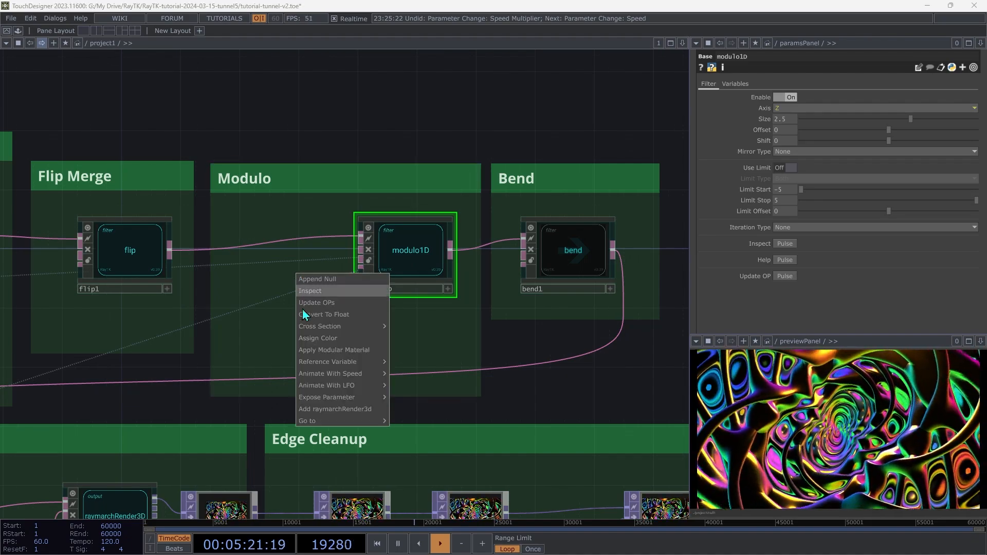
{"action": "mouse_move", "coordinate": [357, 374]}
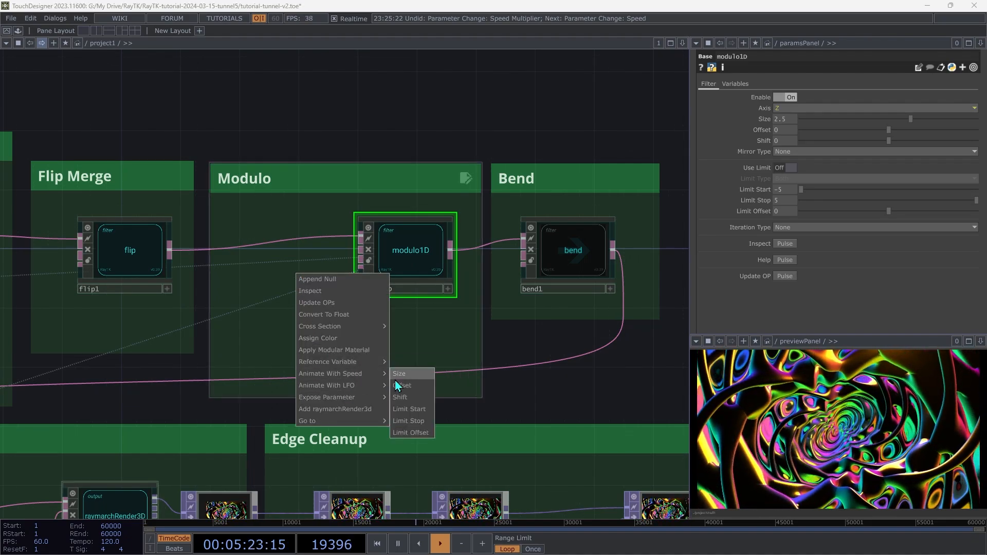
{"action": "left_click", "coordinate": [411, 398]}
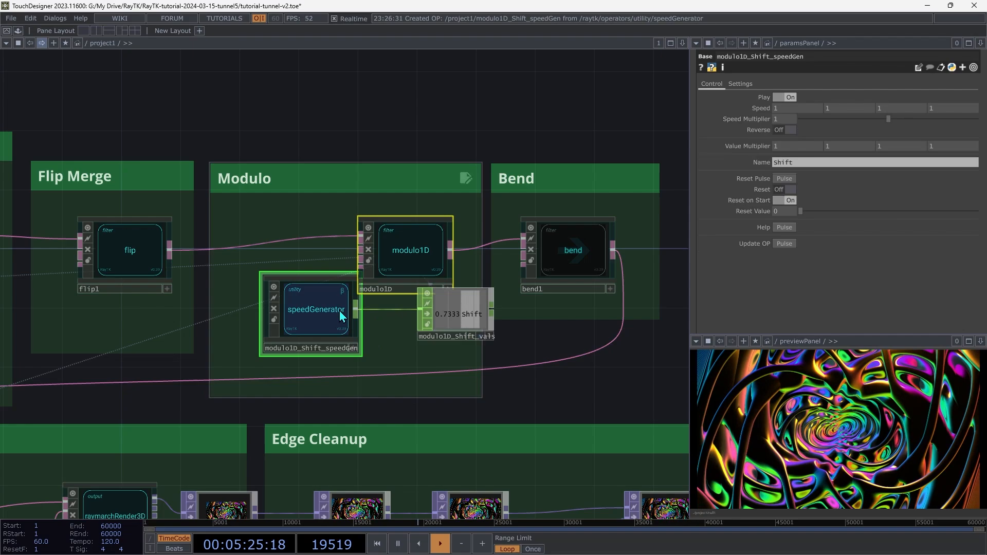
- Place the Shift speed generator and its null below modulo1D, turn on Reverse, and keep the Speed Multiplier at 1
{"action": "left_click_drag", "start_coordinate": [477, 310], "coordinate": [448, 337]}
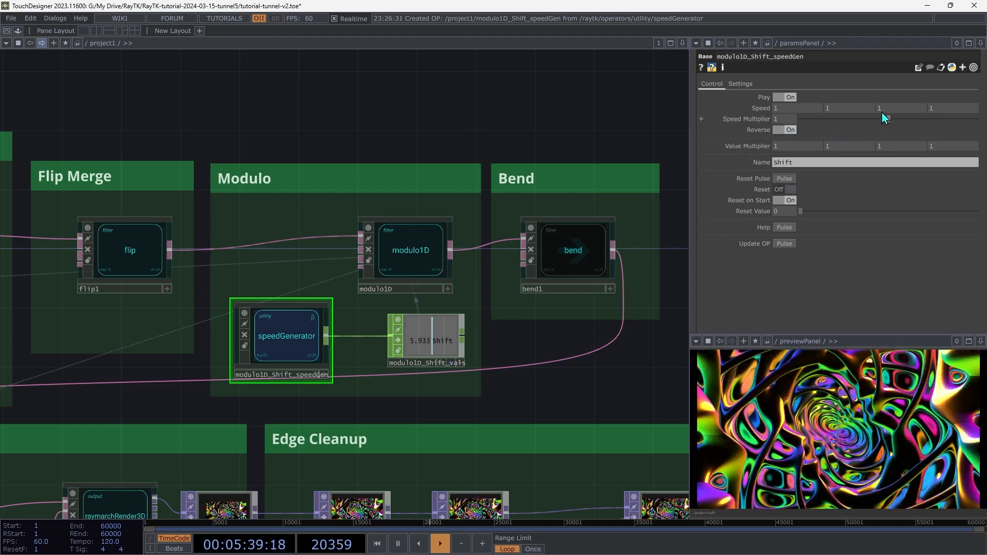
{"action": "key", "text": "ctrl+z"}
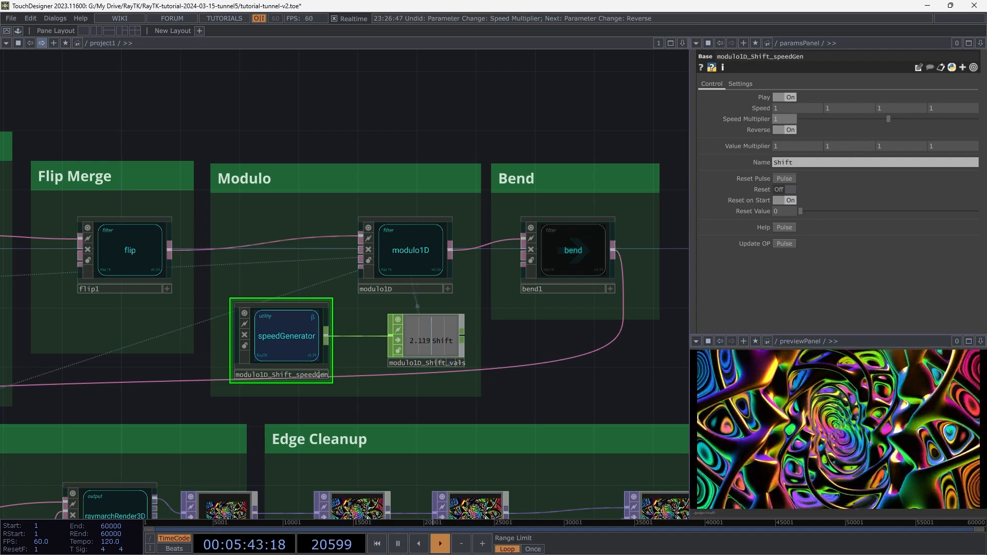
- Examine the parameters of circleSdf1, revolve1, moduloPolar1, flip1, modulo1D and bend1 along the tunnel's shape chain
{"action": "scroll", "coordinate": [245, 174], "scroll_direction": "down", "scroll_amount": 6}
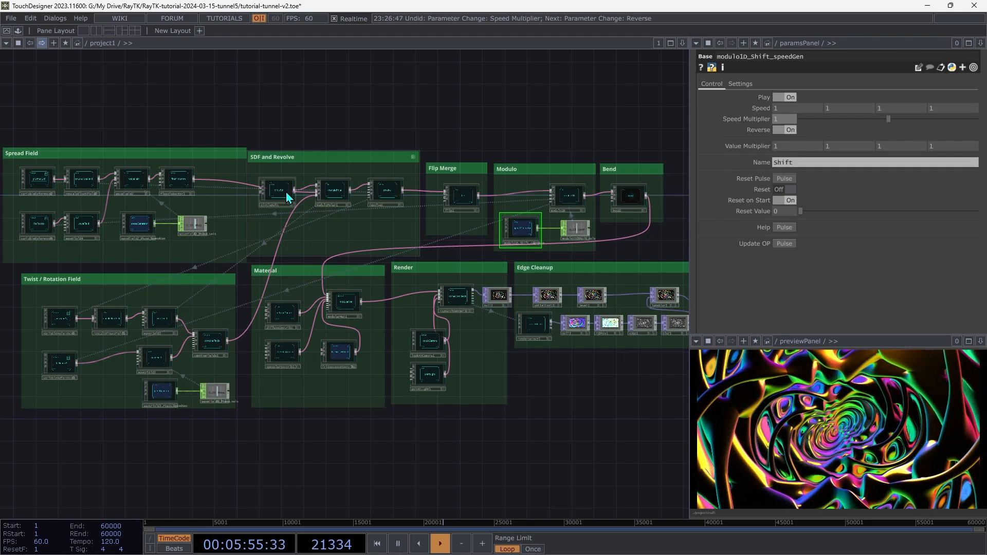
{"action": "scroll", "coordinate": [288, 198], "scroll_direction": "up", "scroll_amount": 5}
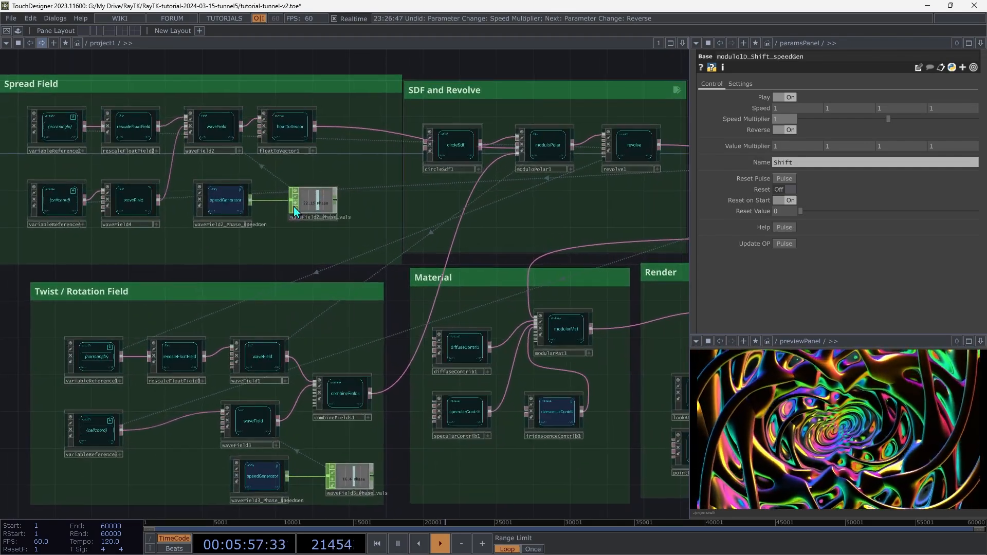
{"action": "left_click", "coordinate": [457, 149]}
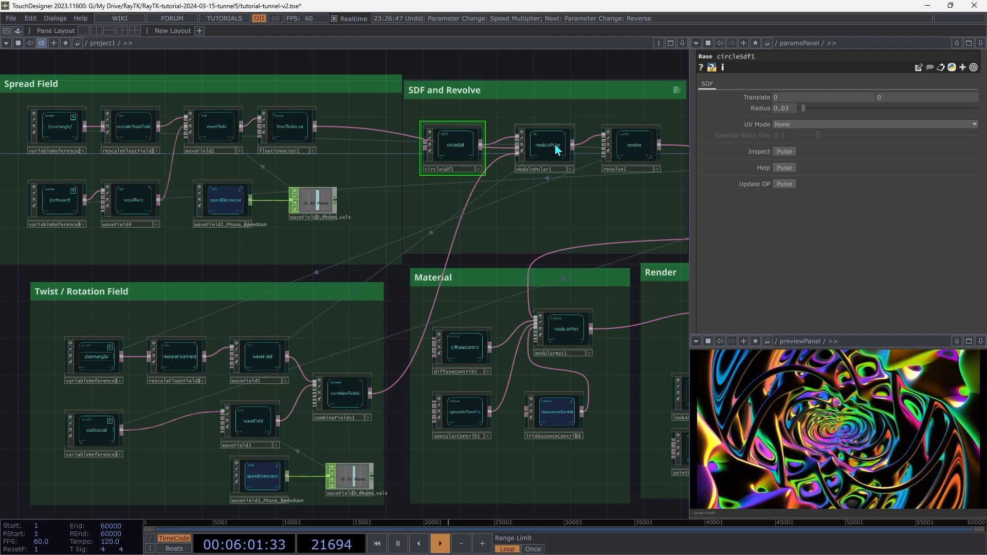
{"action": "left_click", "coordinate": [634, 147]}
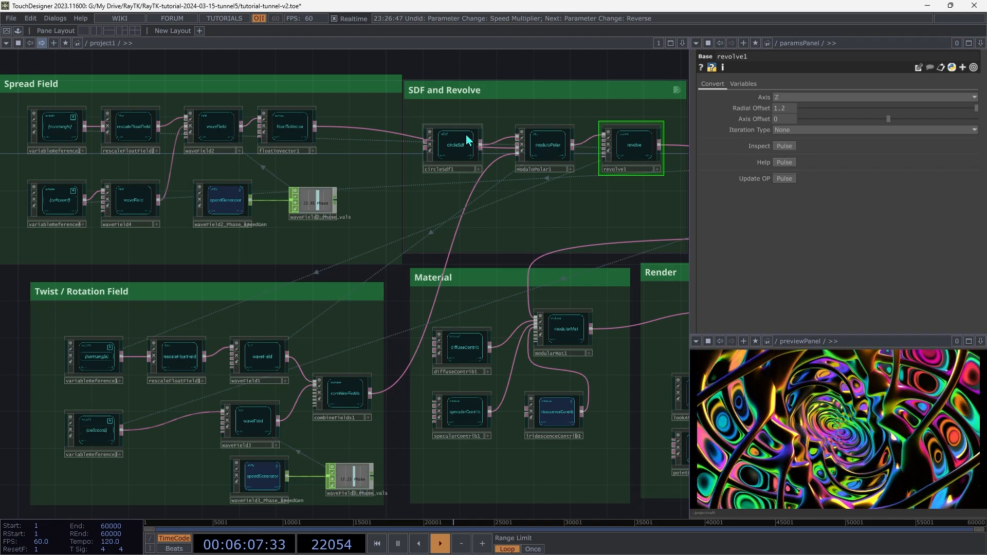
{"action": "left_click", "coordinate": [561, 153]}
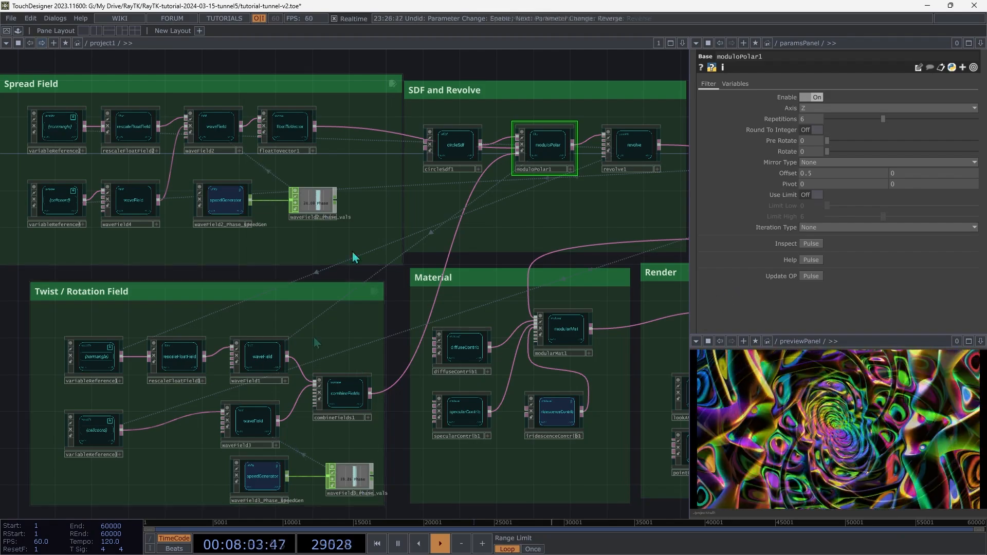
{"action": "scroll", "coordinate": [355, 257], "scroll_direction": "up", "scroll_amount": 2}
{"action": "left_click_drag", "start_coordinate": [355, 257], "coordinate": [139, 257]}
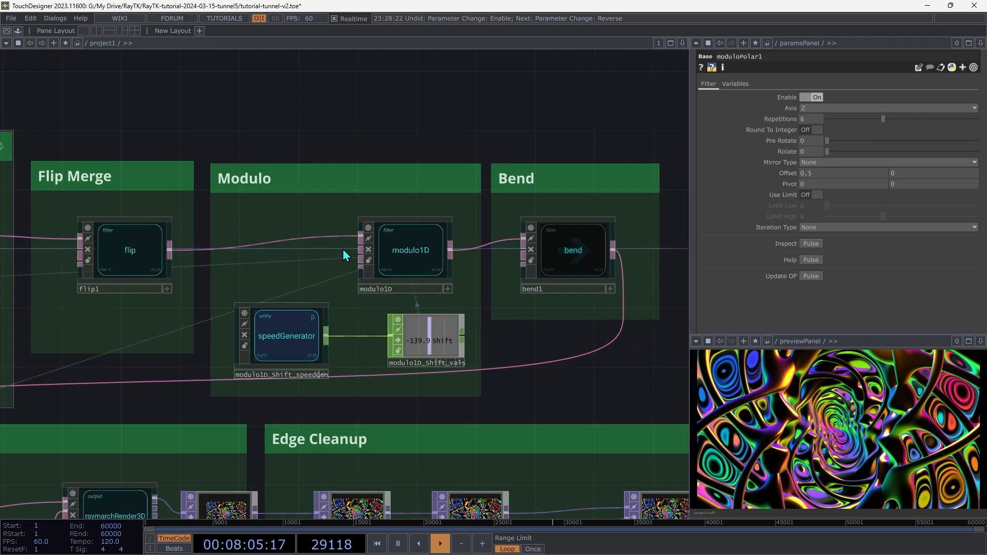
{"action": "left_click", "coordinate": [140, 256]}
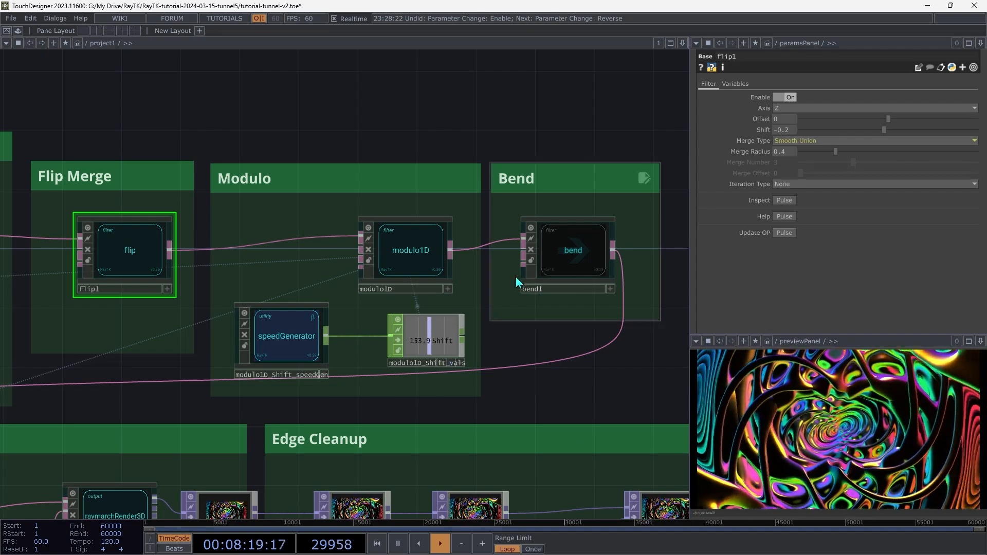
{"action": "left_click", "coordinate": [423, 264]}
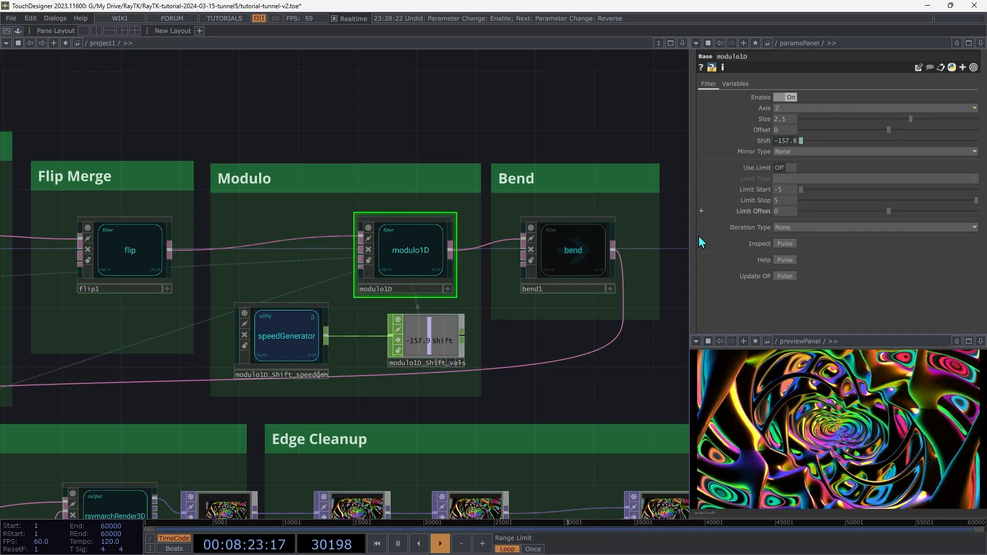
{"action": "left_click", "coordinate": [564, 263]}
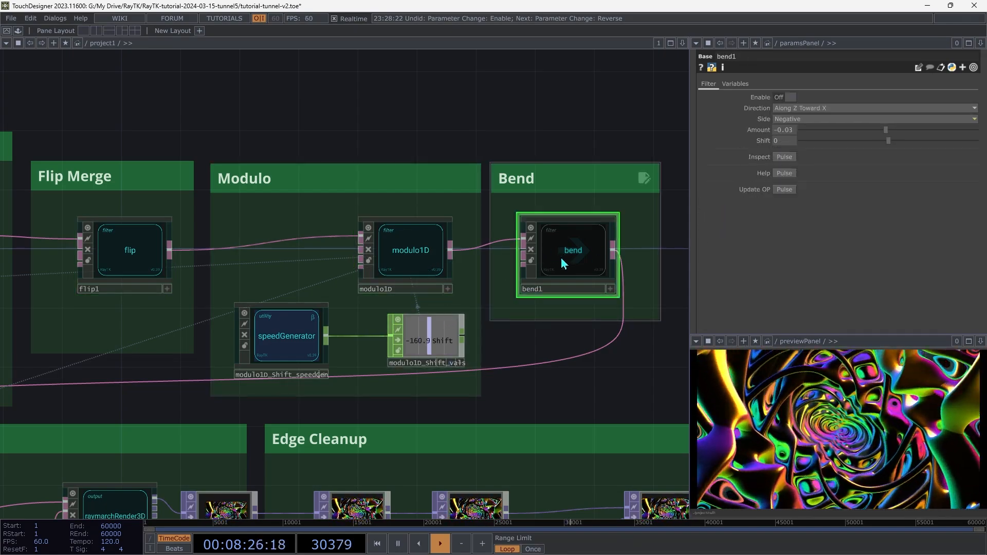
- Enable bend1 in the Bend area and set its Amount to 0.188
{"action": "left_click", "coordinate": [786, 97]}
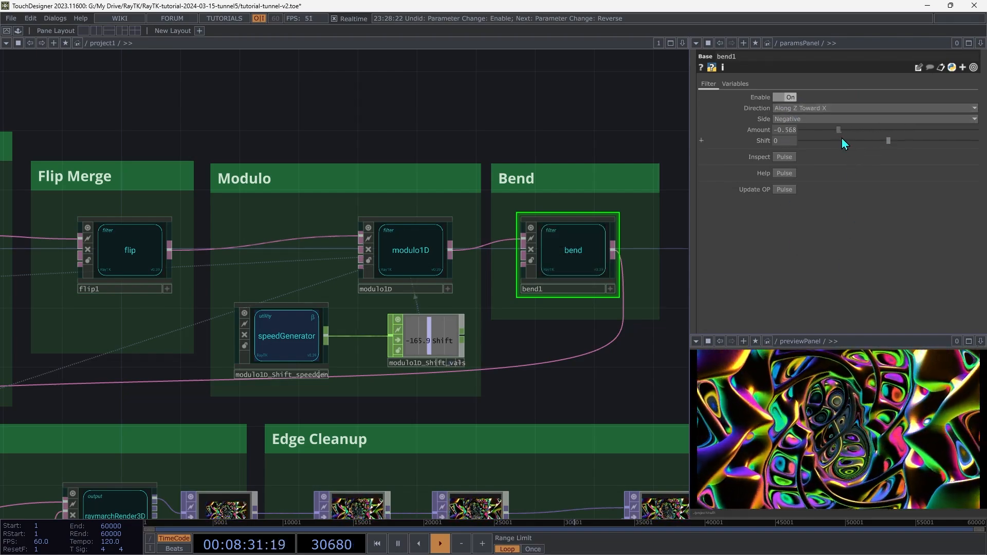
{"action": "left_click", "coordinate": [906, 130]}
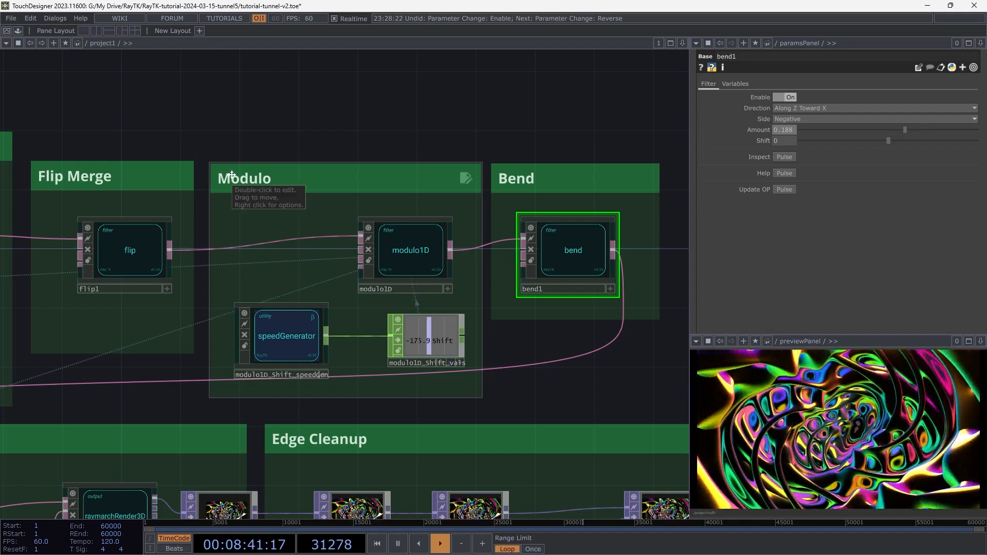
- Disable iridescenceContrib1 in the Material area and enable it again to compare the tunnel with and without iridescence
{"action": "scroll", "coordinate": [232, 175], "scroll_direction": "down", "scroll_amount": 10}
{"action": "scroll", "coordinate": [233, 182], "scroll_direction": "up", "scroll_amount": 2}
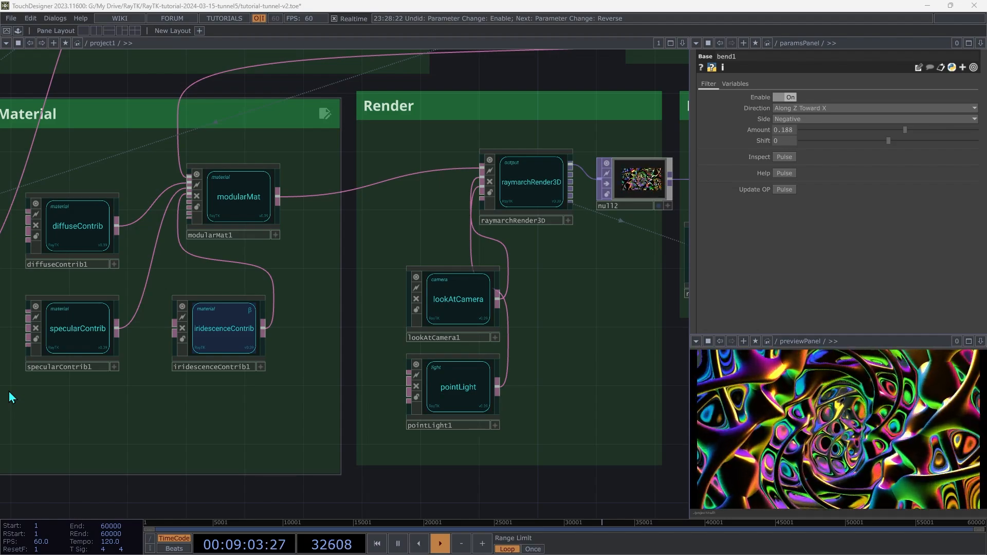
{"action": "scroll", "coordinate": [193, 9], "scroll_direction": "right", "scroll_amount": 10}
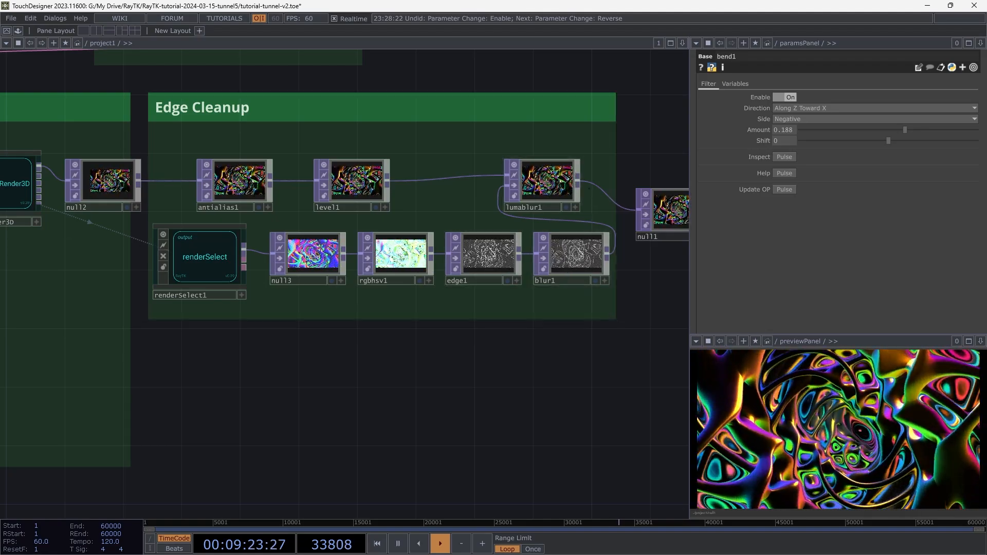
{"action": "key", "text": "h"}
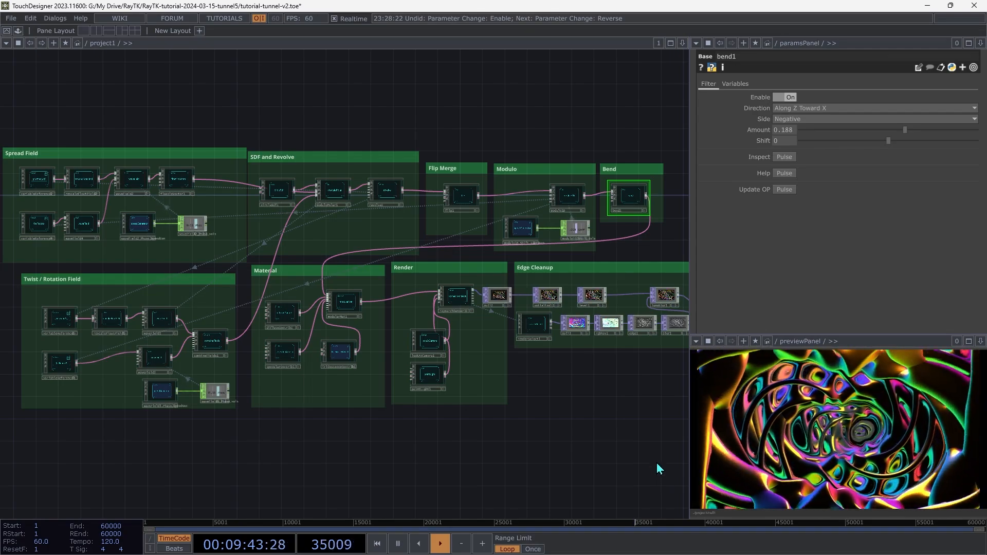
{"action": "left_click", "coordinate": [339, 353]}
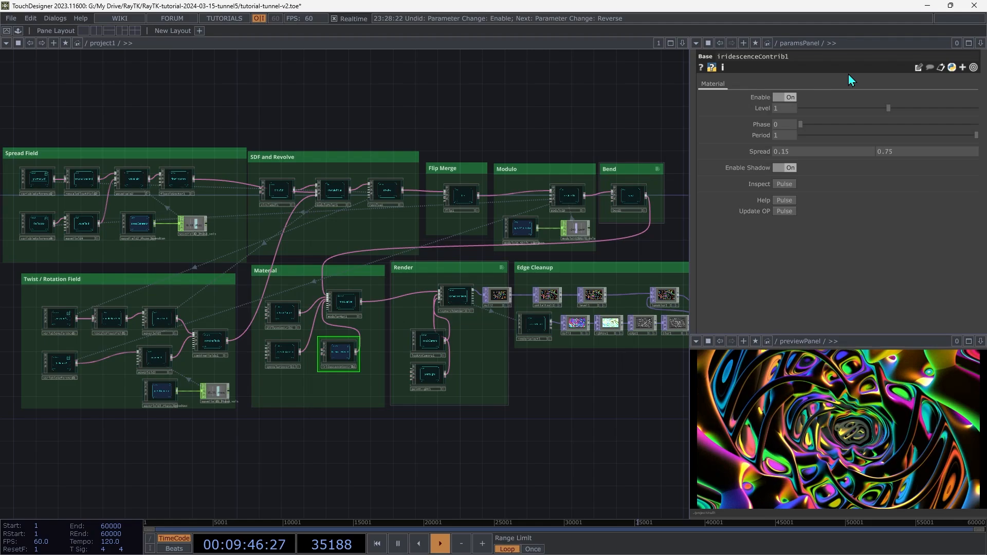
{"action": "left_click", "coordinate": [787, 97]}
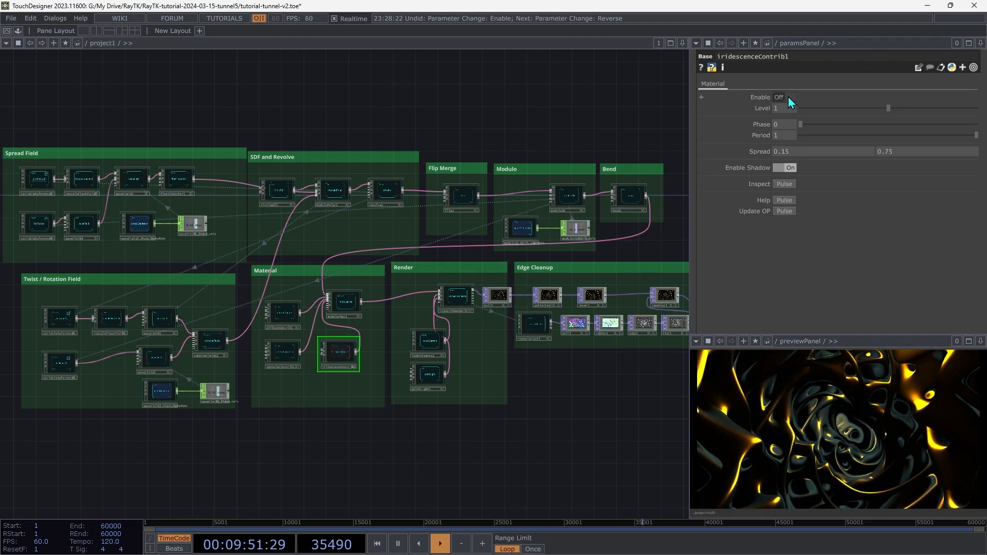
{"action": "left_click", "coordinate": [788, 97]}
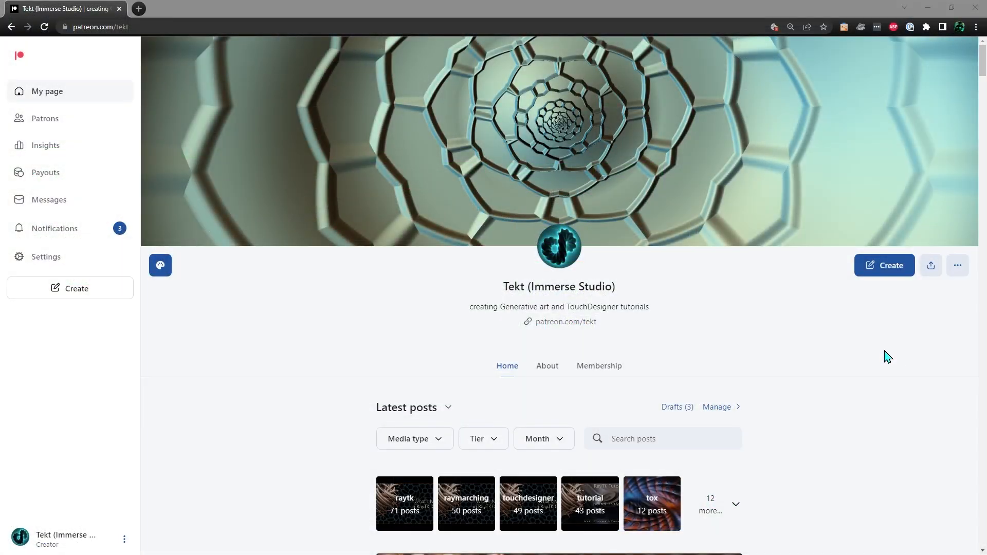
- Look through the latest RayTK tutorial and release posts on the Tekt Patreon page in the browser
{"action": "scroll", "coordinate": [888, 357], "scroll_direction": "down", "scroll_amount": 12}
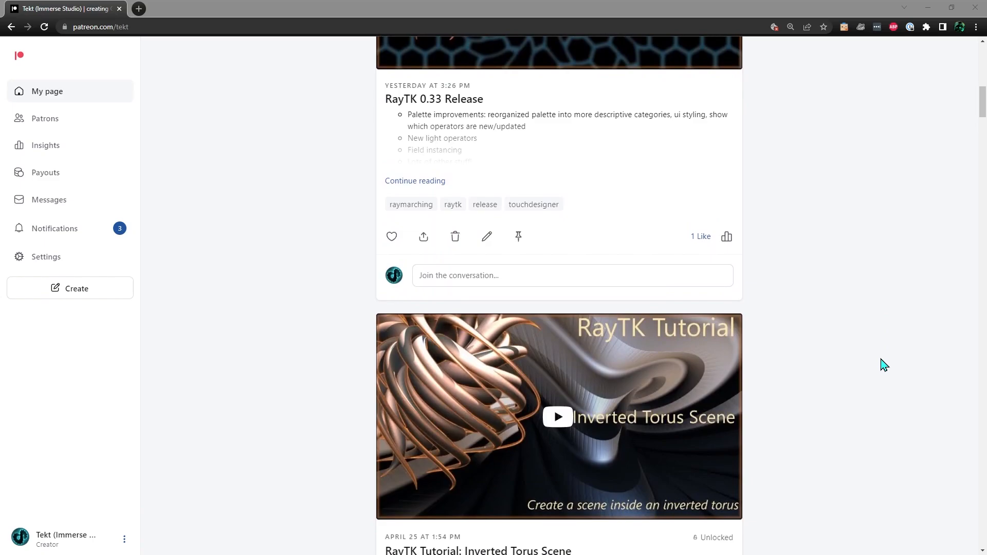
{"action": "scroll", "coordinate": [885, 365], "scroll_direction": "down", "scroll_amount": 14}
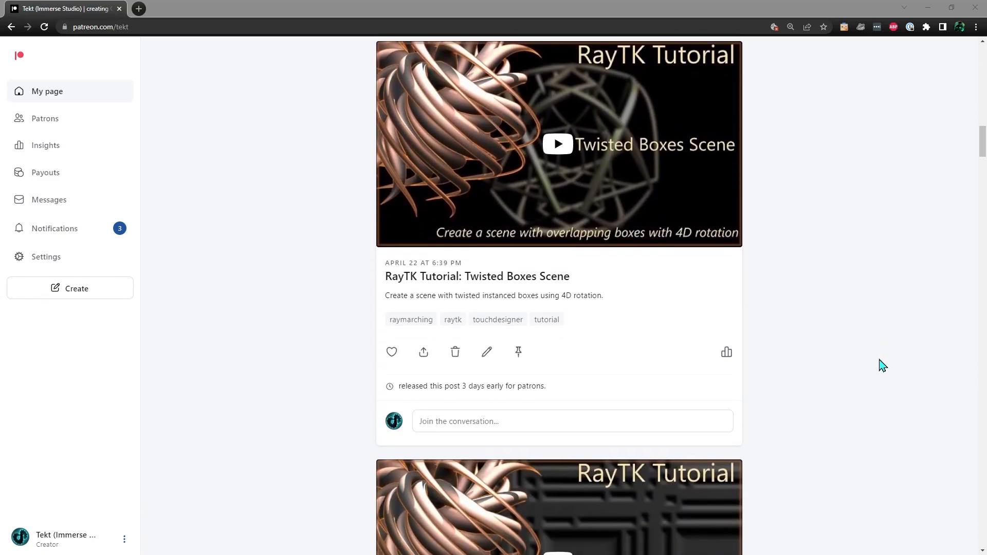
{"action": "scroll", "coordinate": [884, 365], "scroll_direction": "down", "scroll_amount": 14}
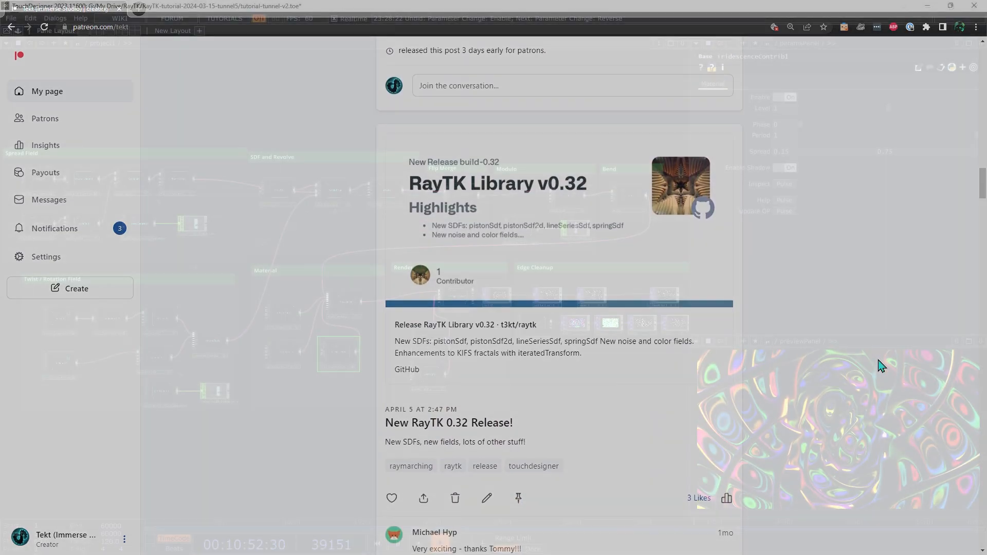
{"action": "scroll", "coordinate": [883, 366], "scroll_direction": "down", "scroll_amount": 8}
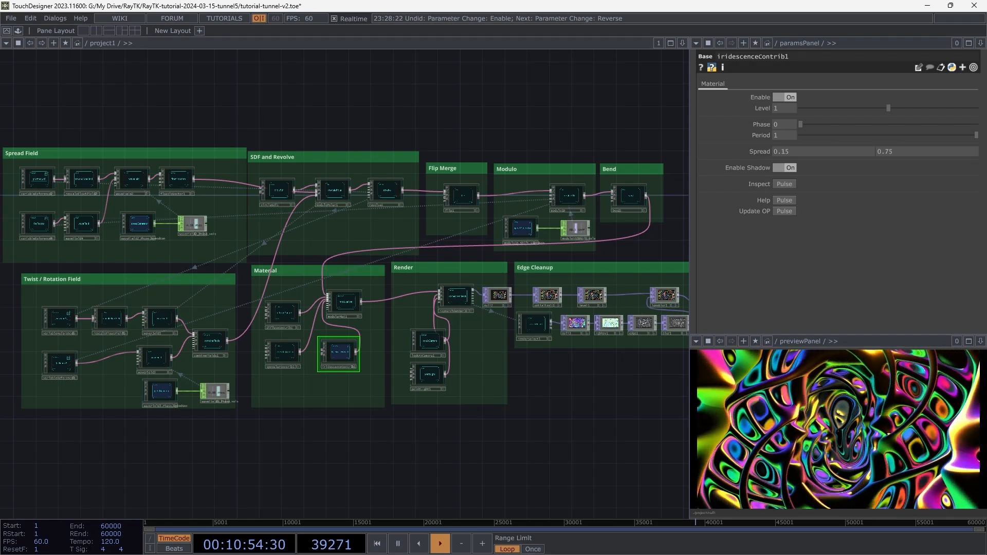